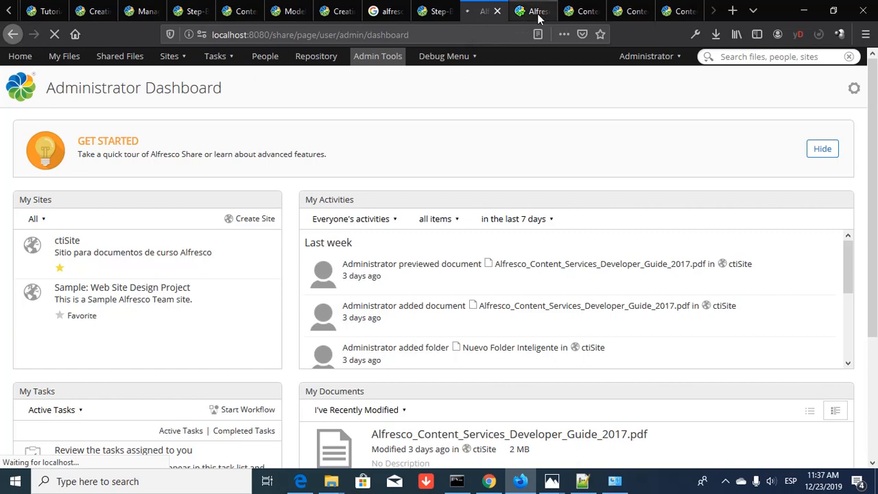
- Reach the admin console's Model Manager, listing the active Identificacion custom model and its namespace
left_click(538, 14)
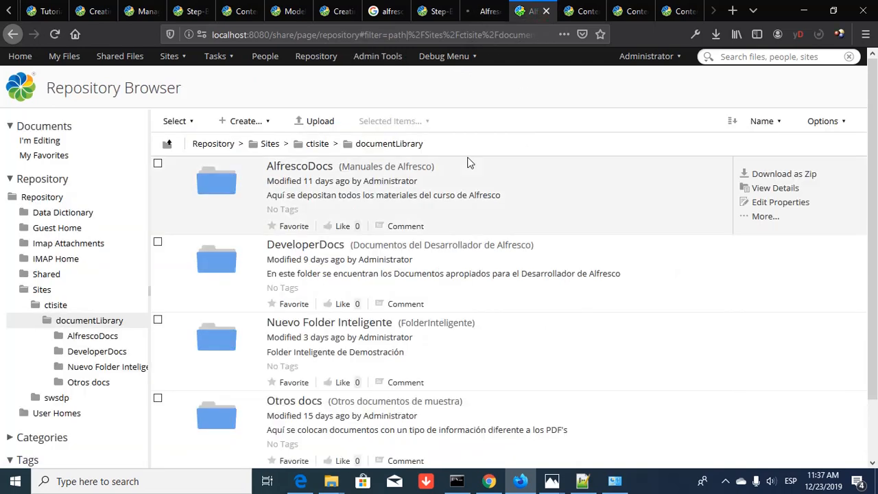
left_click(9, 60)
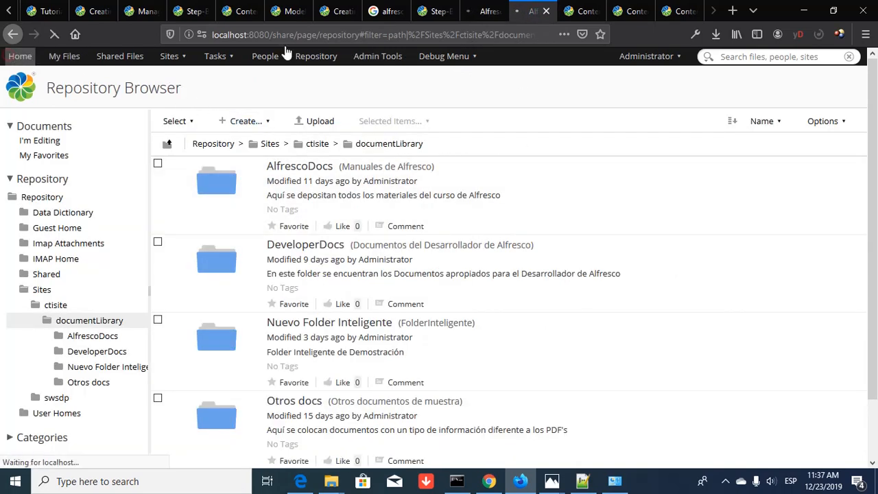
left_click(485, 12)
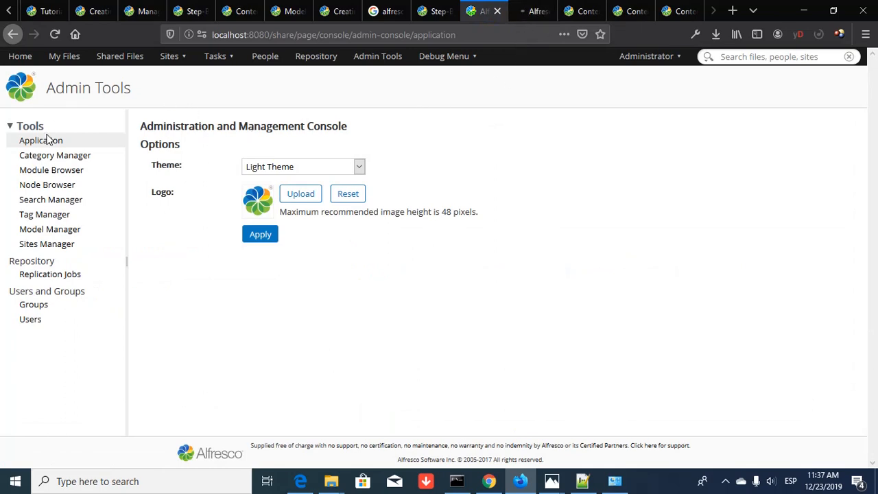
left_click(57, 235)
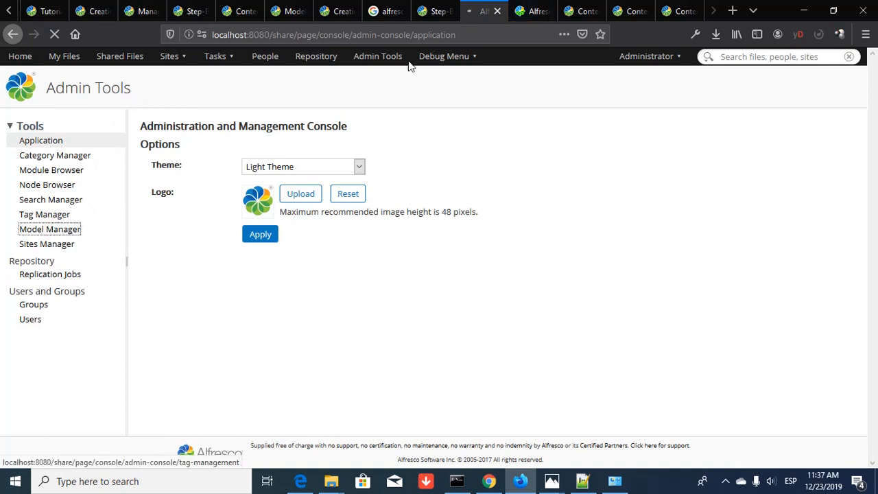
left_click(534, 17)
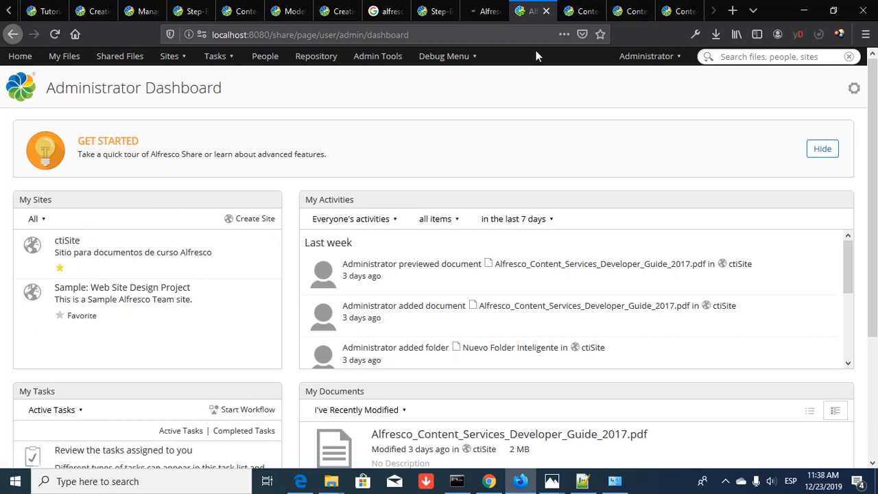
left_click(487, 13)
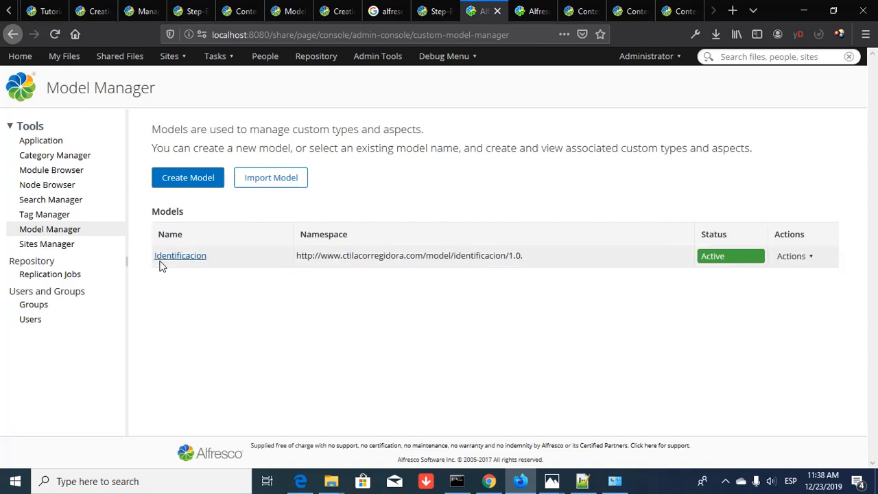
left_click(809, 260)
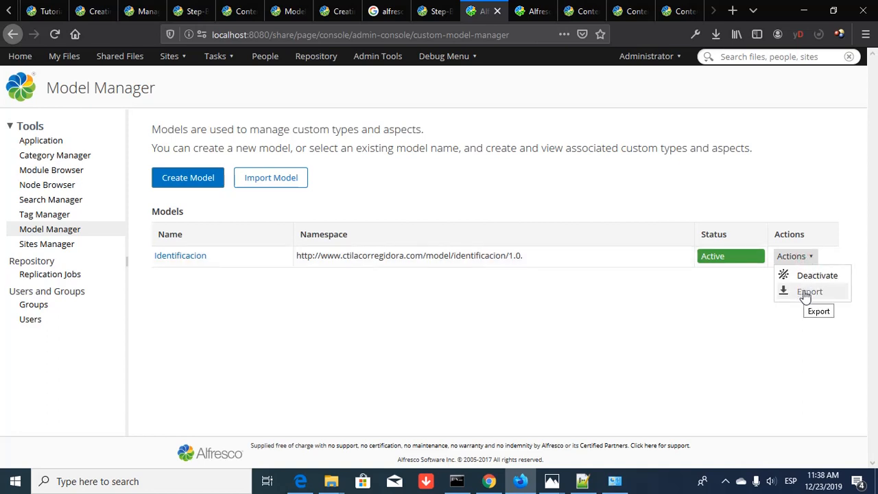
left_click(807, 292)
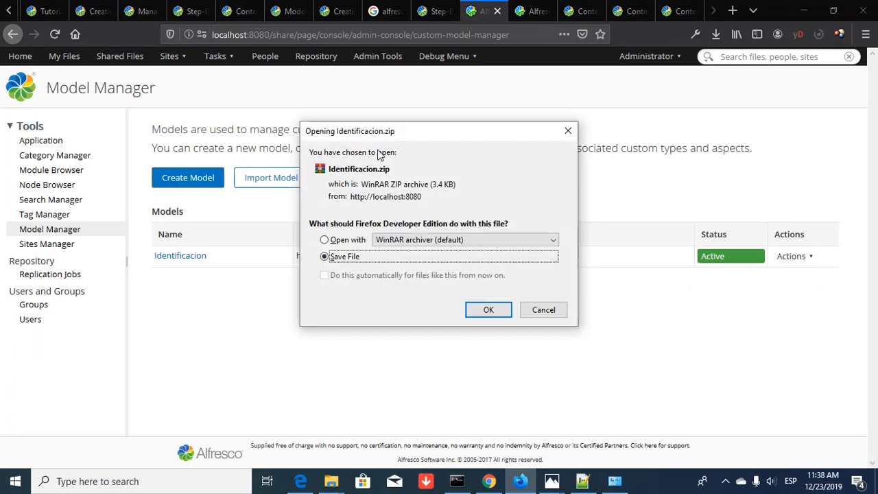
left_click(525, 313)
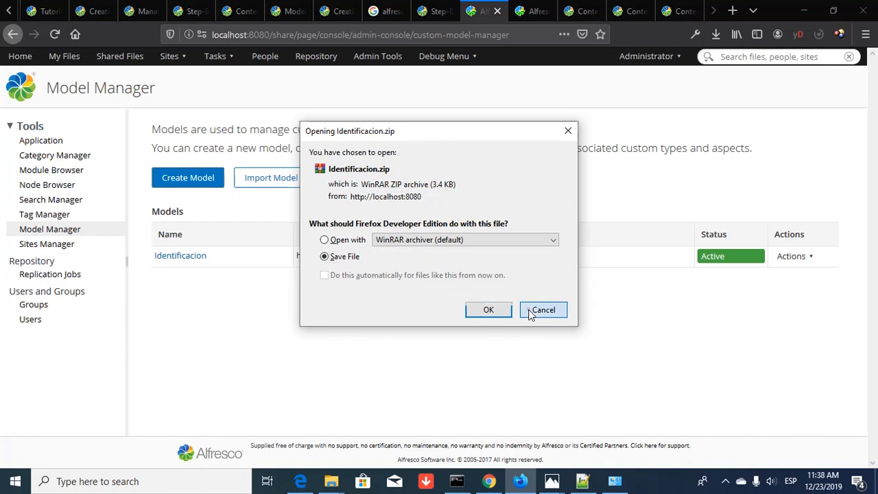
key("alt+Tab")
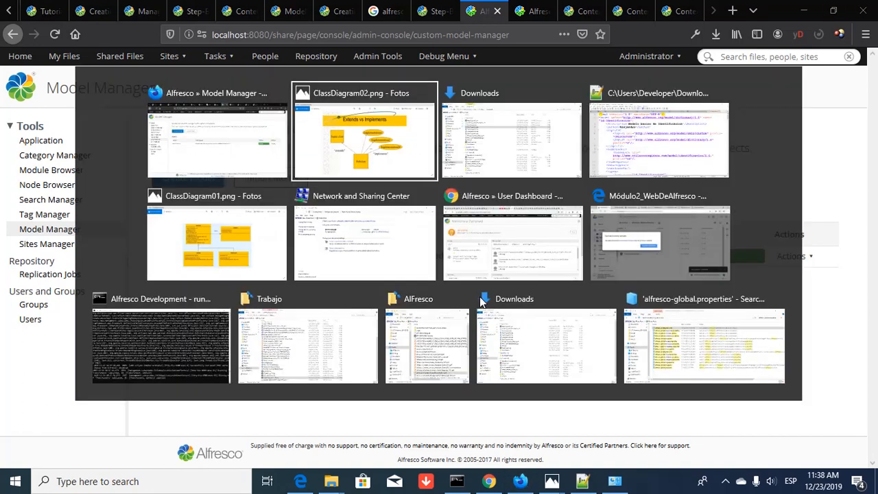
key("alt+Tab")
key("alt+Tab")
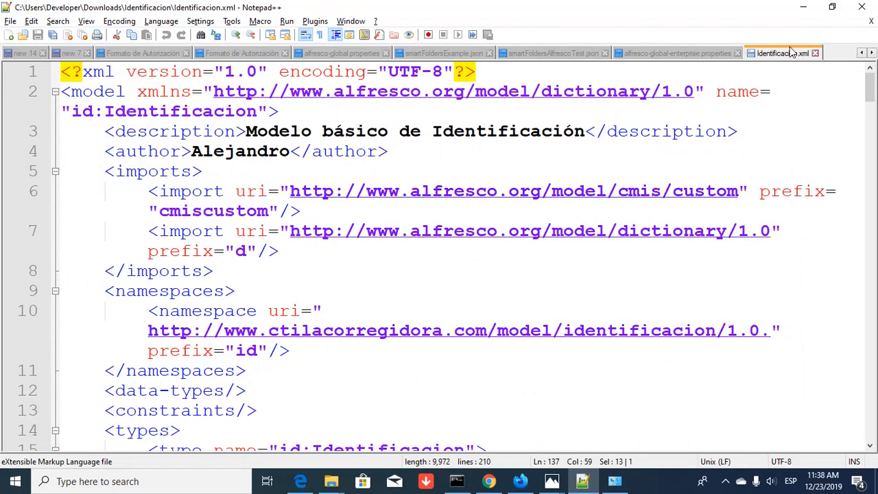
key("alt+Tab")
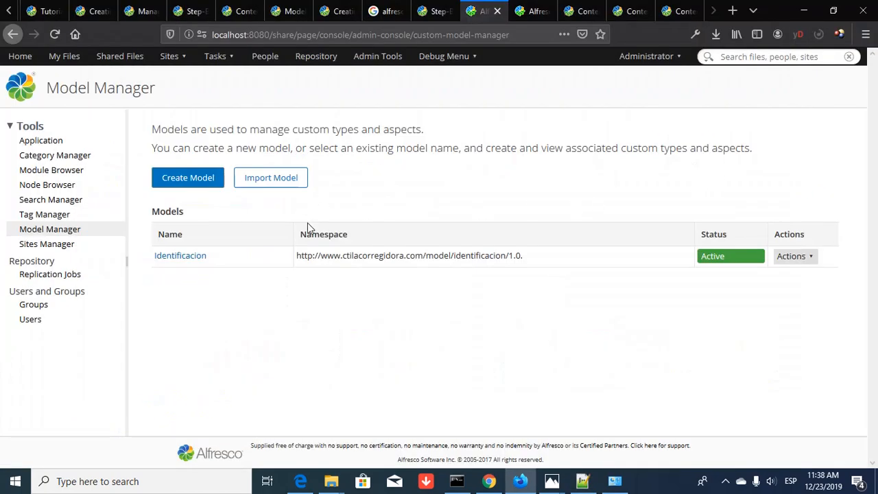
- Start a new model and paste the example namespace URL into the Namespace field
left_click(195, 184)
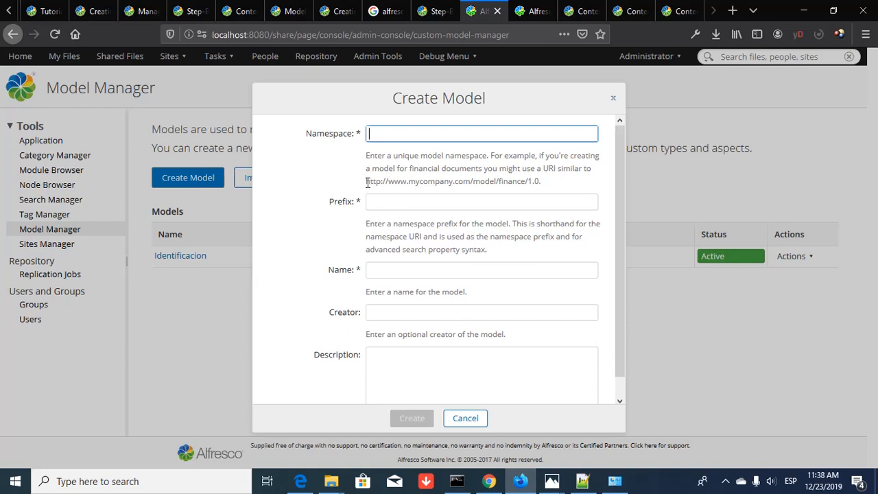
left_click_drag(368, 181, 542, 182)
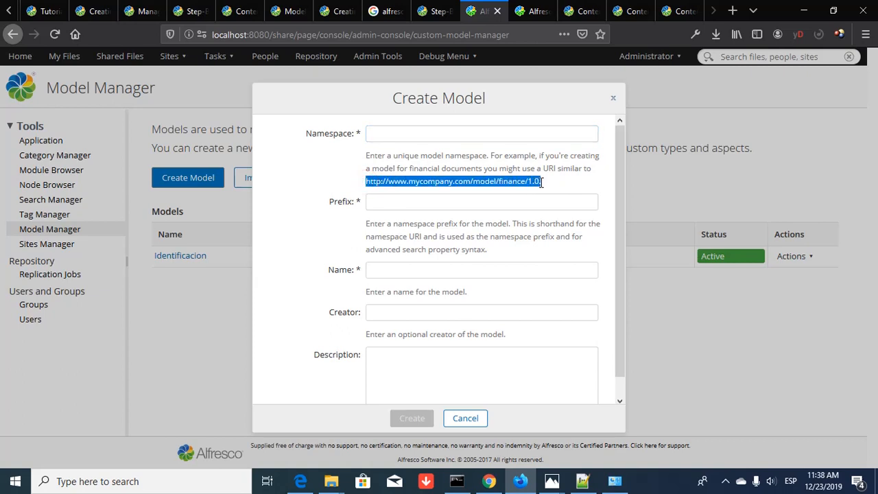
right_click(457, 182)
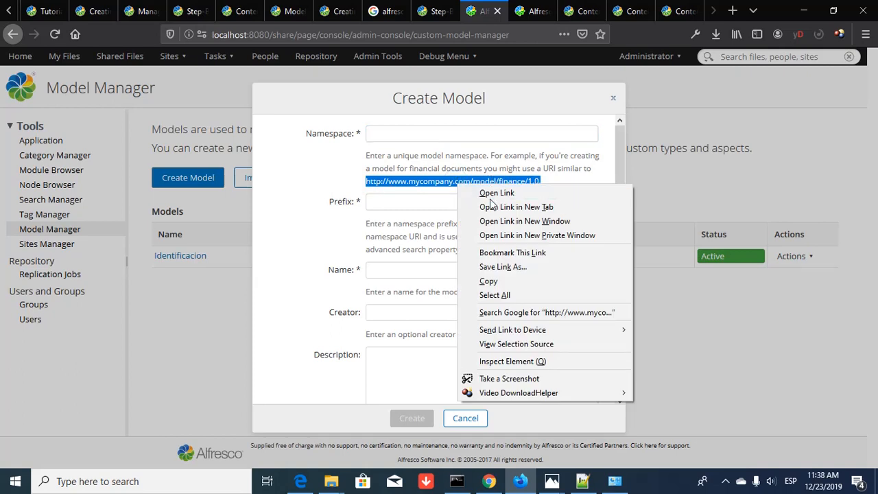
left_click(508, 281)
left_click(407, 134)
right_click(408, 134)
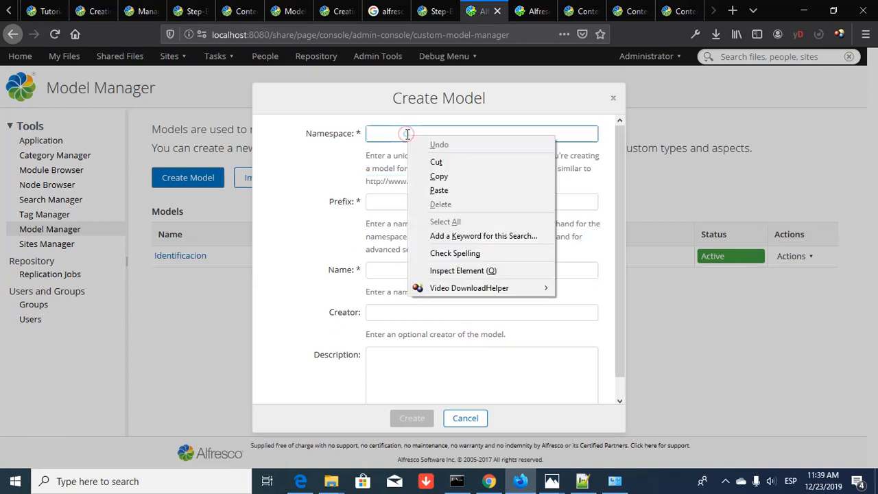
left_click(448, 192)
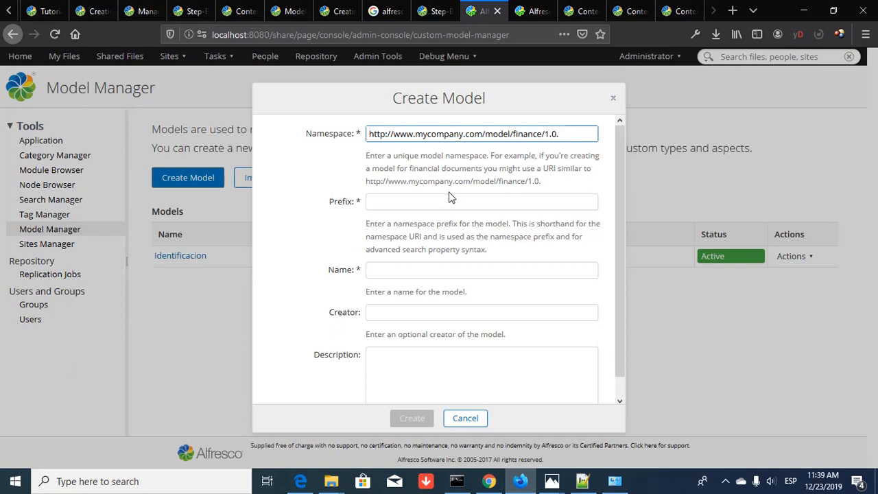
key("ctrl+Left")
key("ctrl+Left")
key("ctrl+Left")
key("ctrl+Left")
key("ctrl+Left")
key("ctrl+Left")
key("ctrl+Left")
key("ctrl+Right")
key("ctrl+Right")
key("ctrl+Right")
key("ctrl+shift+Right")
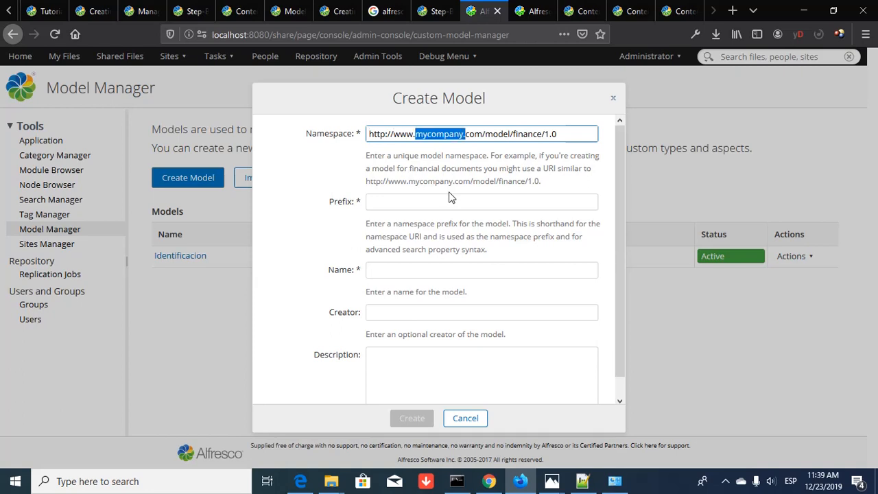
type("cti")
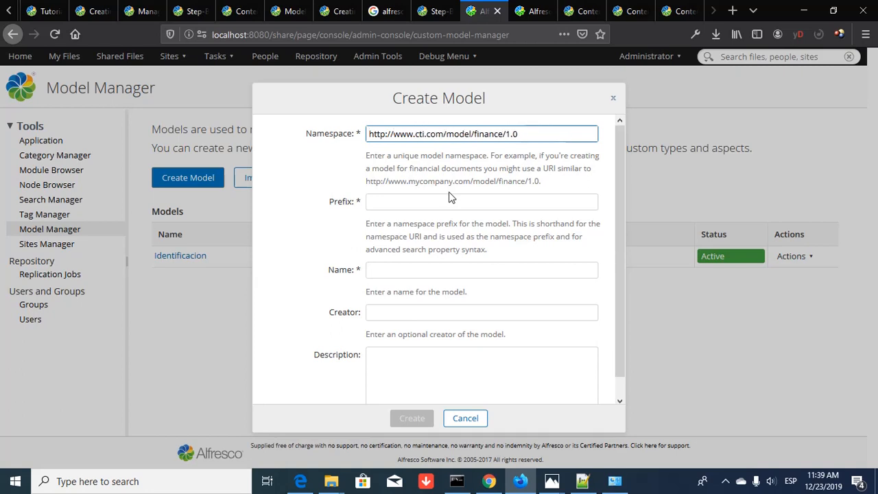
type("la")
type("corregido")
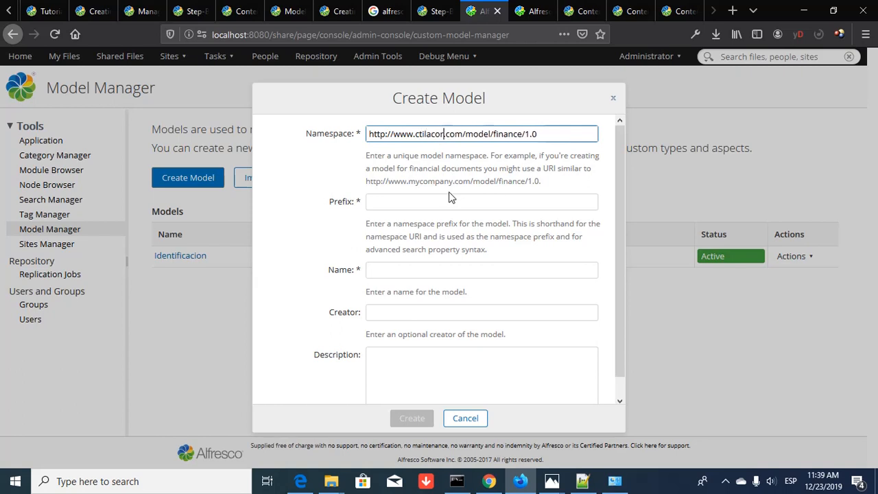
type("ra")
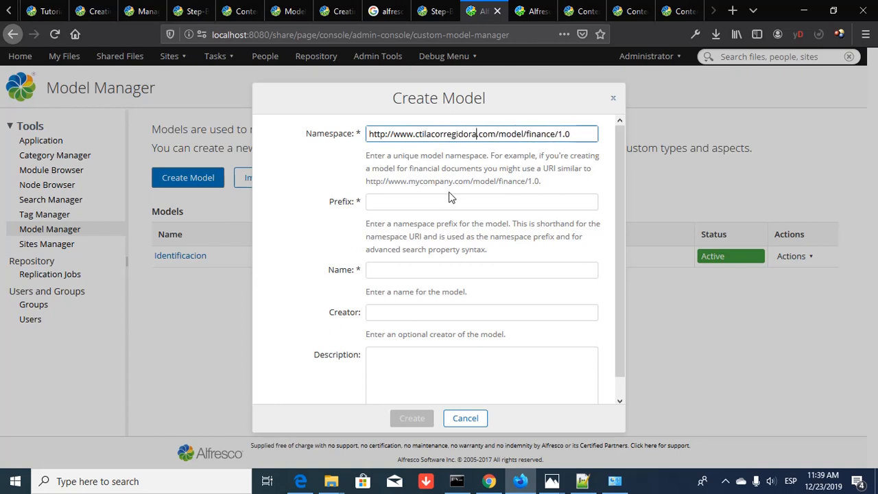
key("Right")
key("Right")
key("Right")
key("shift+Right")
key("shift+Right")
key("shift+Right")
key("shift+Right")
key("shift+Right")
key("shift+Right")
key("shift+Right")
type("docsindetidad")
key("Right")
key("Right")
key("Right")
key("Right")
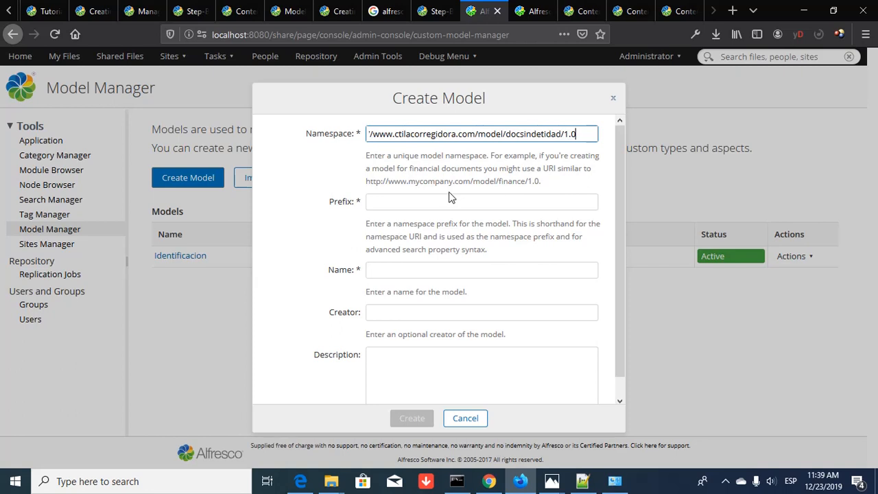
- Begin the prefix with 'do' and switch to Notepad++ to consult Identificacion.xml
left_click(443, 201)
type("doc")
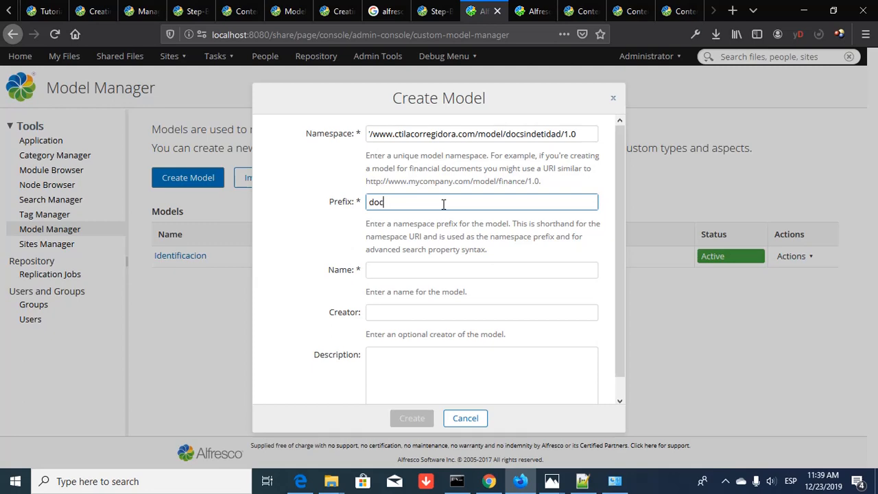
key("alt+Tab")
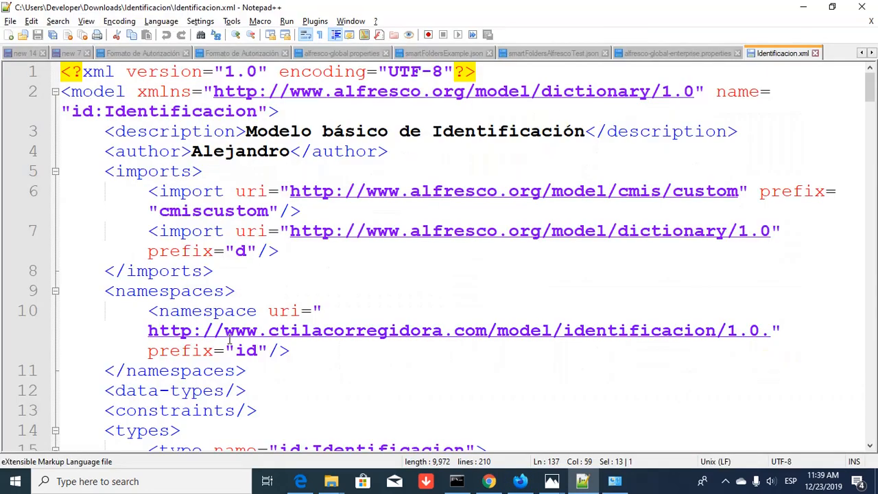
- Highlight the 'id' prefix uses in Identificacion.xml, glance at its properties, then return to Firefox
double_click(82, 112)
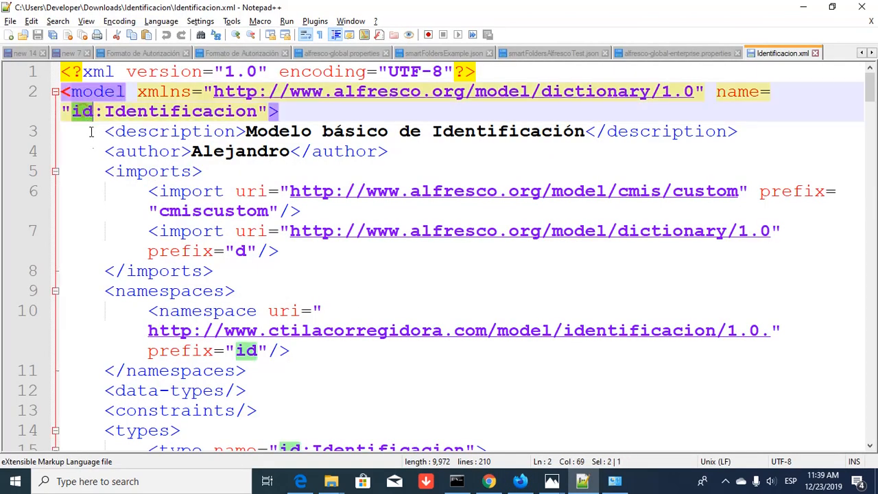
scroll(90, 379, "down", 5)
scroll(94, 395, "up", 1)
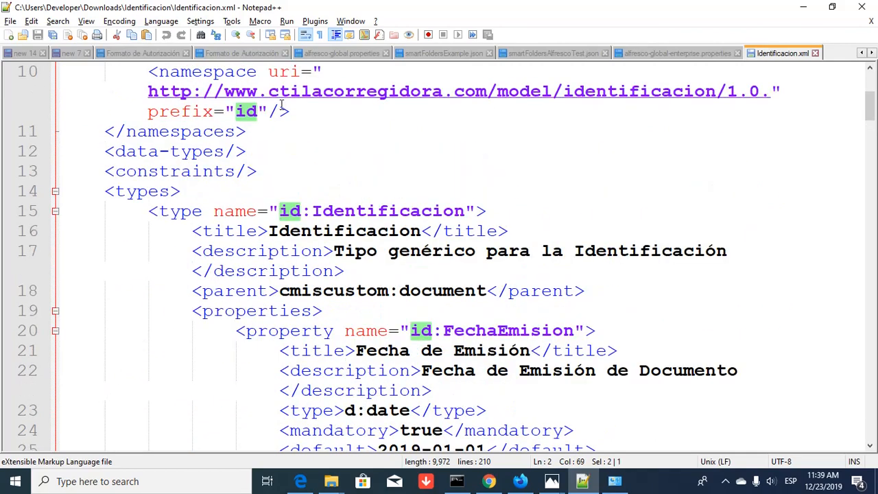
key("alt+Tab")
- Complete prefix 'docid', name the model documentosIdentidad, and enter the creator's name
left_click(403, 204)
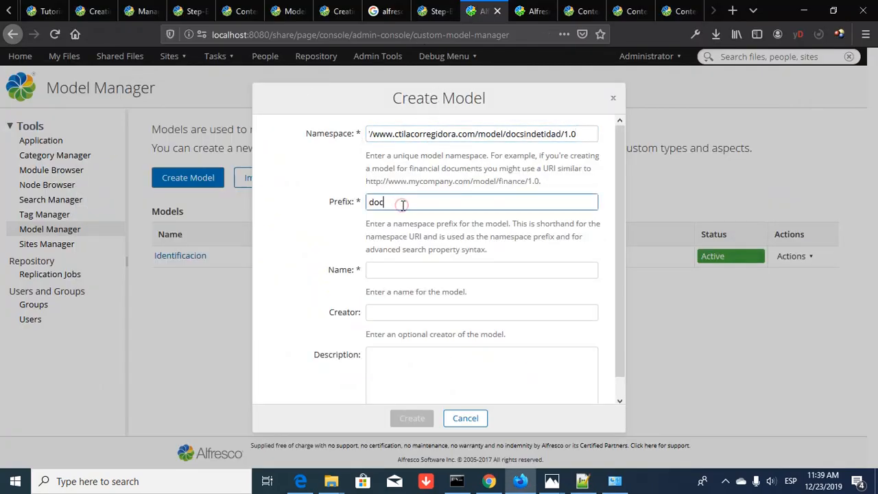
type("id")
left_click(398, 270)
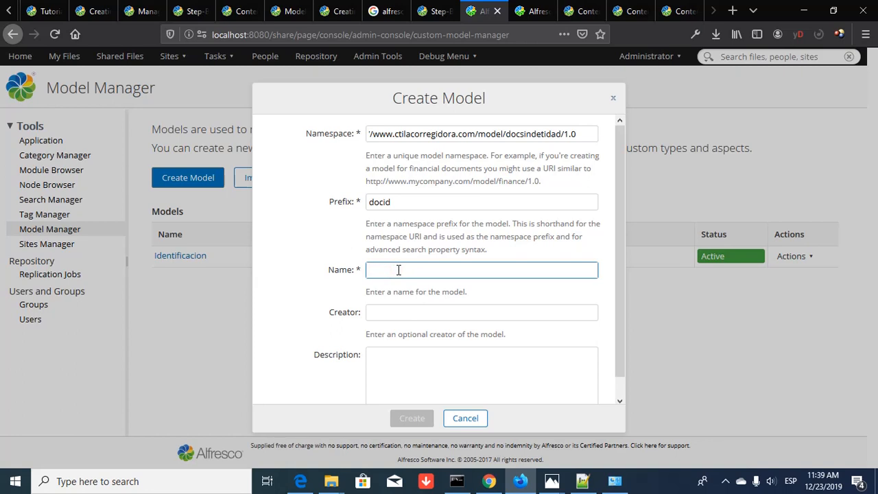
type("documen")
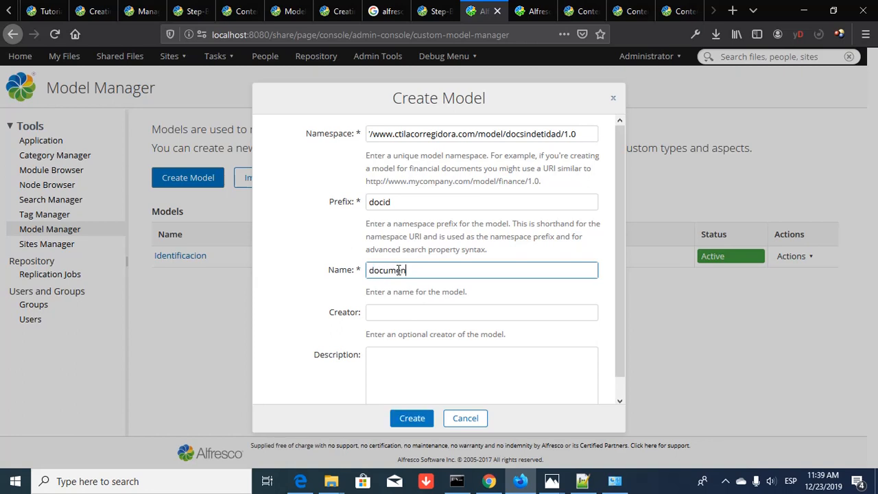
type("tosIdentidad")
left_click(459, 312)
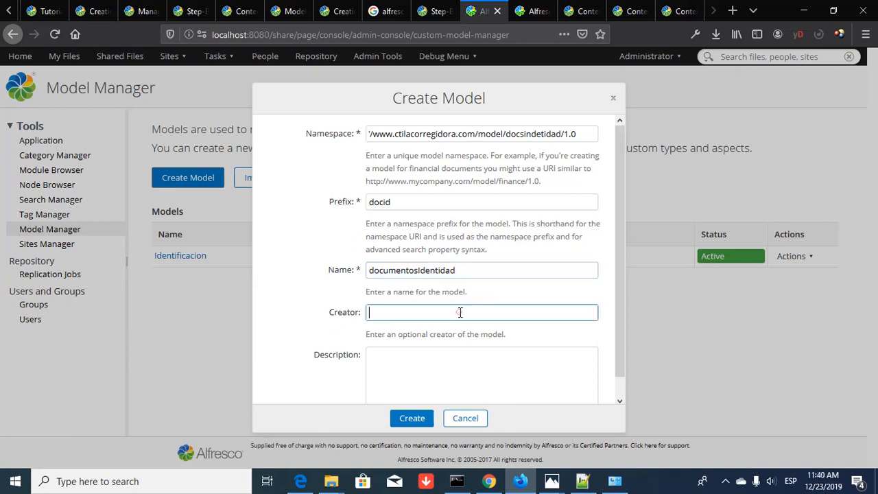
type("Alejandro")
- Describe it as custom Alfresco types for Documentos de Identidad, fix typos, and create the model
left_click(422, 364)
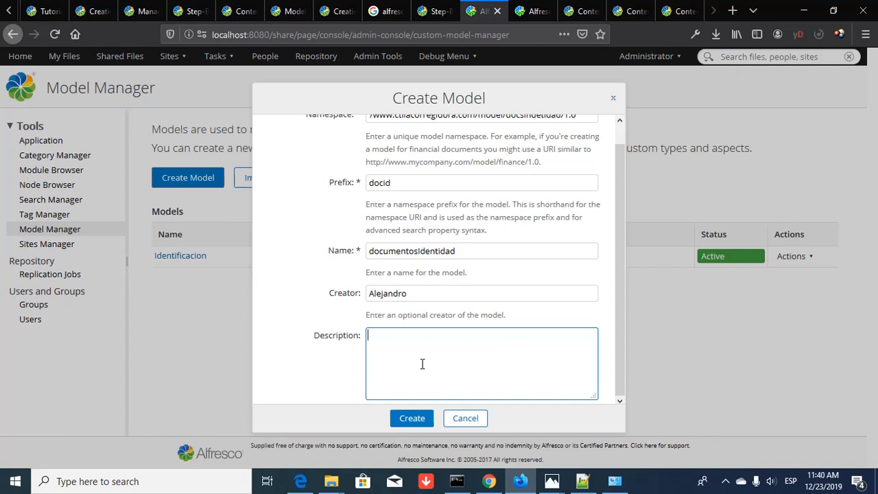
type("Este es un modelo")
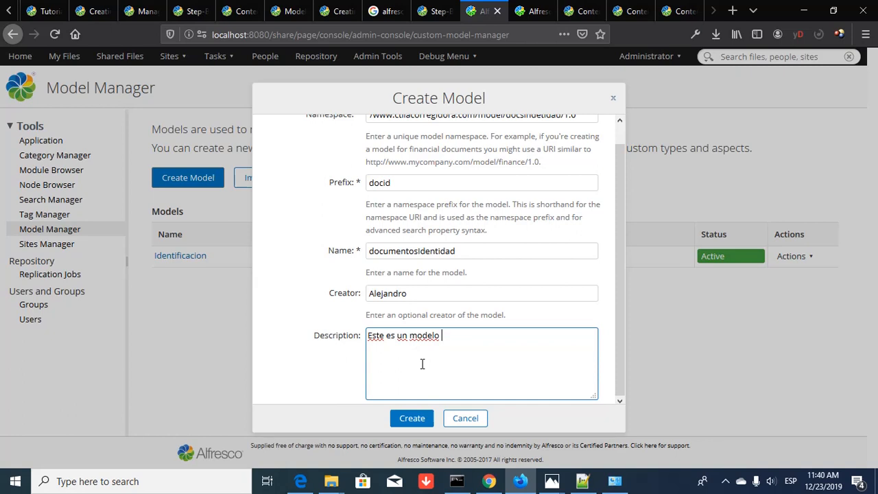
type(" de tipos de")
key("BackSpace")
key("BackSpace")
key("BackSpace")
type("personalida")
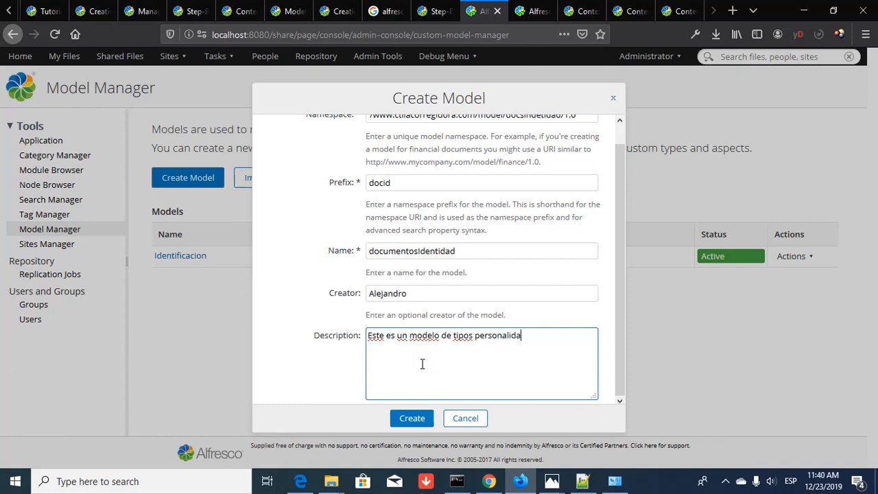
key("BackSpace")
key("BackSpace")
type("zados de Alfresco pa")
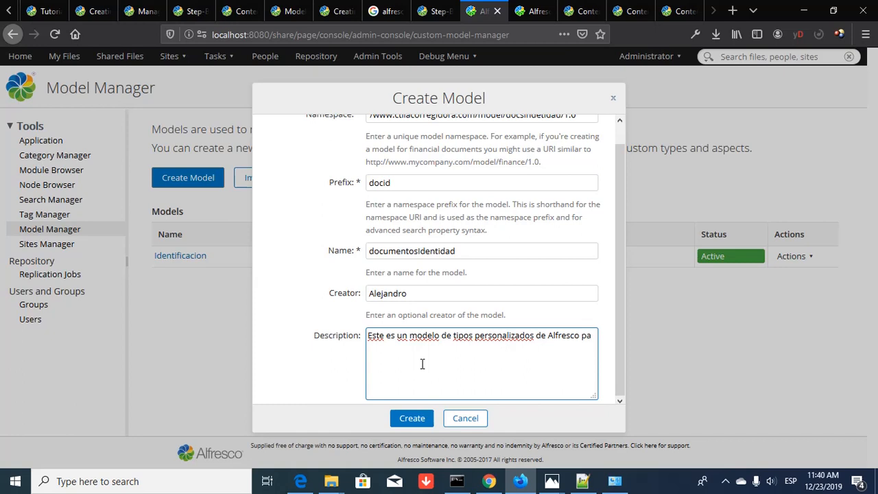
type("ra definir las caracterí")
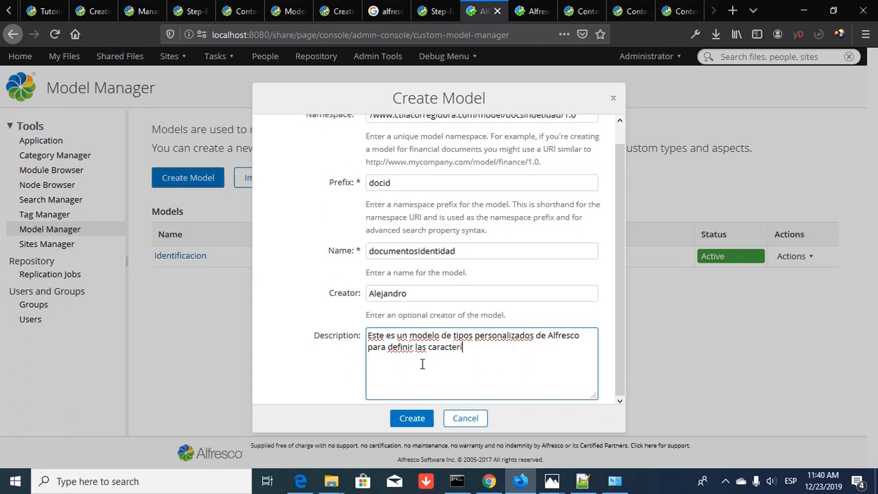
type("sticas y funcionalidades")
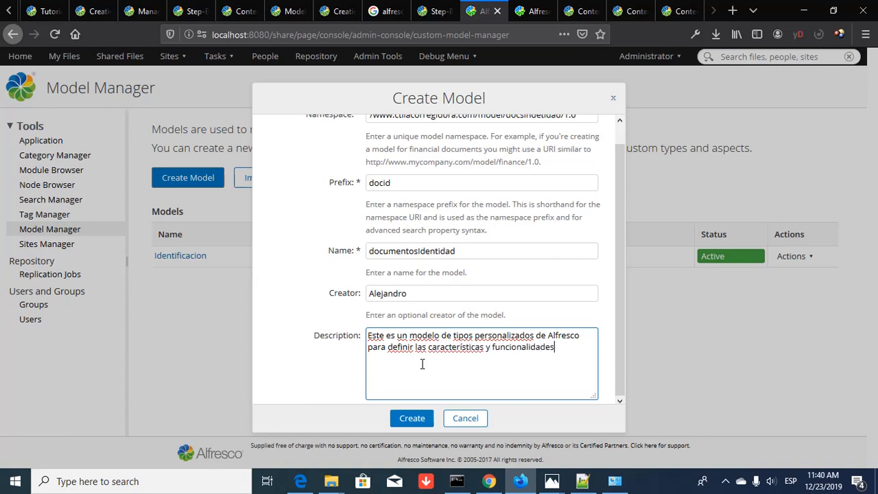
type(" de los documentos ")
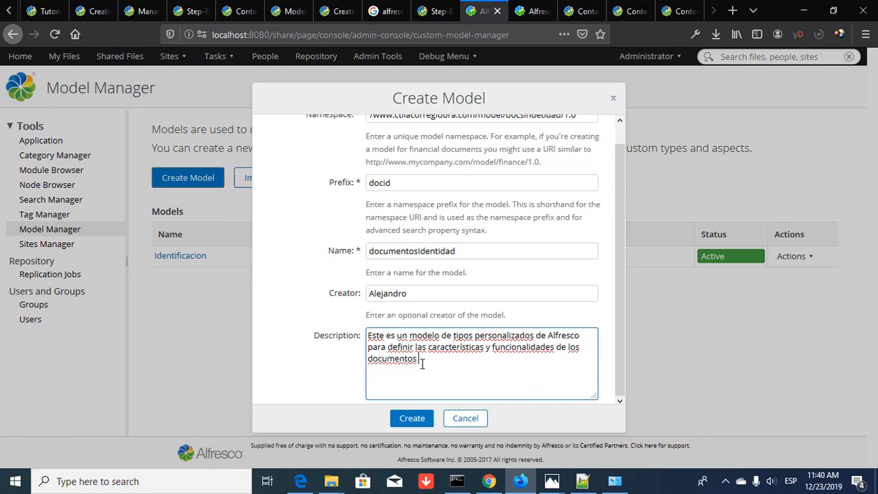
type("de Inden")
key("BackSpace")
key("BackSpace")
type("dentidad")
key("Home")
key("shift+Right")
type("D")
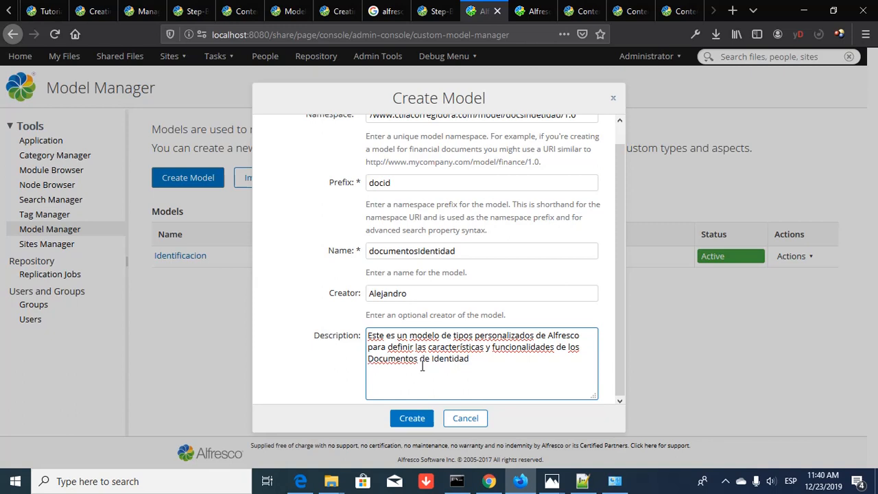
left_click(415, 418)
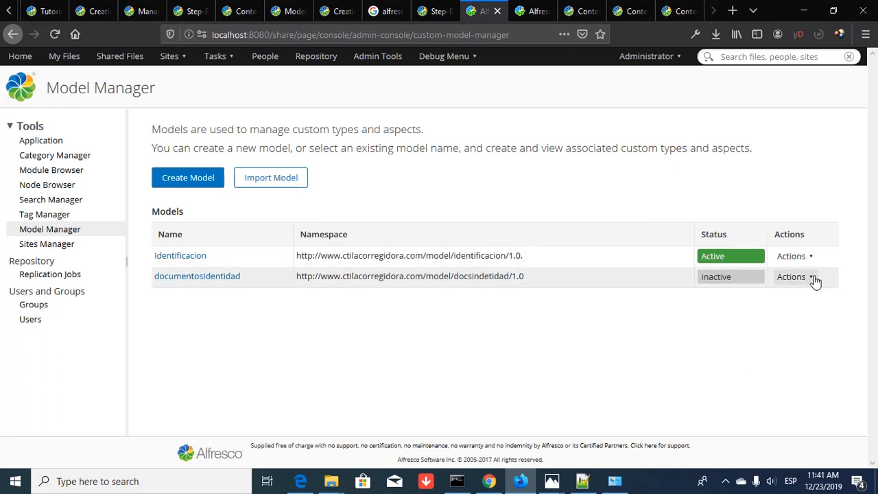
left_click(791, 278)
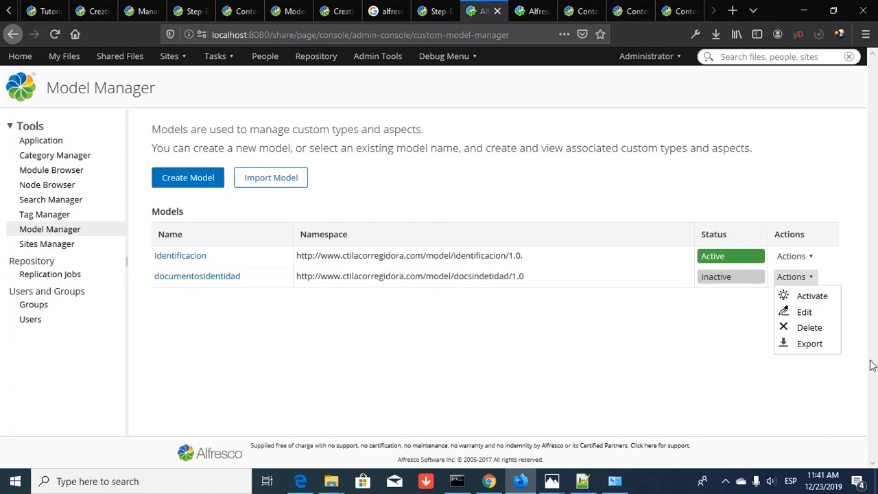
left_click(802, 312)
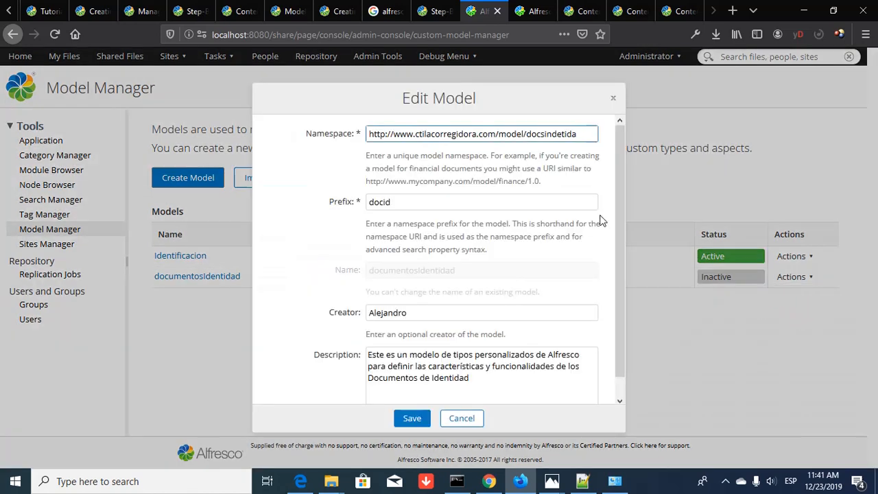
left_click(406, 418)
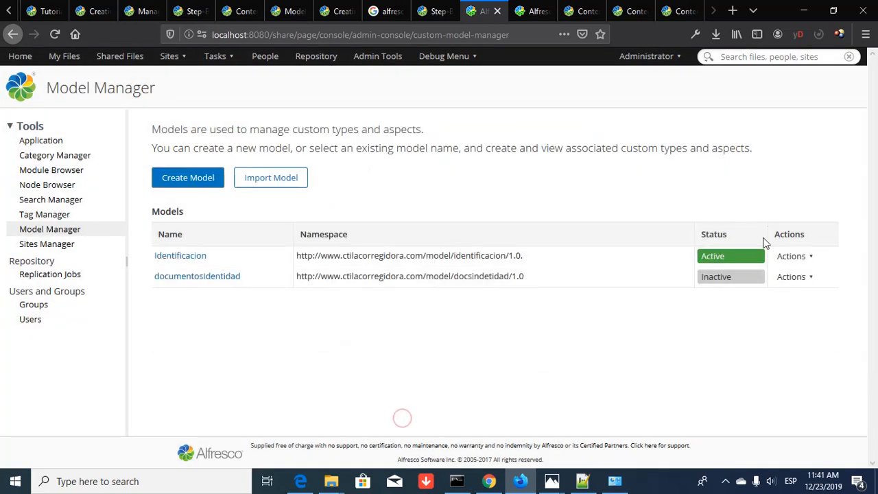
- Open the documentosIdentidad model and start a new custom type in it
left_click(190, 277)
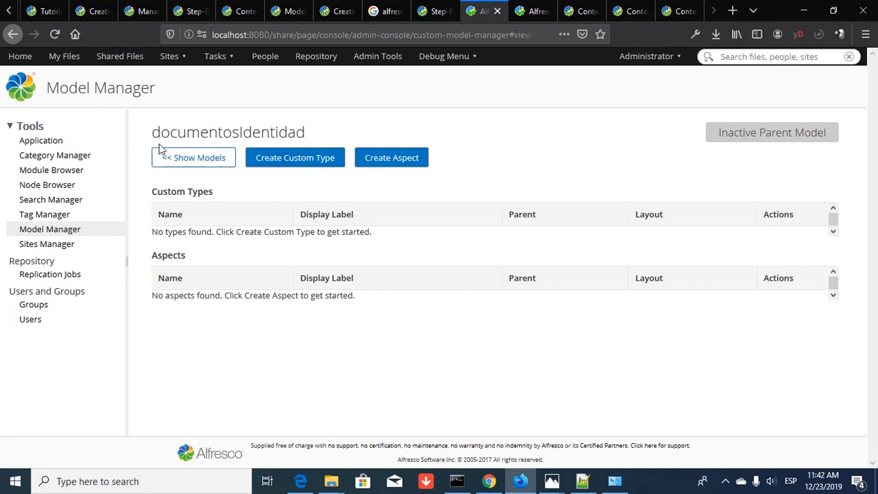
left_click(286, 163)
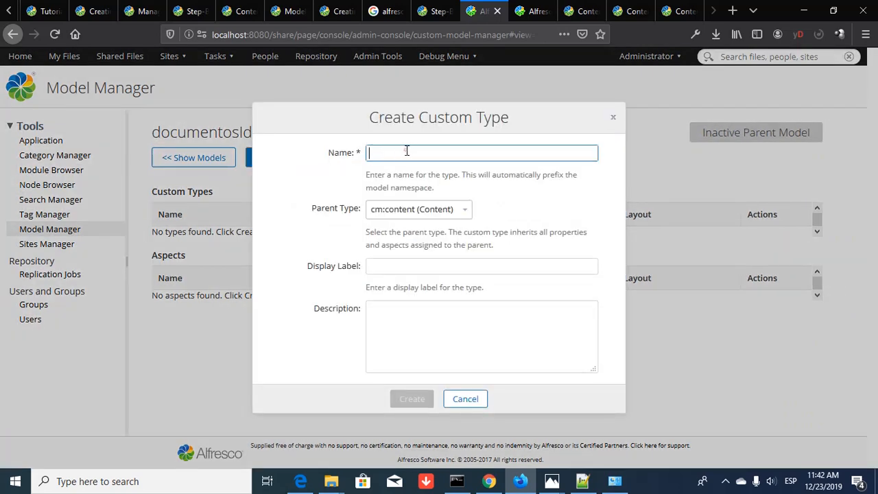
- Enter documentoIdentidad as the type name and expand the Parent Type list
type("docu")
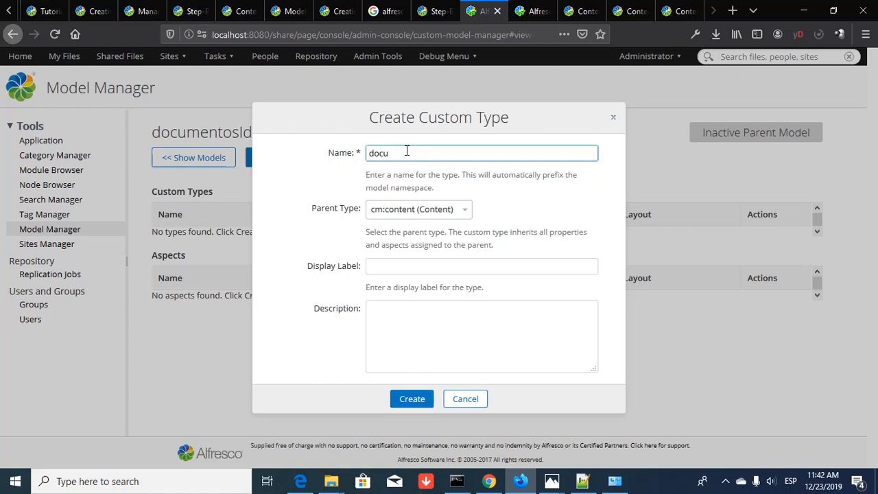
type("mentoIdentidad")
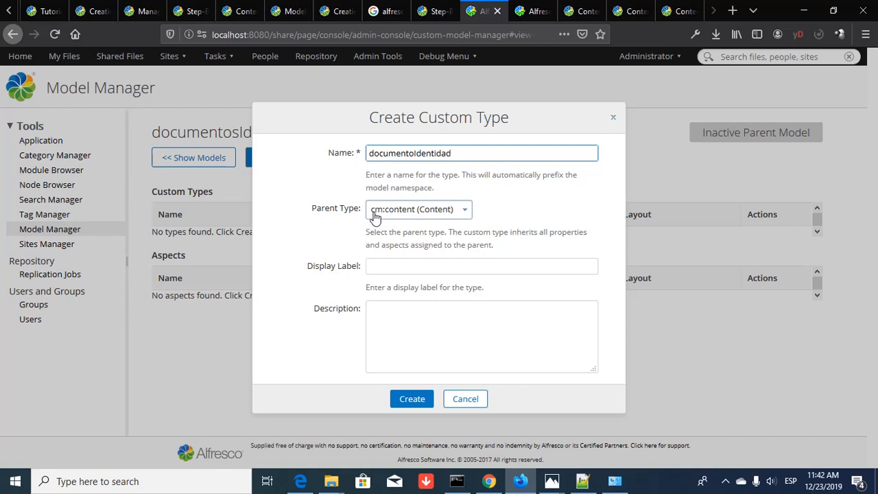
left_click(464, 211)
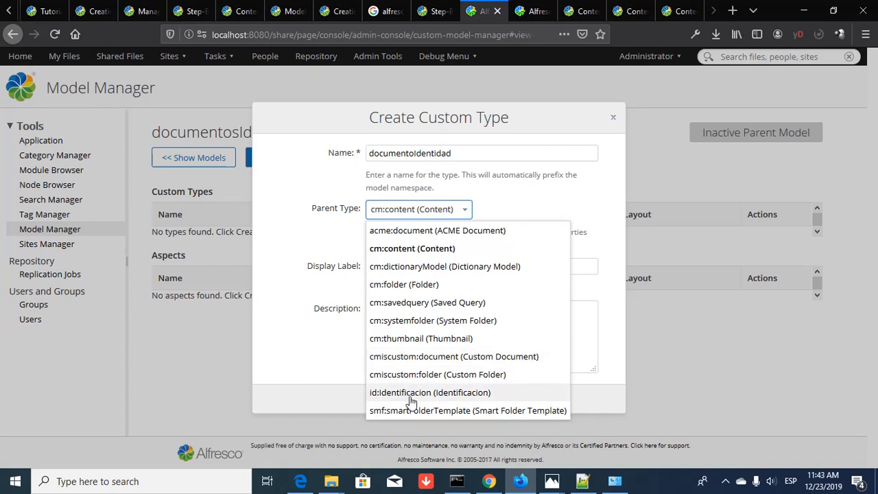
- Create the type with parent cmiscustom:document, label 'Documento de Identidad', and a base-type description
left_click(423, 357)
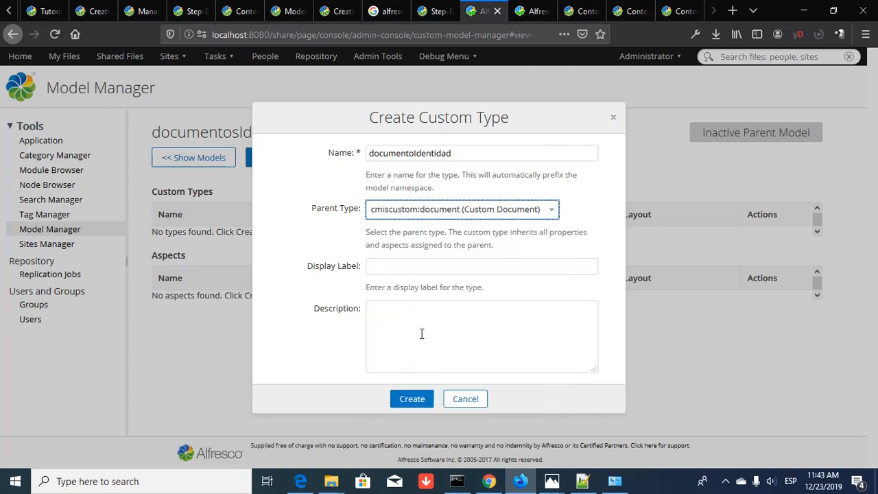
left_click(411, 266)
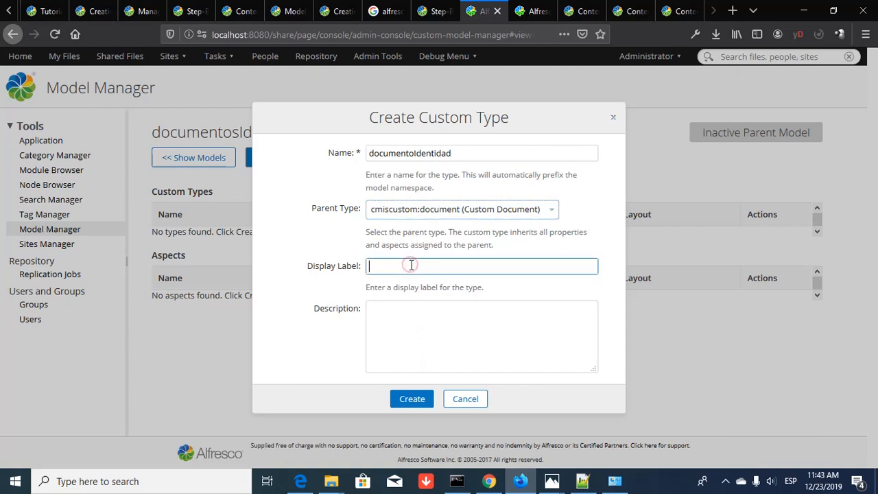
type("Documento de Identidad")
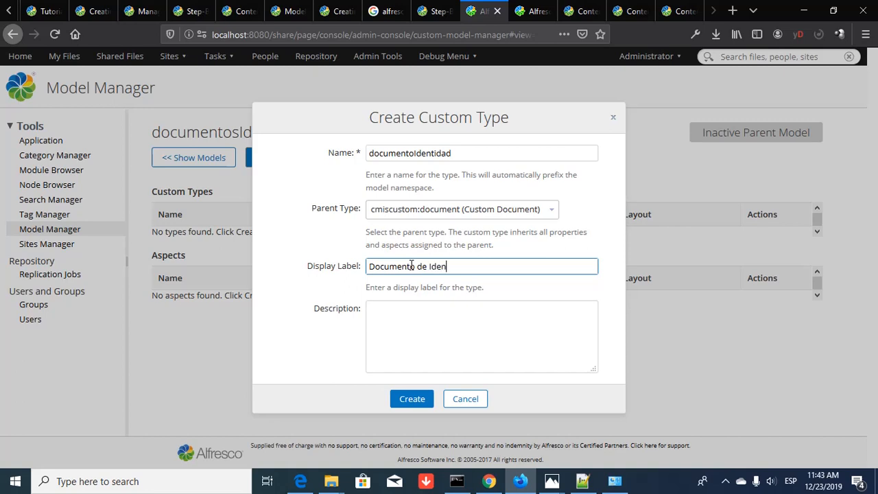
left_click(395, 310)
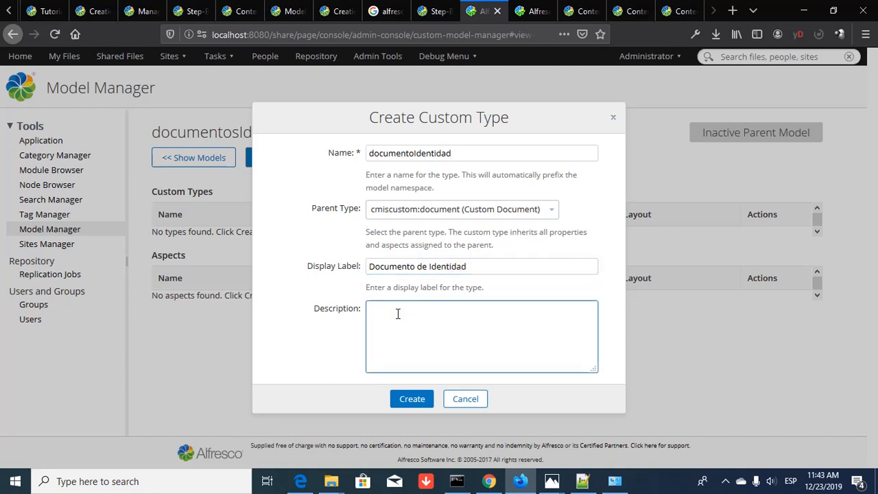
type("Definir e la")
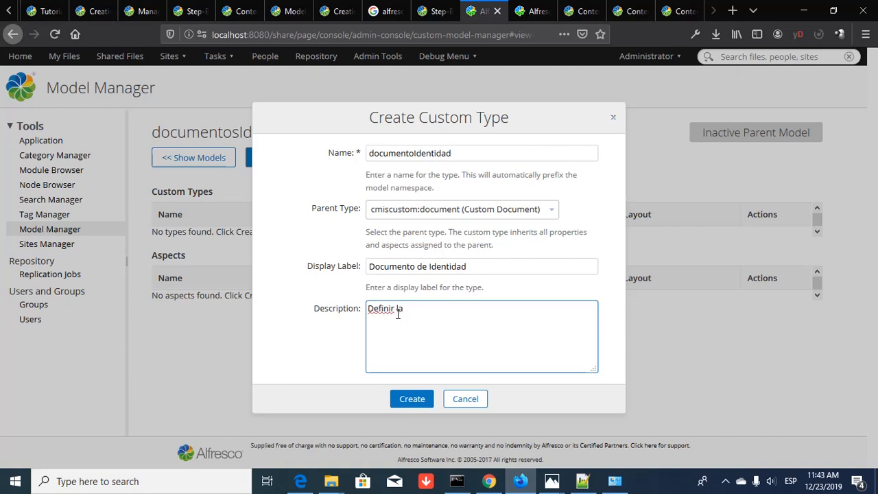
type("l tipo ba")
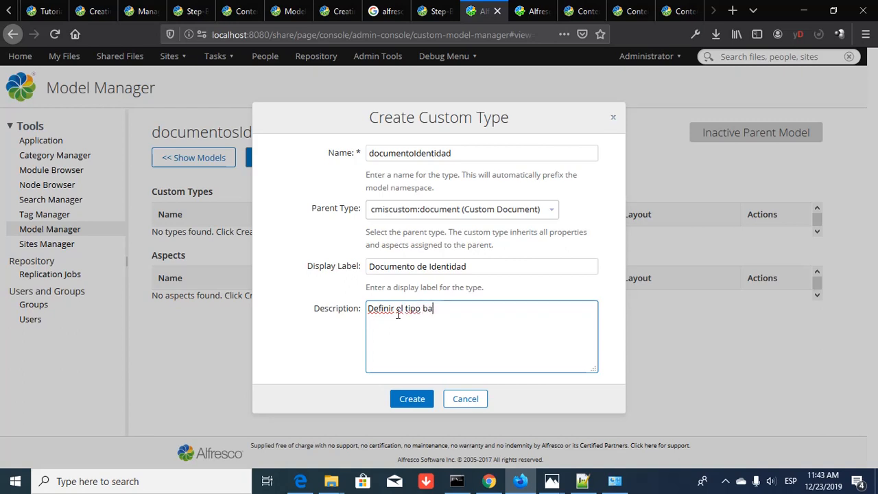
type("se para Documentos de")
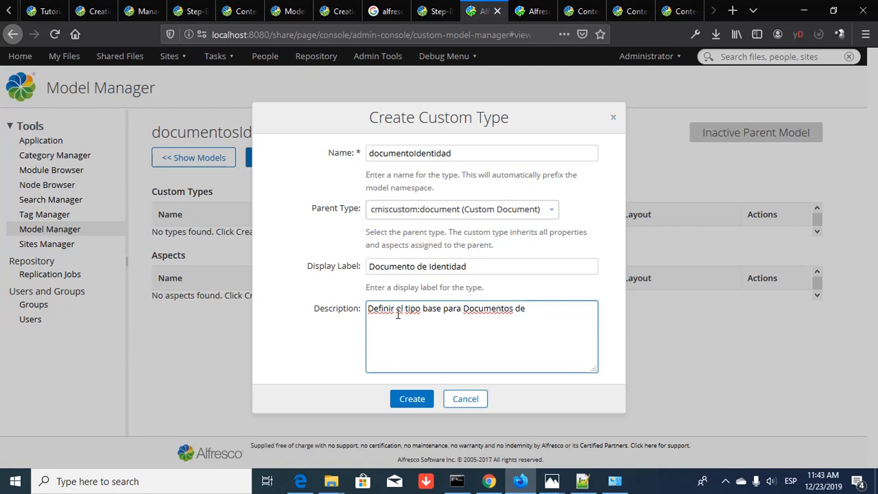
type(" Identidad para")
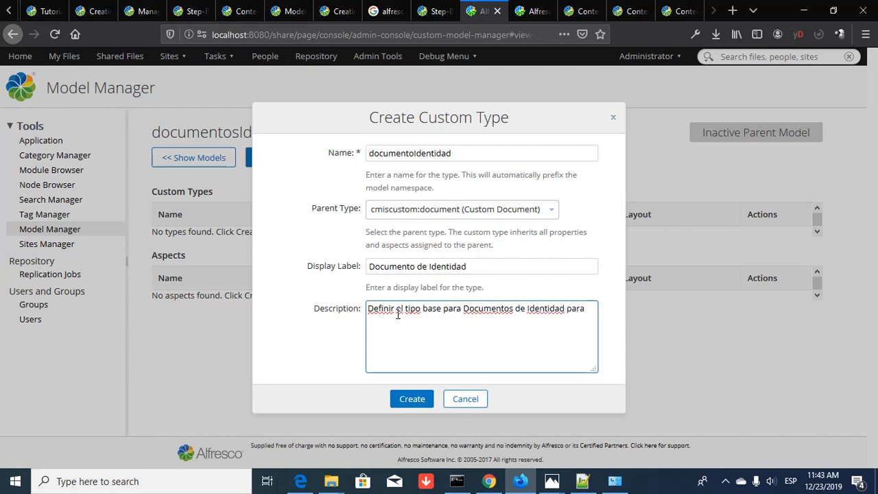
type(" la empresa")
left_click(419, 399)
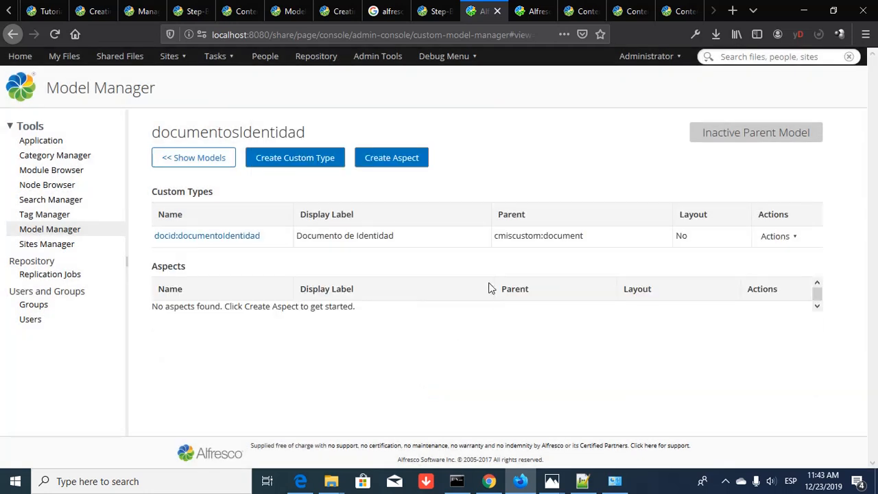
- Open the docid:documentoIdentidad type and start creating its first property
left_click(222, 236)
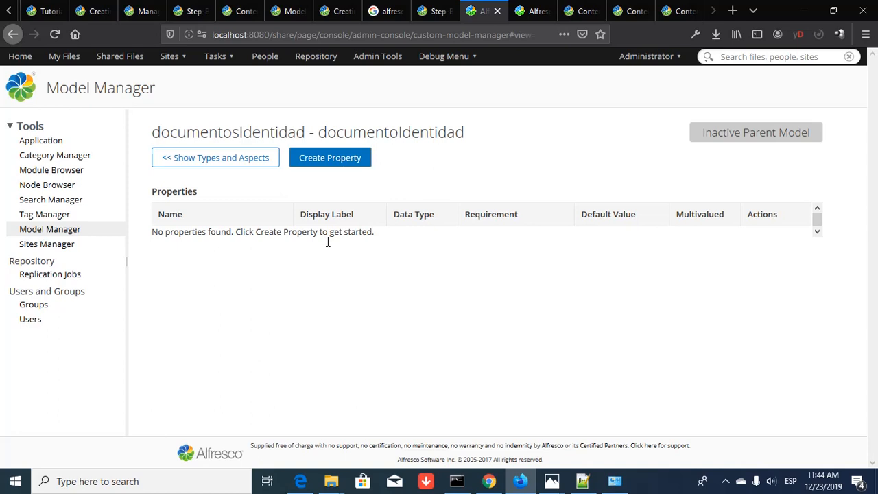
left_click(323, 166)
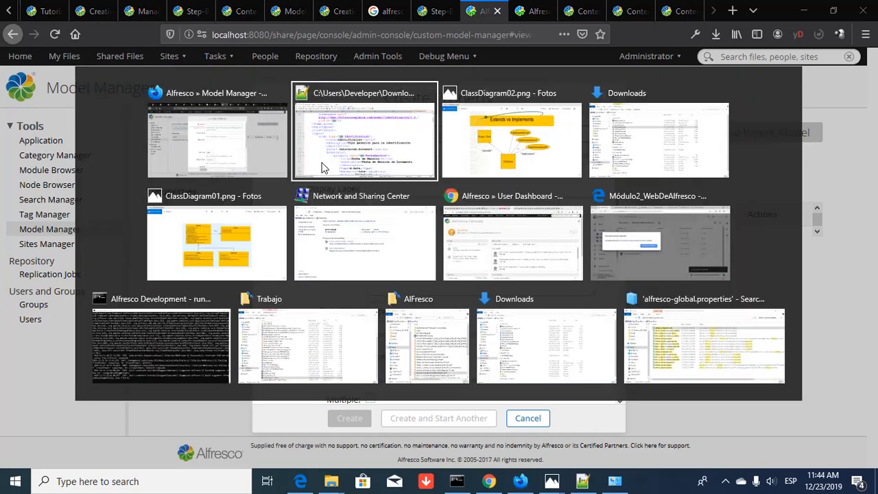
key("alt+Tab")
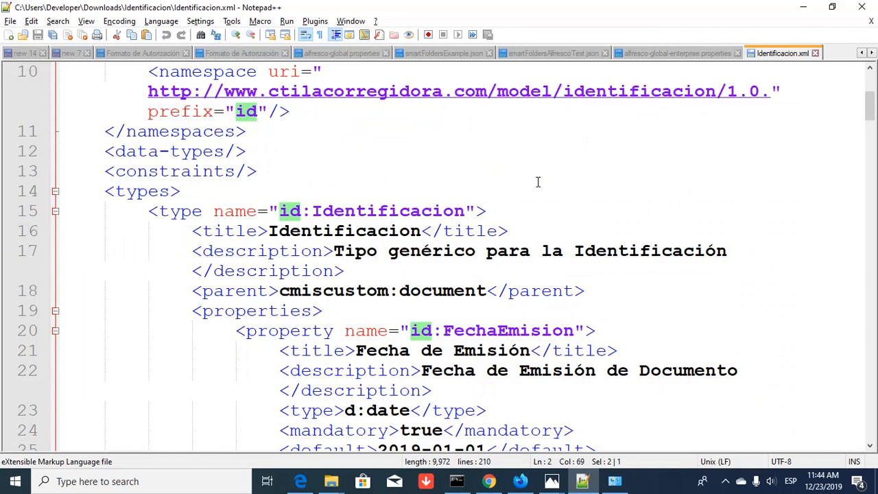
scroll(537, 181, "down", 1)
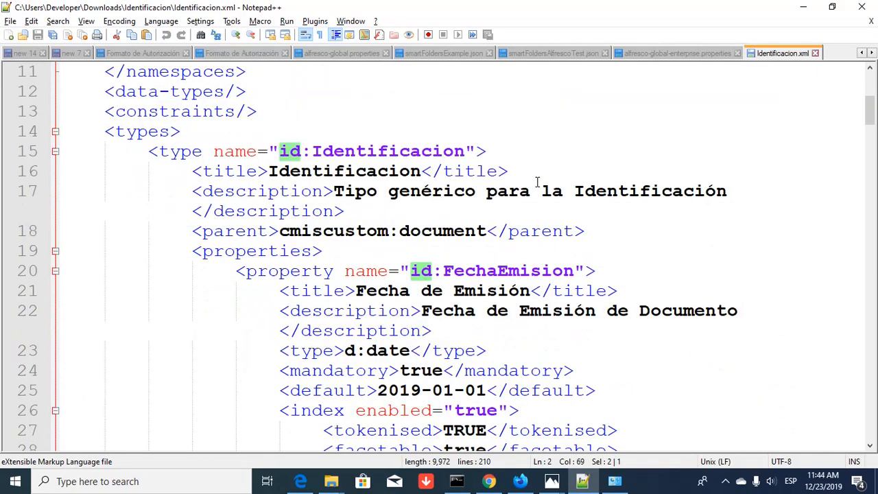
scroll(538, 181, "down", 1)
scroll(538, 182, "down", 5)
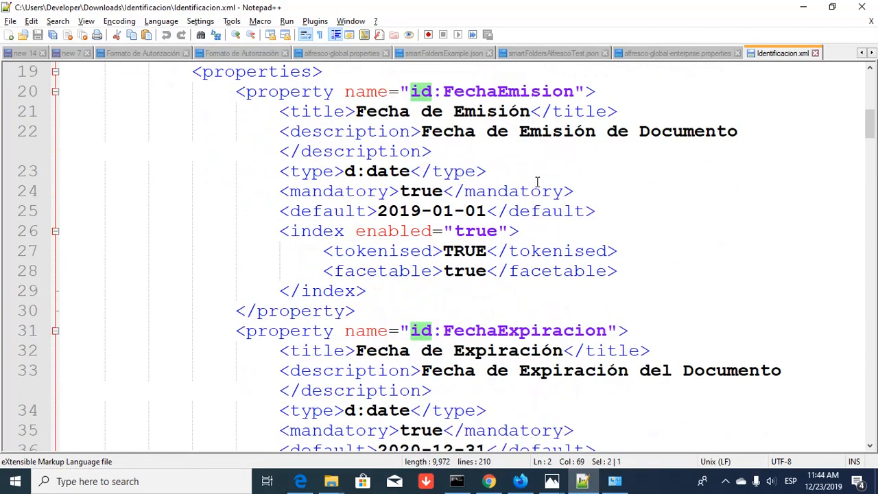
scroll(537, 185, "down", 3)
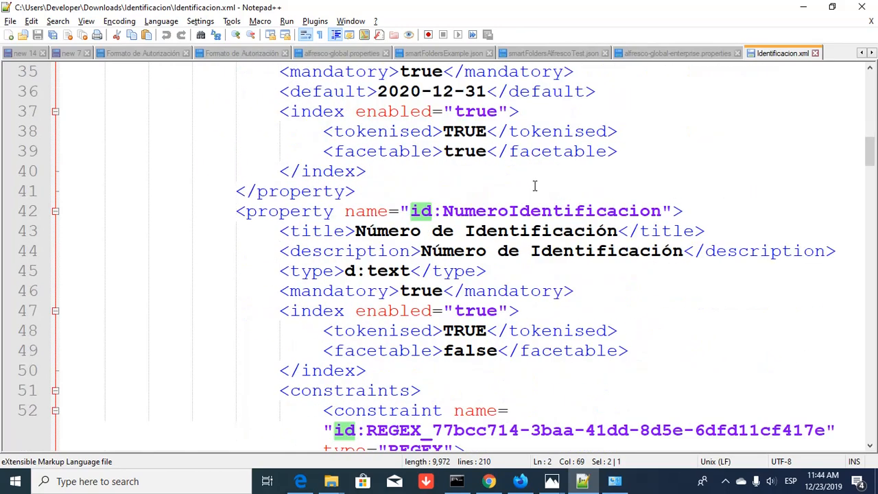
key("alt+Tab")
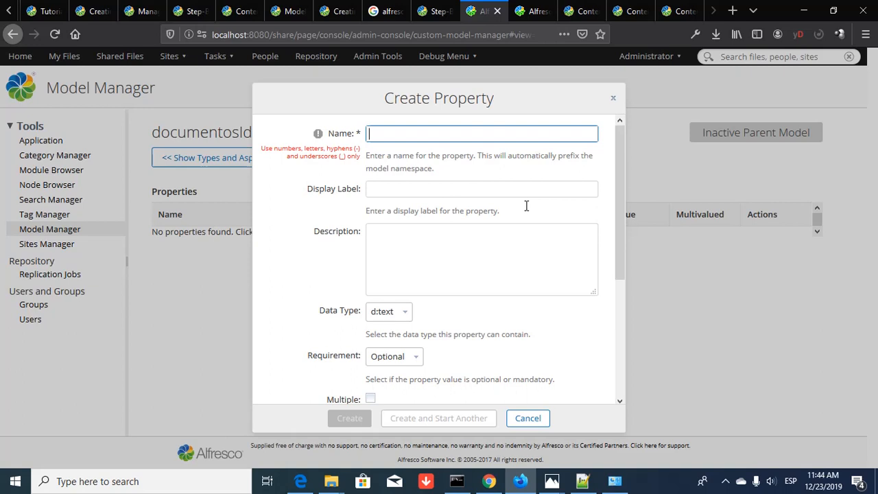
- Enter property NumeroIdentificacion, label 'Número de Identificación', and a description requiring an identification number or key
type("Numeti")
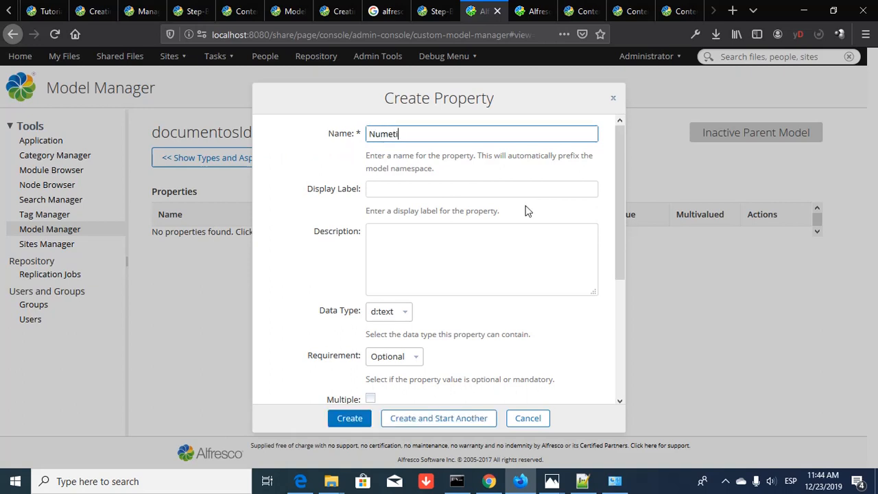
key("BackSpace")
type("rol")
type("dentificacio")
type("n")
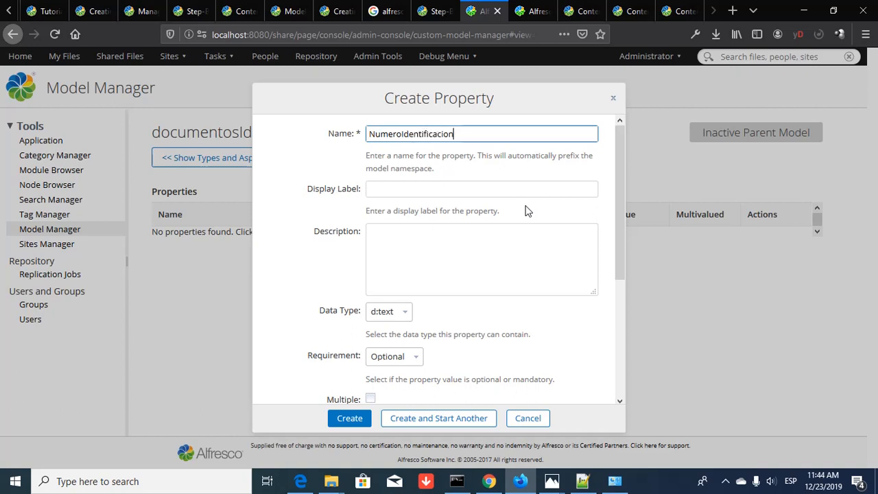
key("Tab")
type("Número")
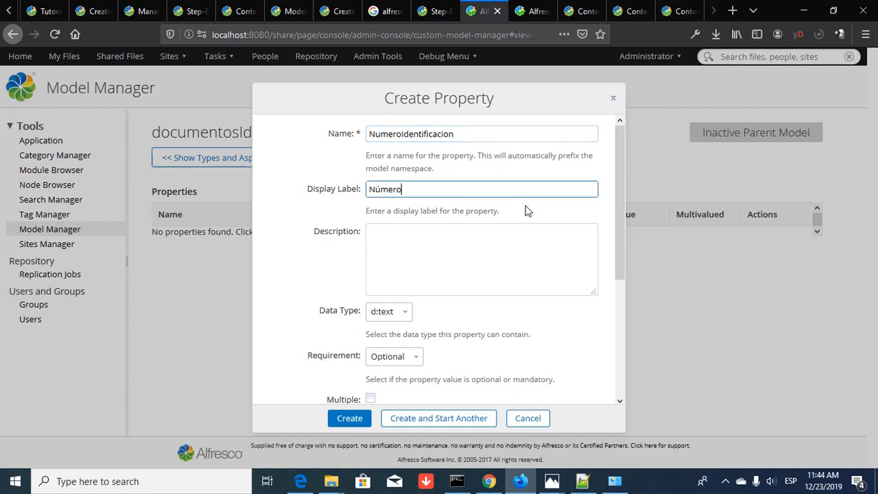
type(" de Identificación")
key("Tab")
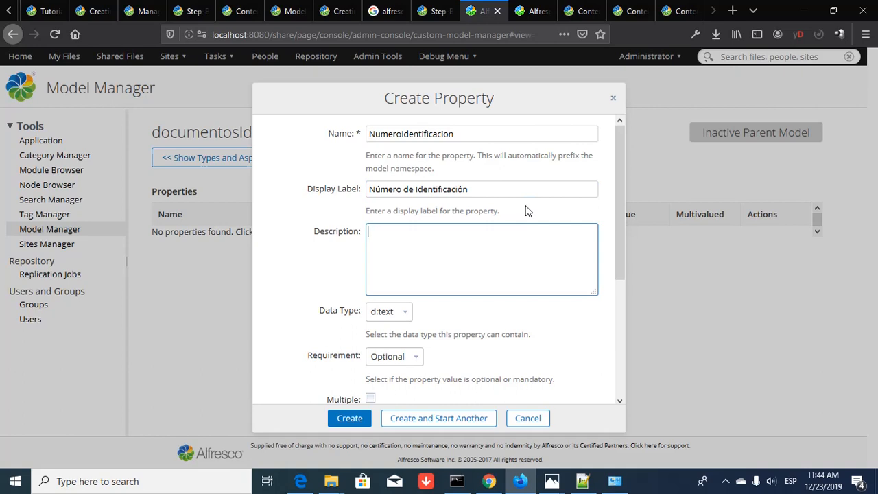
type("Toda identificación de")
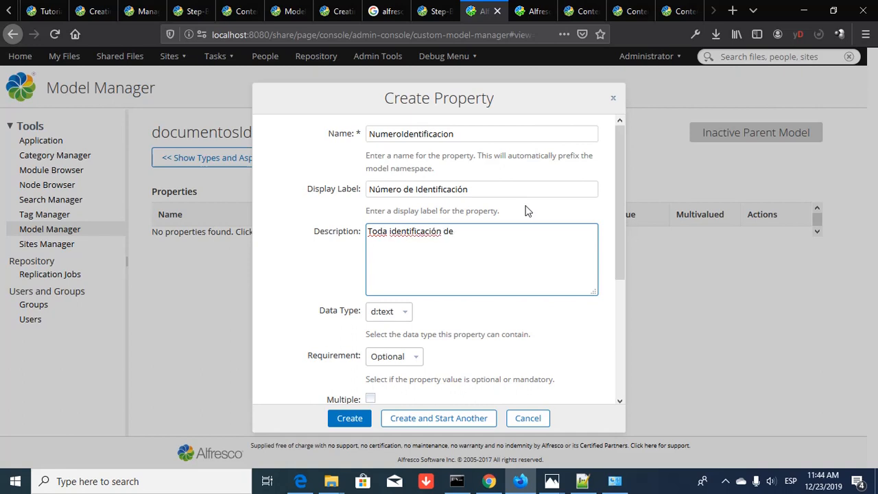
type("be tener un número o cla")
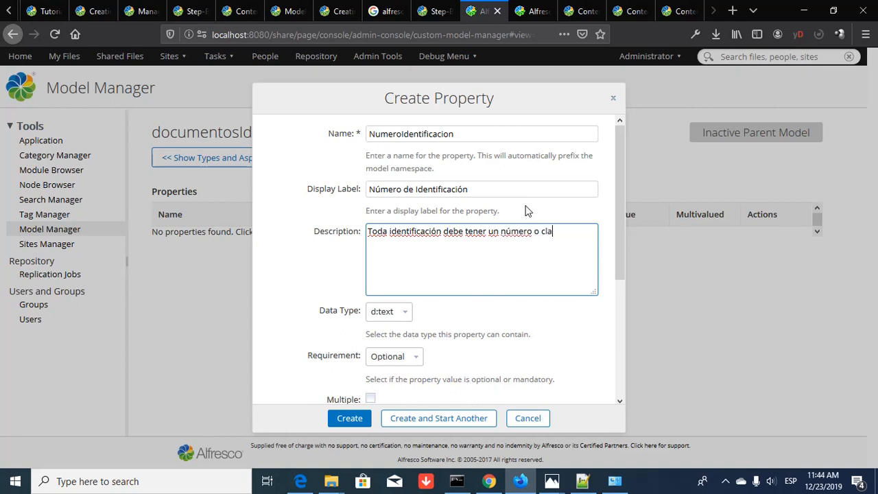
type("ve de identificación")
- Rename the property to ClaveIdentificacion with label 'Clave de Identificación'
left_click(456, 134)
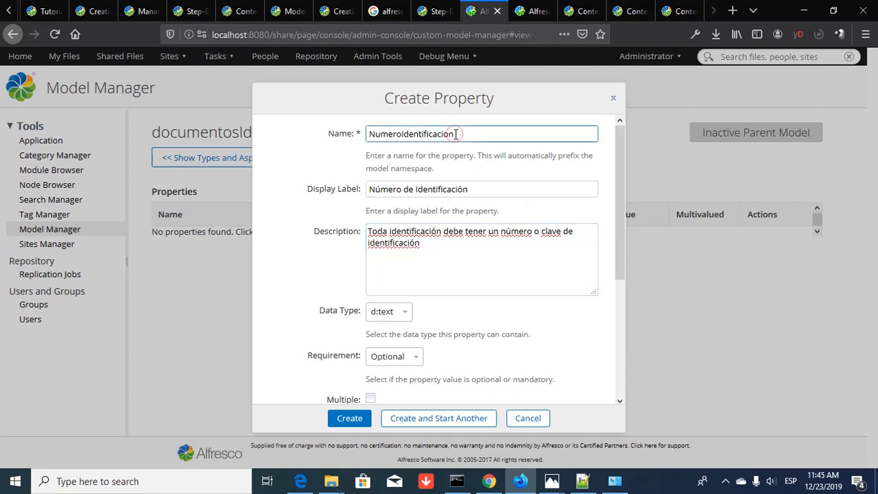
key("Home")
key("shift+Right")
key("shift+Right")
key("shift+Right")
key("shift+Right")
key("shift+Right")
key("shift+Right")
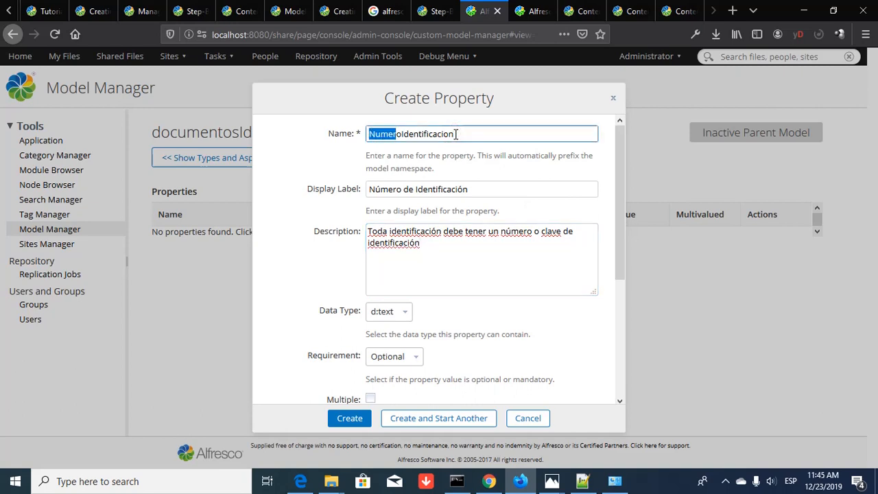
type("Clave")
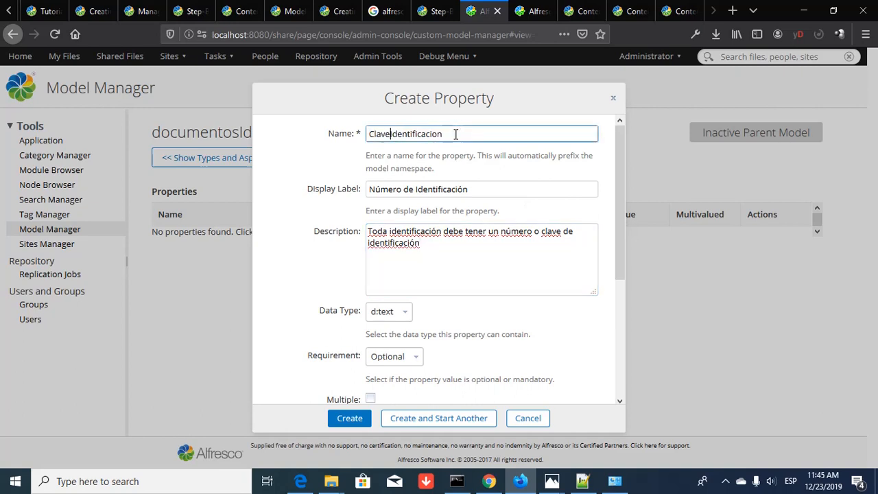
key("Tab")
key("Home")
key("shift+Right")
key("shift+Right")
key("shift+Right")
key("shift+Right")
key("shift+Right")
key("shift+Right")
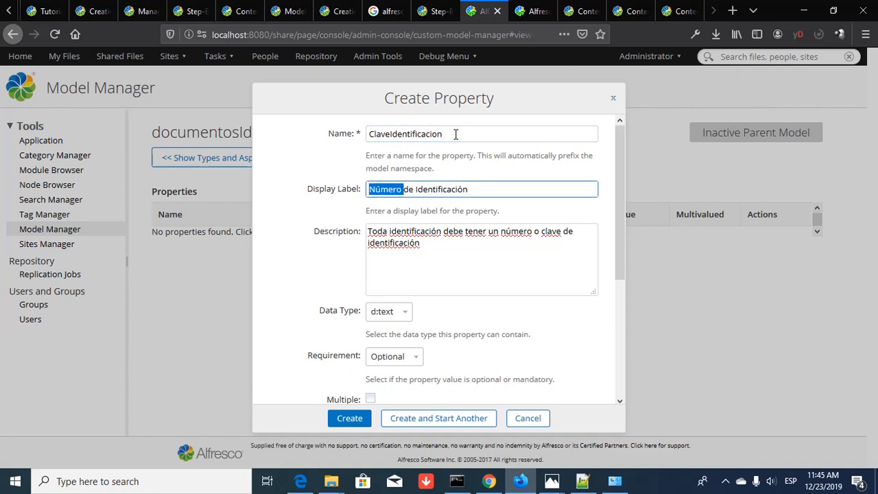
type("Clave")
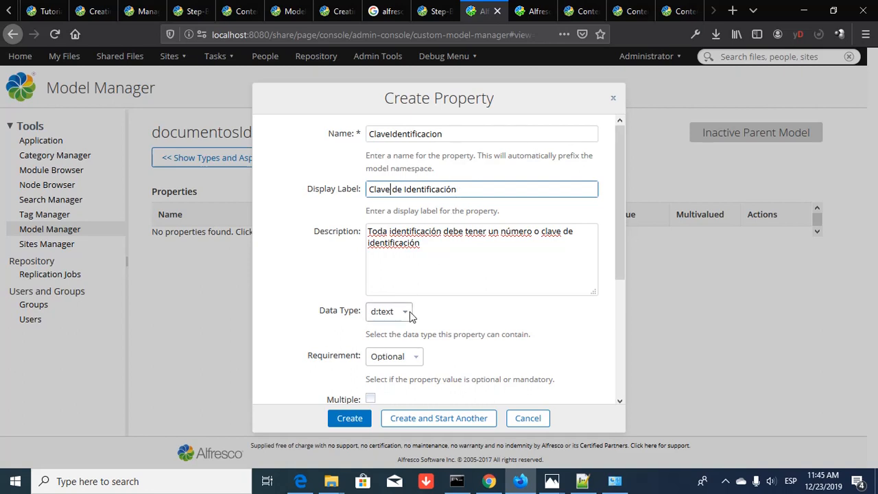
- Set ClaveIdentificacion's requirement to Mandatory with no default value, then expand the Constraint list
scroll(487, 313, "down", 2)
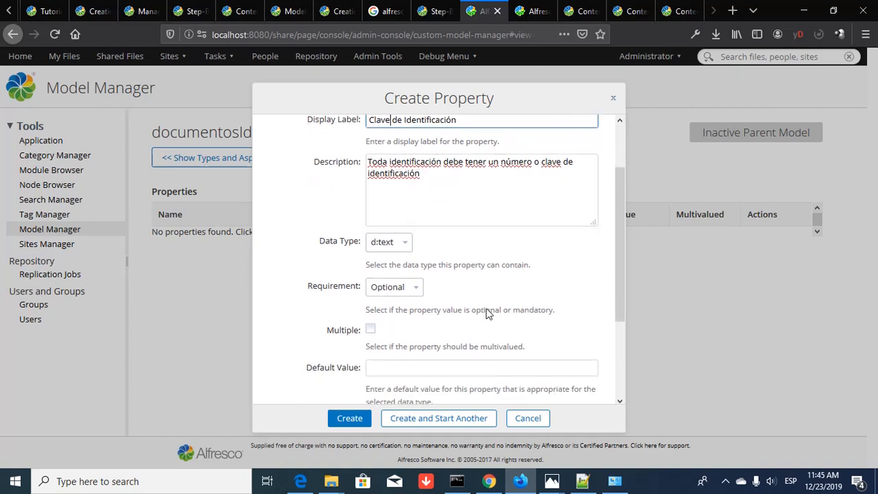
left_click(424, 286)
left_click(416, 291)
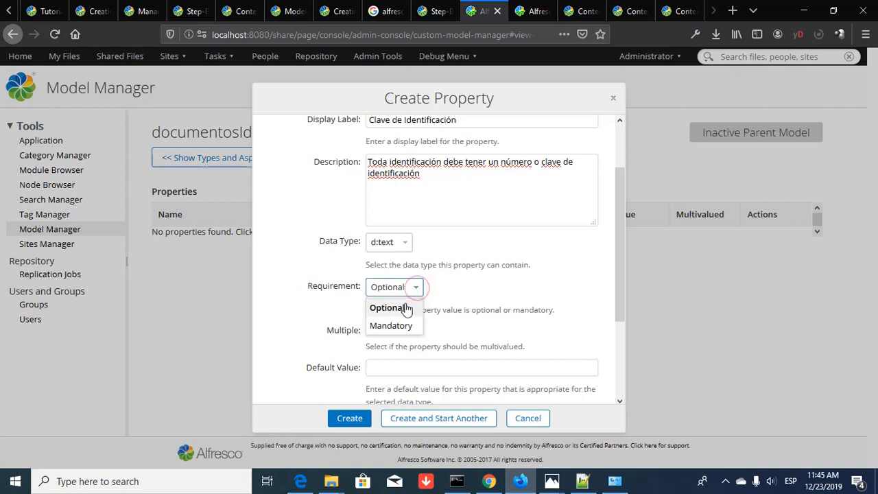
left_click(398, 324)
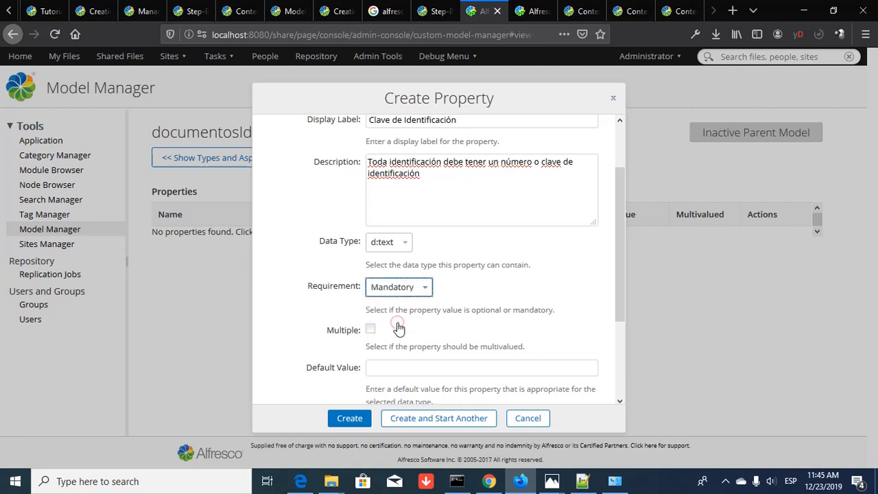
scroll(399, 326, "down", 2)
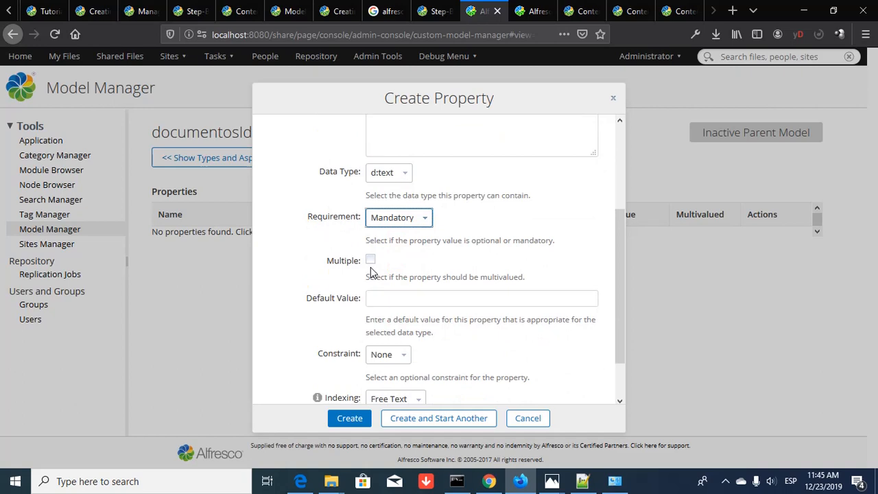
left_click(377, 297)
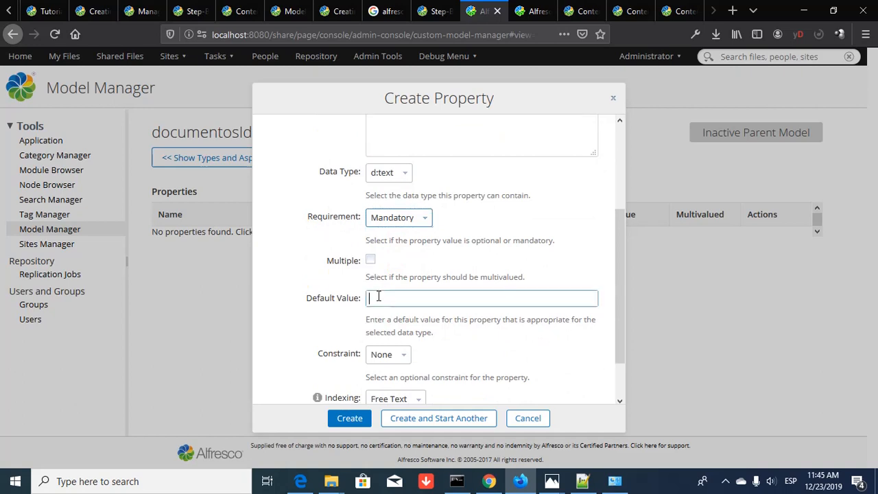
scroll(466, 310, "down", 2)
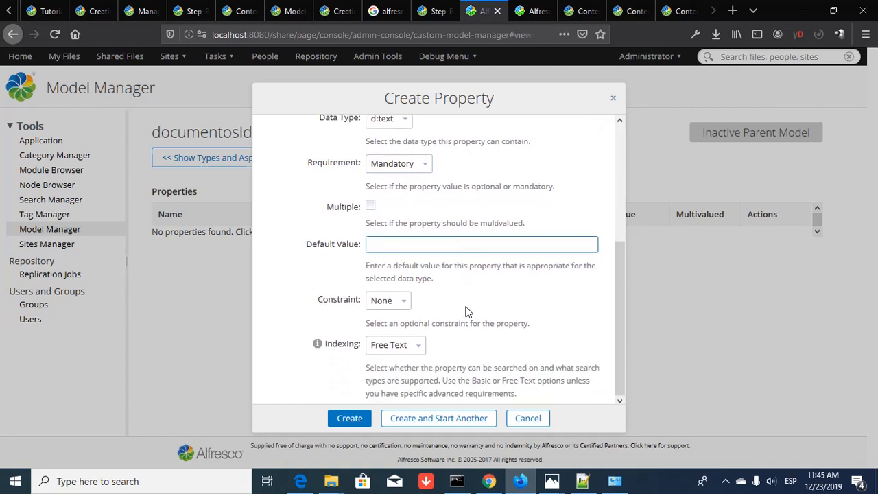
left_click(404, 301)
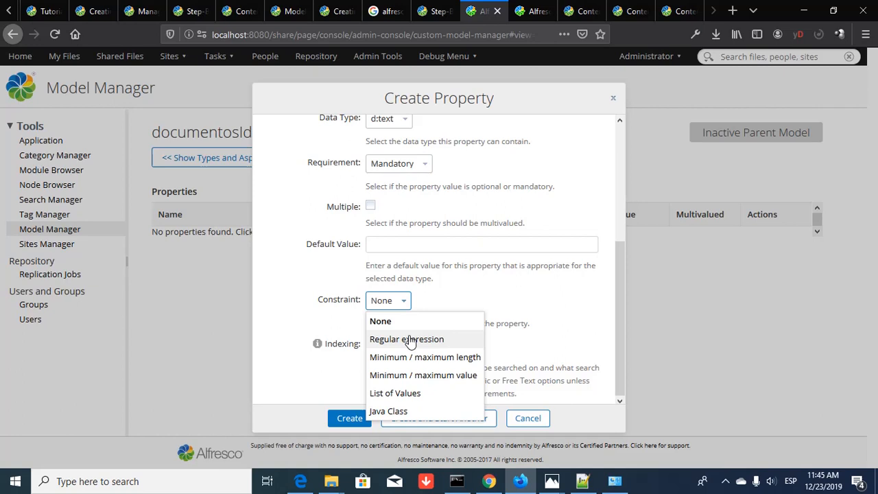
- Give ClaveIdentificacion a regular-expression constraint of [A_Z] letter groups followed by [0-9] digit groups
left_click(409, 339)
scroll(480, 330, "down", 1)
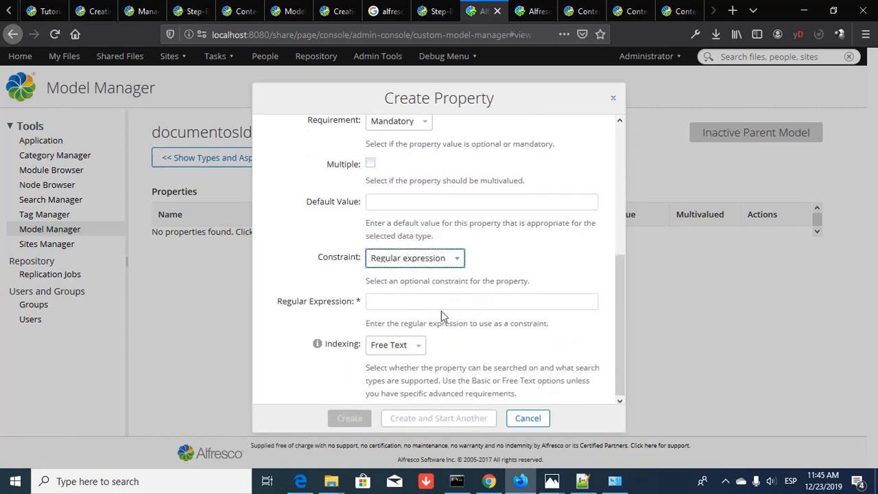
left_click(426, 301)
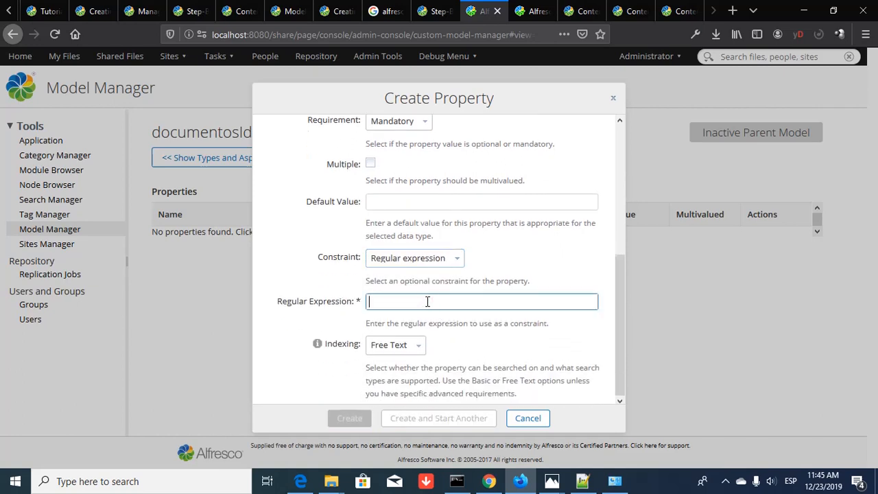
type("[]")
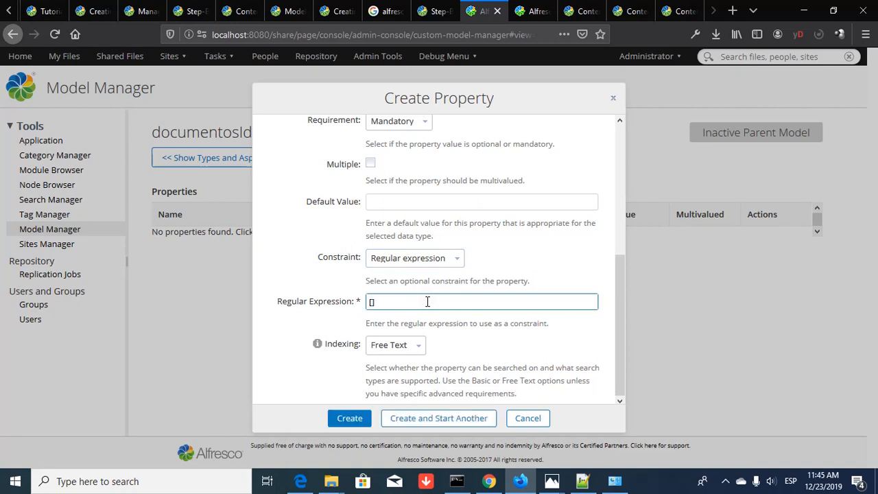
key("Left")
key("Left")
key("Left")
type("A_Z")
key("Right")
key("Right")
type("0-9")
key("Left")
key("Left")
key("Left")
key("shift+Home")
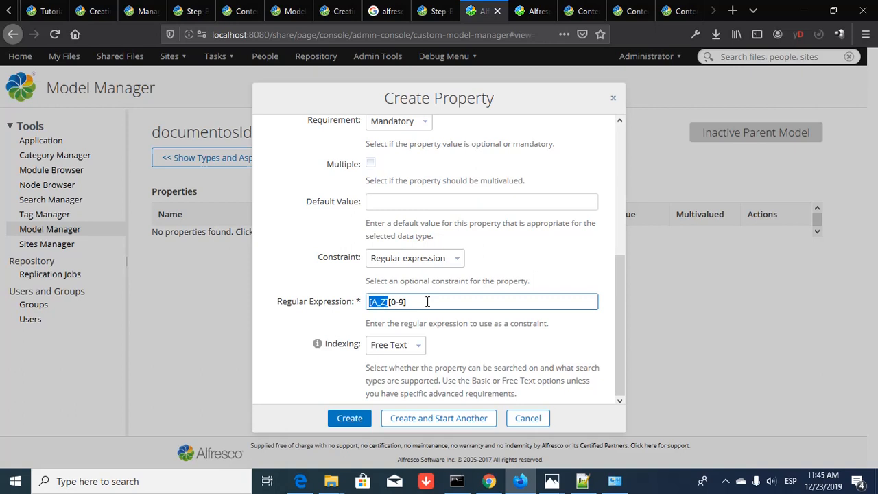
key("ctrl+c")
key("Left")
key("ctrl+v")
key("ctrl+v")
key("ctrl+v")
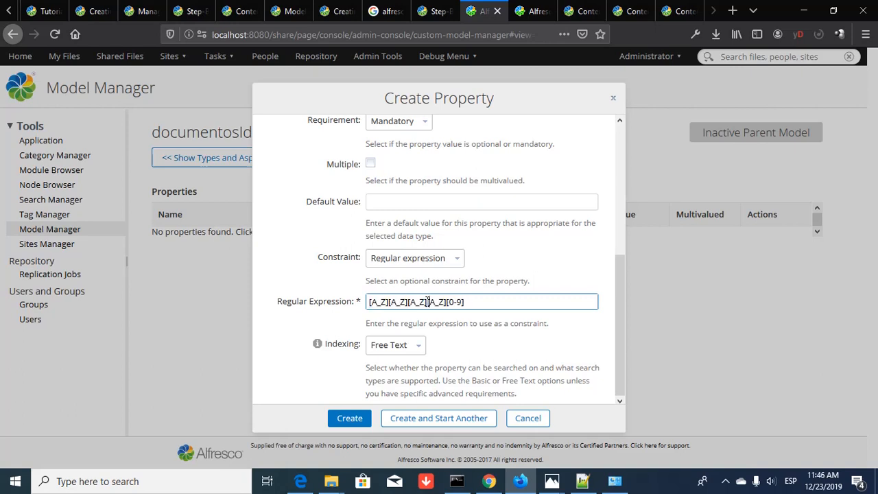
key("shift+Right")
key("shift+Right")
key("shift+Right")
key("shift+Right")
key("shift+Right")
key("Right")
key("ctrl+v")
key("ctrl+v")
key("ctrl+v")
- Leave the property's indexing set to Free Text
left_click(417, 345)
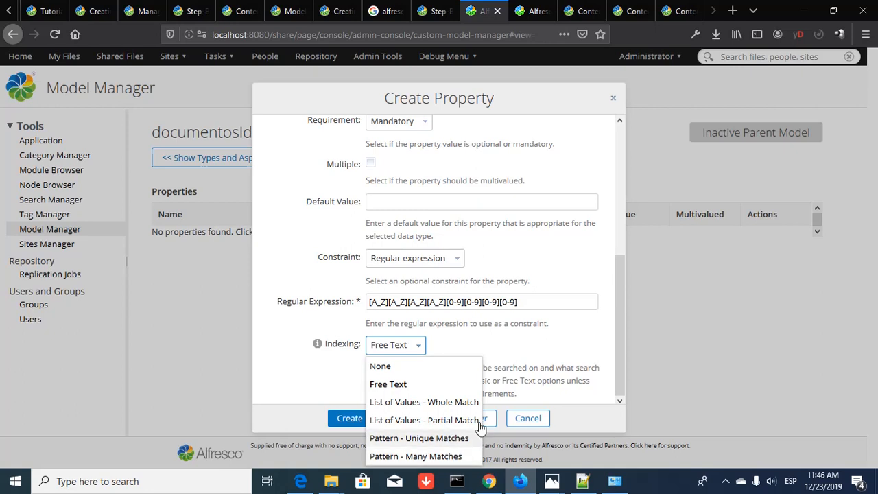
left_click(557, 344)
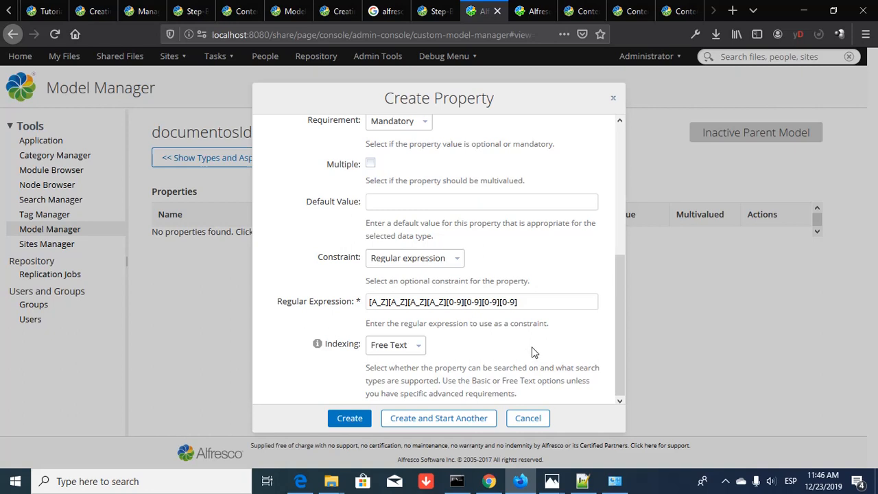
scroll(534, 352, "up", 3)
scroll(535, 351, "up", 1)
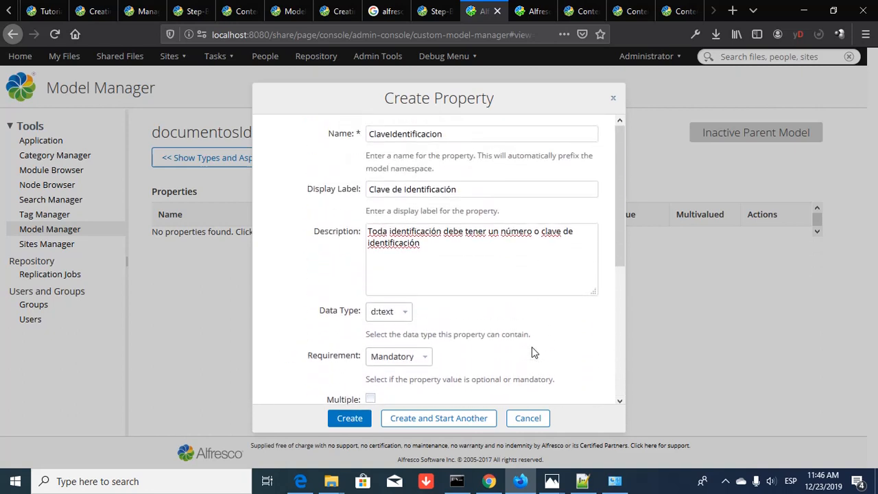
scroll(534, 352, "down", 6)
scroll(534, 352, "up", 6)
scroll(534, 352, "down", 4)
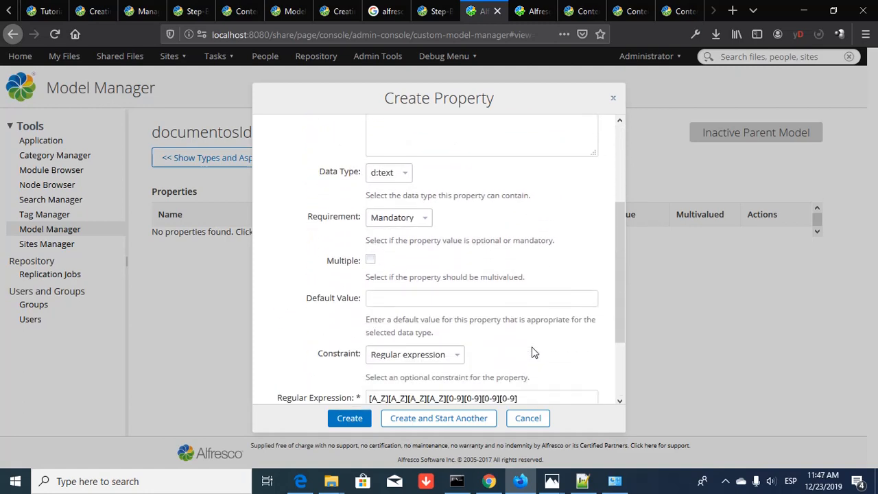
scroll(534, 352, "down", 3)
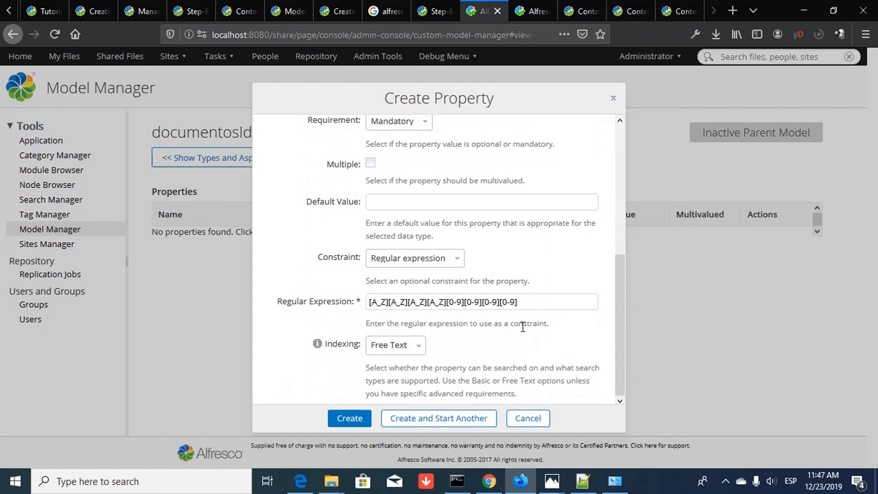
scroll(522, 327, "up", 7)
scroll(522, 332, "down", 7)
- Save ClaveIdentificacion, then enter NombreUsuario, labelled 'Nombre de Usuario', described as 'Nombre del Dueño de la Identificación'
left_click(453, 418)
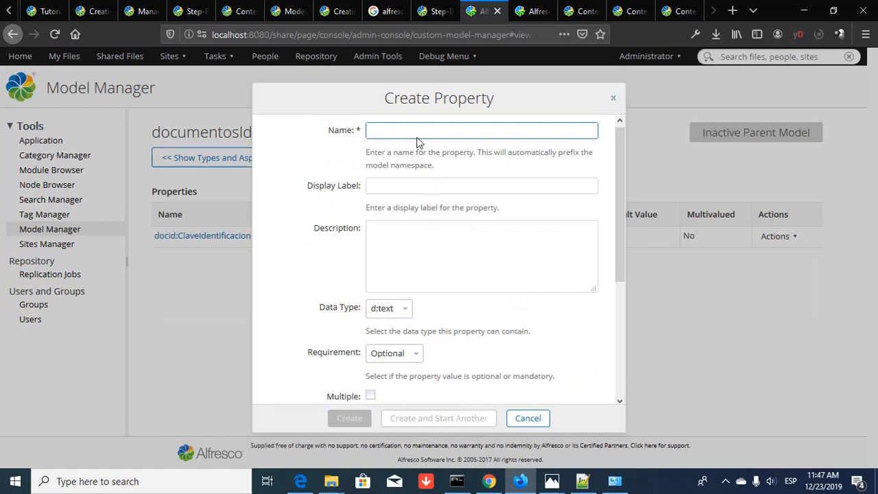
type("No")
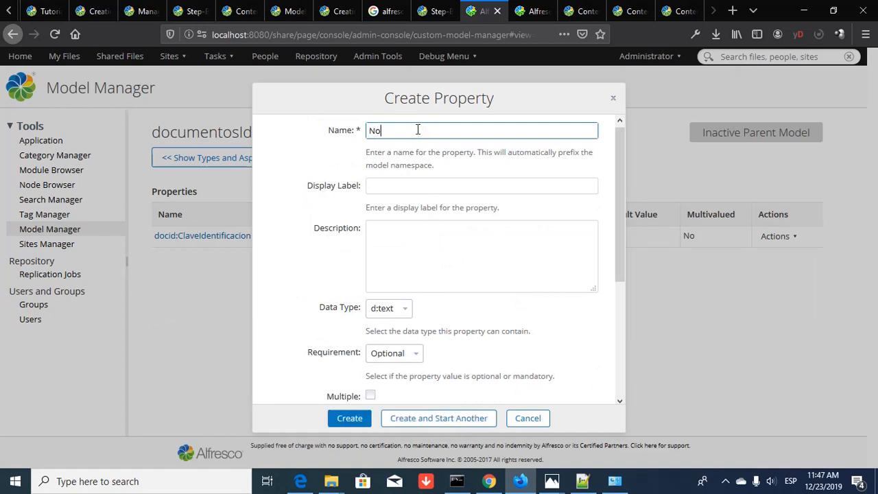
type("mbreUsuarioario")
key("Tab")
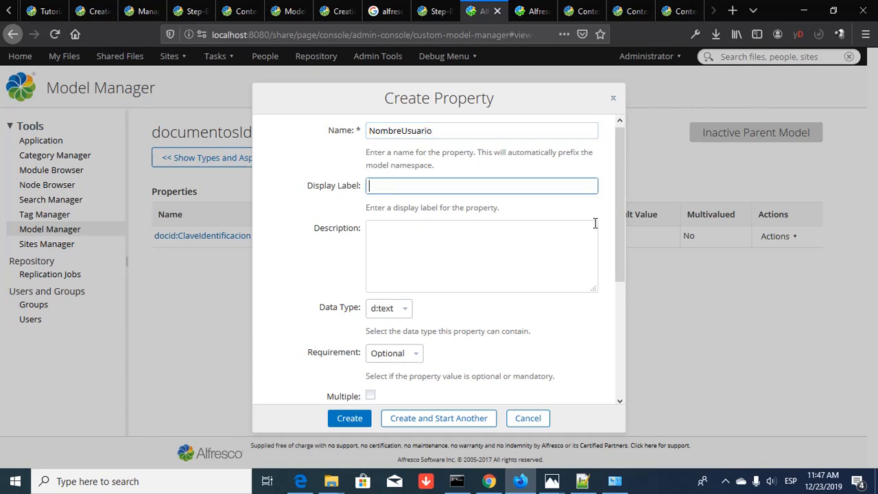
type("Nombre de Usuario")
key("Tab")
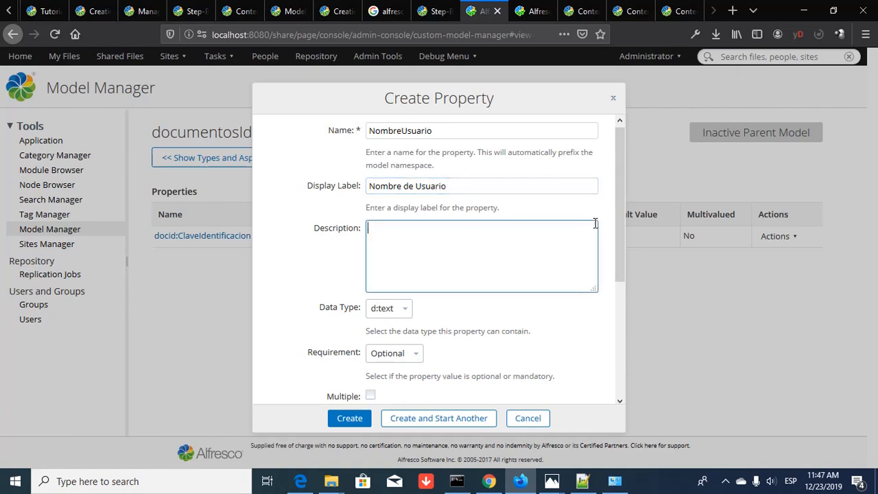
type("Nombre del Dueñ")
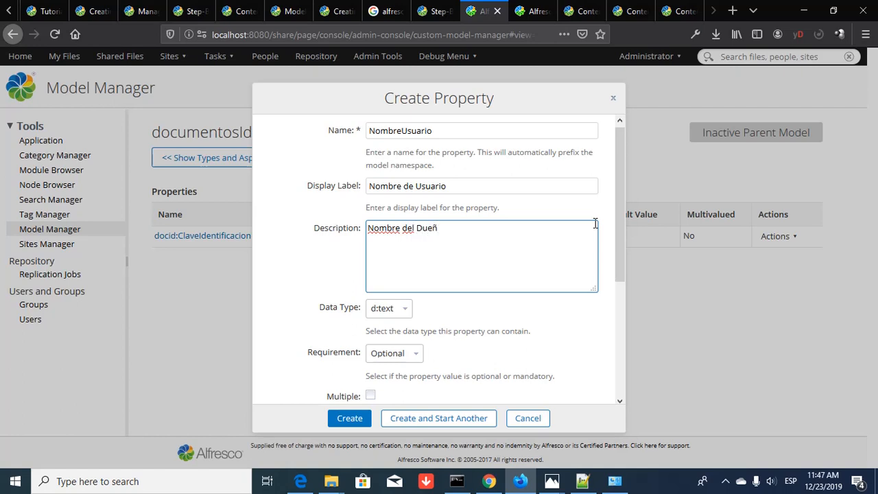
type("o de la Identificación")
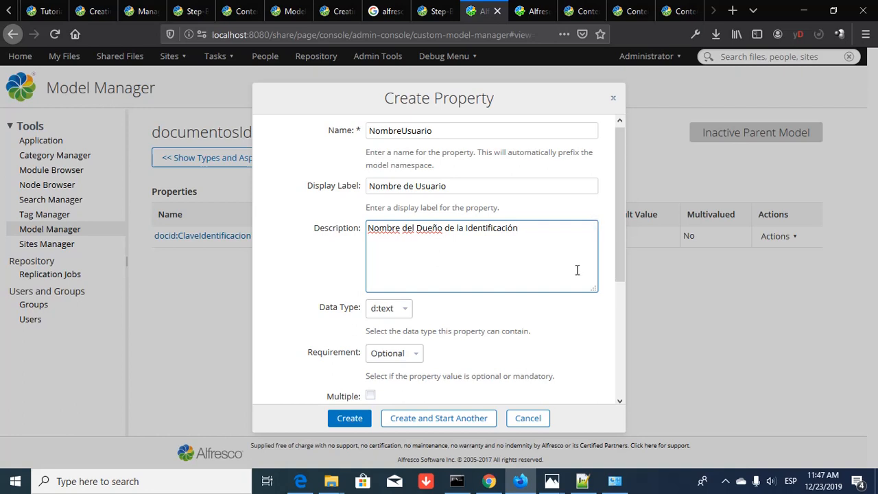
- Make NombreUsuario mandatory with a minimum/maximum length constraint of 75 and save it
scroll(576, 268, "down", 2)
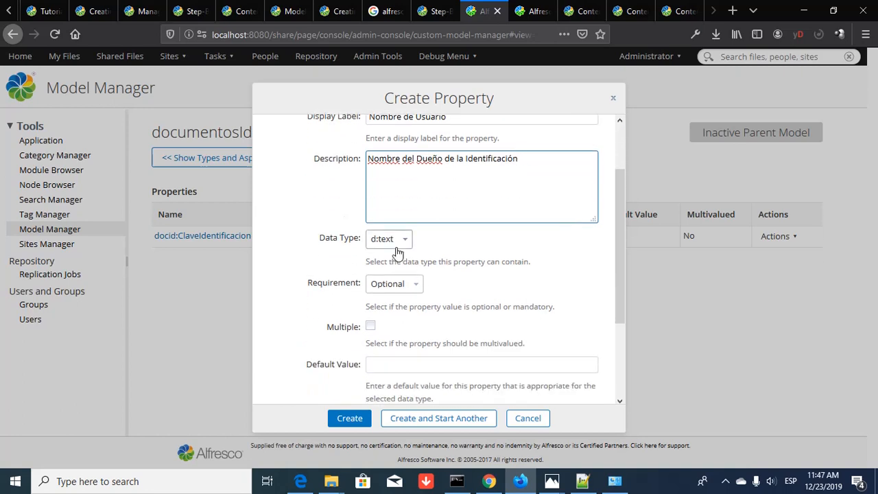
left_click(417, 289)
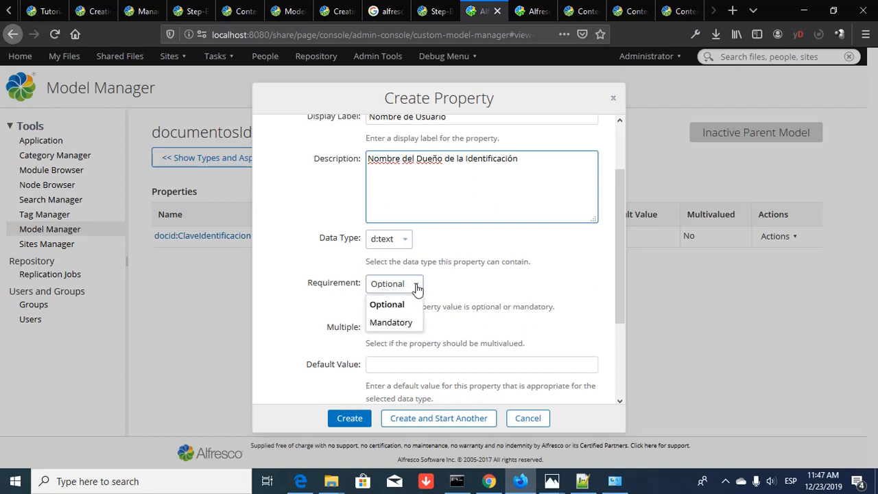
left_click(404, 323)
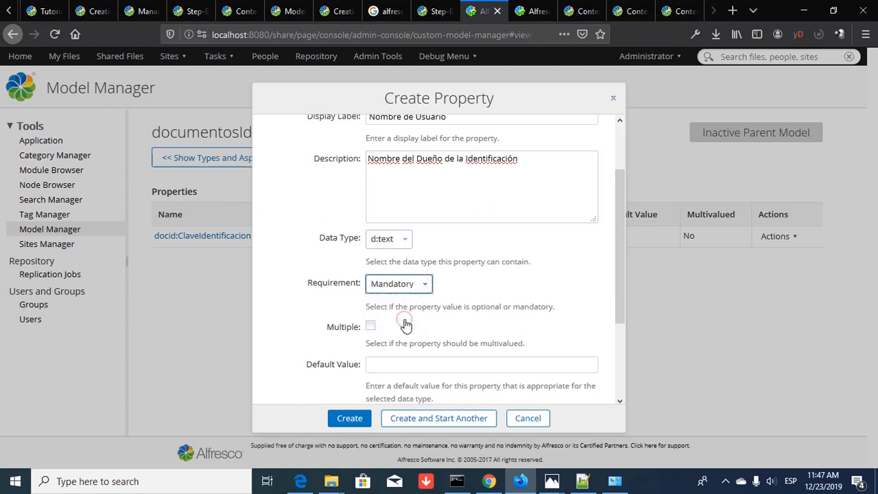
scroll(375, 322, "down", 2)
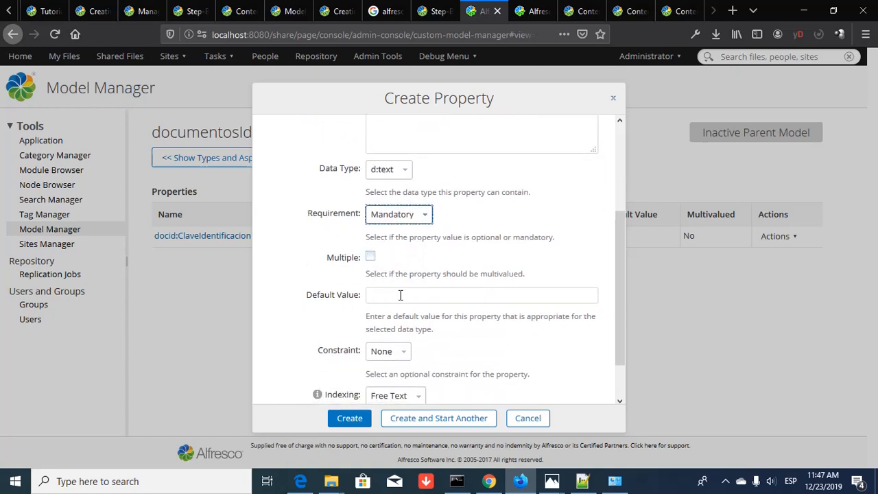
left_click(400, 295)
scroll(402, 295, "down", 2)
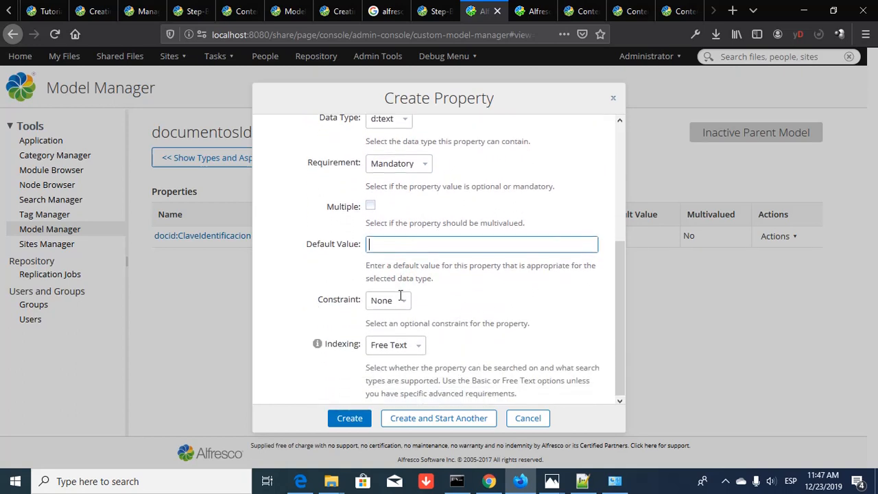
left_click(404, 302)
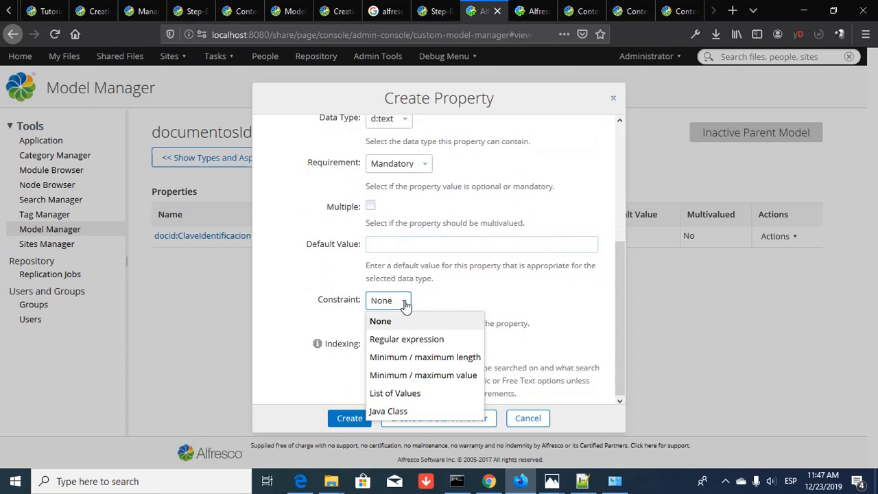
left_click(437, 358)
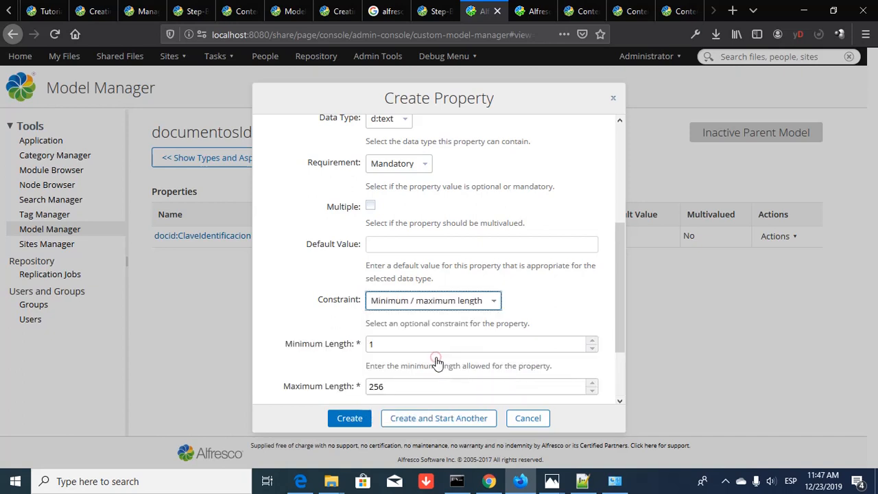
scroll(445, 383, "down", 3)
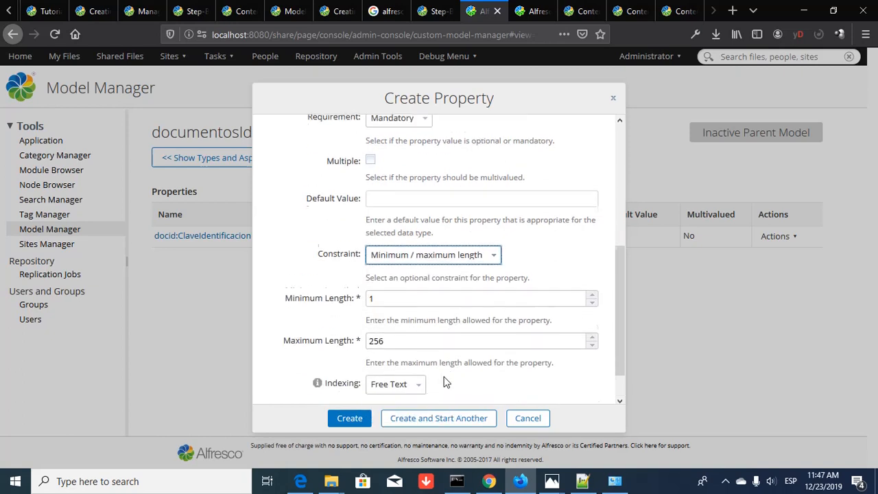
left_click_drag(415, 317, 313, 317)
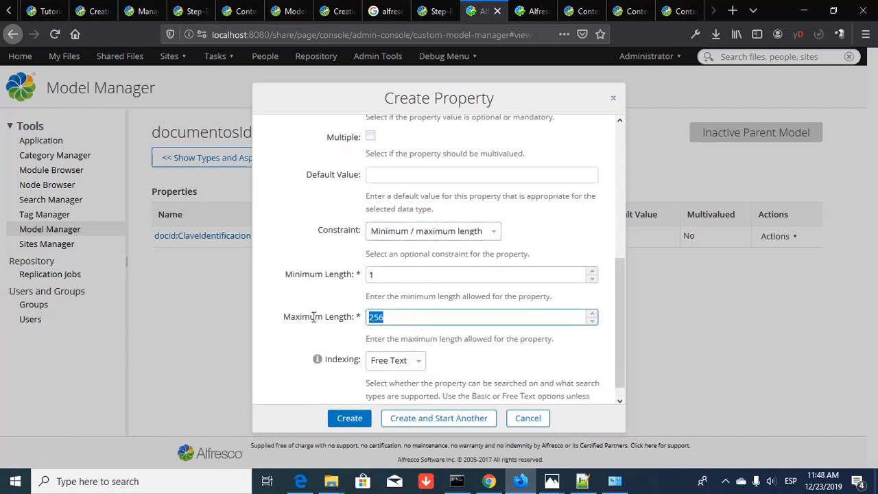
type("75")
left_click(441, 420)
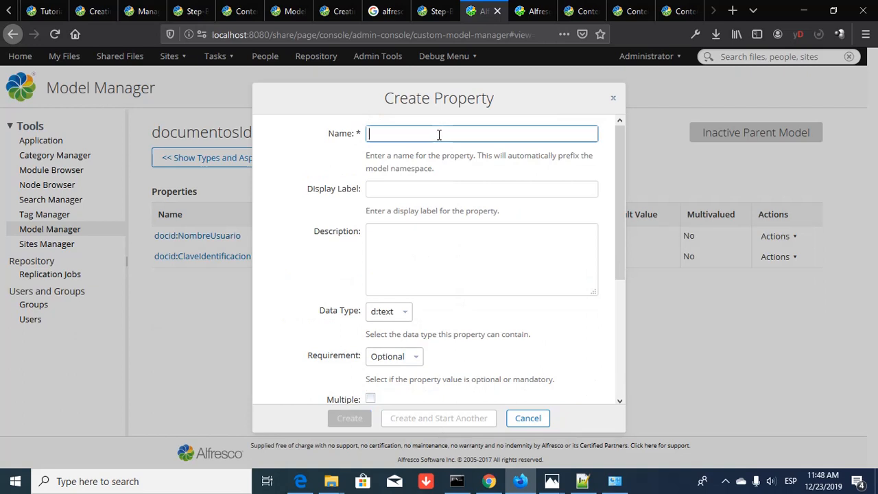
- Scroll Identificacion.xml in Notepad++ to the Profesion and TipoIdentificacion property definitions
key("alt+Tab")
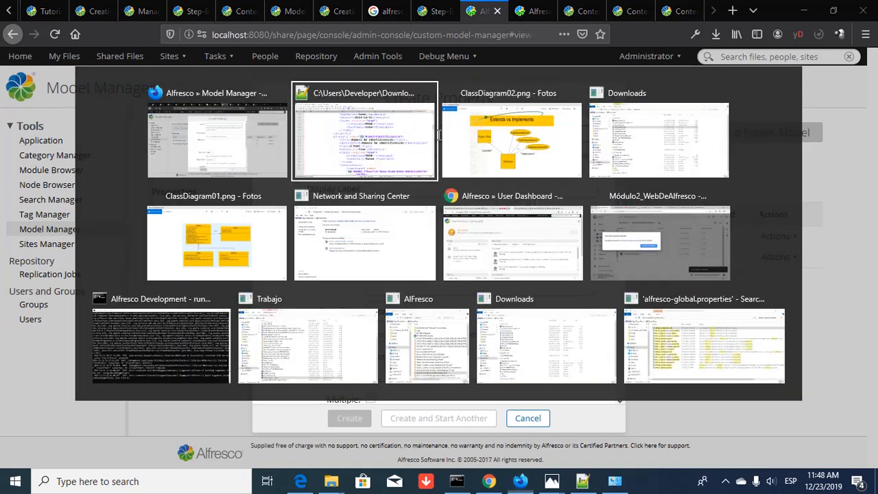
scroll(470, 197, "up", 3)
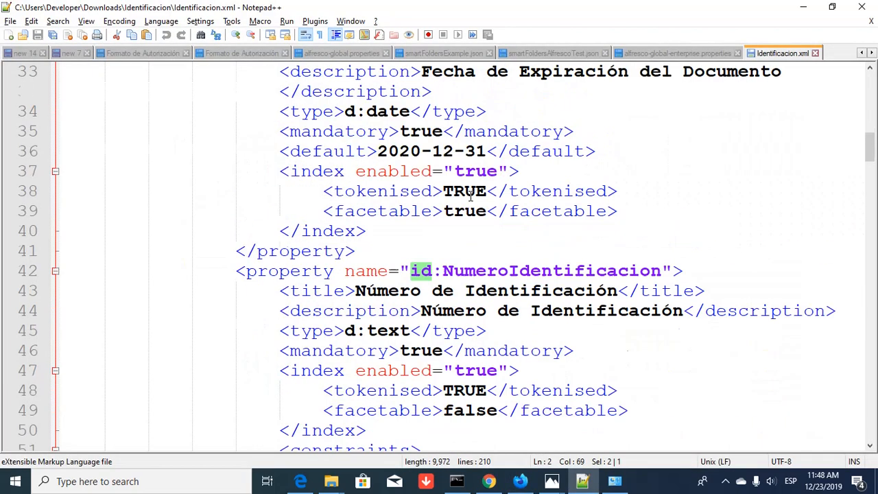
scroll(471, 196, "up", 4)
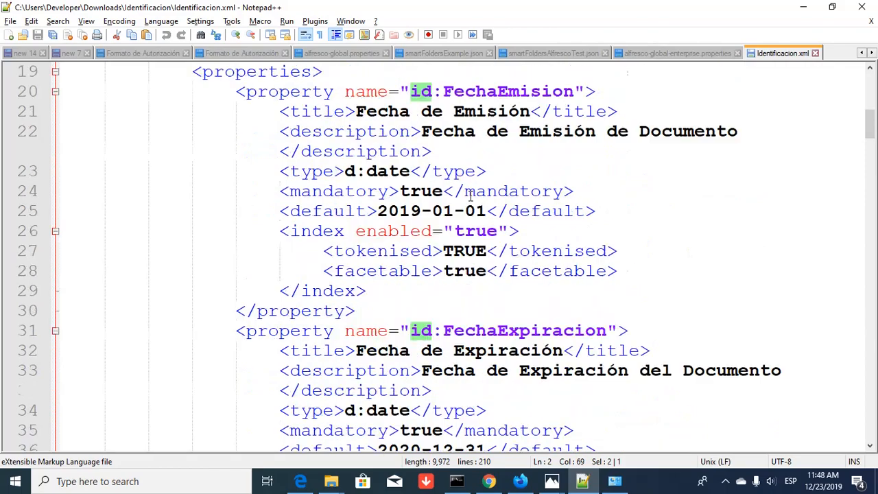
scroll(470, 197, "down", 10)
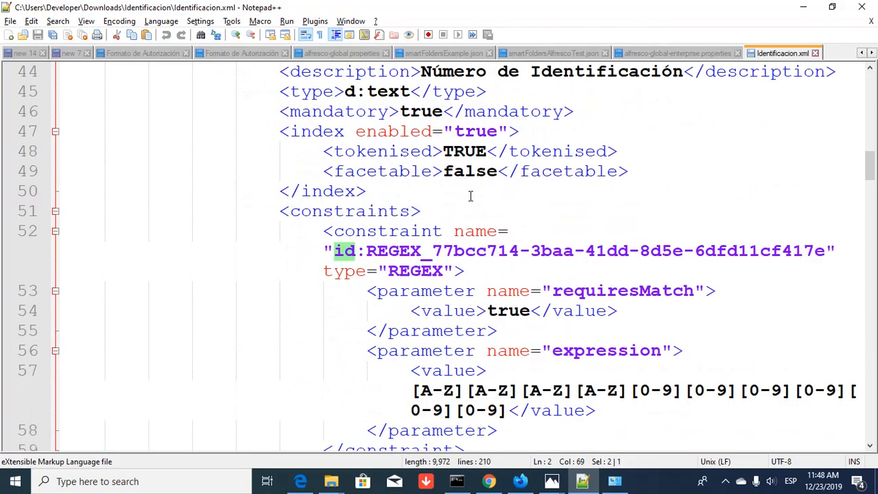
scroll(471, 197, "down", 5)
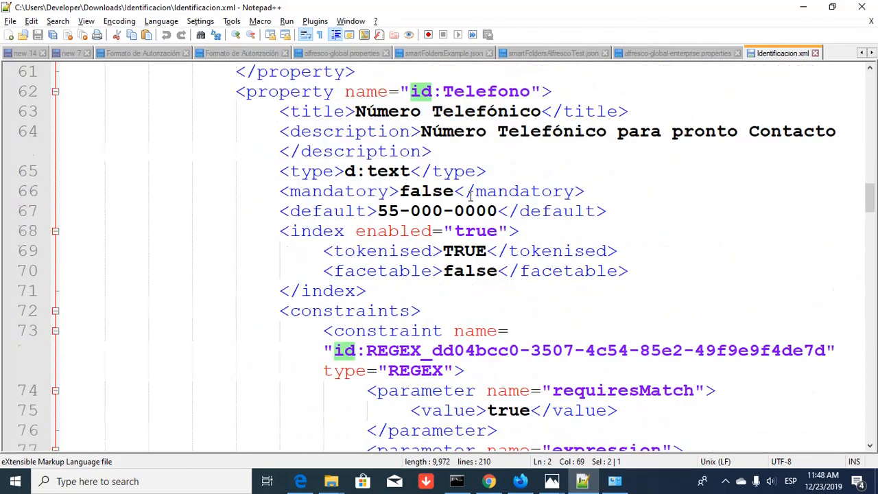
scroll(470, 197, "down", 5)
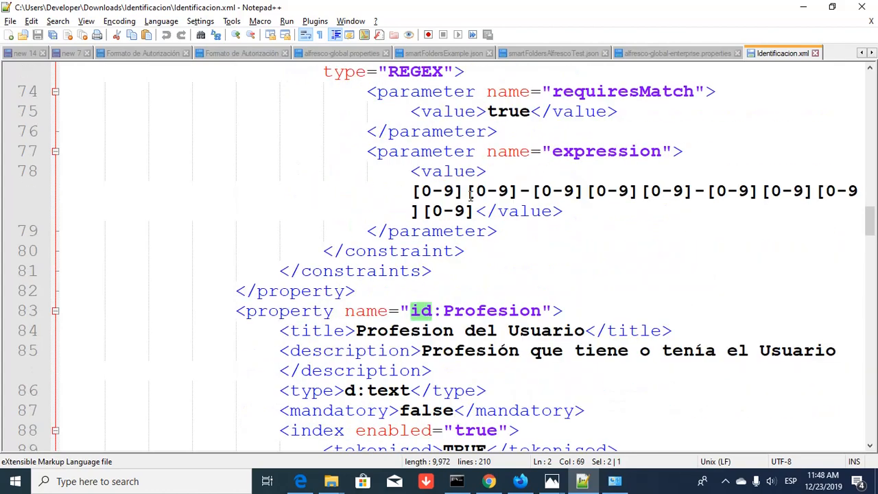
scroll(470, 196, "down", 2)
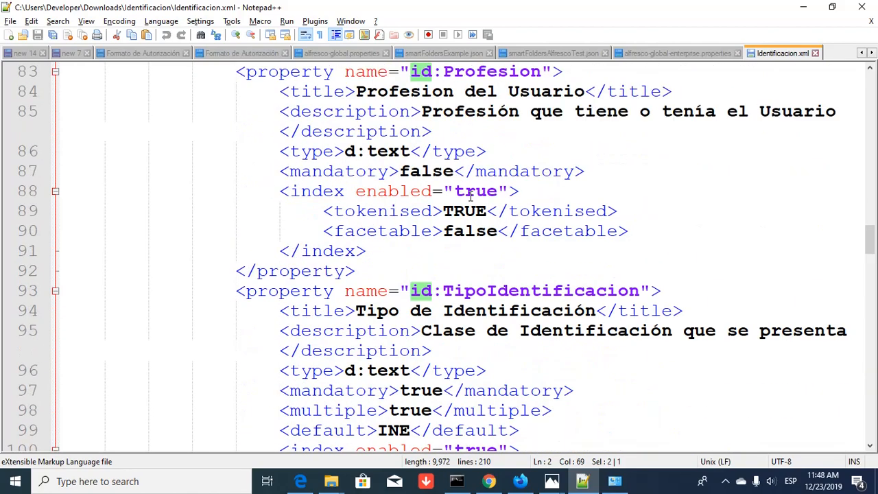
scroll(471, 197, "down", 1)
scroll(470, 197, "up", 3)
- Name the new property Empleo, label it 'Empleo o Profesión', and describe the owner's occupation
key("alt+Tab")
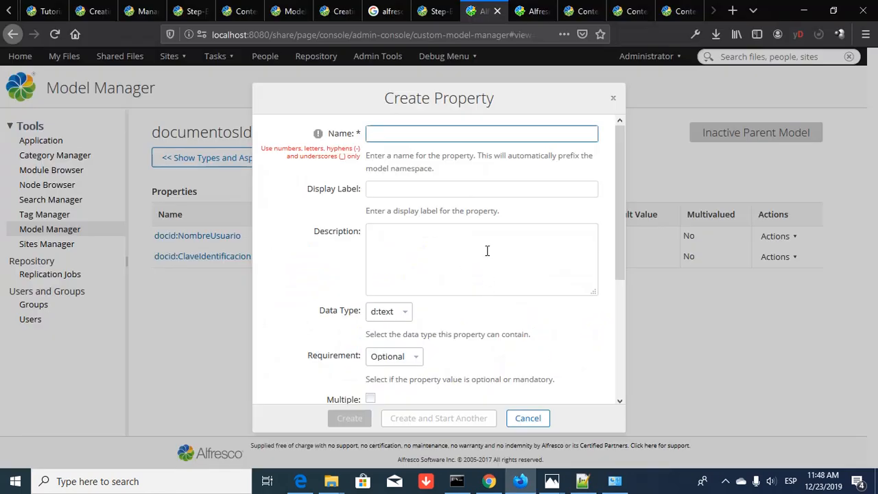
type("Profesión")
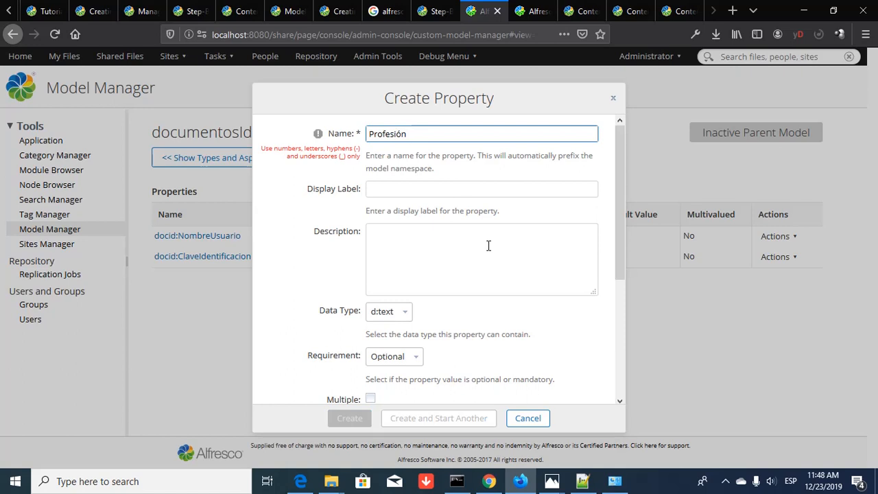
key("BackSpace")
key("BackSpace")
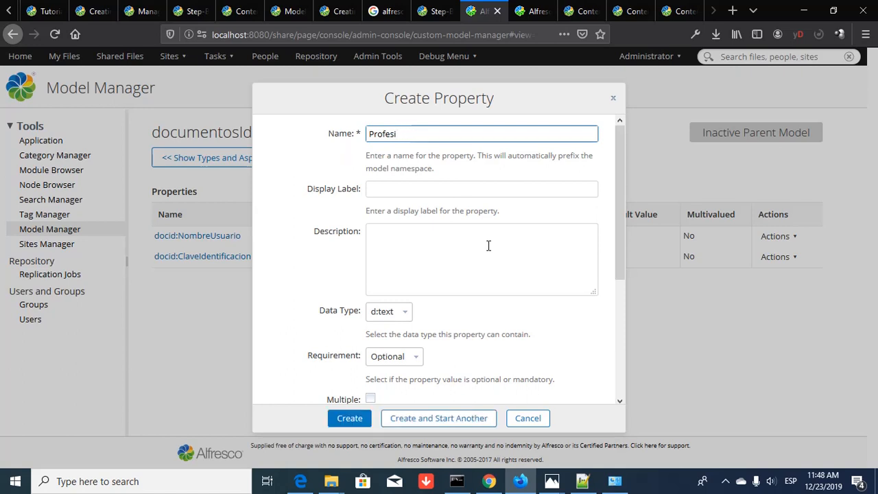
type("on")
key("BackSpace")
key("BackSpace")
key("BackSpace")
key("BackSpace")
key("BackSpace")
key("BackSpace")
key("BackSpace")
key("BackSpace")
key("BackSpace")
type("Empleo")
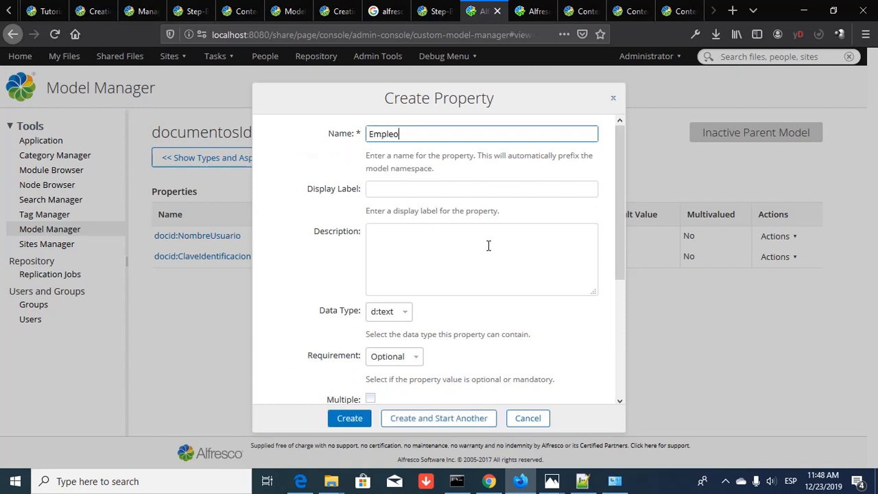
key("Tab")
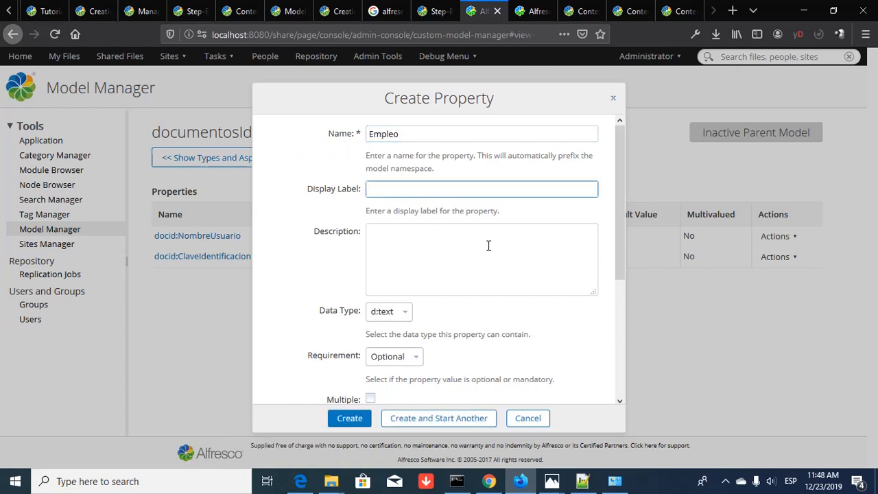
type("Empleo o Profesión")
key("Tab")
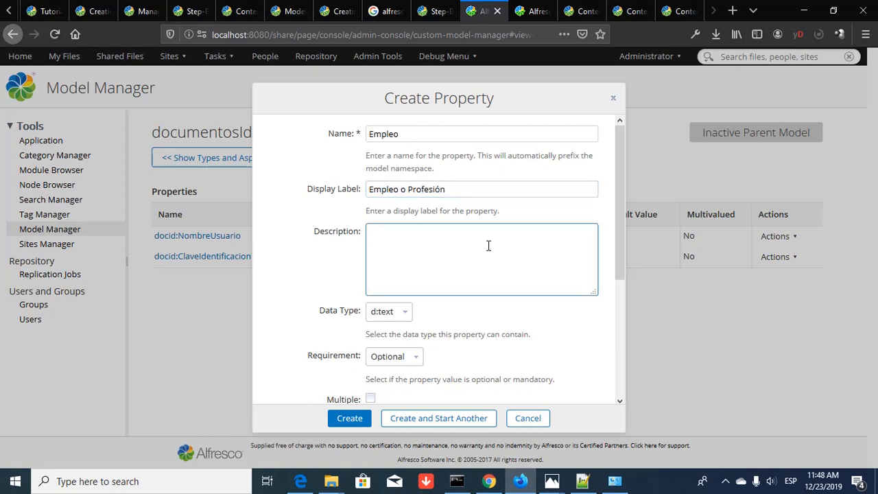
type("Descripción del tipo de opu")
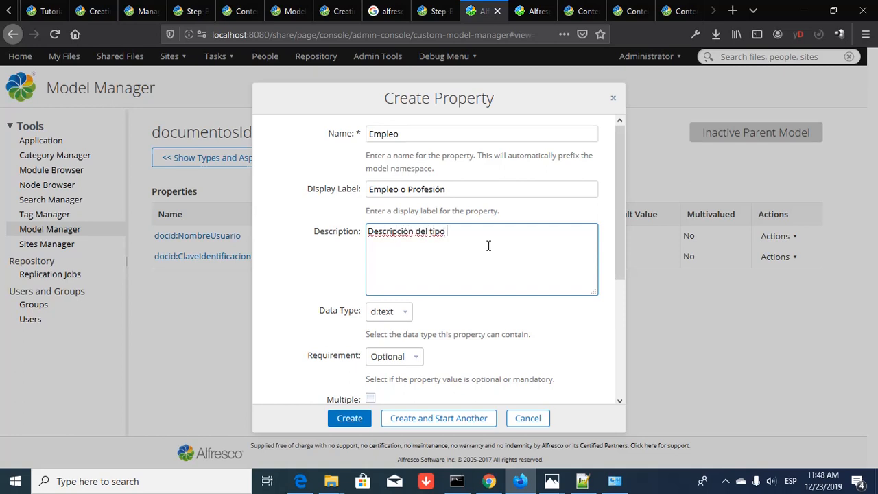
key("BackSpace")
key("BackSpace")
type("cupación del dueño de la id")
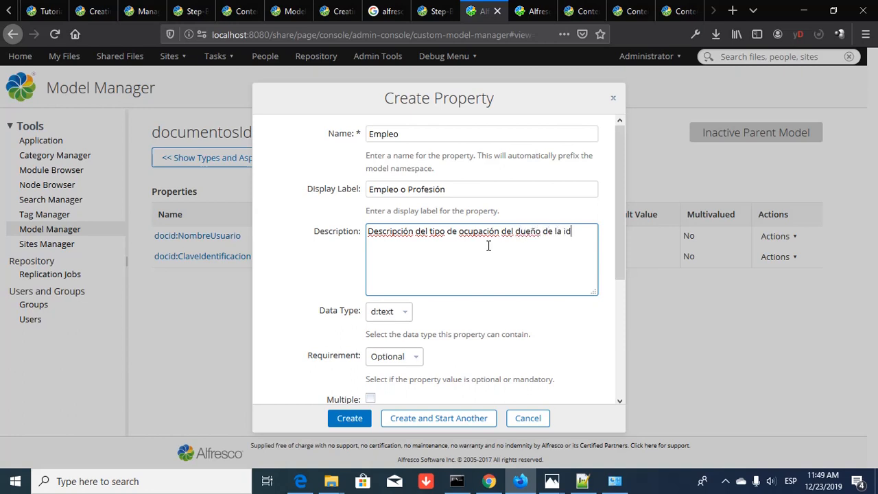
type("entificación")
- Limit Empleo to a maximum length of 30 and save it as docid:Empleo
scroll(409, 354, "down", 2)
scroll(399, 340, "down", 2)
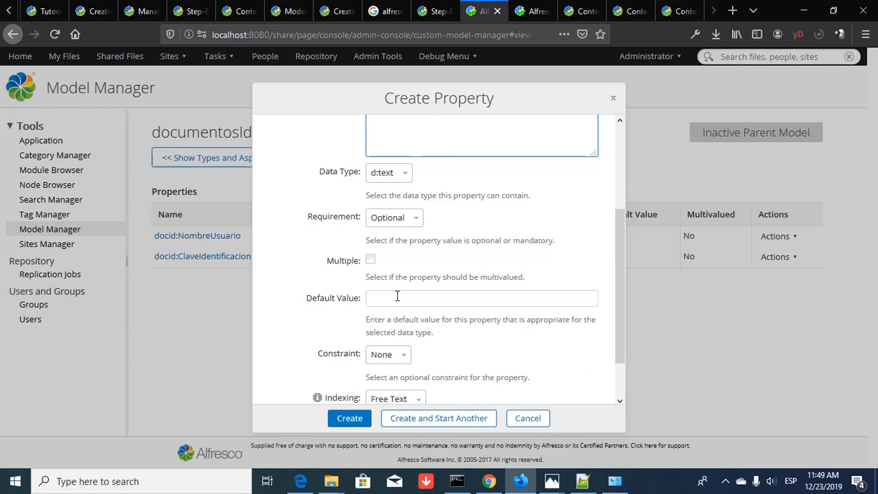
left_click(402, 358)
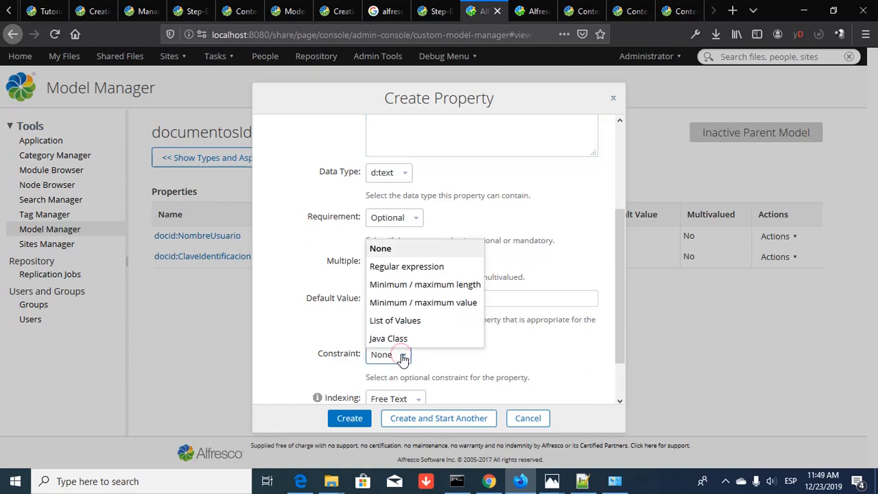
left_click(433, 291)
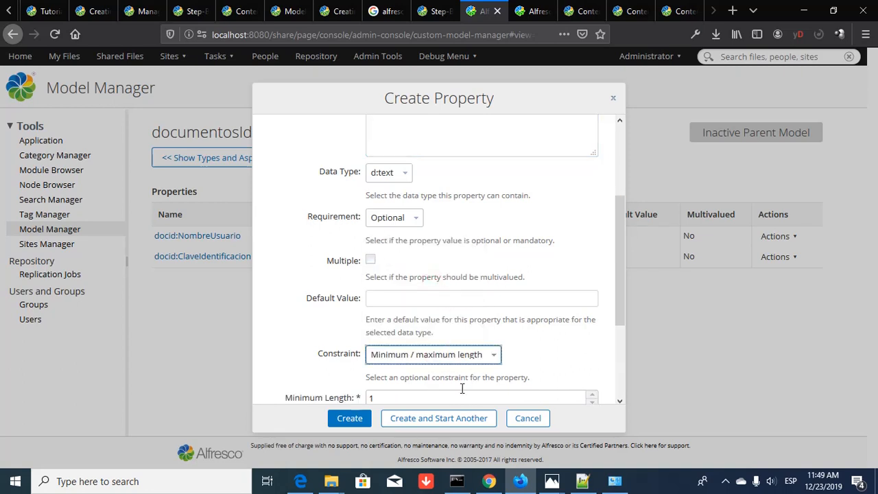
scroll(552, 374, "down", 1)
scroll(552, 374, "down", 3)
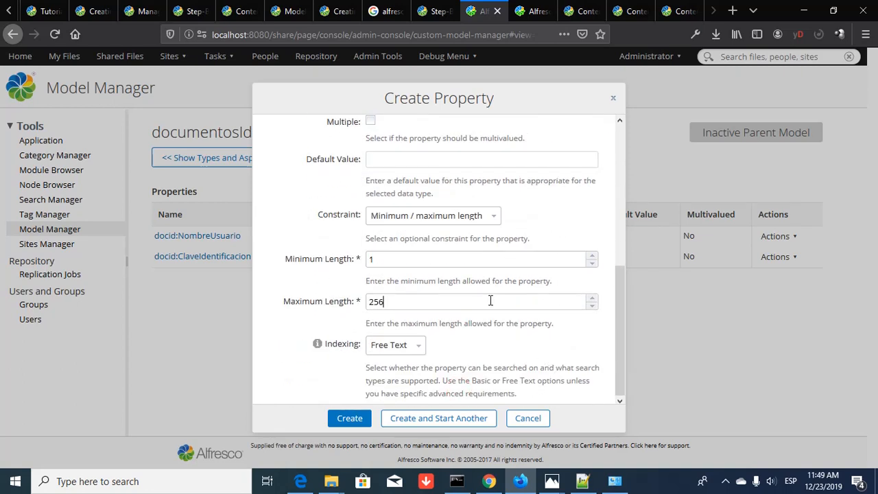
left_click_drag(493, 302, 289, 312)
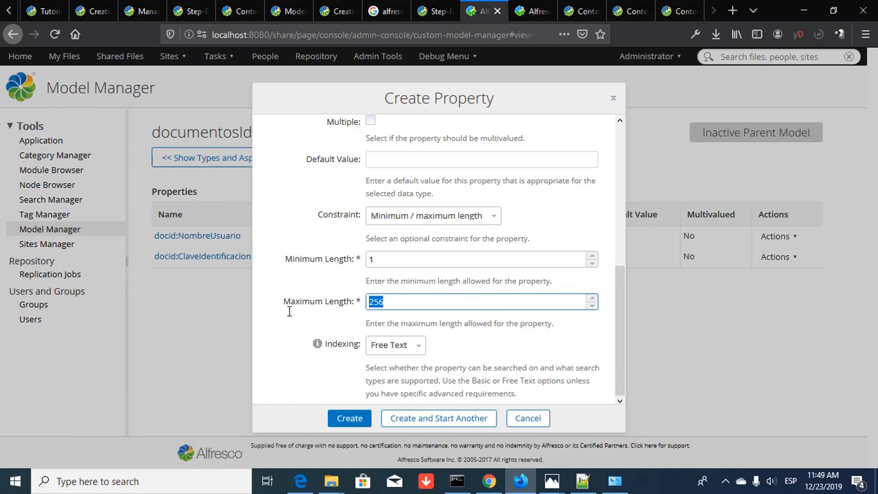
type("60")
key("BackSpace")
key("BackSpace")
type("30")
left_click(442, 422)
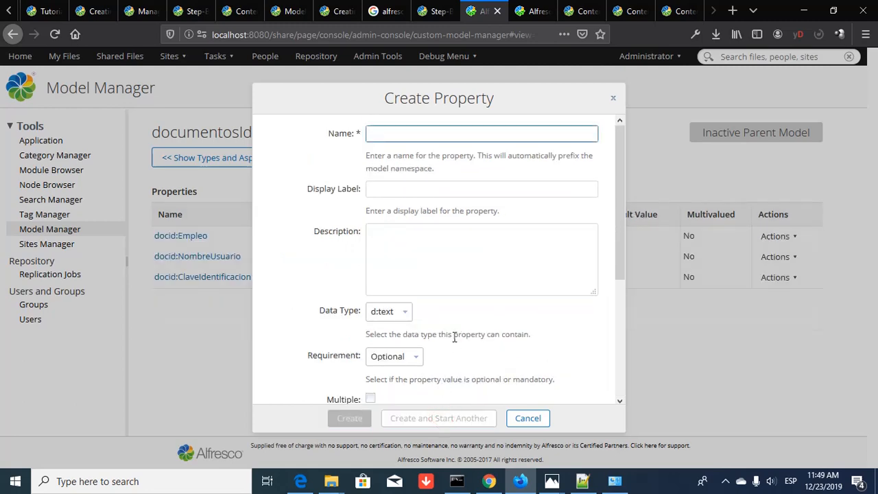
- Check the XML reference in Notepad++, then enter TipoIdentificación as the next property name
key("alt+Tab")
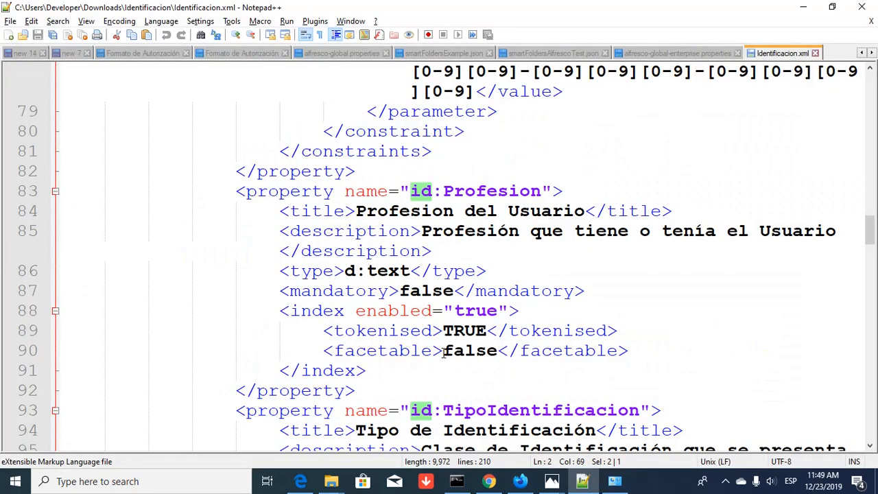
scroll(444, 351, "down", 6)
key("alt+Tab")
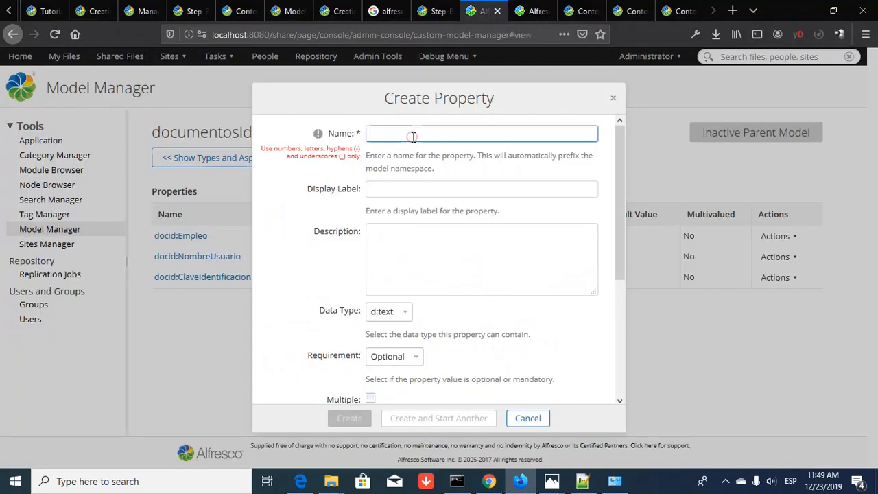
type("Tipo")
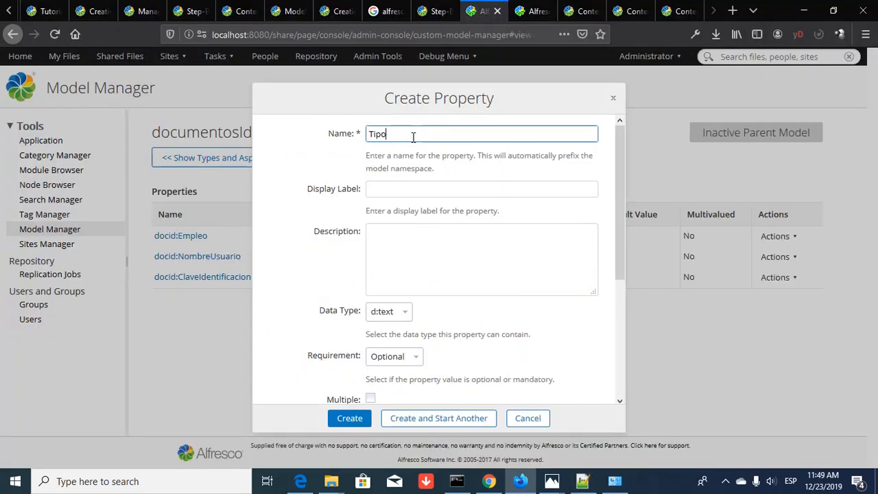
type("Identificación")
- Correct the name to TipoIdentificacion, label it 'Tipo de Identificación', and describe the accepted identification types
key("Tab")
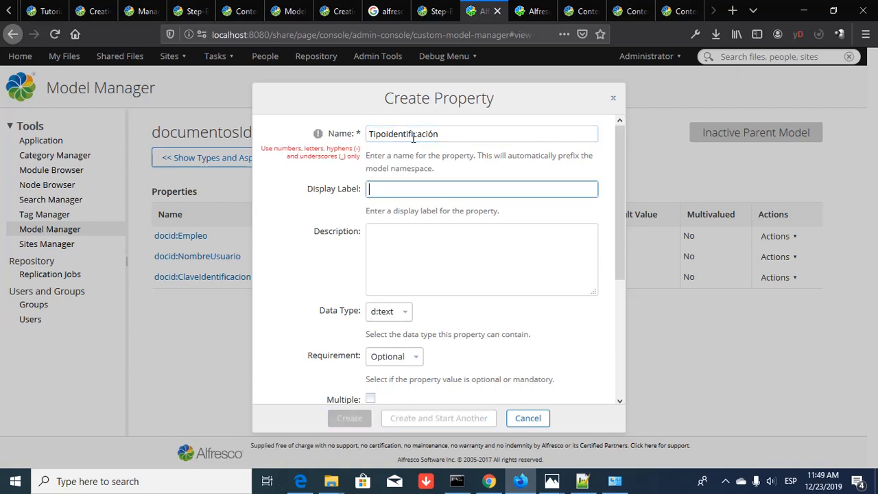
left_click(459, 131)
key("Left")
key("shift+Left")
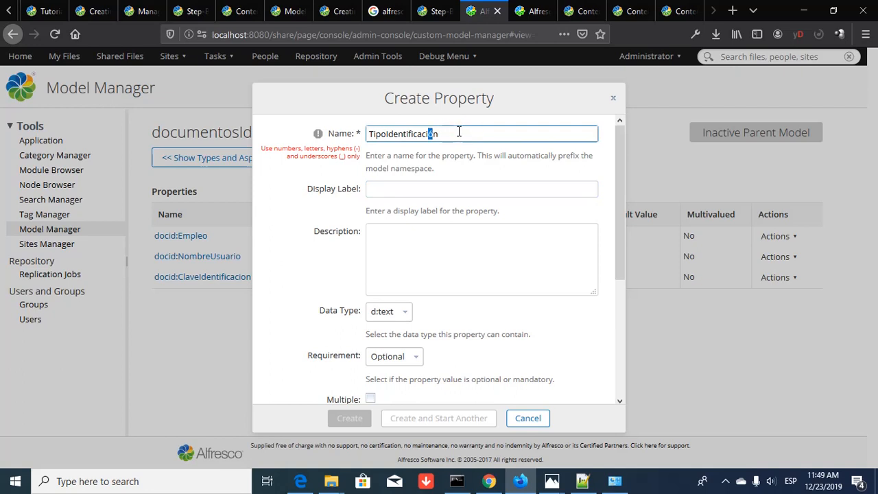
type("o")
key("Tab")
type("T")
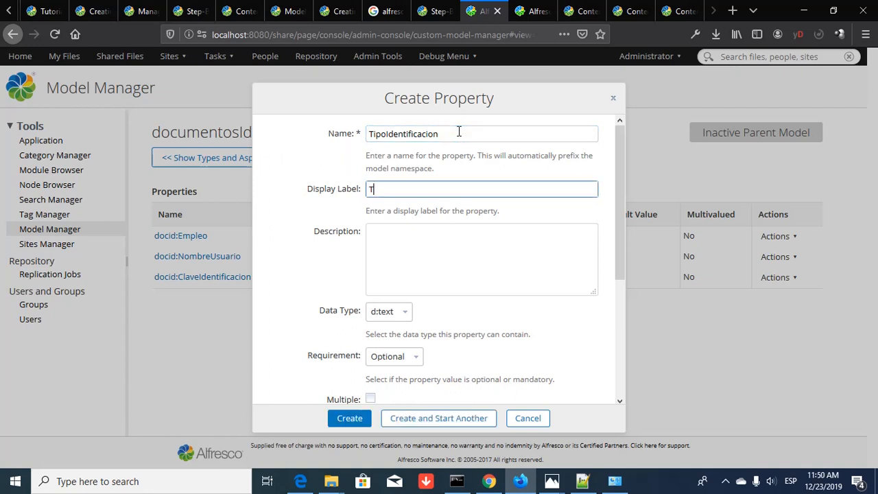
type("ipo de Identificación")
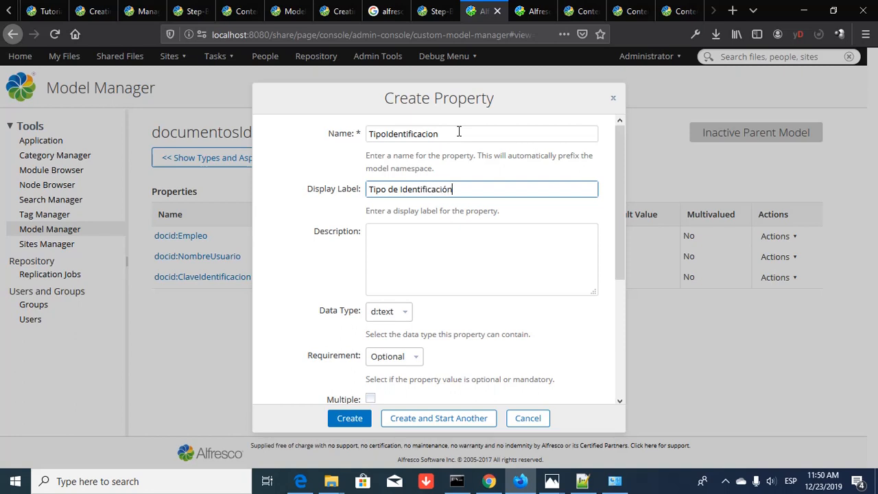
key("Tab")
type("U")
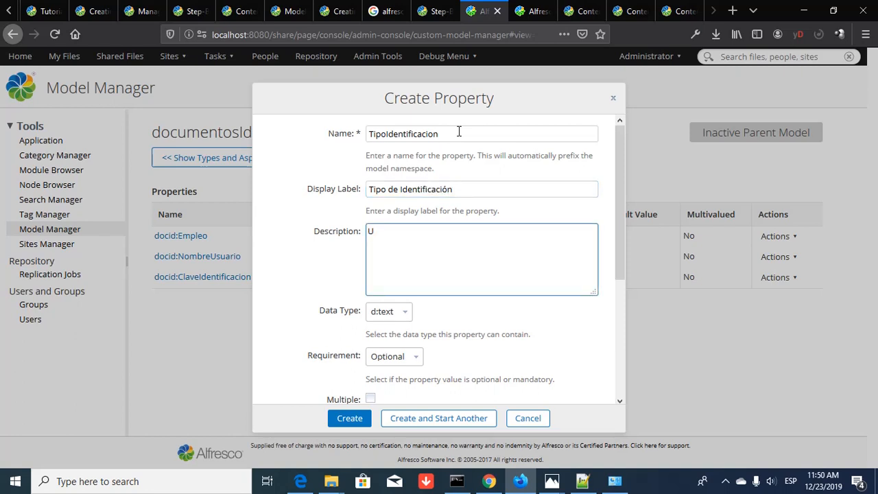
type("no de los vario tipo")
key("BackSpace")
key("BackSpace")
key("BackSpace")
key("BackSpace")
key("BackSpace")
type("s tipos de")
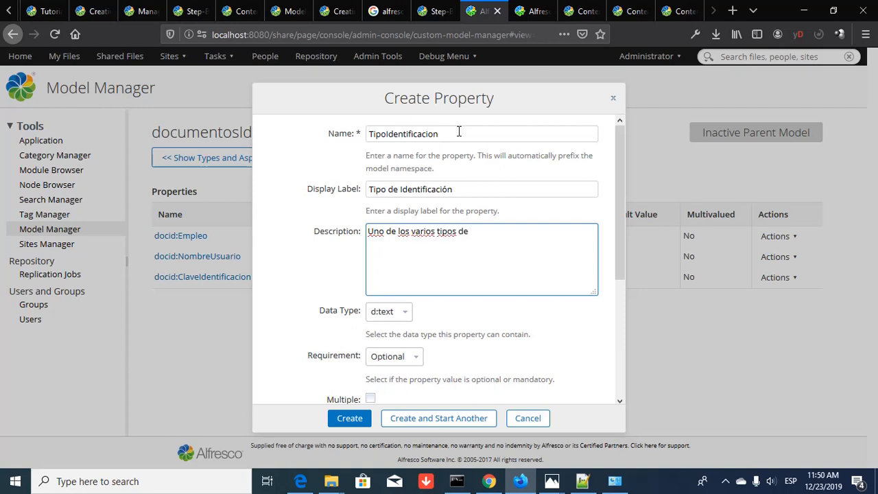
type(" identificación aceptables")
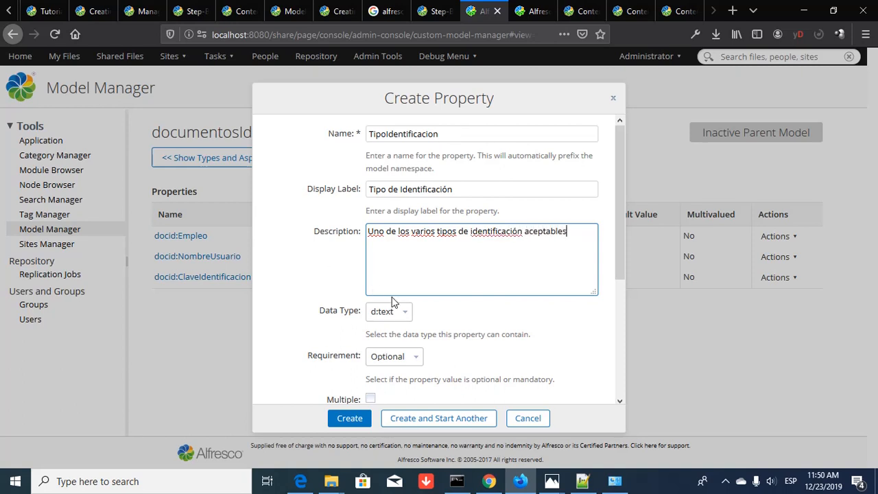
- Make TipoIdentificacion mandatory and multi-valued with default value INE
left_click(411, 357)
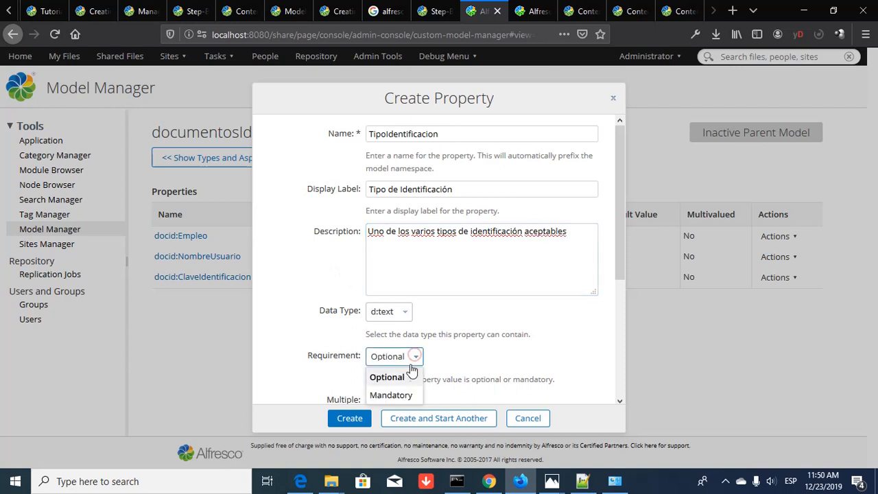
left_click(409, 394)
scroll(450, 353, "down", 2)
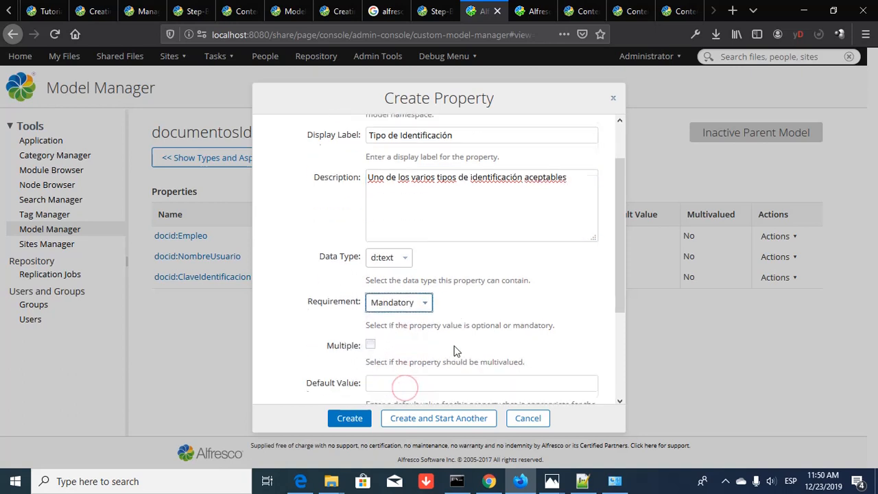
scroll(456, 350, "down", 2)
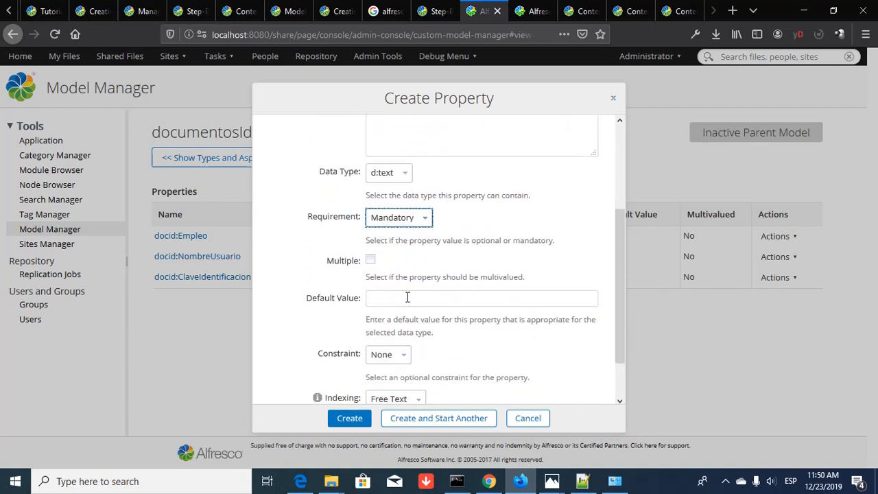
left_click(372, 261)
scroll(534, 274, "down", 2)
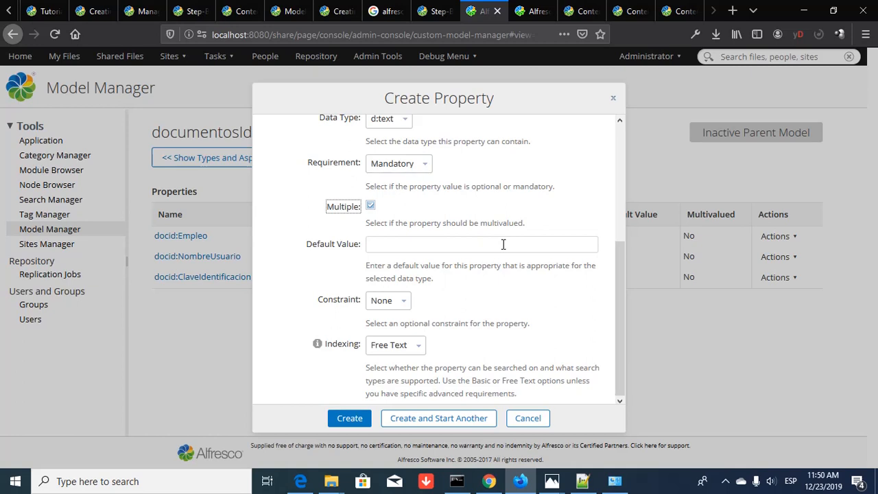
left_click(502, 244)
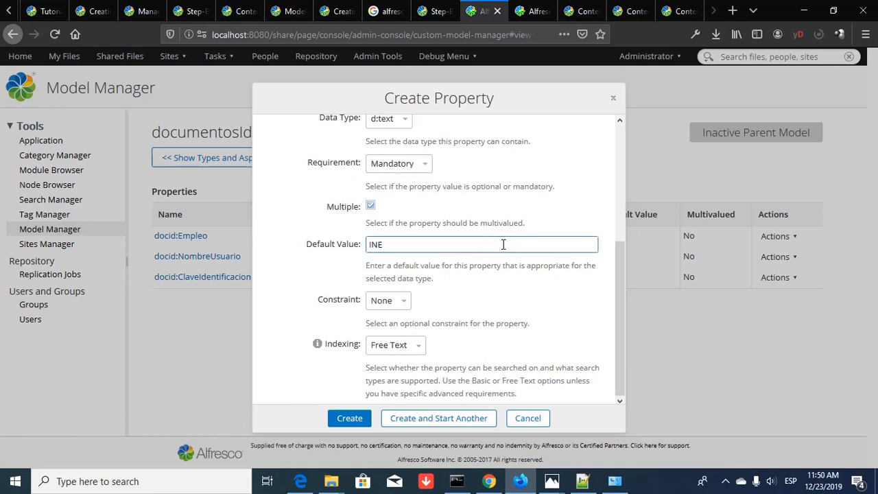
left_click(404, 302)
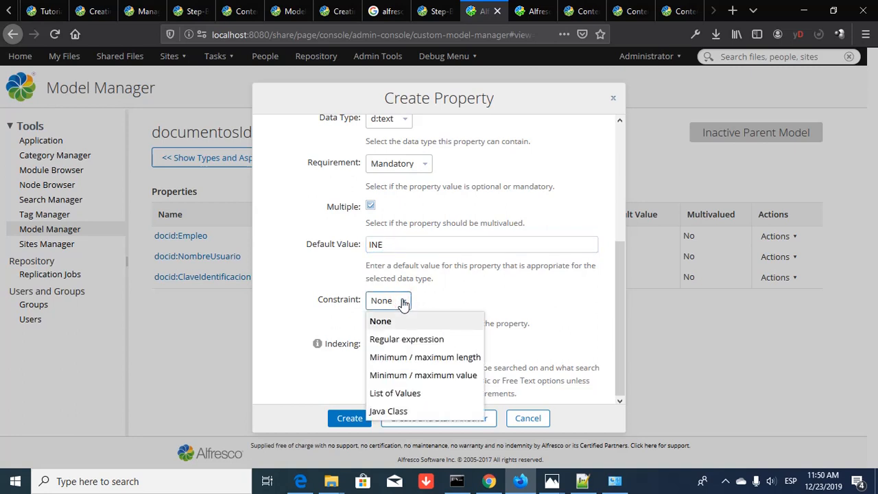
- Restrict TipoIdentificacion to the values INE, PASAPORTE, LICENCIA, IMSS and OTRA, and save it
left_click(410, 396)
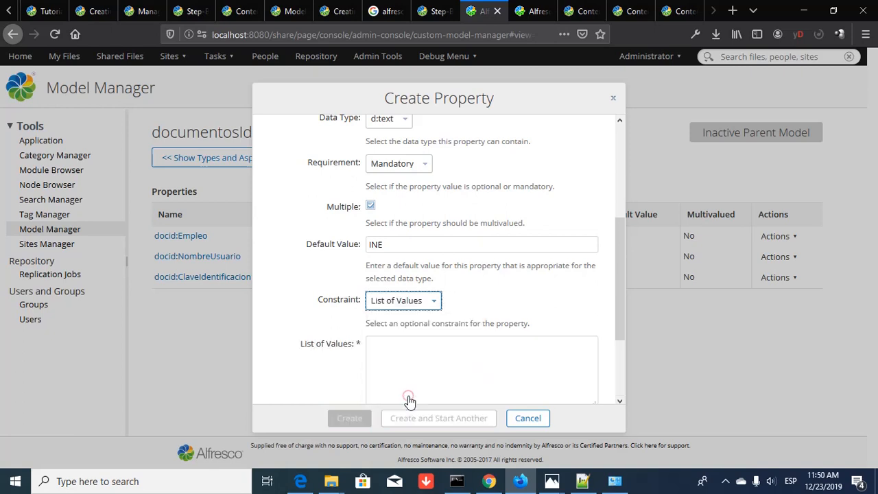
scroll(429, 364, "down", 2)
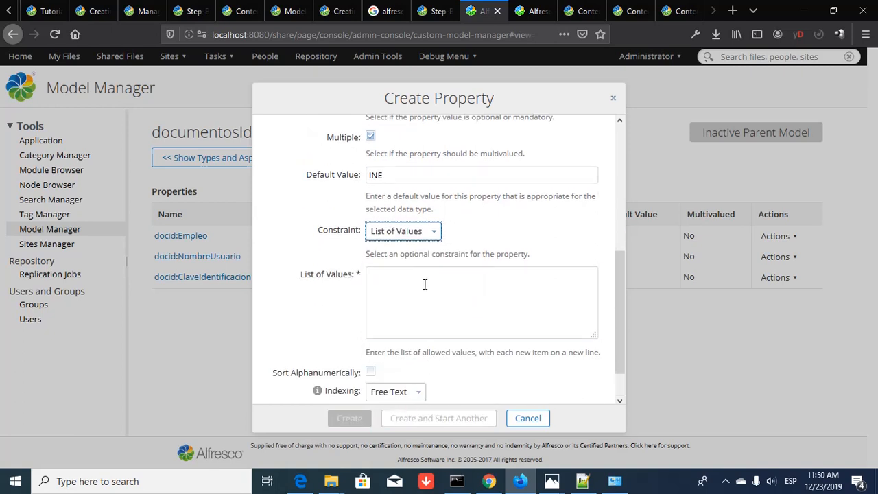
left_click(424, 284)
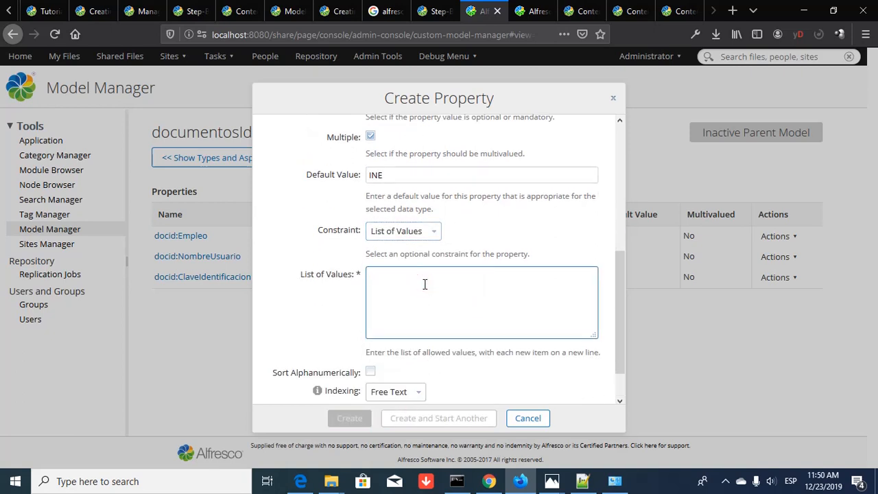
type("INE")
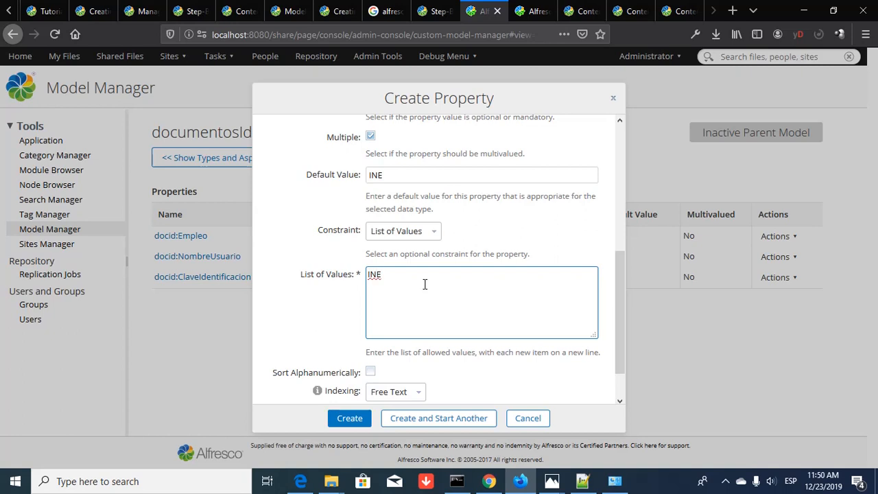
key("Return")
type("PASAPORTE")
key("Return")
type("LI")
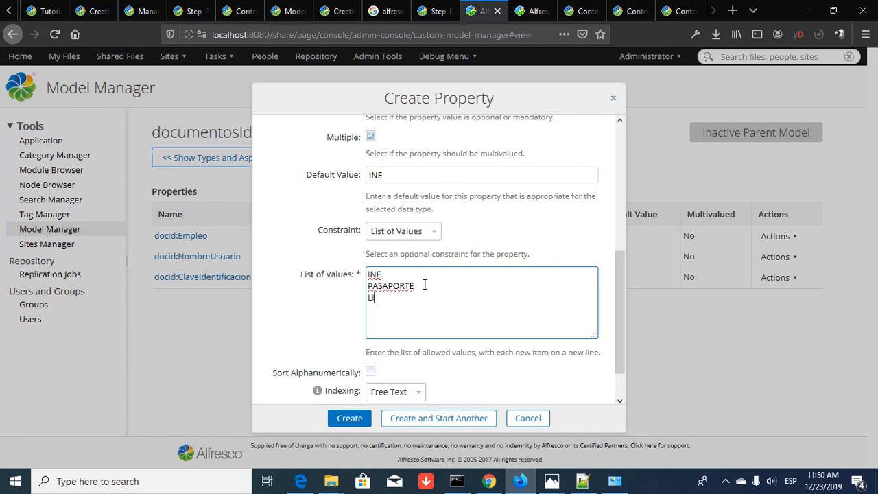
type("CENCIA")
key("Return")
type("IMSSS")
key("Return")
type("OTRA")
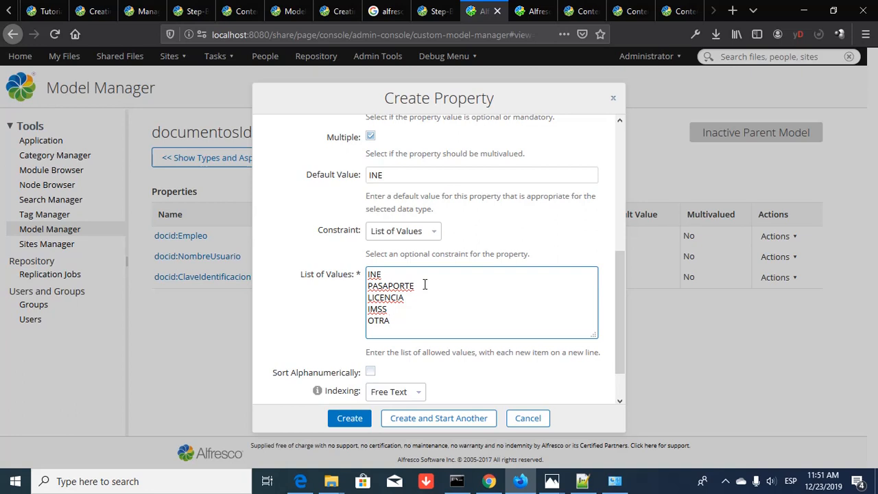
left_click(417, 418)
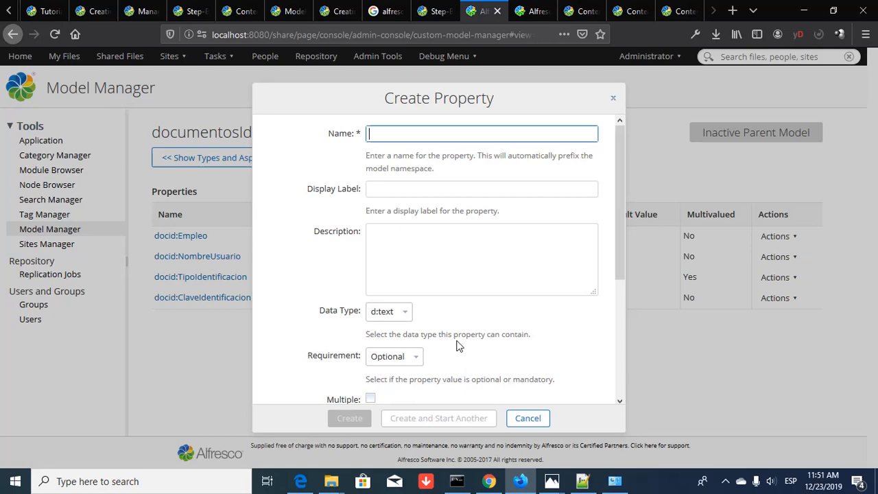
key("alt+Tab")
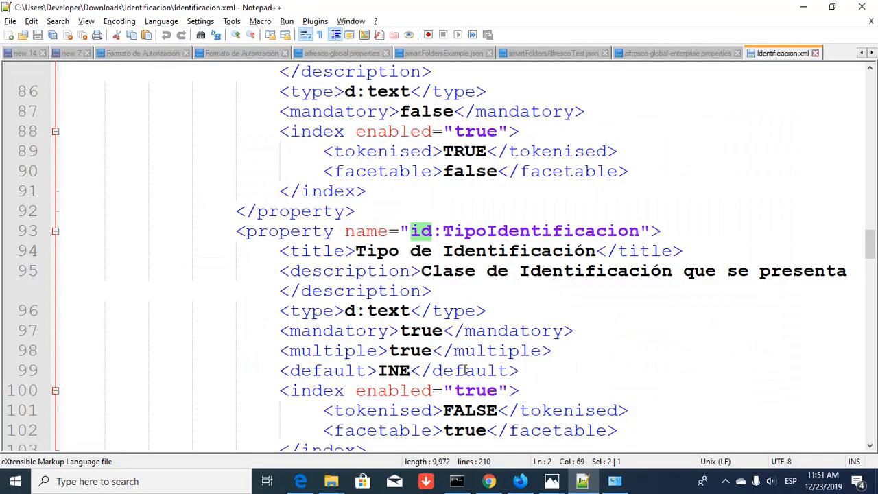
- Review the id:FechaEmision definition in Identificacion.xml, then return to the browser's Create Property form
scroll(465, 370, "down", 4)
scroll(465, 370, "down", 5)
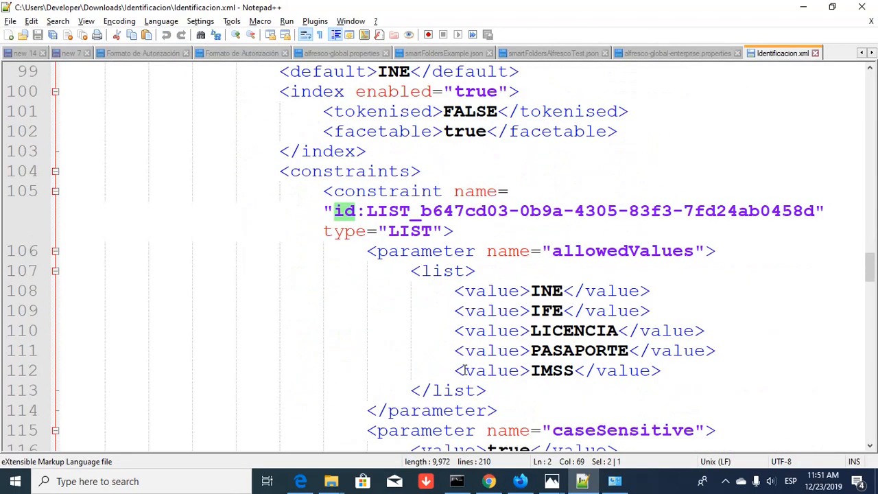
scroll(464, 370, "down", 2)
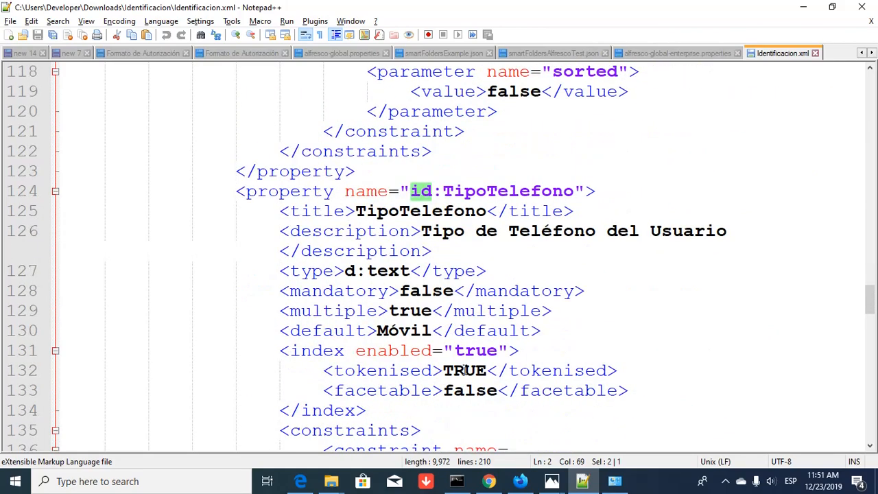
scroll(465, 371, "down", 3)
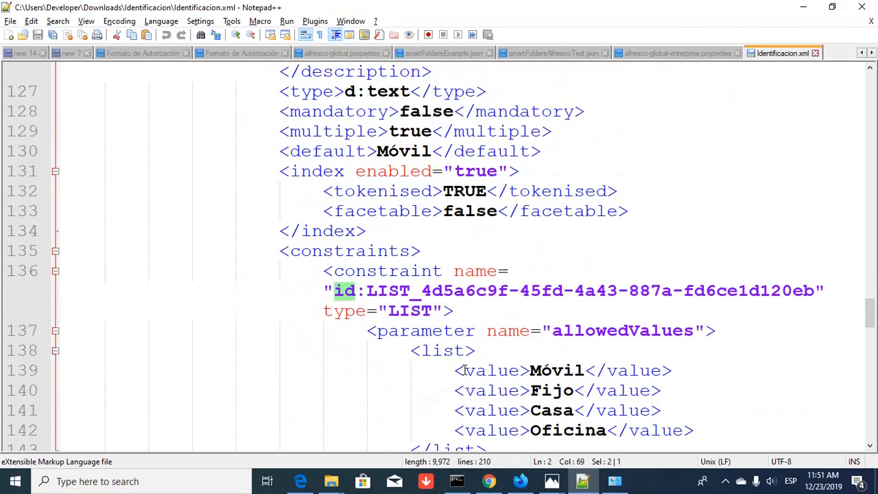
scroll(465, 370, "up", 16)
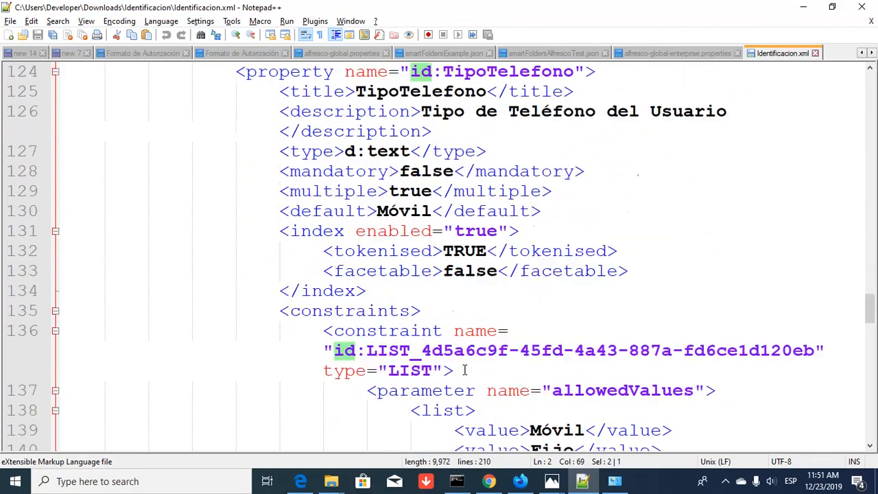
scroll(465, 371, "up", 11)
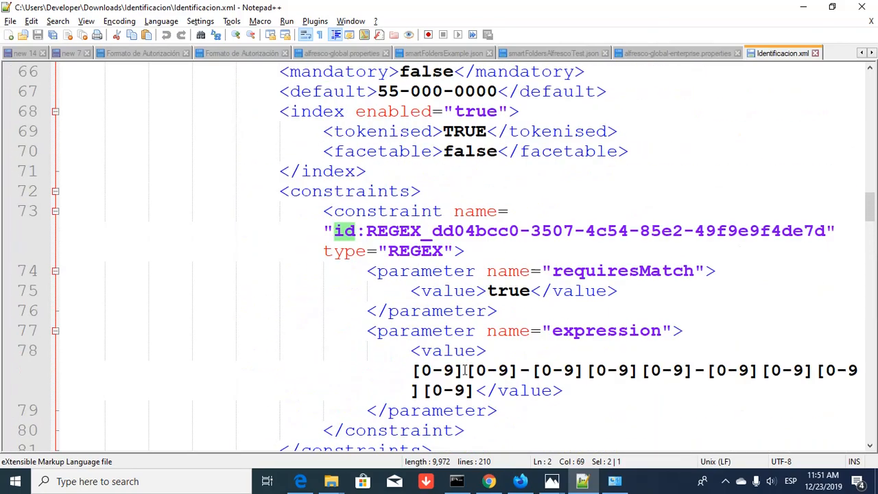
scroll(465, 370, "up", 9)
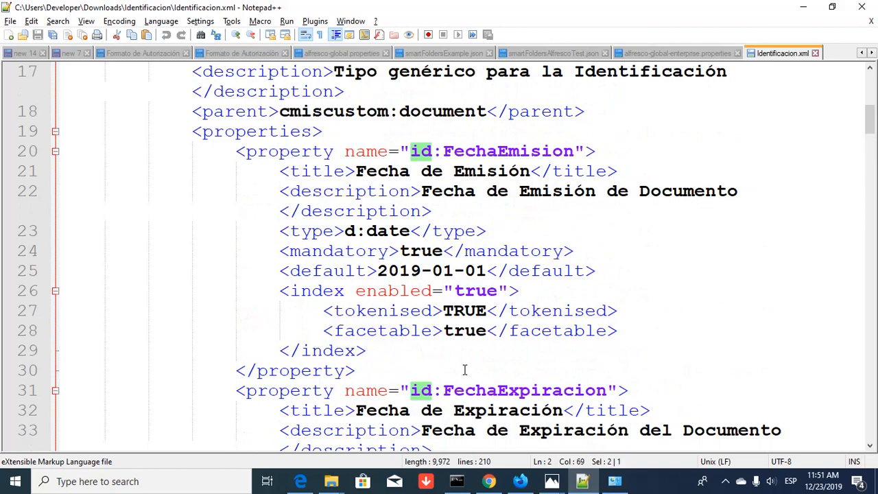
scroll(465, 371, "up", 1)
scroll(465, 370, "down", 1)
key("alt+Tab")
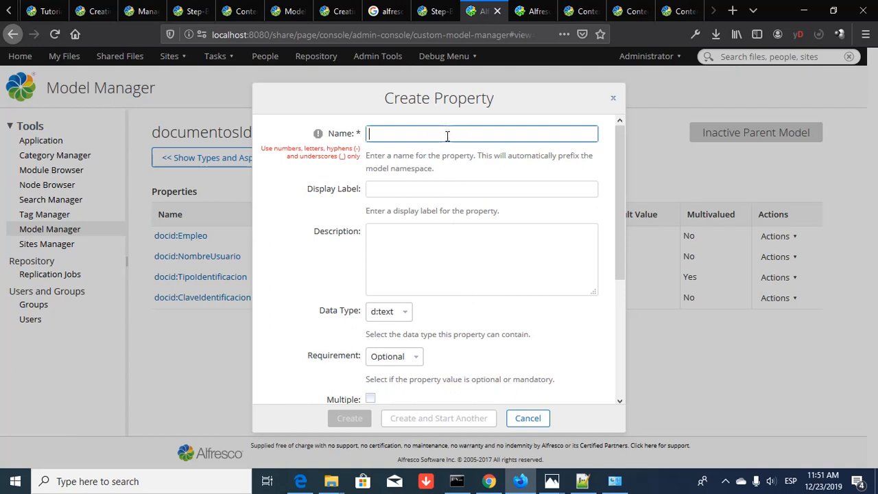
- Enter FechaEmision as the property name, without the accented letter
type("Fecha")
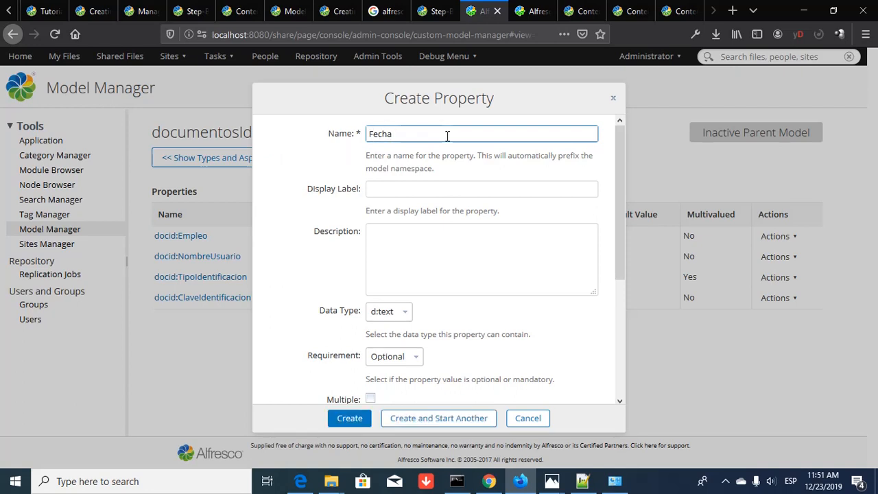
type("Emisió")
key("BackSpace")
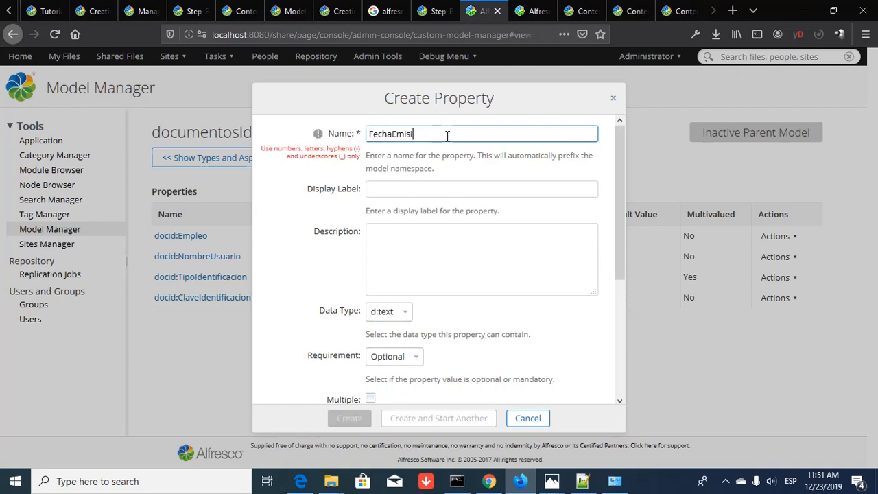
type("on")
key("Tab")
- Label it 'Fecha de Emisión' and describe it as 'La fecha en la que fue generado el documento de identidad'
type("Fe")
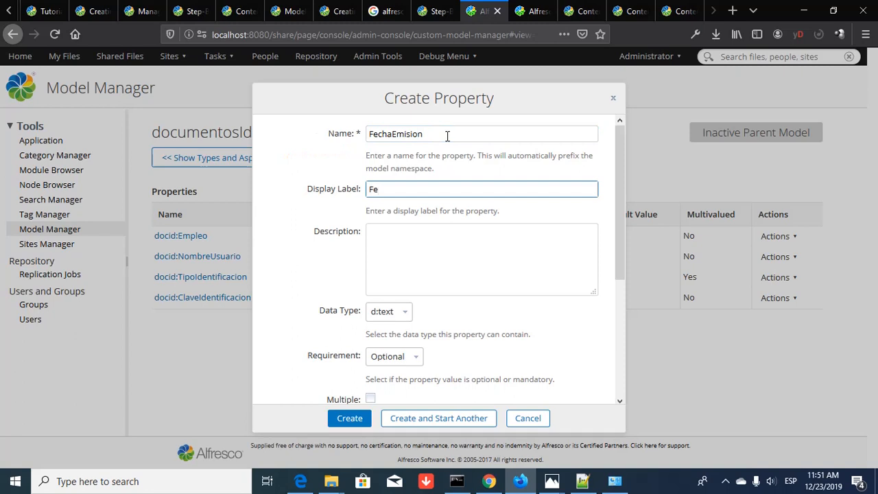
type("cha de Emisión")
key("Tab")
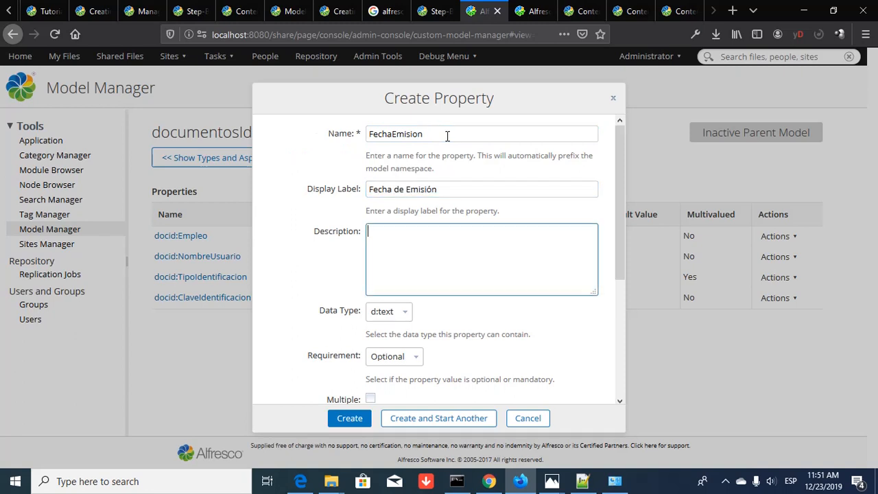
type("La fecha en la que fue ")
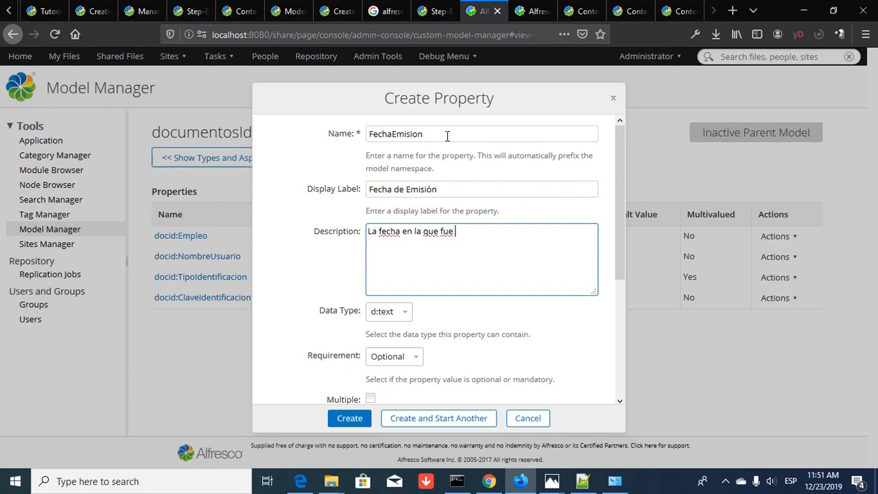
type("generada")
key("BackSpace")
key("BackSpace")
key("BackSpace")
type("o el document")
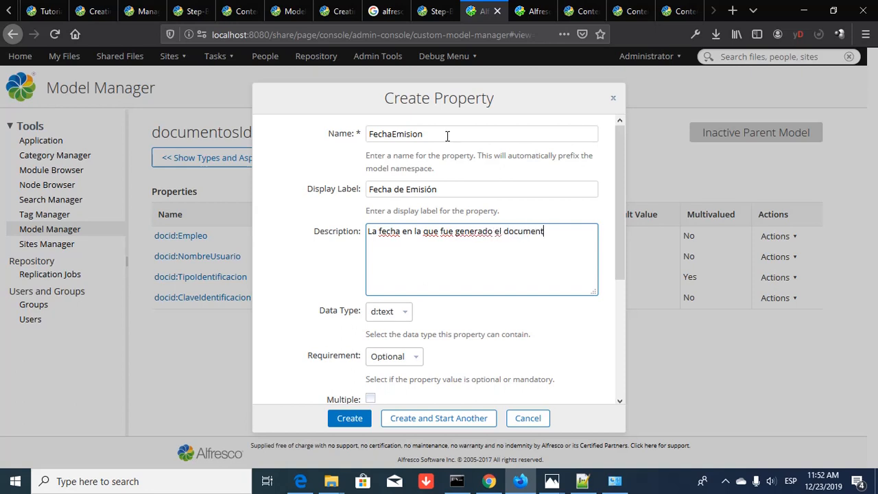
type("o de identidad")
- Set FechaEmision to data type d:date and Mandatory, then bring up the Default Value calendar
left_click(399, 312)
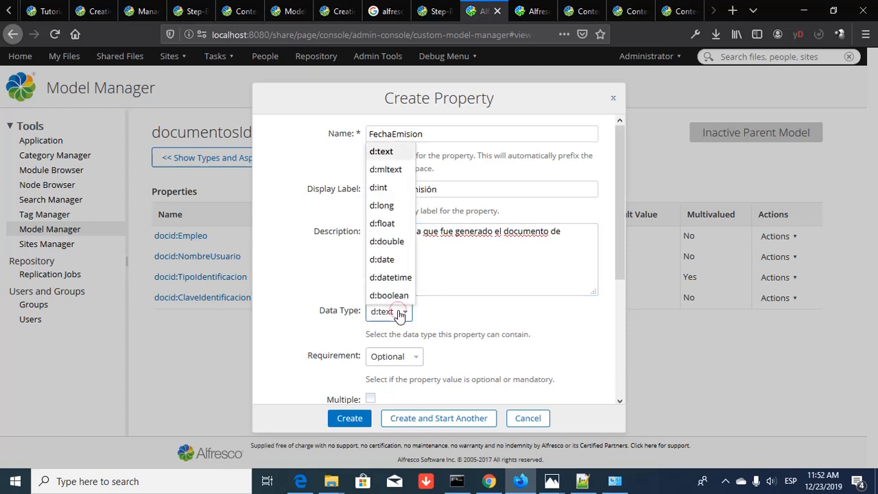
left_click(403, 264)
scroll(564, 301, "down", 3)
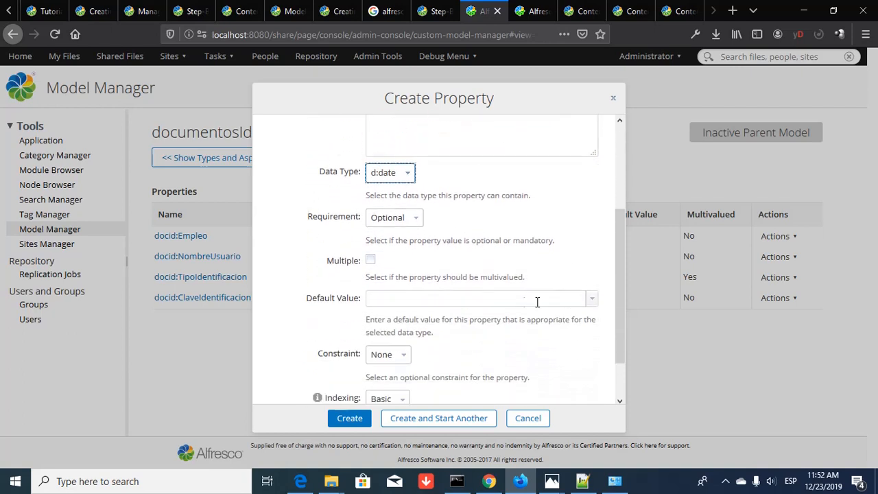
left_click(416, 218)
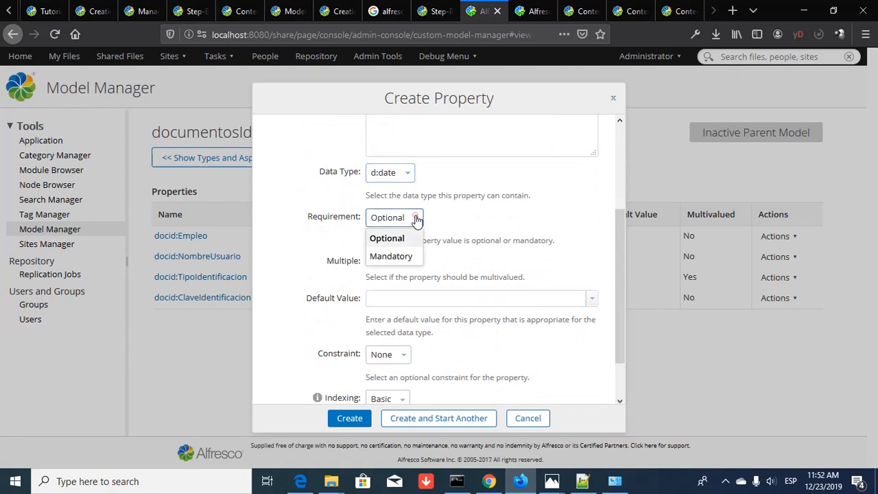
left_click(408, 256)
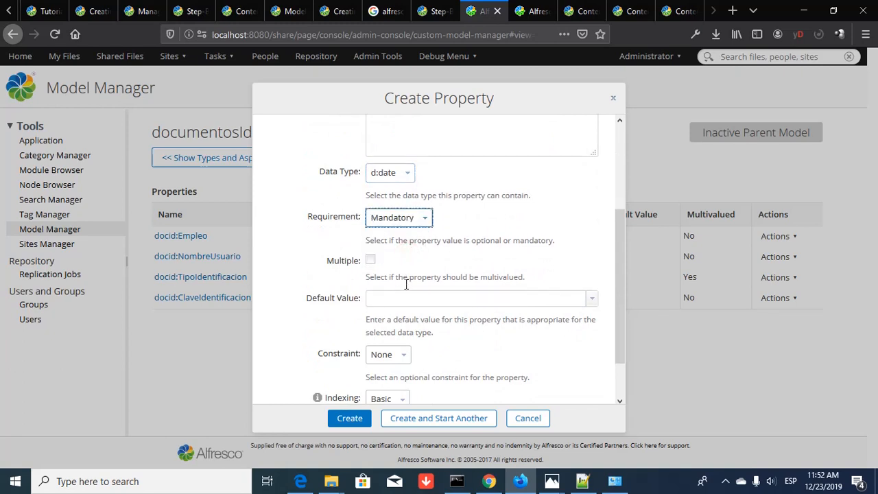
scroll(411, 279, "down", 1)
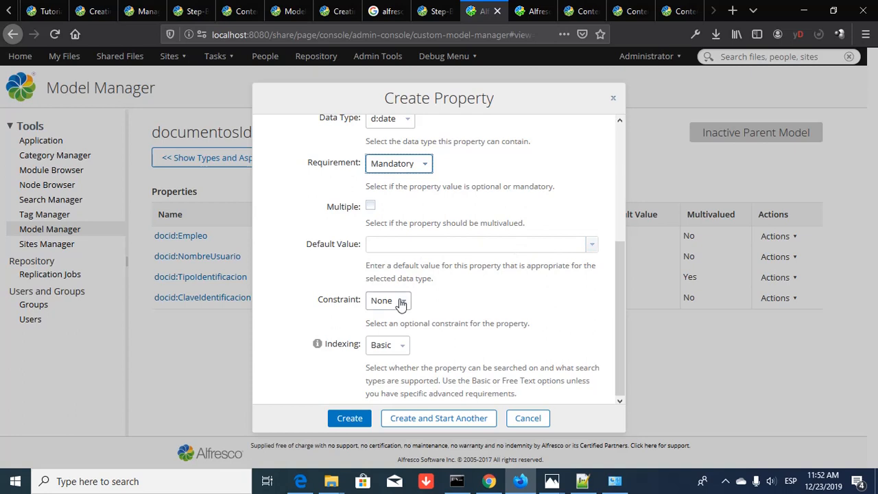
left_click(593, 246)
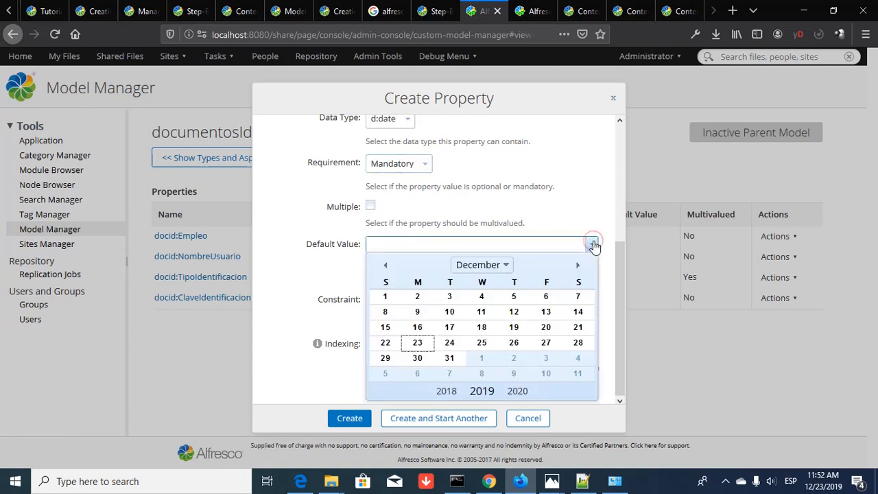
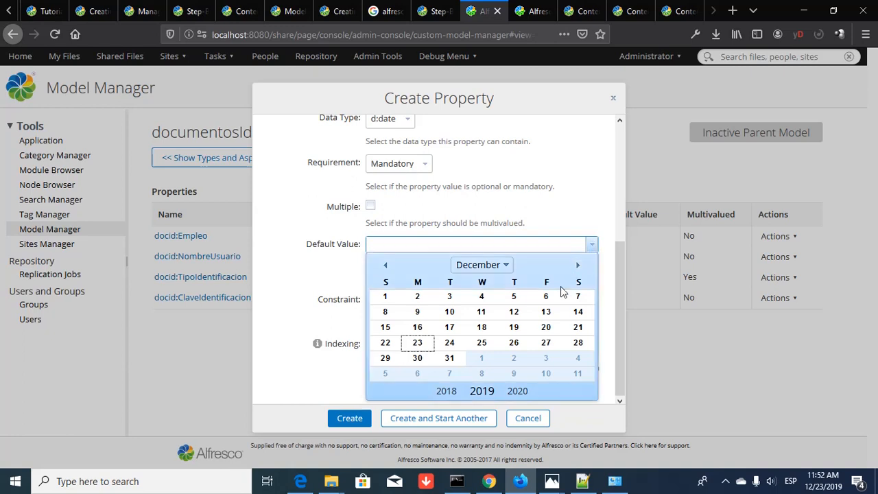
- Default FechaEmision to 12/1/2020, keep no constraint, index with Enhanced Search, and create it
left_click(517, 391)
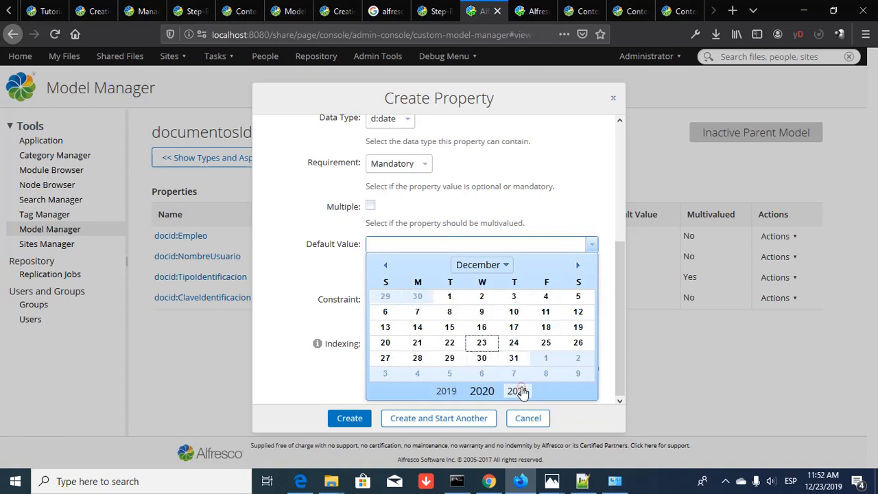
left_click(451, 296)
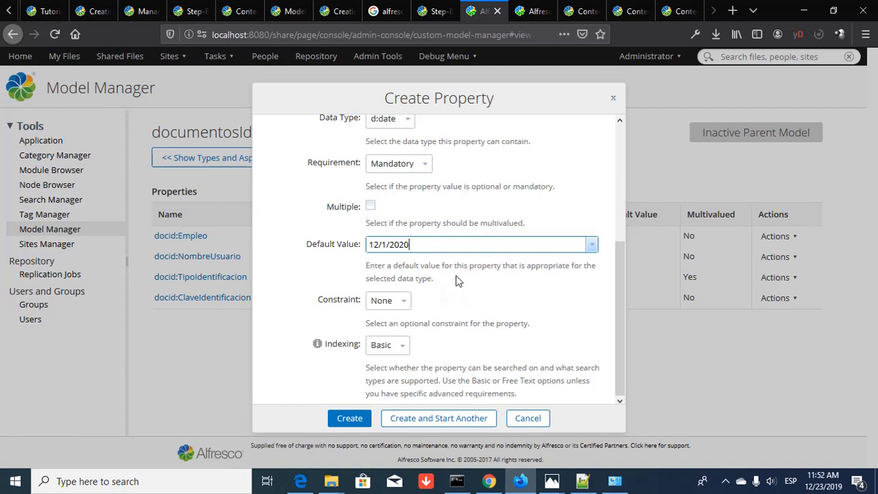
left_click(404, 306)
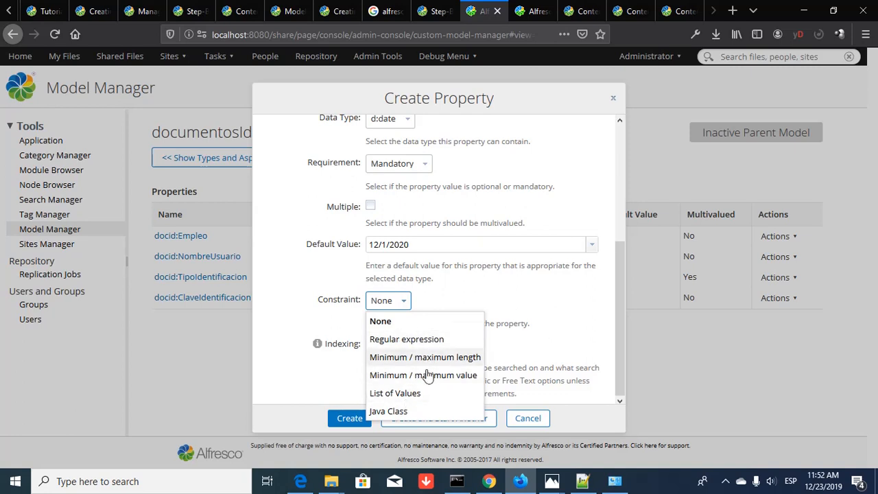
left_click(578, 319)
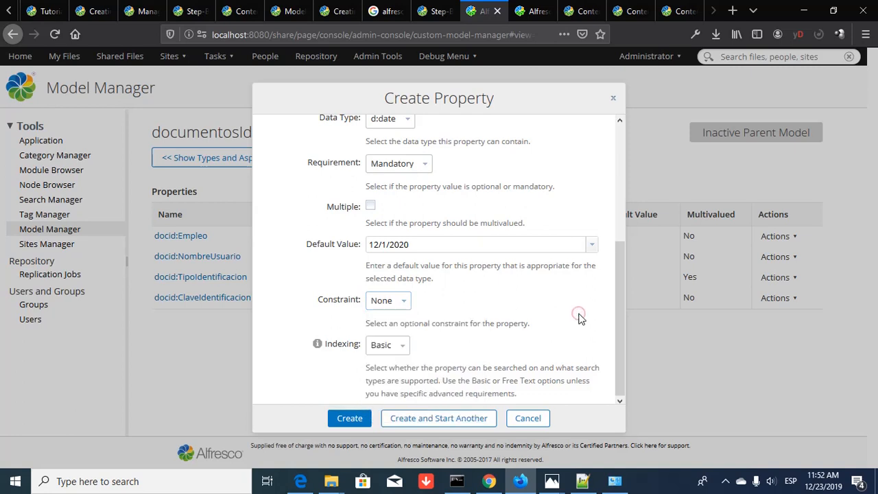
left_click(404, 346)
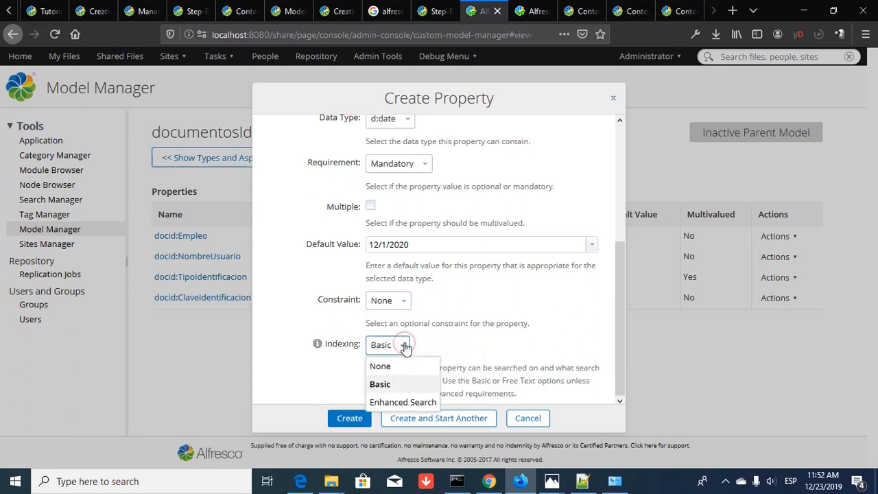
left_click(424, 404)
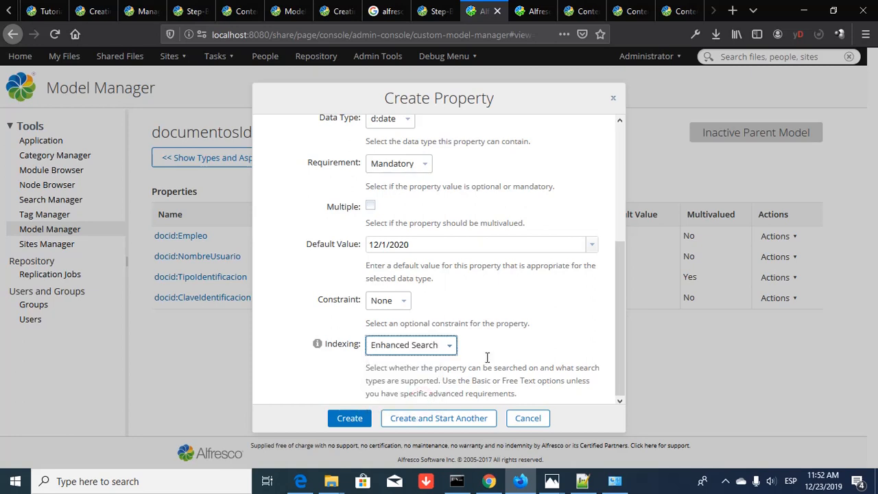
left_click(428, 419)
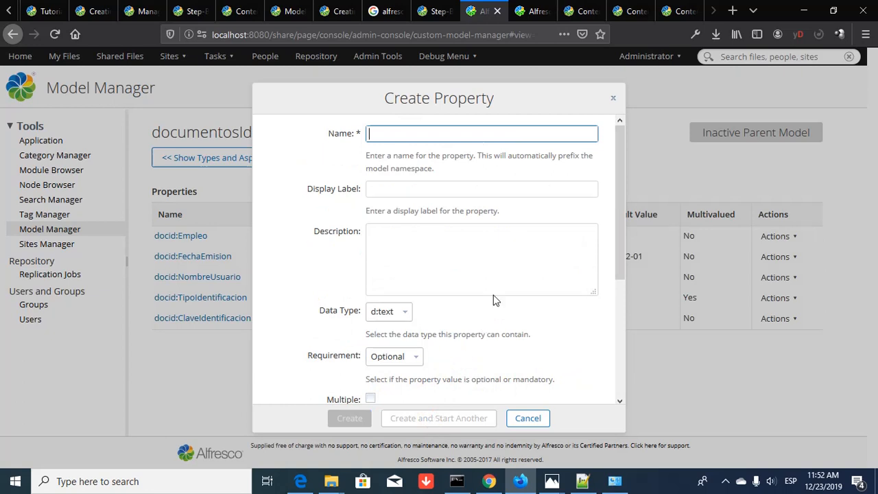
- Name the new property FechaExpiracion and label it 'Fecha de Expiración'
left_click(456, 128)
type("Fecha")
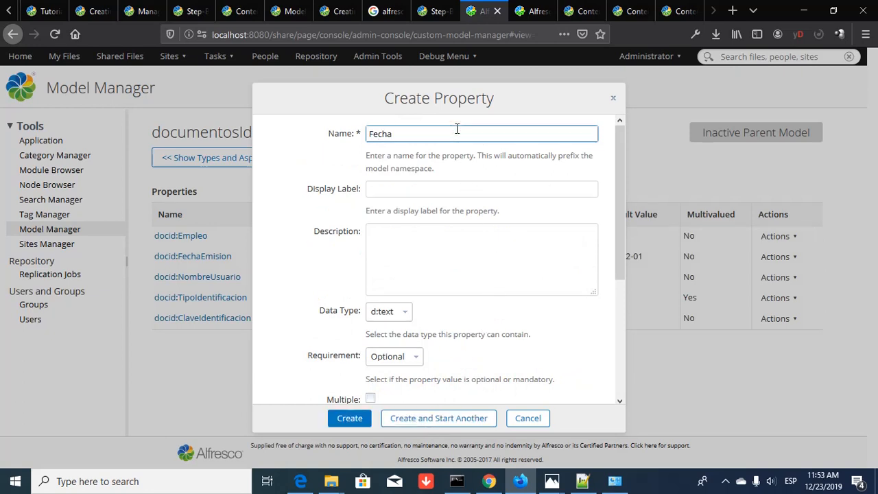
type("Expiracion")
key("Tab")
type("Fecha")
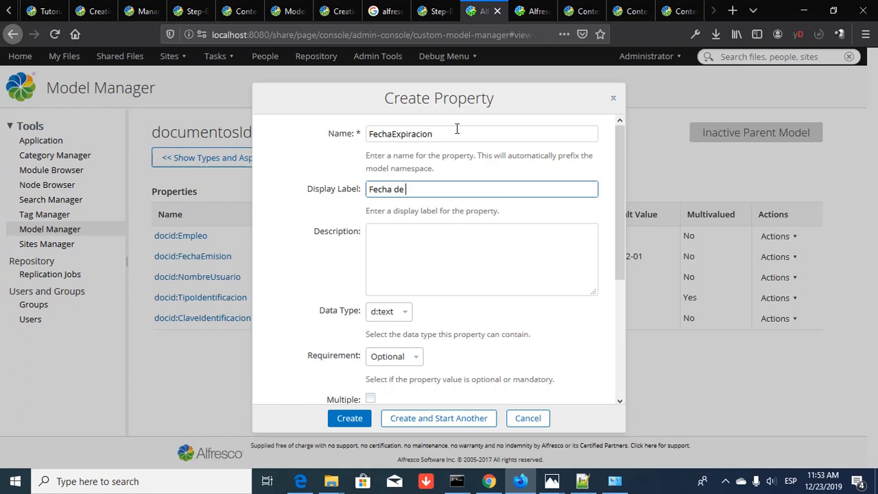
type(" de Expiraci")
type("Fe")
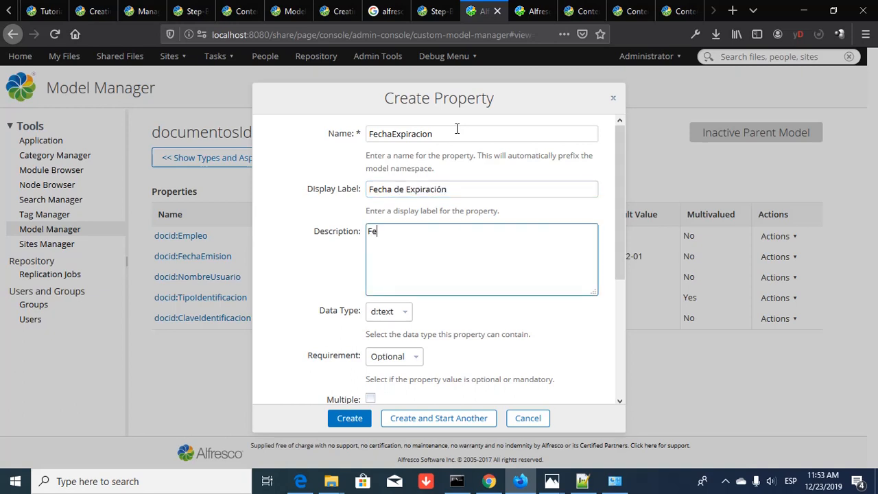
type("cha")
- Describe it as 'Último día de validez del documento'
key("BackSpace")
key("BackSpace")
key("BackSpace")
key("BackSpace")
key("BackSpace")
type("último")
key("BackSpace")
key("BackSpace")
key("BackSpace")
key("BackSpace")
key("BackSpace")
key("BackSpace")
type("Último d")
type("ía ")
type("de valide")
type("s")
key("BackSpace")
type("z ")
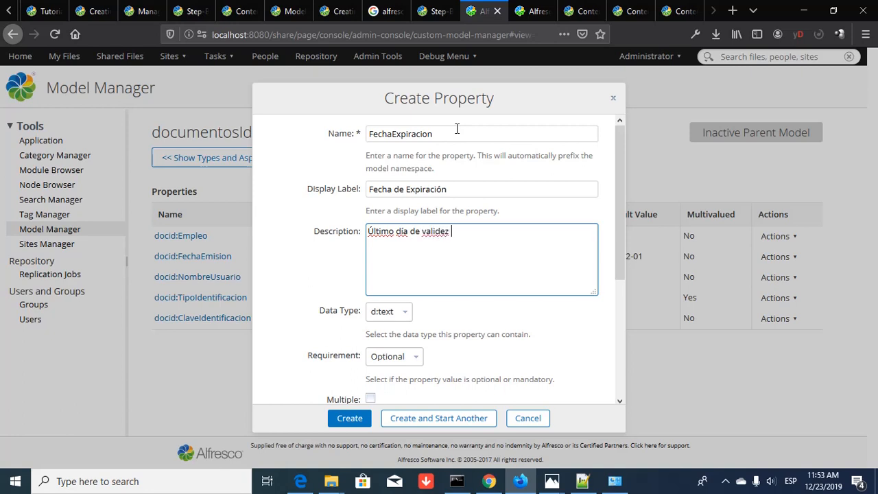
type("del documento")
- Make FechaExpiracion a mandatory d:date property
left_click(404, 311)
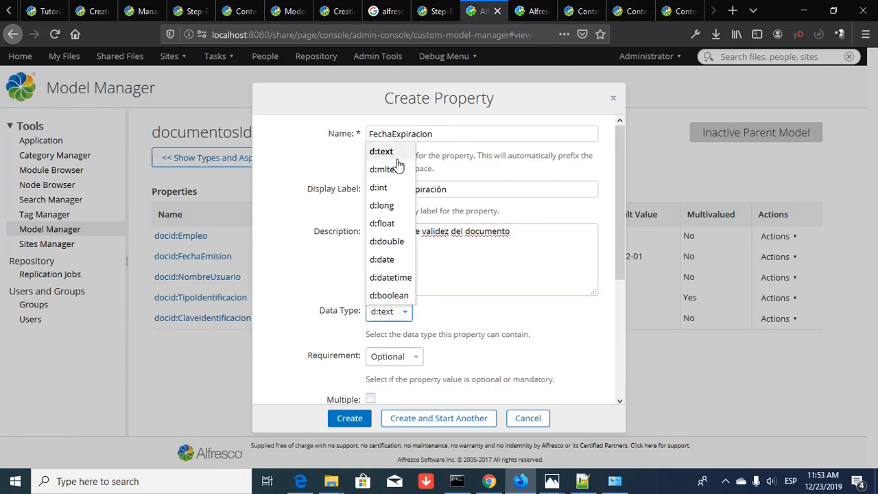
left_click(395, 260)
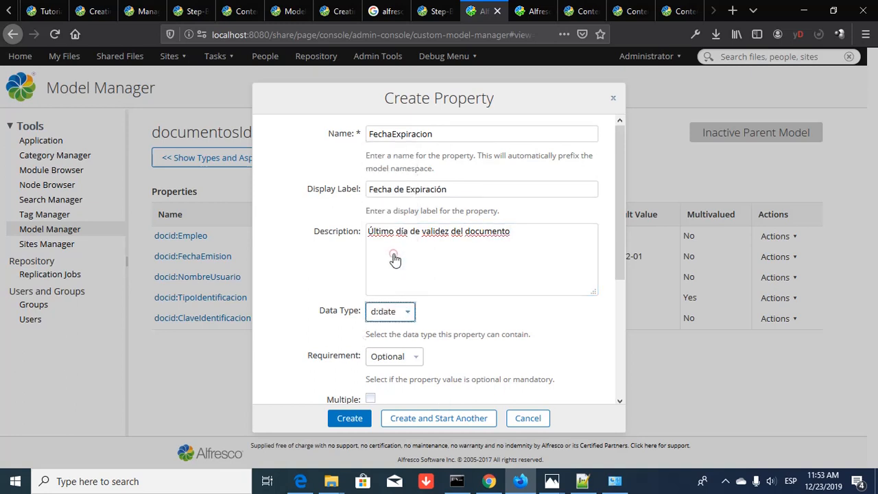
scroll(392, 254, "down", 4)
left_click(412, 225)
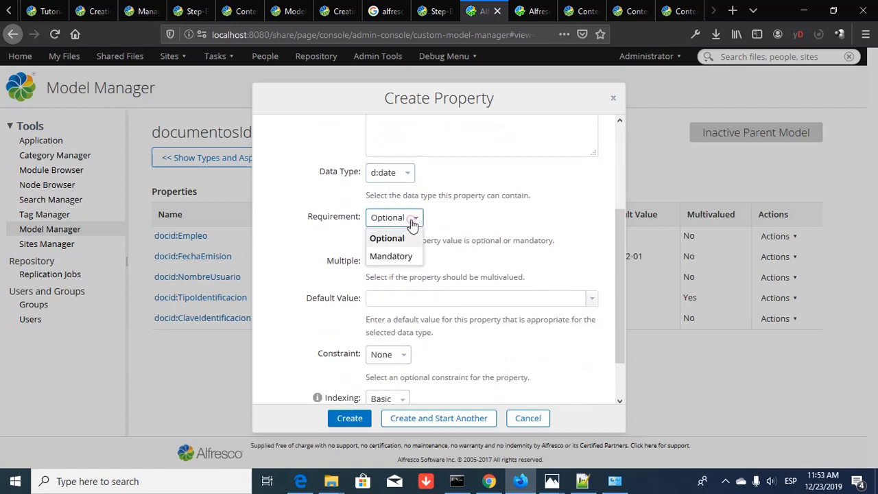
left_click(401, 254)
- Default it to 12/31/2020, keep constraint None, and set indexing to Enhanced Search
scroll(426, 270, "down", 1)
scroll(426, 270, "down", 1)
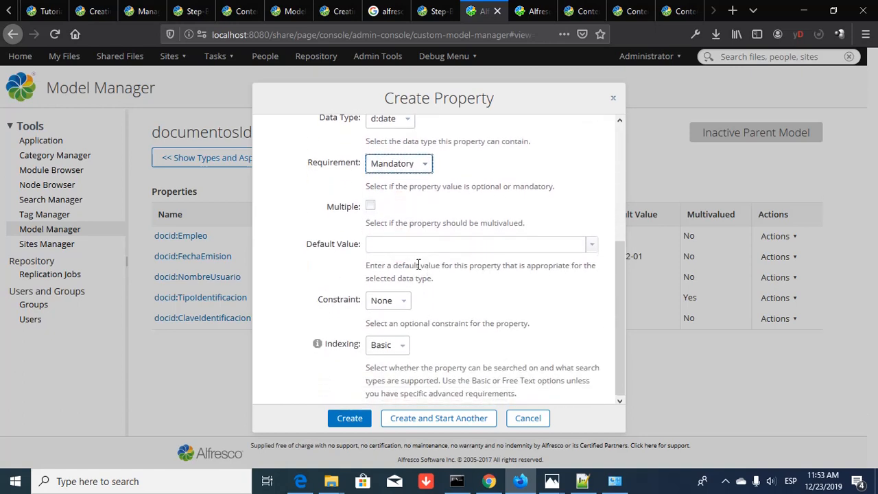
left_click(592, 246)
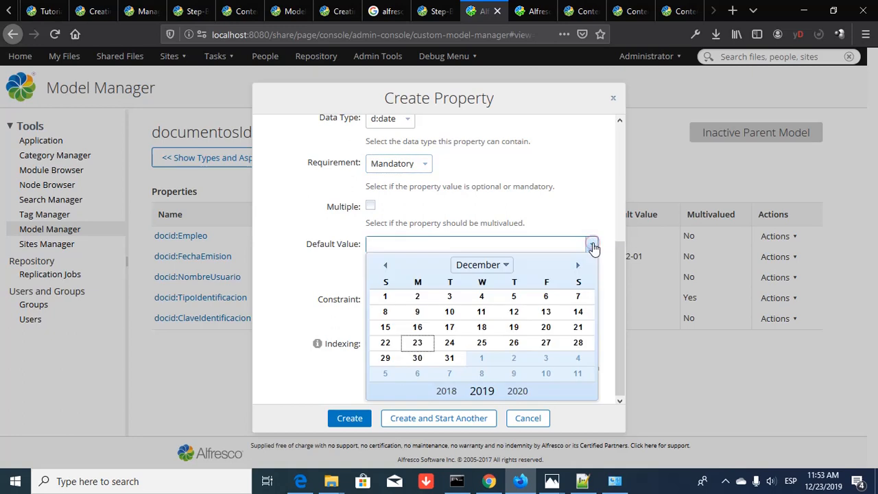
left_click(517, 390)
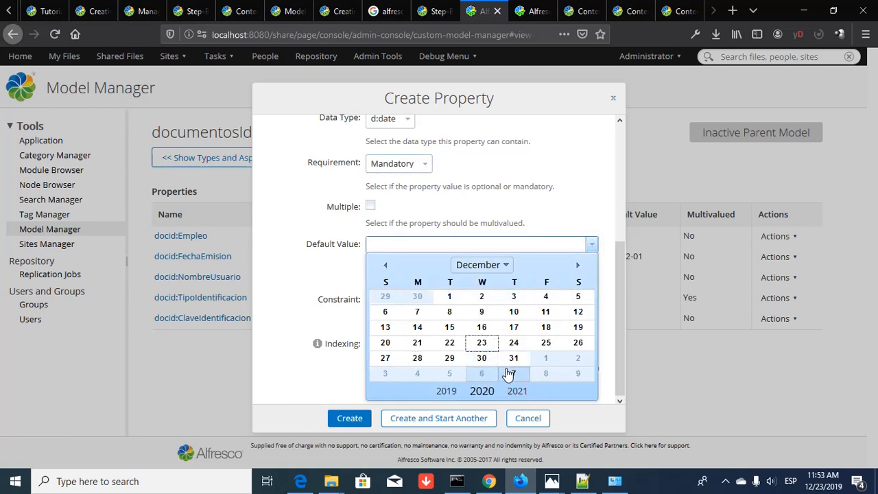
left_click(514, 358)
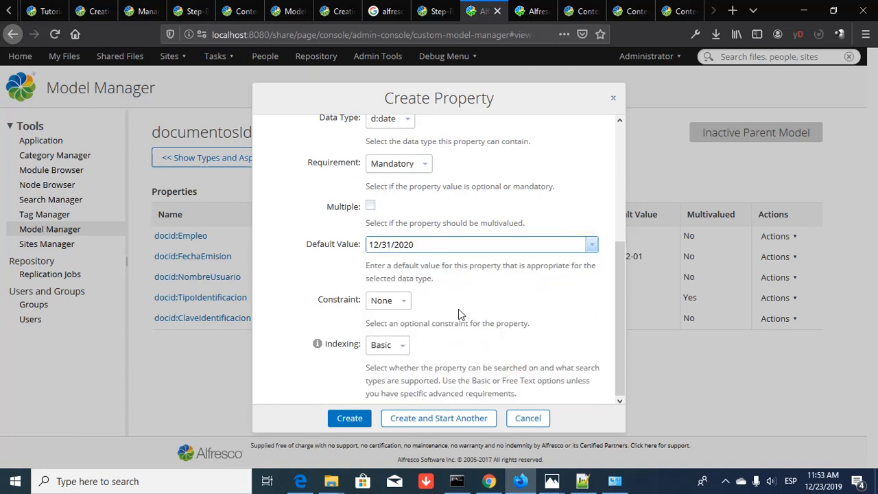
left_click(406, 300)
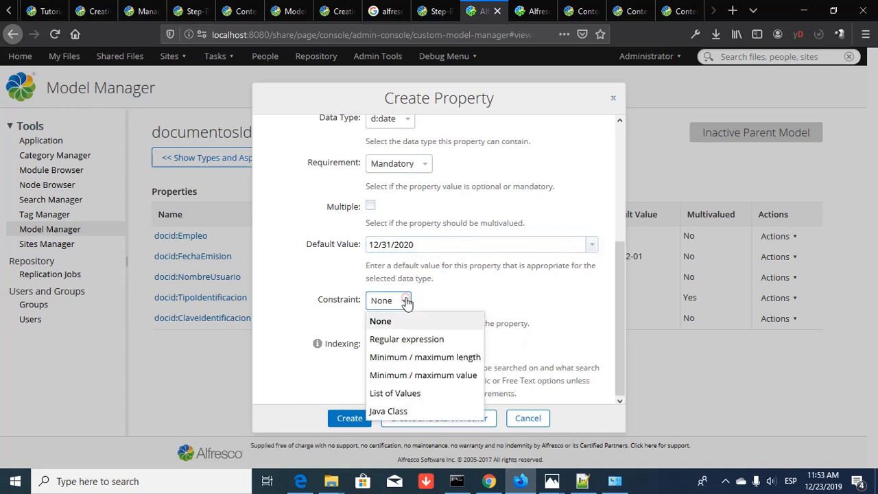
left_click(558, 288)
left_click(401, 348)
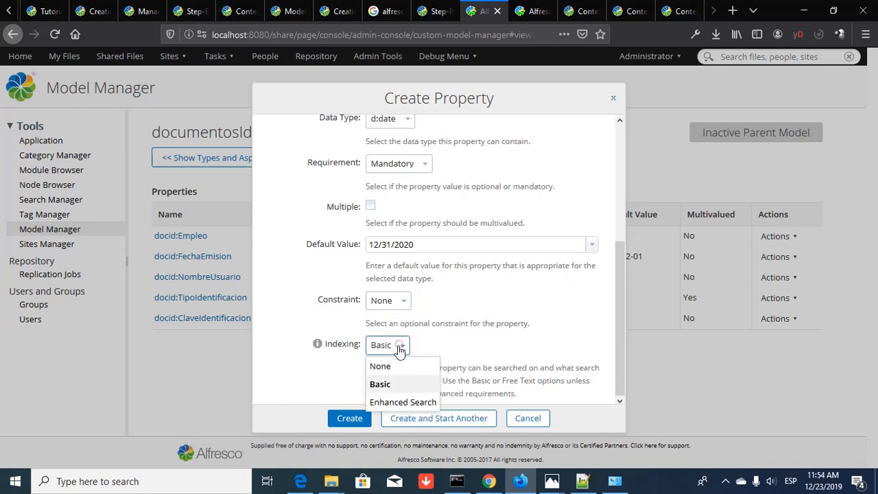
left_click(389, 399)
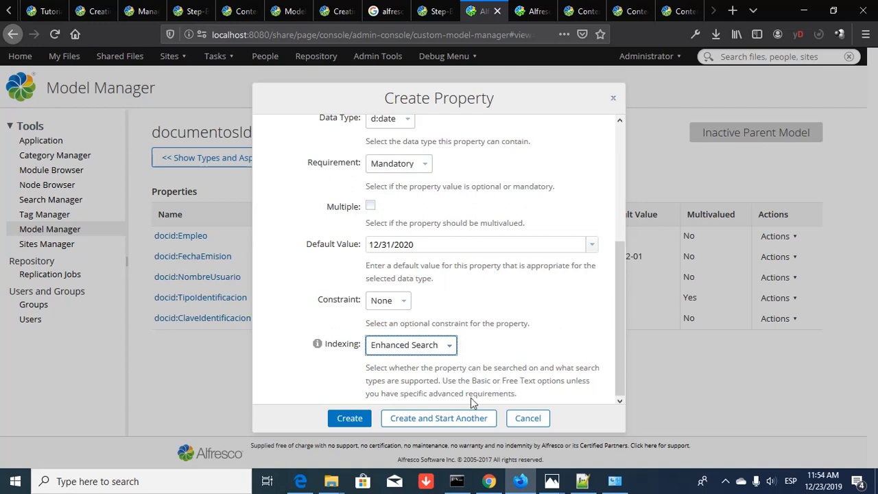
- Create FechaExpiracion, then change FechaEmision's default date to January 1, 2020 and save
left_click(350, 420)
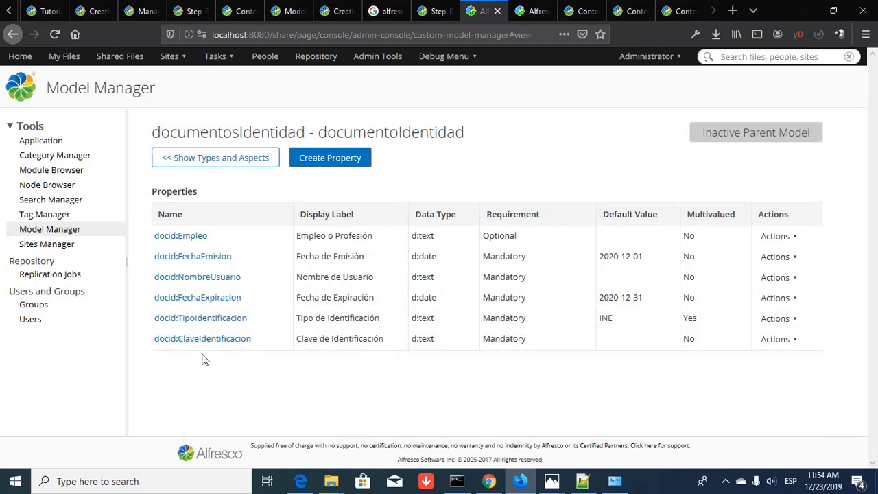
left_click(177, 264)
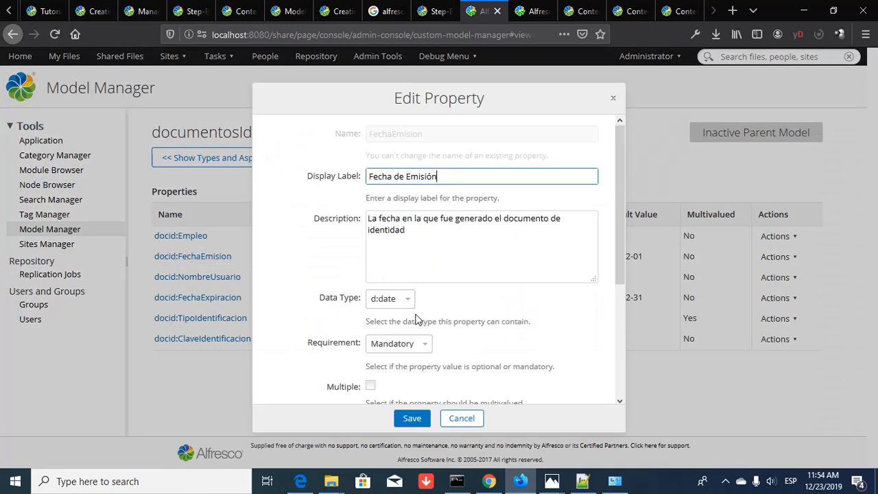
scroll(456, 318, "down", 5)
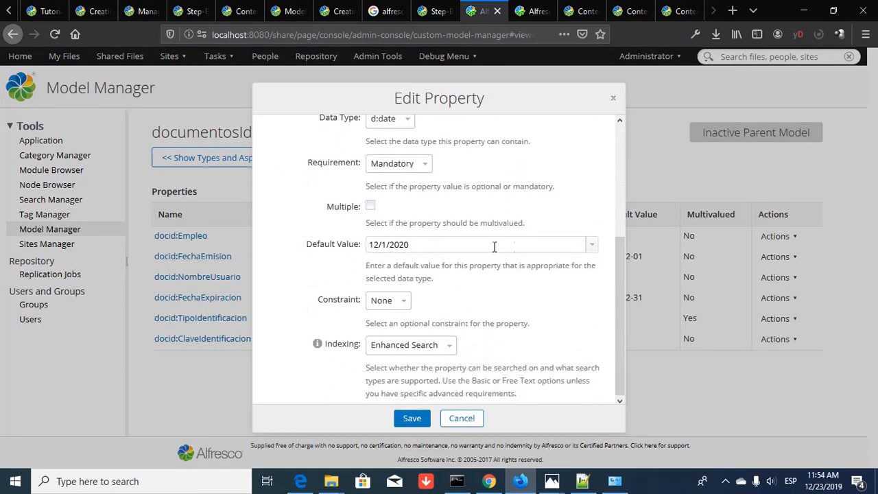
left_click(592, 244)
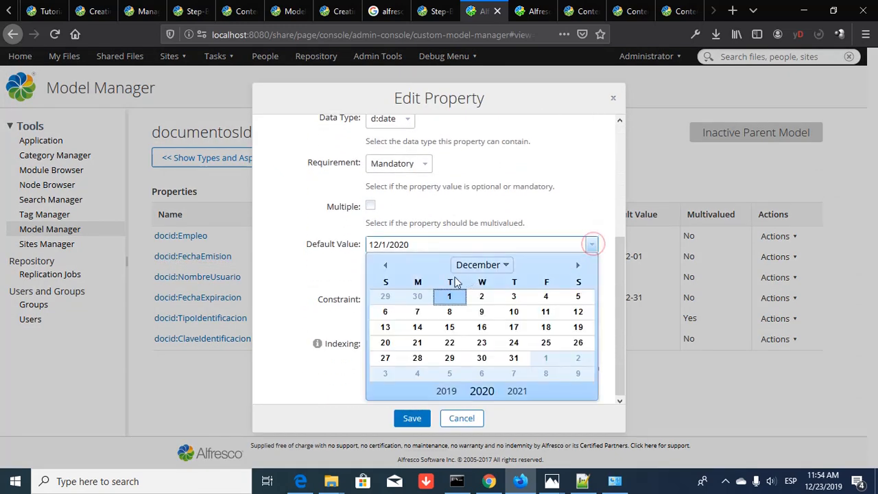
left_click(482, 390)
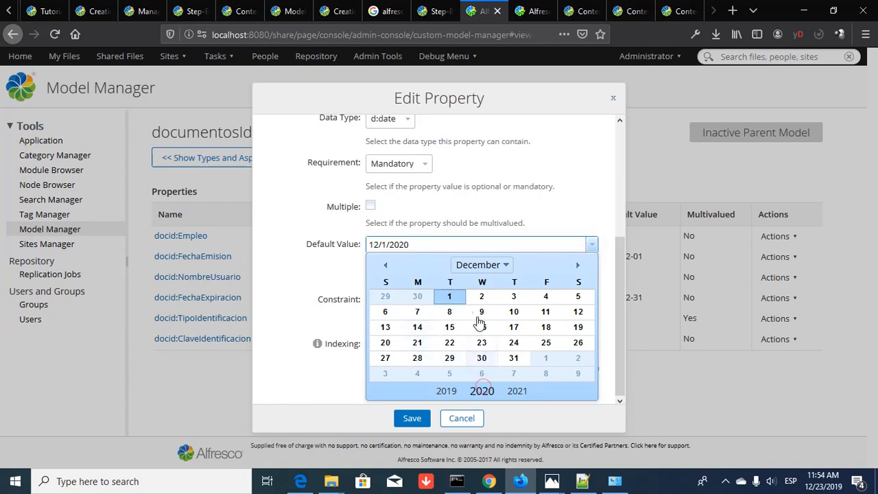
left_click(500, 266)
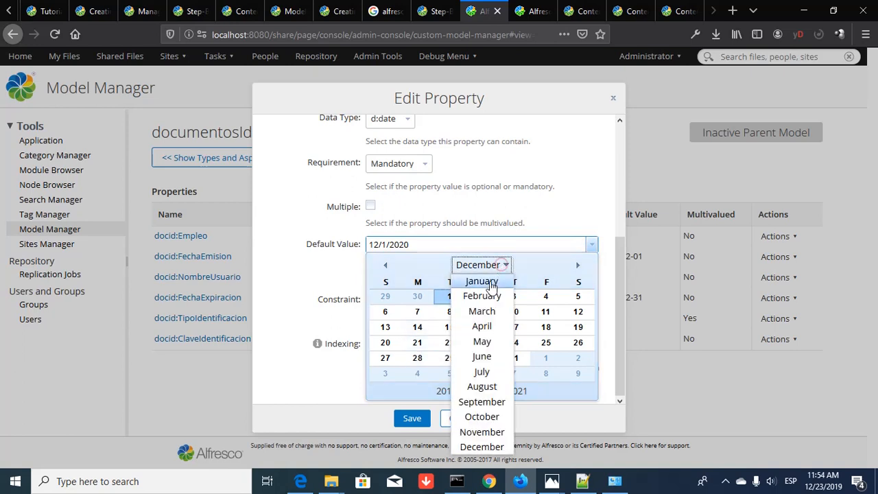
left_click(489, 283)
left_click(483, 297)
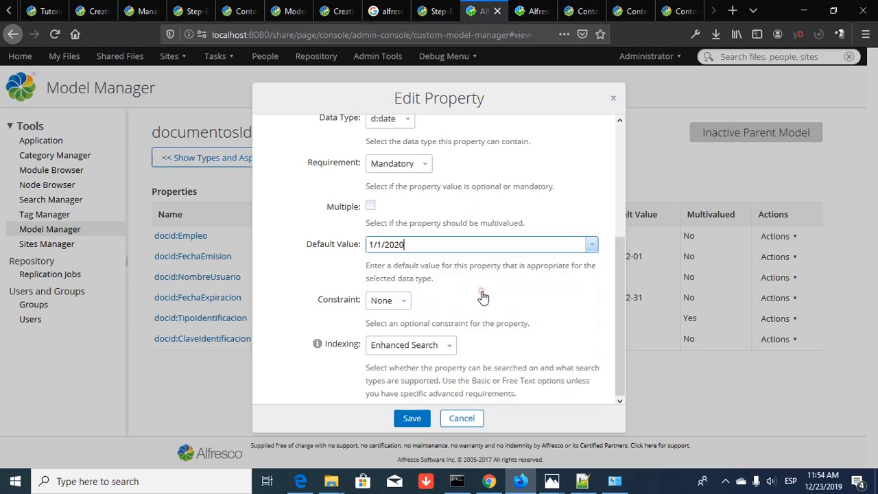
left_click(411, 422)
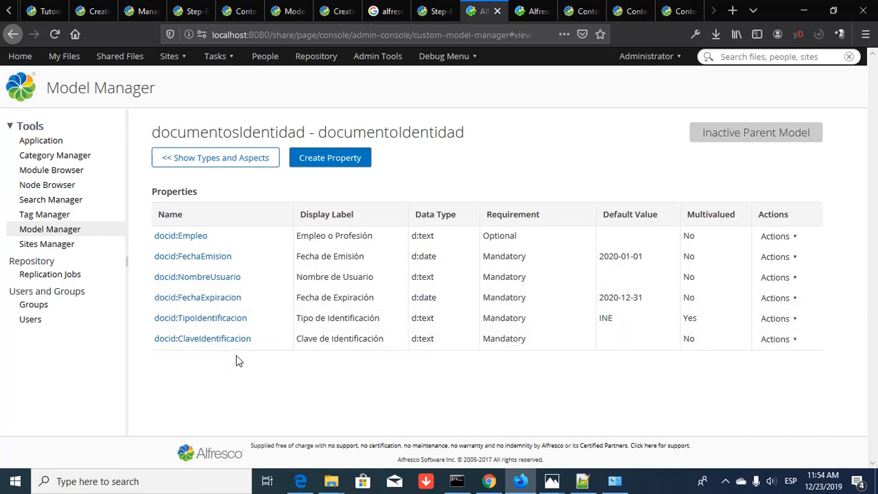
- Start a new property named NumeroTelefono with label 'Número de Teléfono'
left_click(334, 161)
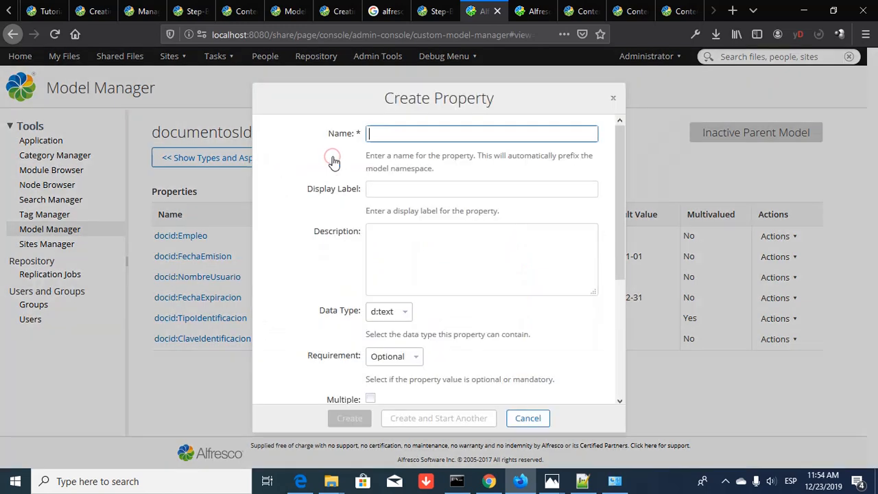
left_click(403, 133)
type("Nukero")
key("BackSpace")
key("BackSpace")
key("BackSpace")
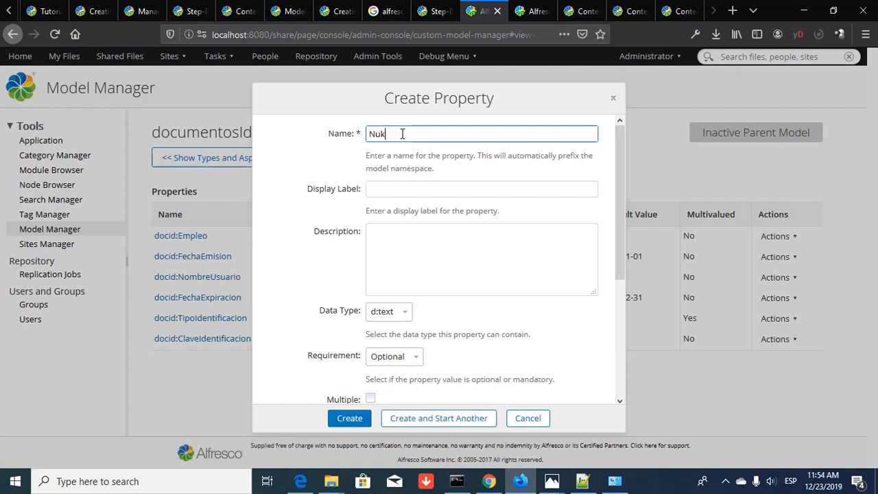
key("BackSpace")
type("meroTelefono")
key("Tab")
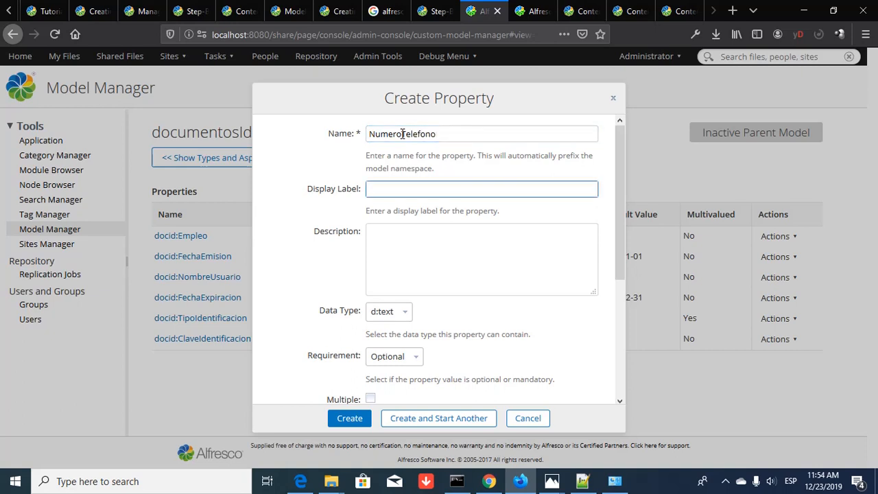
type("Número de Telefono")
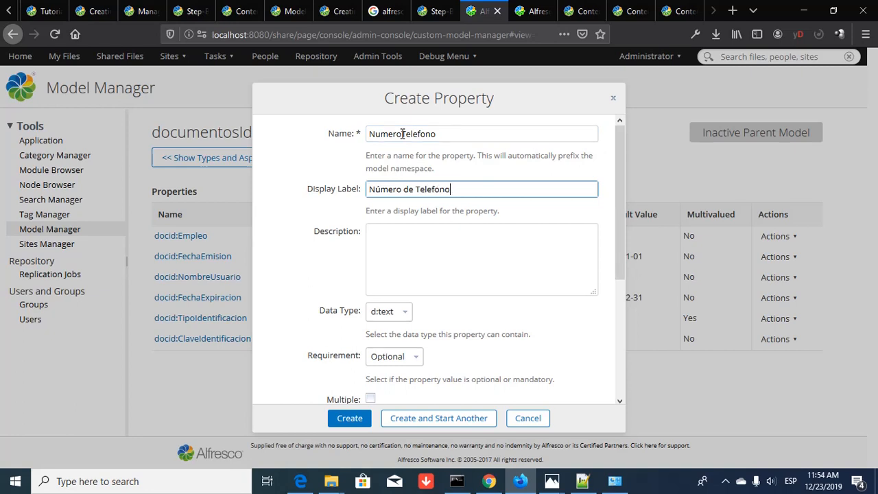
key("BackSpace")
key("BackSpace")
key("BackSpace")
key("BackSpace")
key("BackSpace")
type("éfono")
- Describe it as 'Número telefónico del usuario' and keep data type d:text
left_click(396, 253)
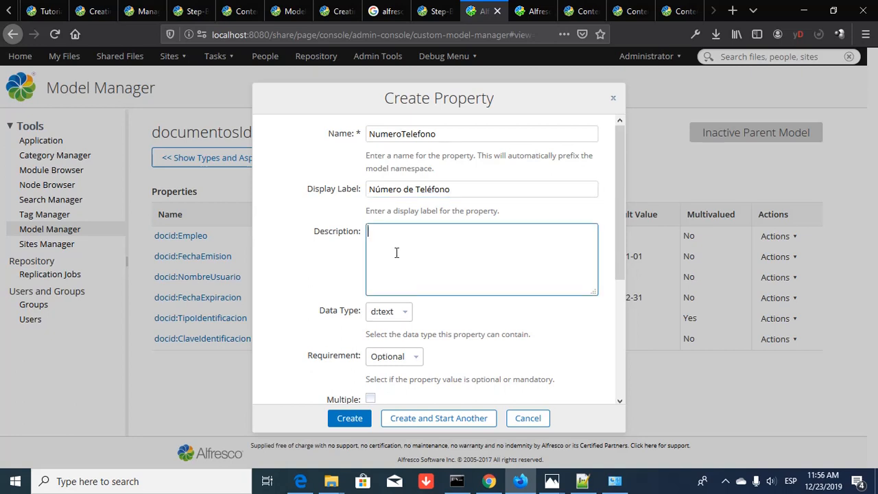
type("Número telefónico del usua")
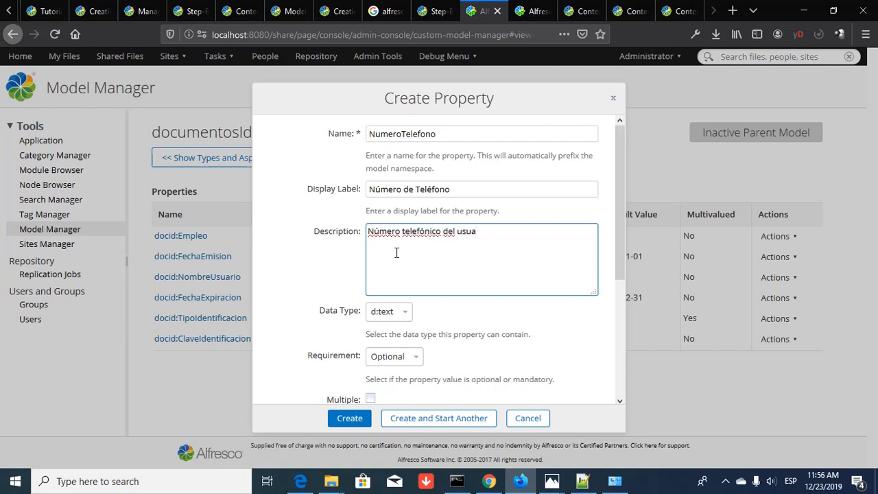
type("rio")
left_click(404, 317)
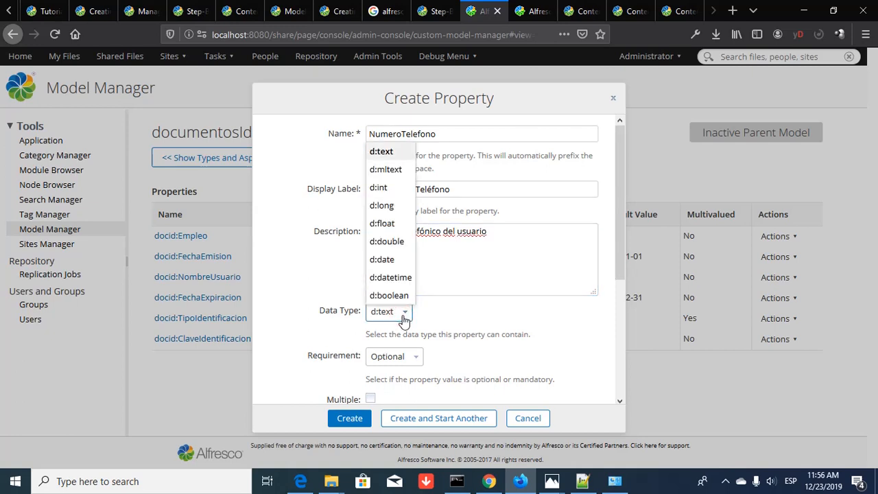
left_click(386, 153)
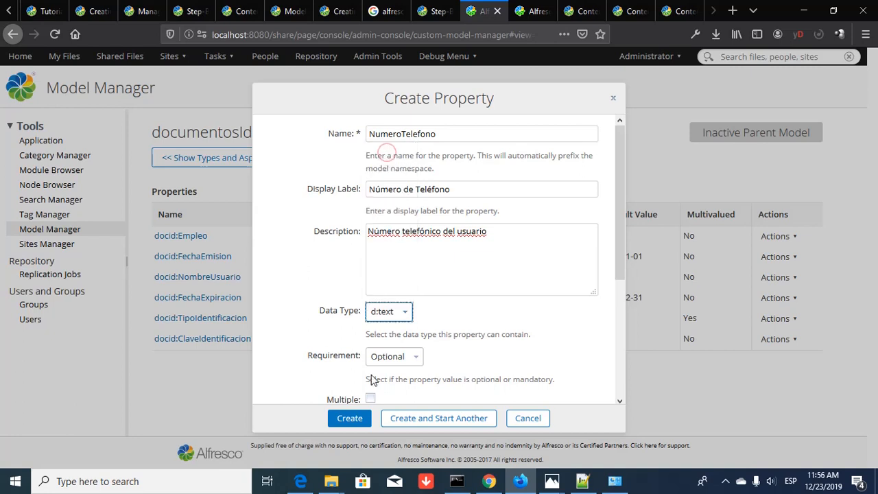
scroll(416, 364, "down", 3)
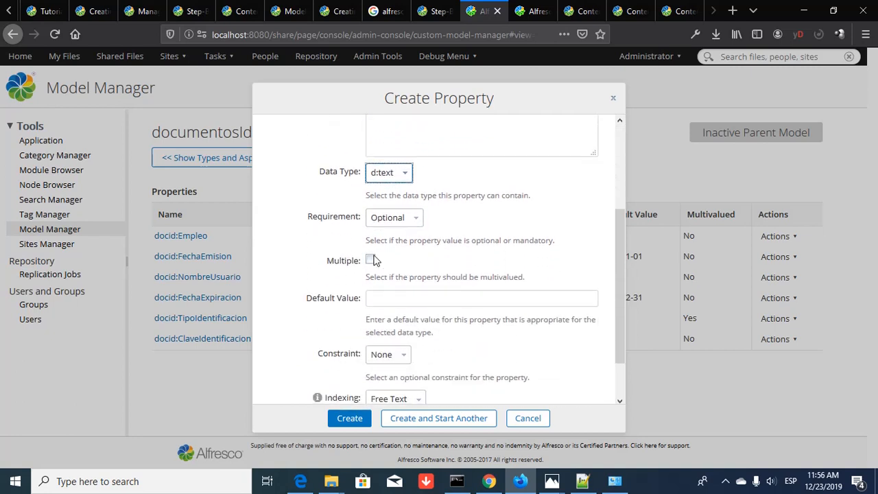
left_click(409, 299)
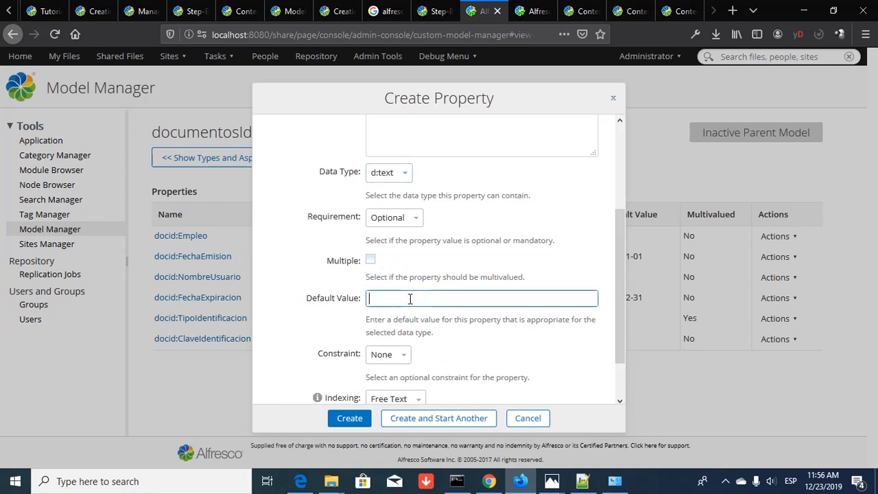
type("55-000-0000")
scroll(415, 333, "down", 2)
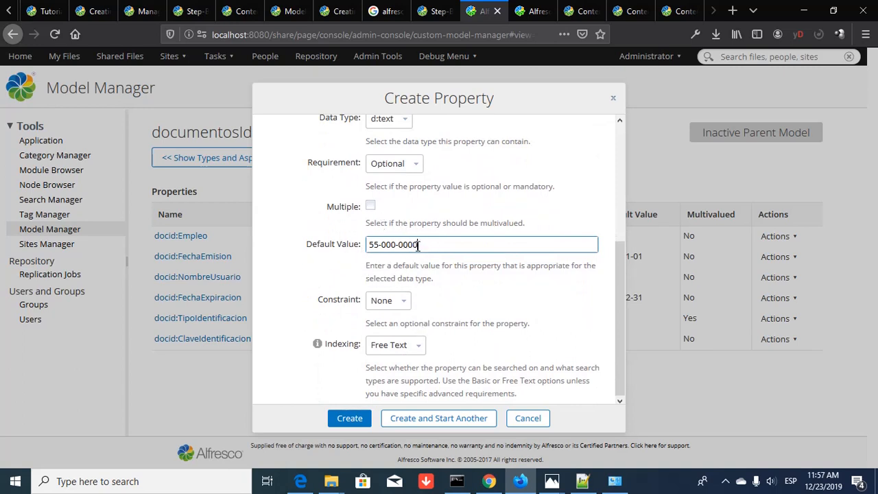
- Add a regular-expression constraint of [0-9] digit groups separated by dashes
left_click(402, 309)
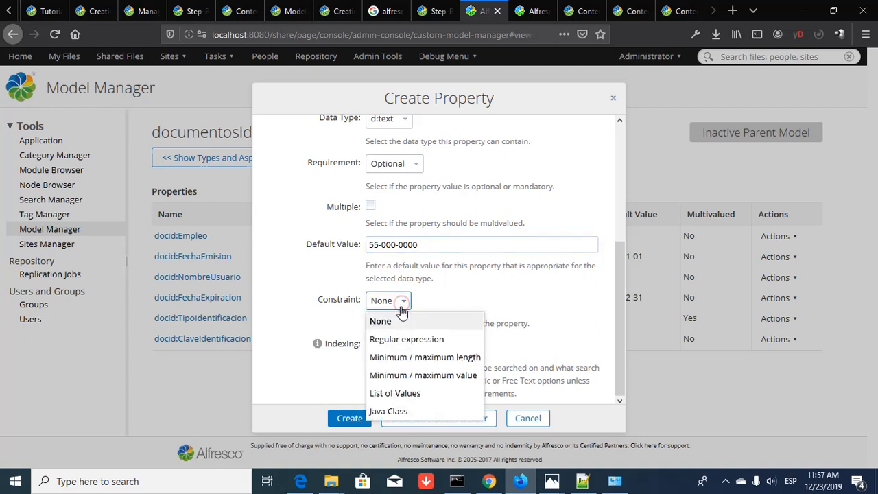
left_click(397, 343)
left_click(407, 342)
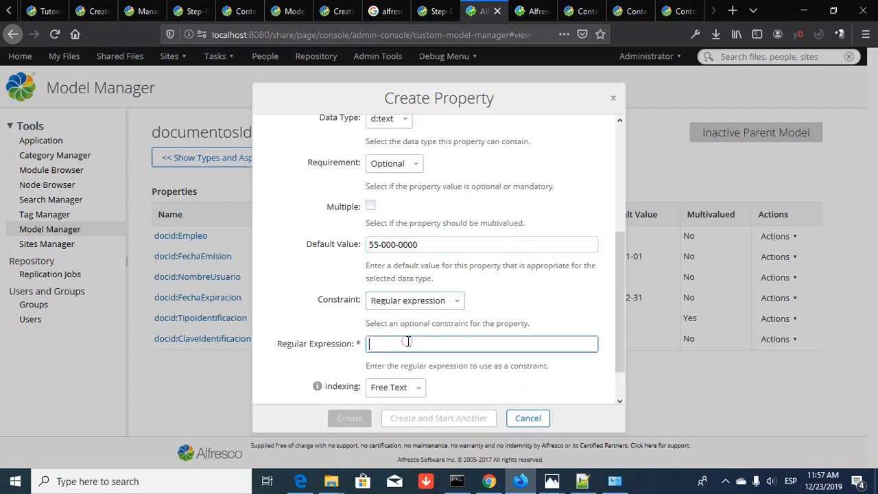
type("[0]")
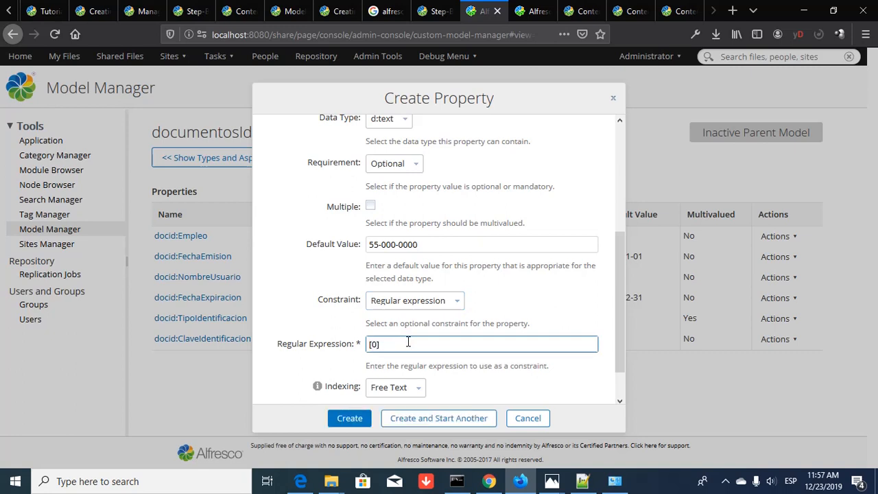
type("-9")
key("Right")
key("shift+Left")
key("shift+Left")
key("shift+Left")
key("shift+Left")
key("shift+Left")
key("ctrl+c")
key("Right")
key("ctrl+v")
key("ctrl+v")
key("ctrl+v")
key("ctrl+v")
key("ctrl+v")
key("ctrl+v")
key("ctrl+v")
key("ctrl+v")
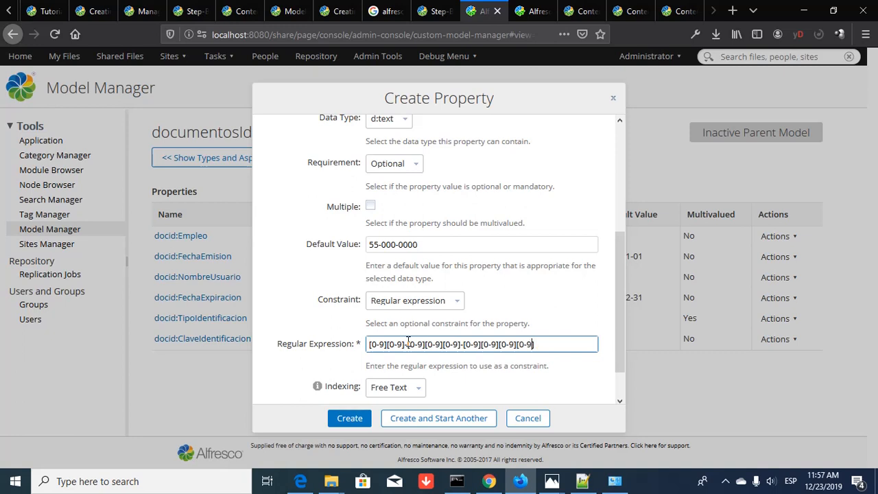
key("Left")
key("Left")
key("Left")
key("Left")
key("Left")
key("Left")
key("Left")
key("Left")
key("Left")
key("Left")
key("Left")
key("Left")
key("Left")
key("Left")
key("Left")
key("Left")
key("Left")
key("Left")
key("Left")
key("Left")
key("Left")
key("Left")
type("[0-9]")
key("Right")
key("Right")
key("Right")
key("Right")
key("Right")
key("Right")
key("Right")
key("Right")
key("Right")
key("Right")
key("Right")
key("Right")
key("Right")
key("Right")
key("Right")
key("Right")
key("Right")
key("Right")
key("Right")
key("Right")
key("Right")
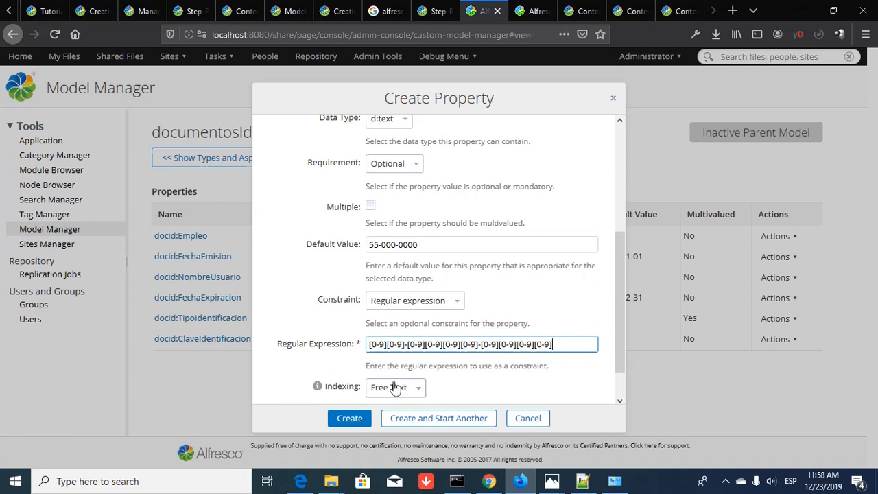
- Attempt to save, then correct the default value to match the pattern
left_click(442, 420)
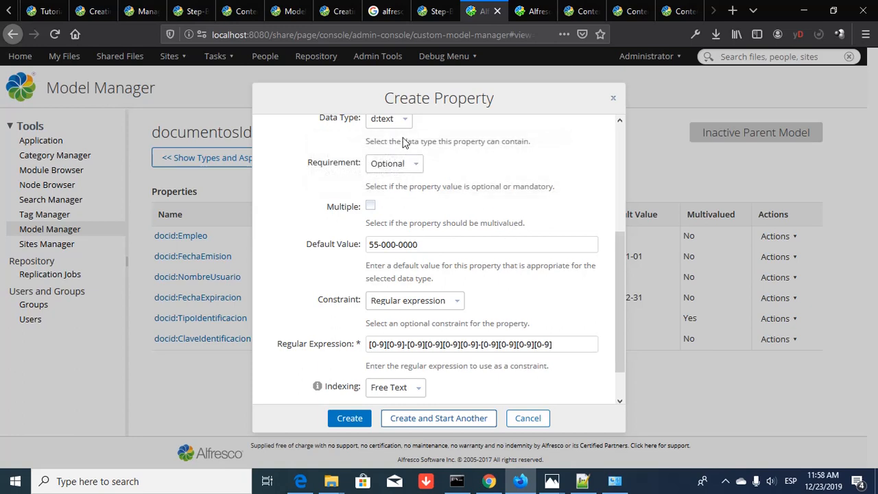
left_click(384, 245)
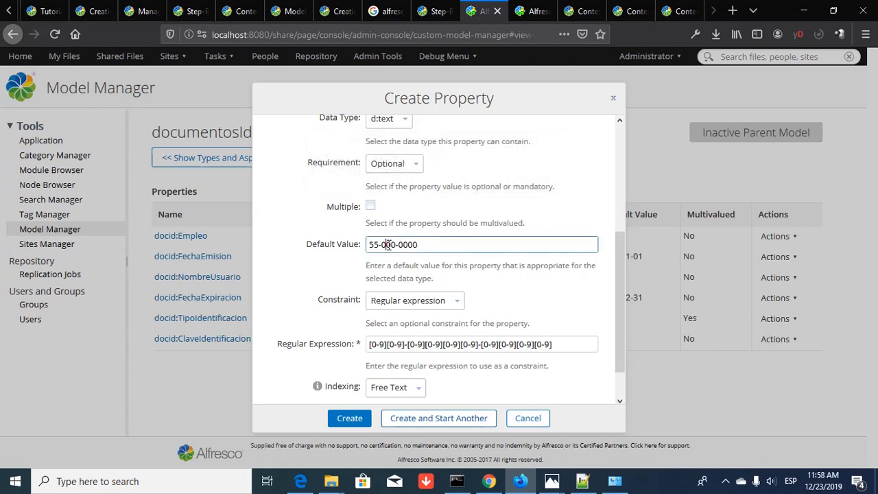
type("0")
- Save NumeroTelefono and name the next property TipoTelefono
left_click(423, 423)
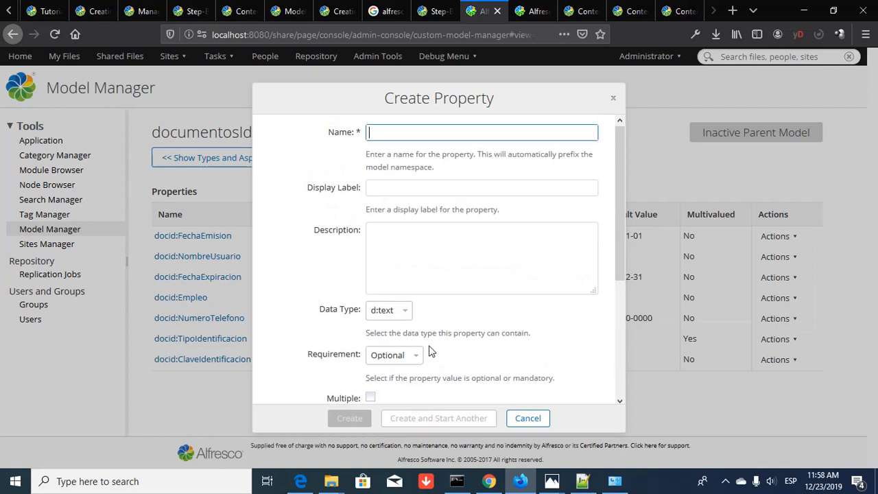
type("Tipo")
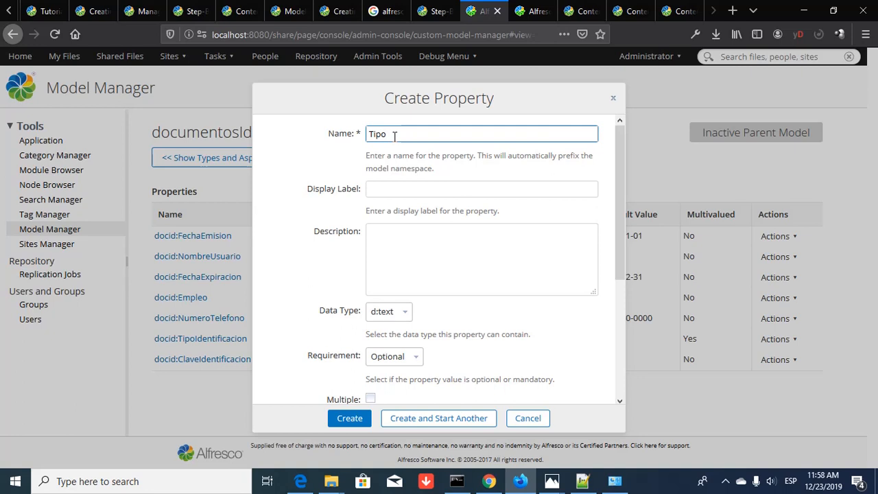
type("Do")
key("BackSpace")
key("BackSpace")
type("Telefono")
- Label it 'Tipo de Teléfono' and describe it as mobile or landline, home or office
key("Tab")
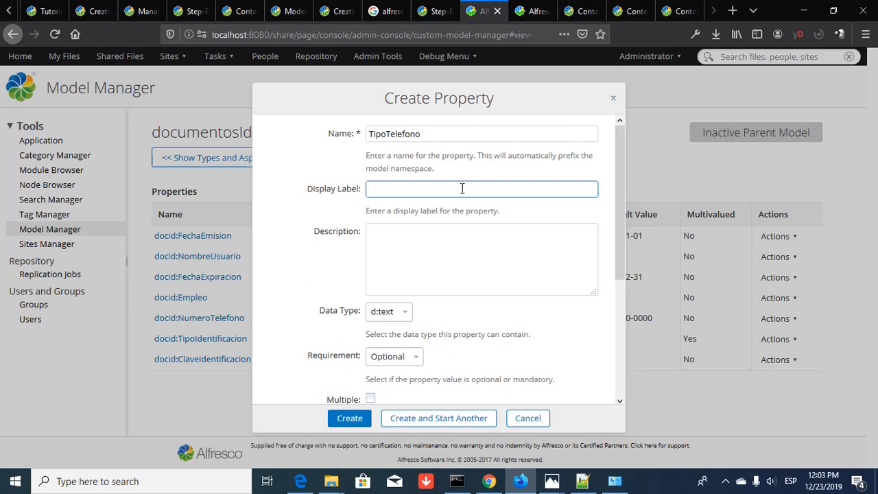
type("Tipo de Teléfono")
key("Tab")
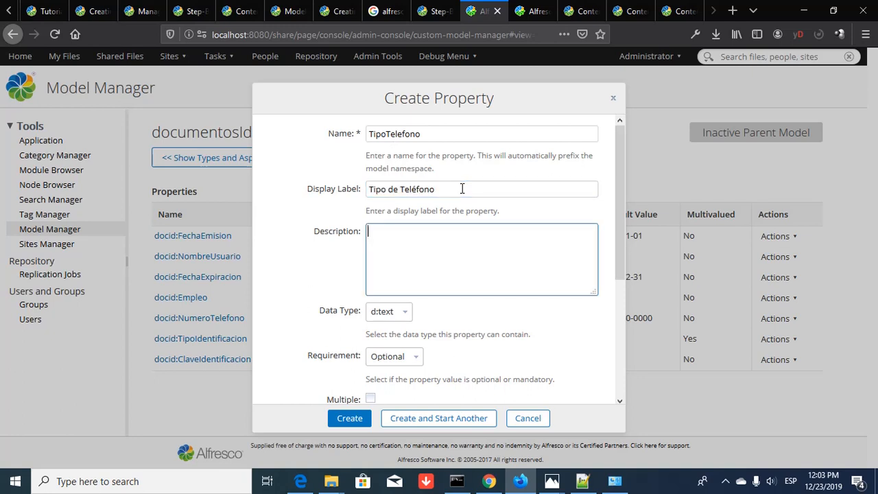
type("Tipo de teléfono del usuar")
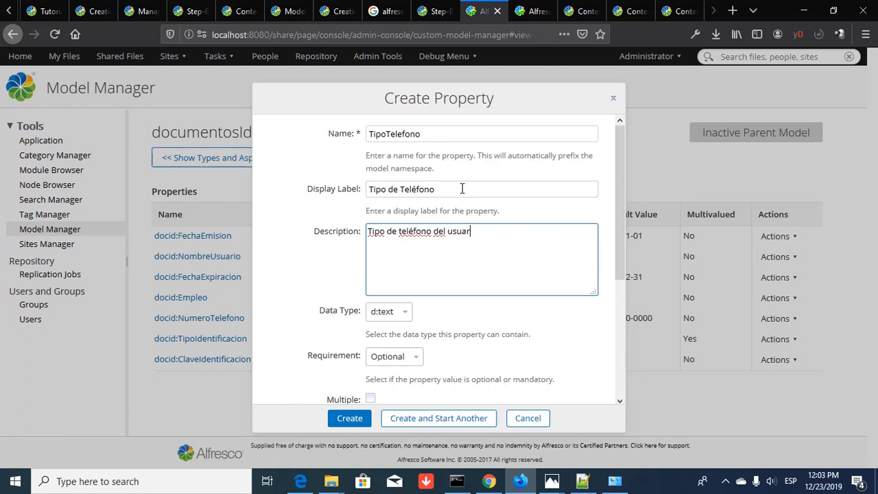
type("io, ya sea movil o fij")
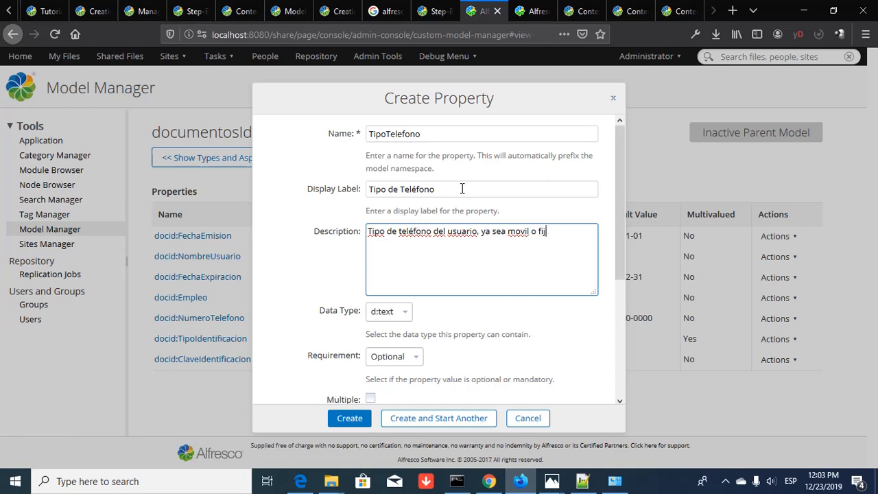
type("o y/o de casa u oficina")
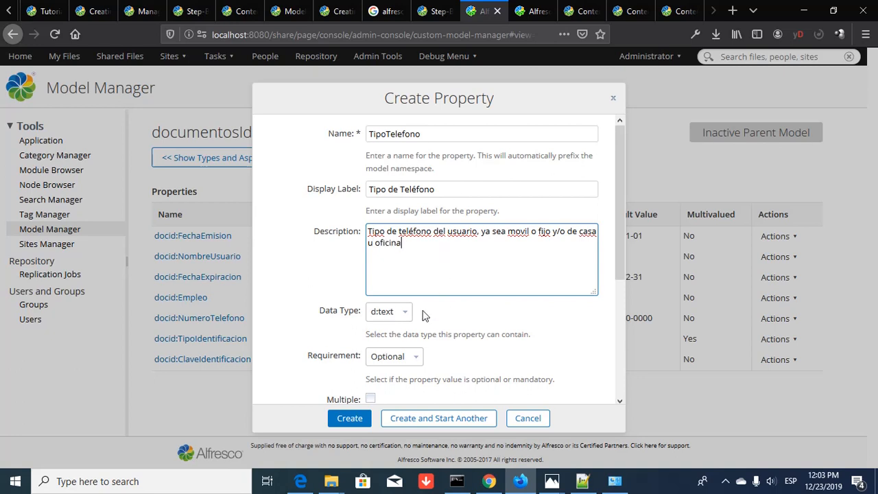
- Allow TipoTelefono multiple values with default value Celular
scroll(429, 331, "down", 3)
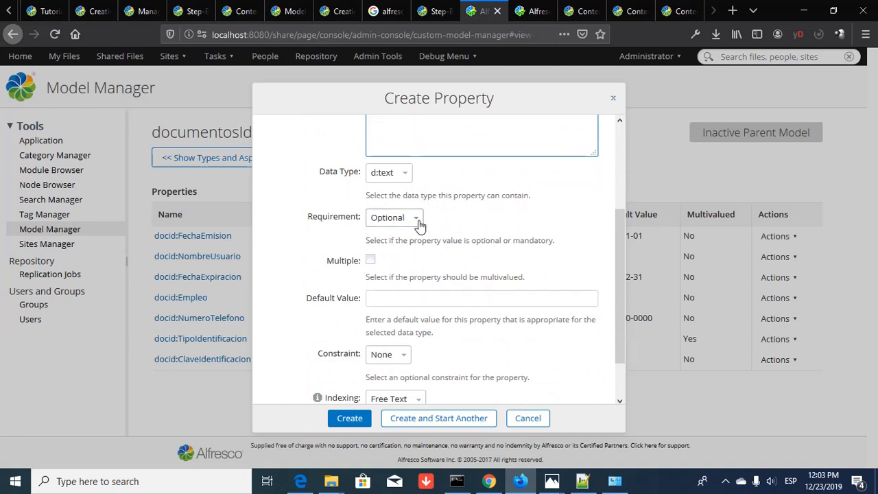
scroll(415, 248, "down", 1)
left_click(370, 205)
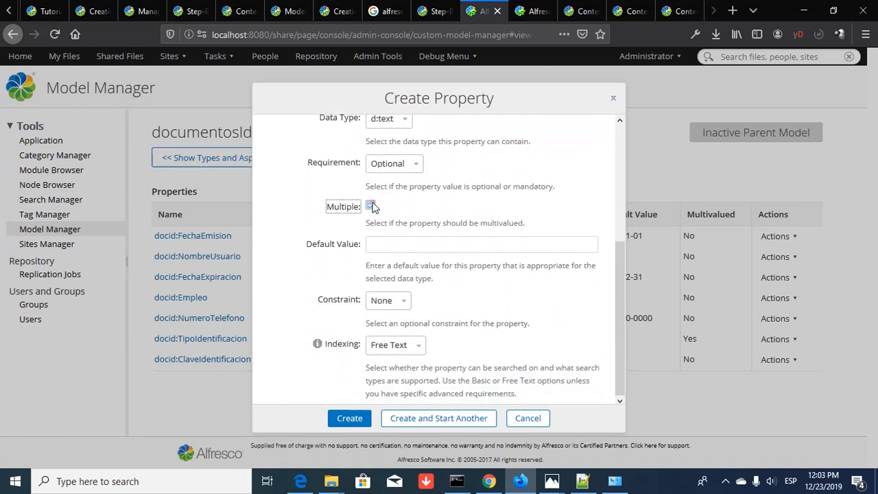
left_click(430, 245)
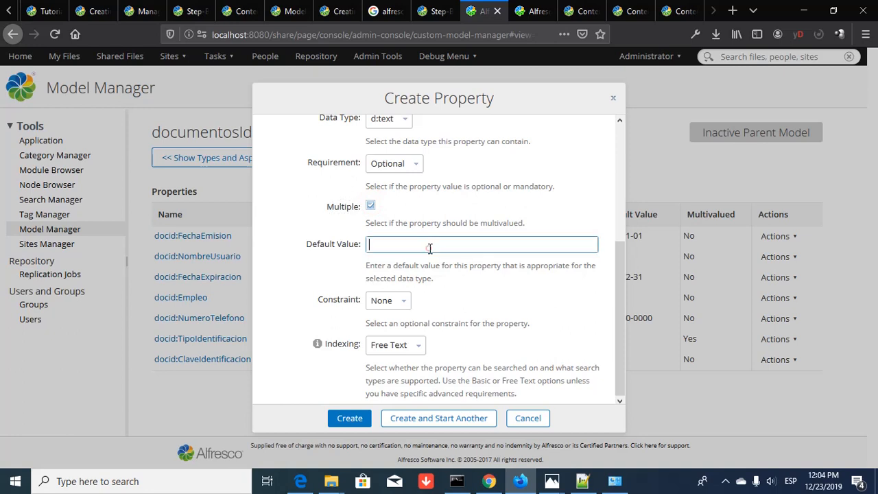
type("Celular")
- Add a List of Values constraint starting with Celular
left_click(404, 302)
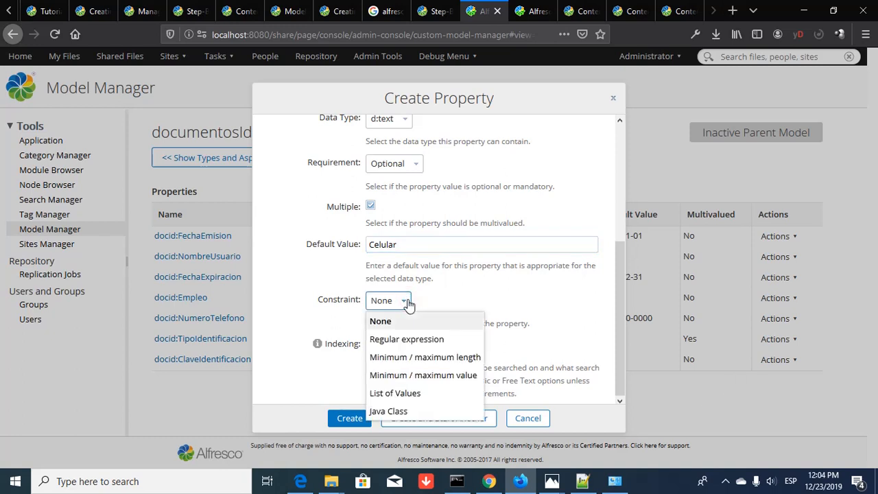
left_click(397, 393)
scroll(487, 322, "down", 1)
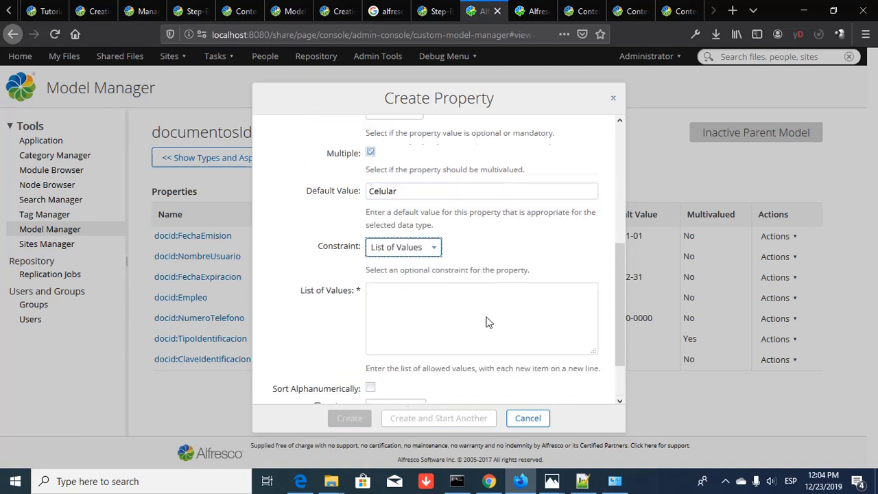
left_click(443, 291)
type("Celu")
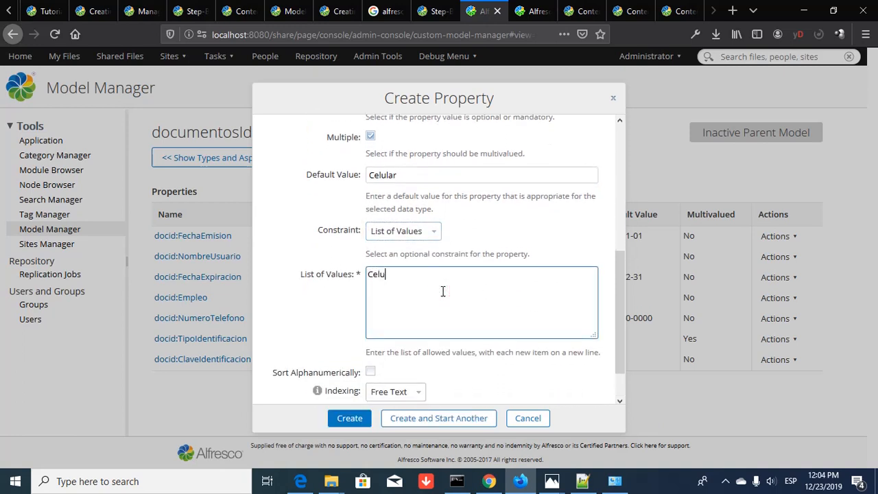
type("lar")
key("Tab")
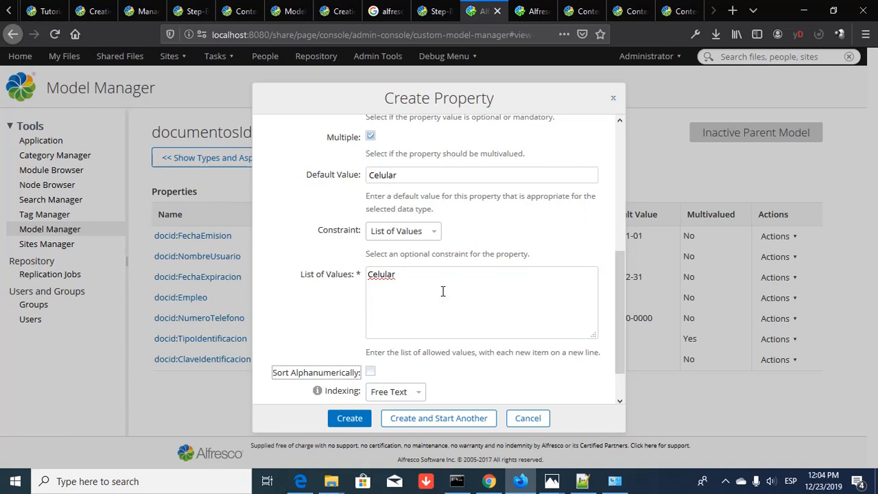
- Add Fijo, Casa and Oficina as separate lines in the allowed values list
left_click(443, 291)
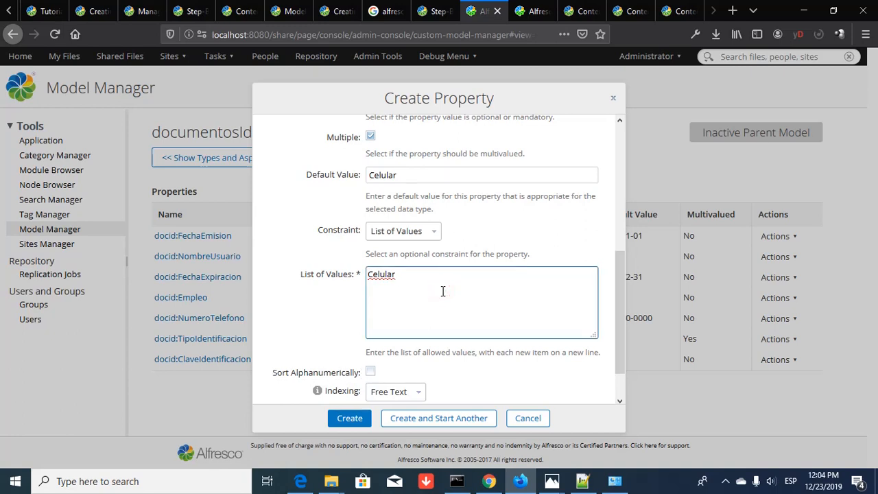
key("Return")
type("Fijo de Casa")
key("Return")
type("Fijo de ")
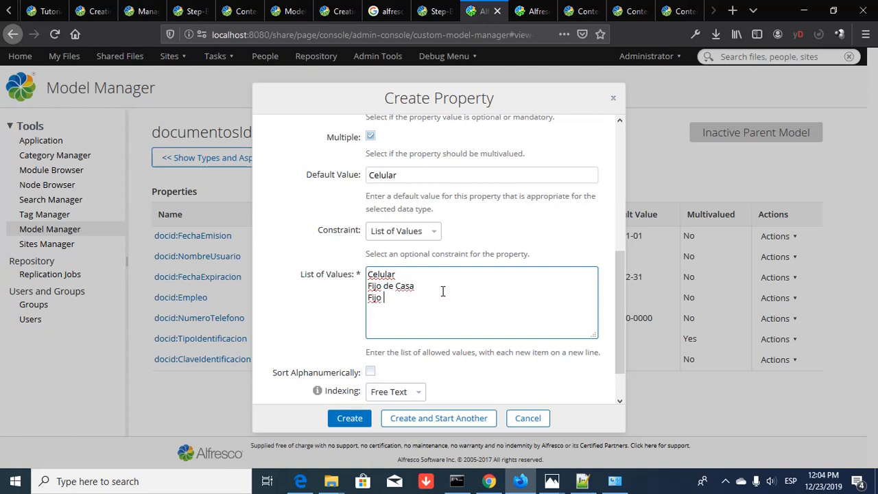
type("Oficina")
key("ctrl+shift+Left")
key("BackSpace")
key("BackSpace")
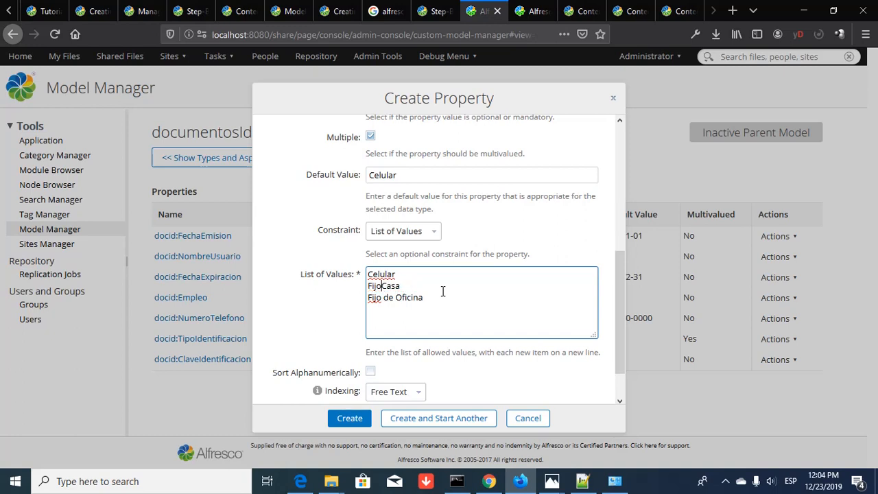
key("Return")
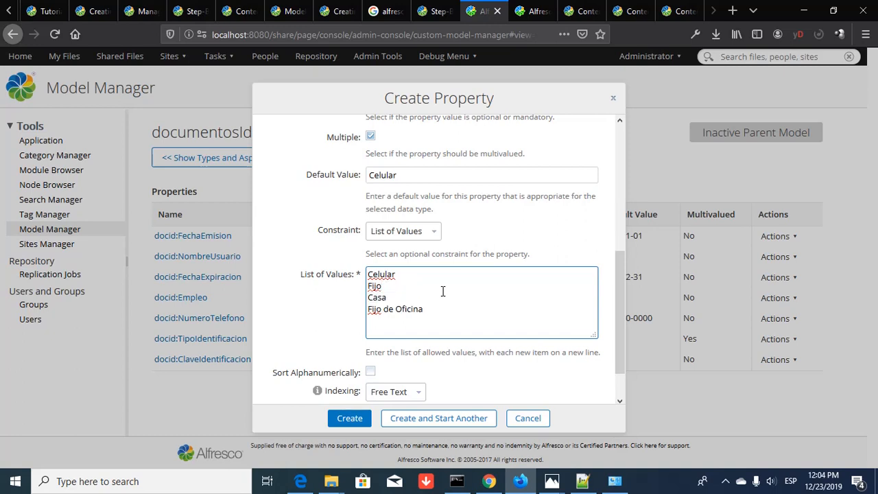
key("Home")
key("ctrl+shift+Right")
key("ctrl+shift+Right")
key("BackSpace")
left_click(399, 309)
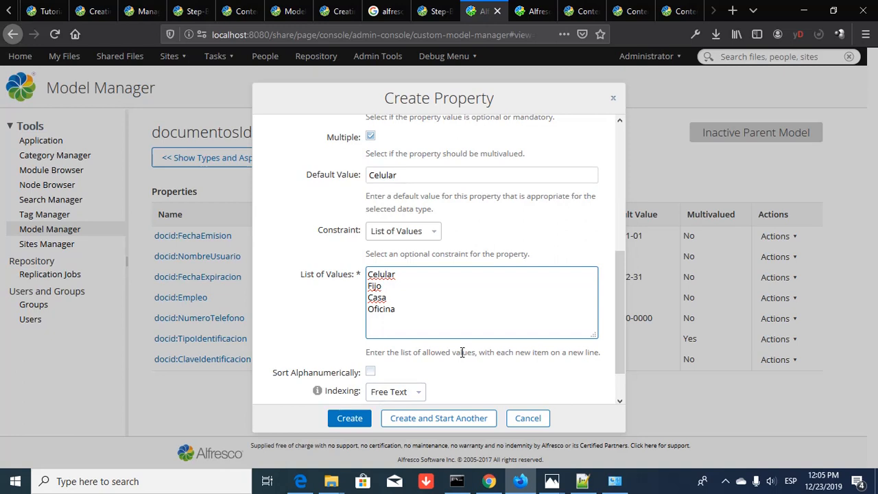
scroll(462, 352, "up", 6)
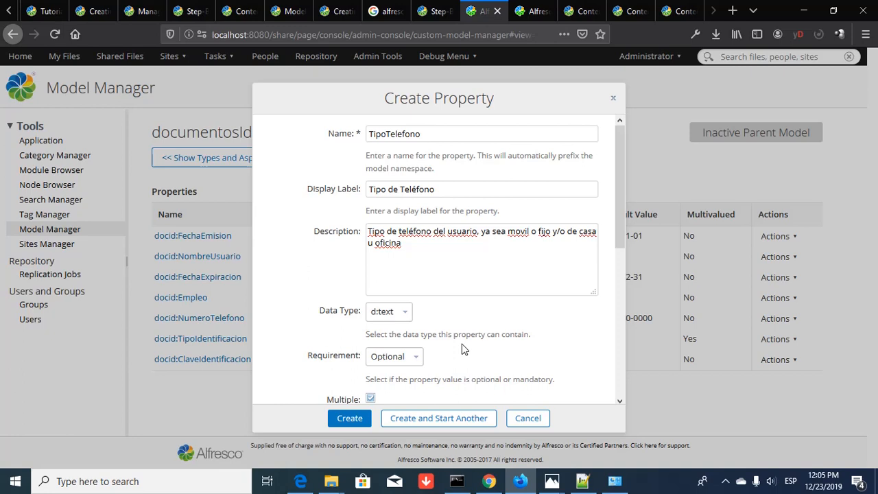
scroll(461, 346, "down", 5)
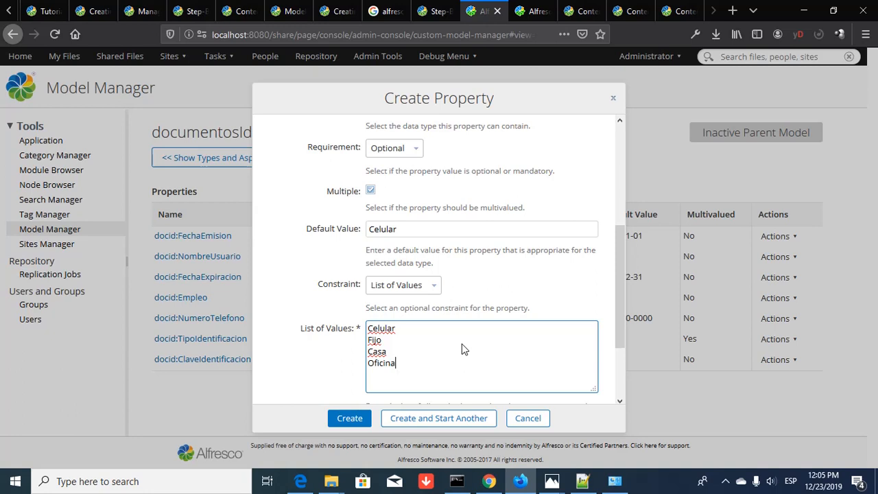
scroll(462, 349, "down", 3)
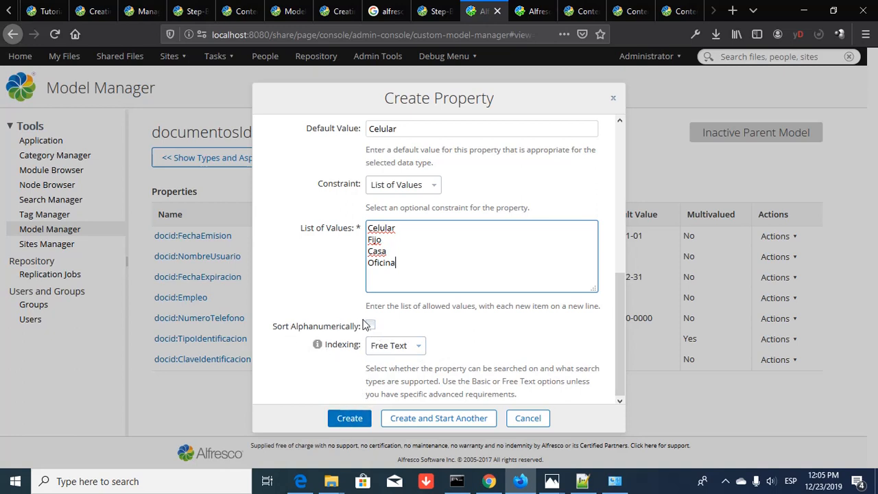
- Create TipoTelefono and return to the model's types and aspects, opening documentoIdentidad's actions
left_click(350, 420)
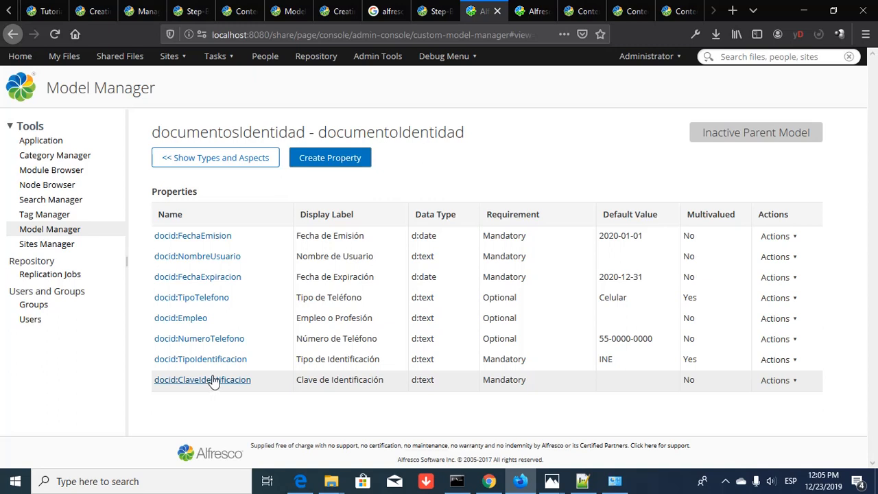
left_click(221, 164)
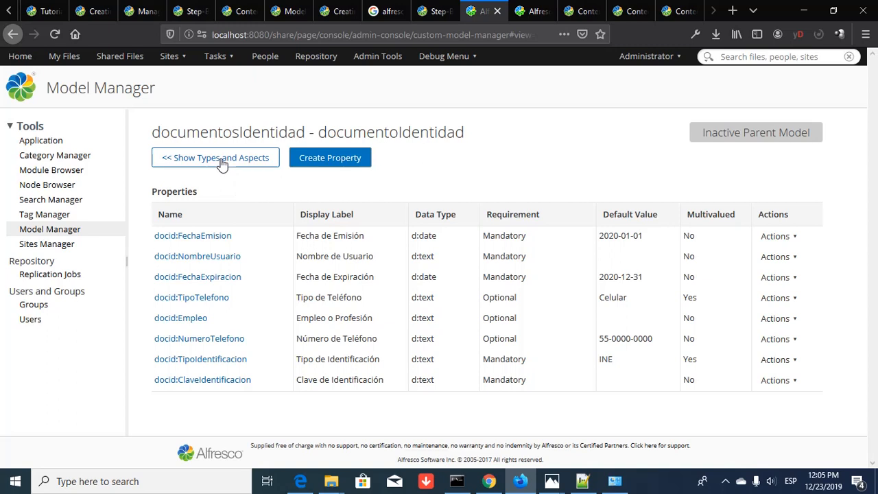
left_click(222, 164)
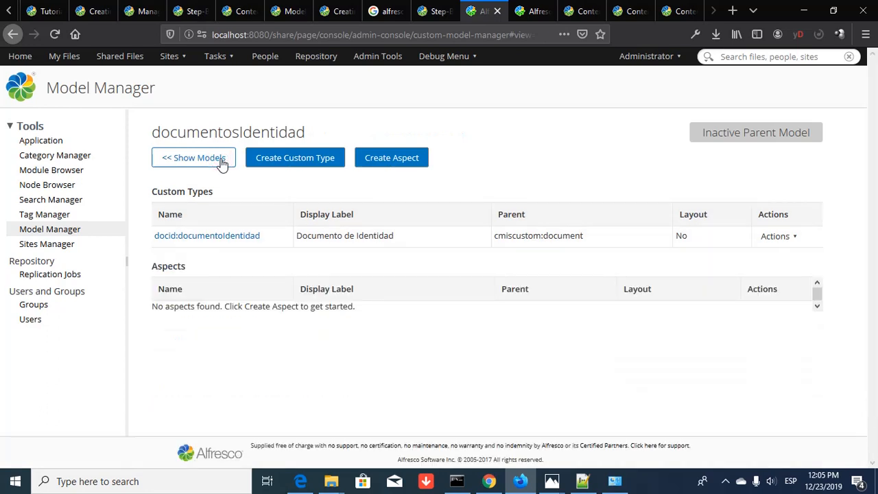
left_click(787, 237)
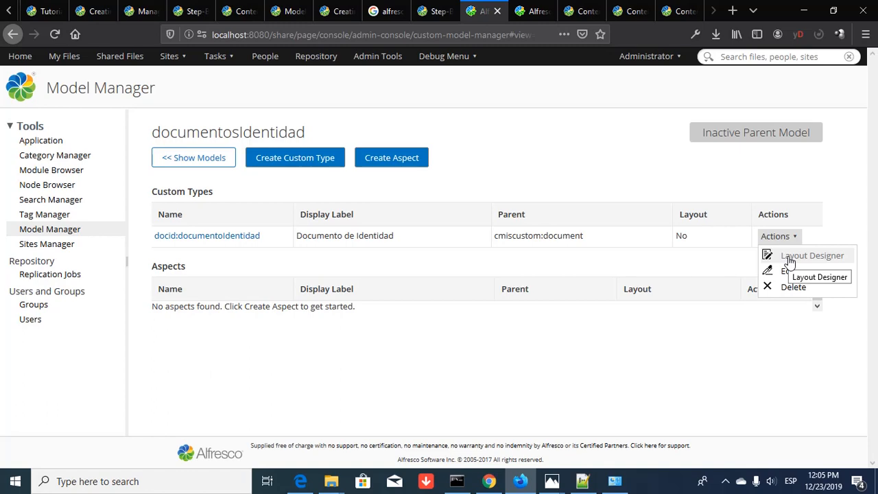
- Open documentoIdentidad's Layout Designer and drop a double-column panel into the Layout Area
left_click(788, 258)
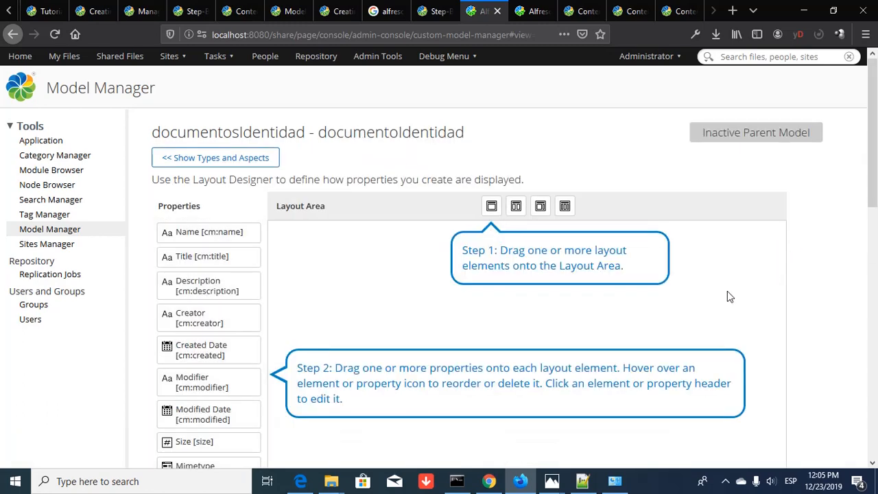
scroll(727, 296, "down", 3)
scroll(720, 299, "up", 2)
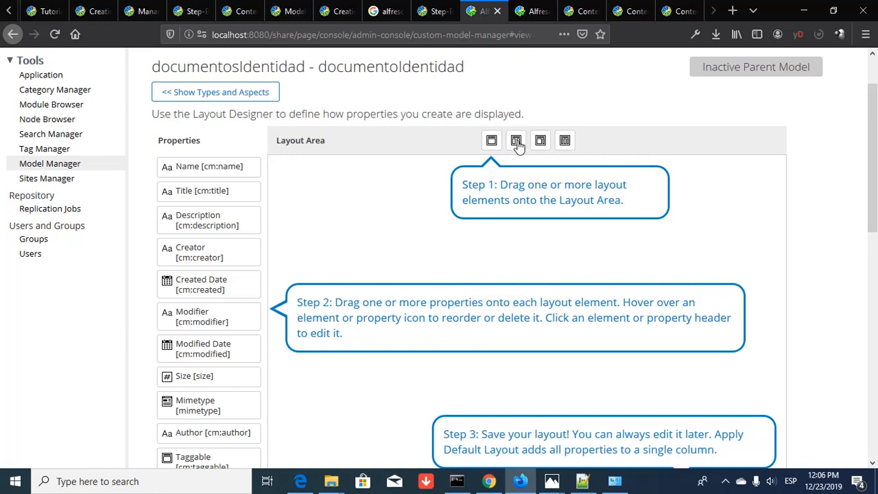
left_click_drag(515, 141, 465, 203)
left_click_drag(516, 143, 290, 186)
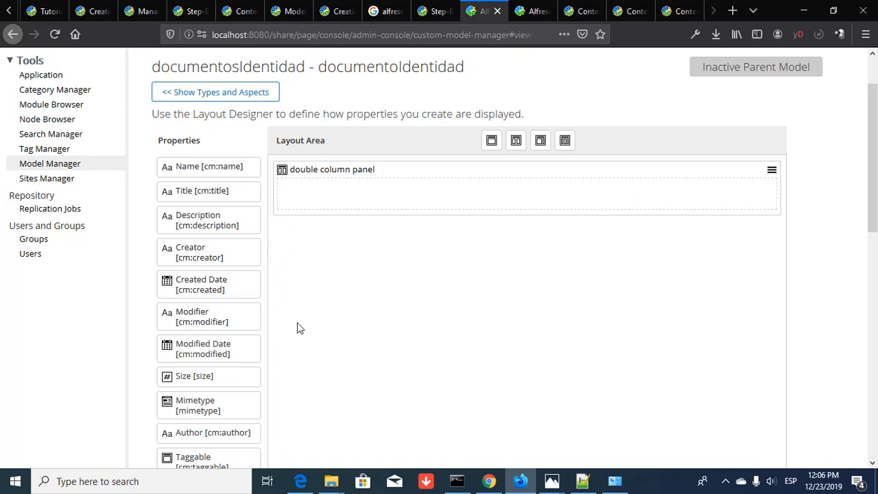
scroll(297, 328, "down", 2)
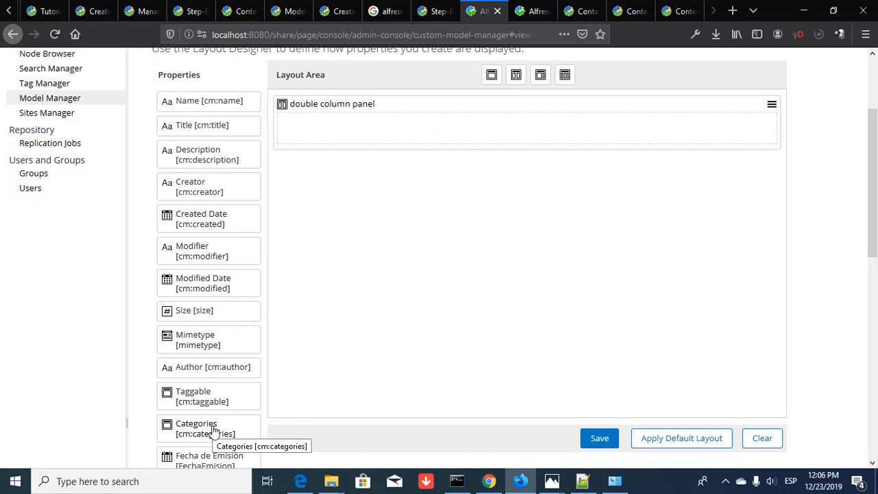
key("alt+Tab")
key("Tab")
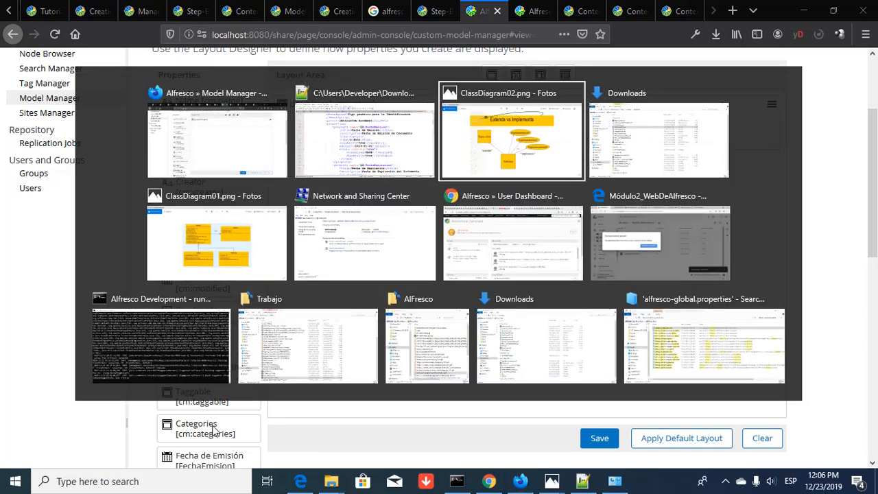
key("Tab")
key("Tab")
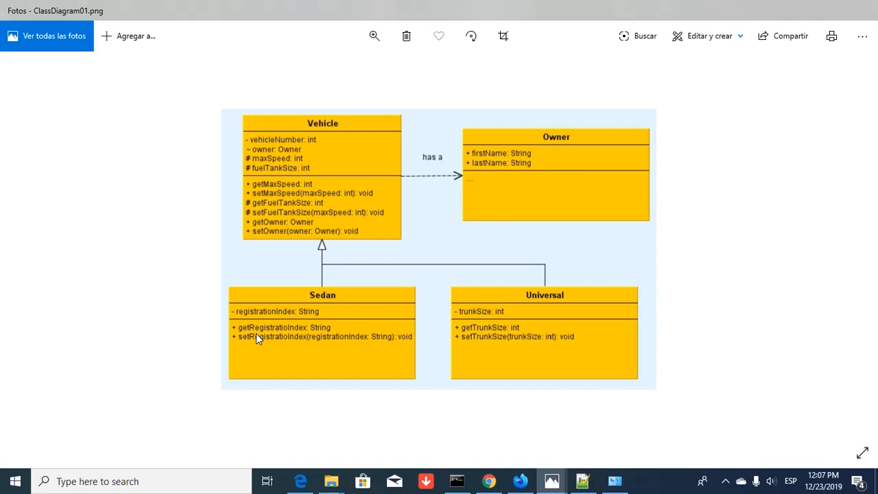
key("alt+Tab")
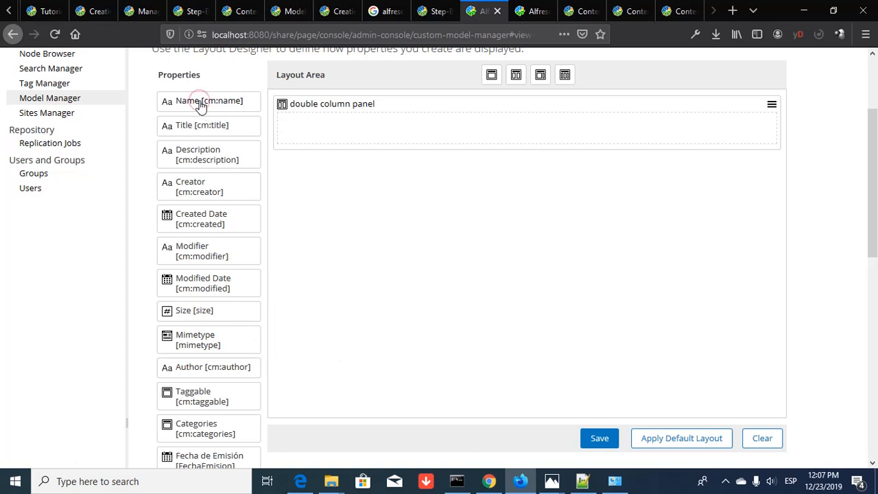
- Place Name, Description, Title, Creator, Created Date and Mimetype into the double column panel
left_click_drag(200, 104, 289, 122)
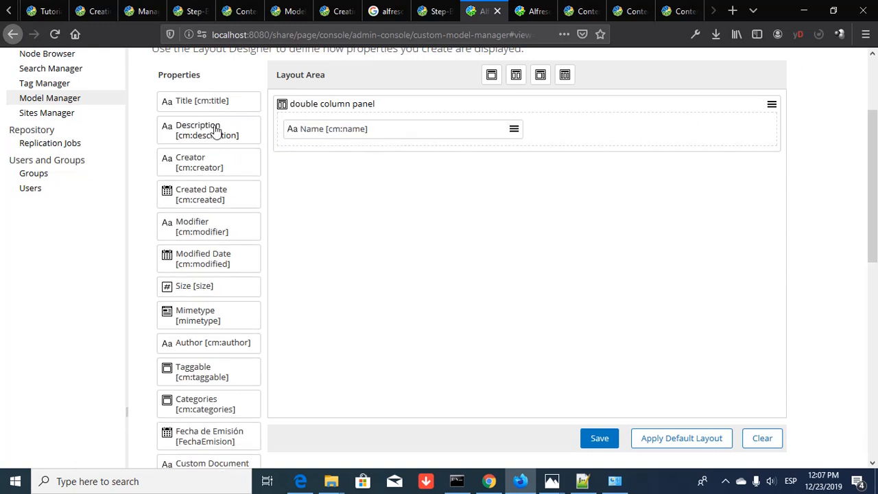
left_click_drag(196, 133, 497, 144)
mouse_move(198, 171)
left_mouse_down()
mouse_move(225, 174)
mouse_move(211, 169)
left_mouse_up()
left_click_drag(211, 125, 461, 138)
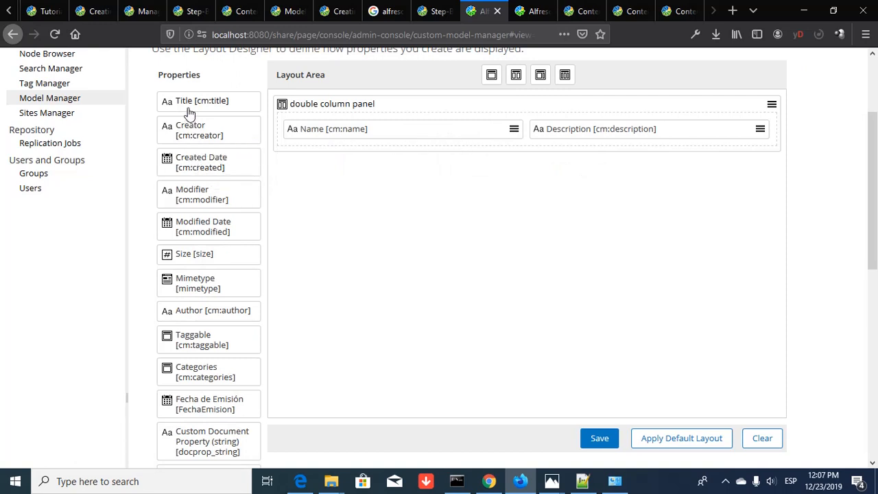
mouse_move(190, 112)
left_mouse_down()
mouse_move(261, 129)
mouse_move(286, 149)
mouse_move(327, 145)
mouse_move(329, 155)
left_mouse_up()
mouse_move(194, 102)
left_mouse_down()
mouse_move(341, 147)
mouse_move(701, 135)
left_mouse_up()
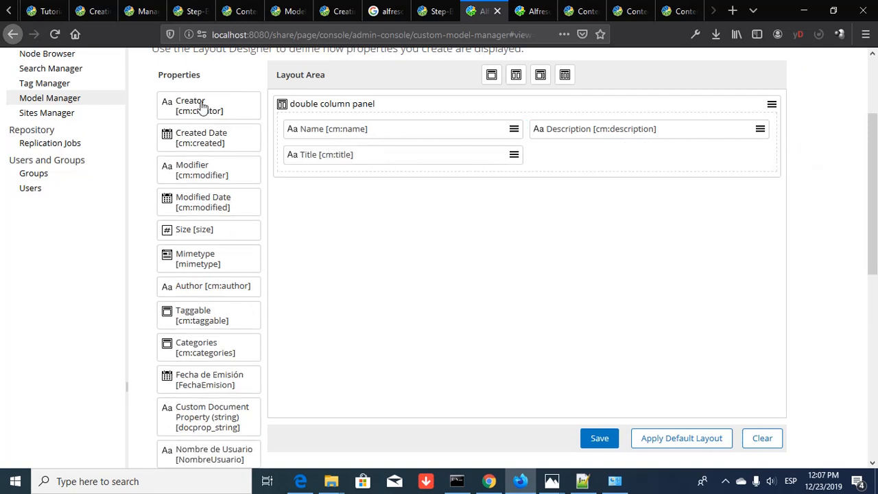
left_click_drag(202, 110, 523, 164)
left_click_drag(185, 108, 518, 159)
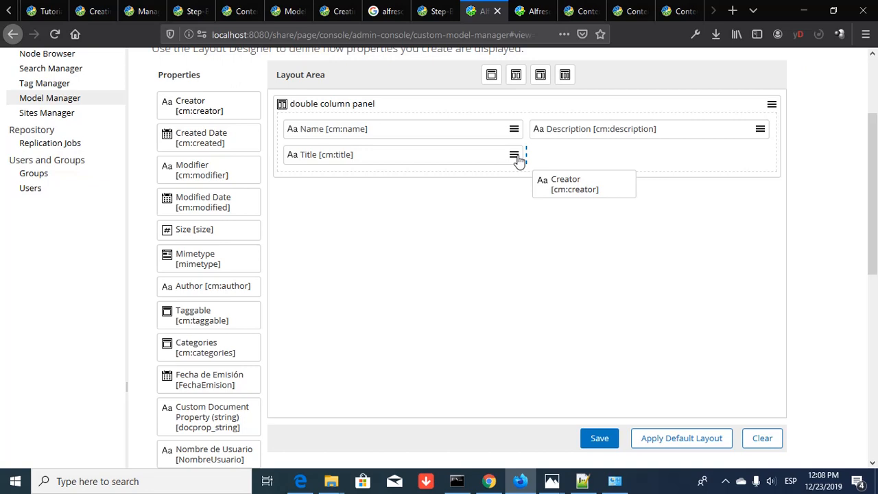
left_click_drag(518, 159, 519, 160)
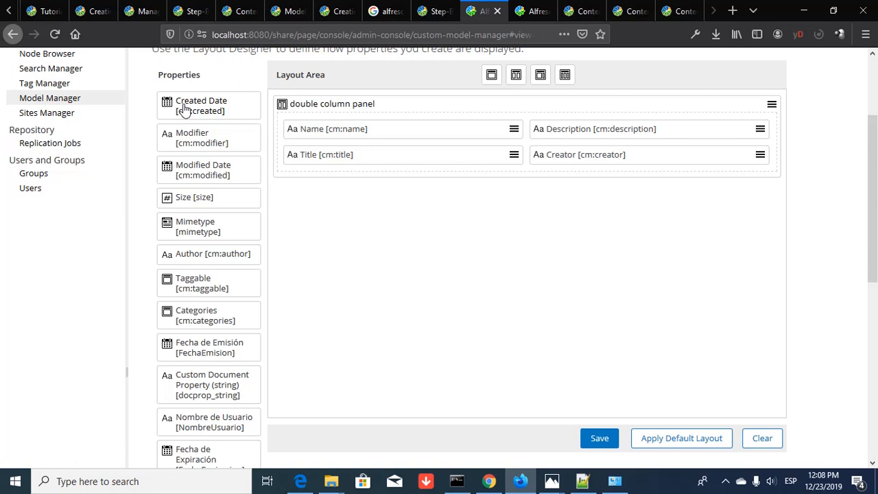
left_click_drag(184, 110, 309, 178)
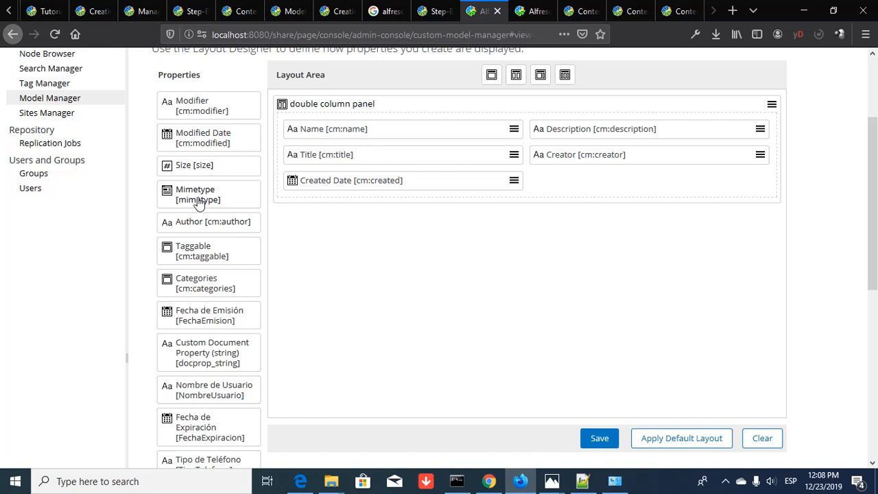
mouse_move(197, 203)
left_mouse_down()
mouse_move(445, 205)
mouse_move(552, 183)
mouse_move(518, 187)
left_mouse_up()
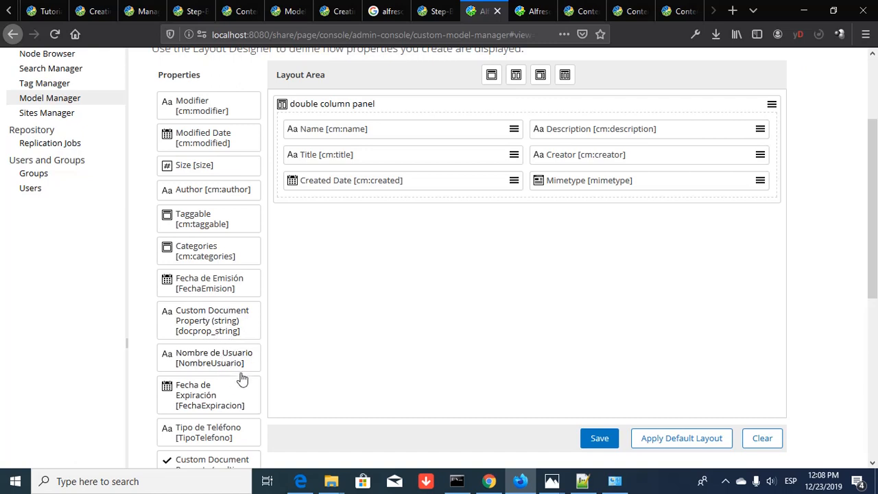
- Drag further properties from lower in the list, ending with Clave de Identificación, into the panel
scroll(242, 377, "down", 3)
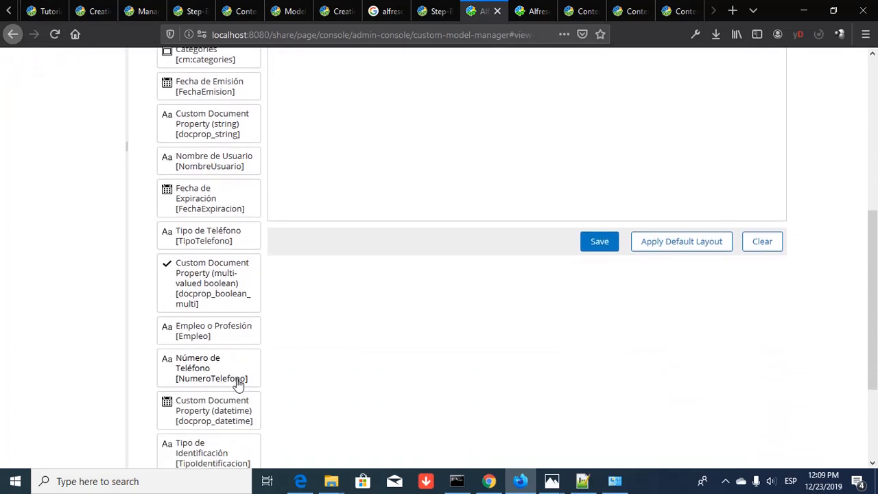
scroll(237, 384, "down", 3)
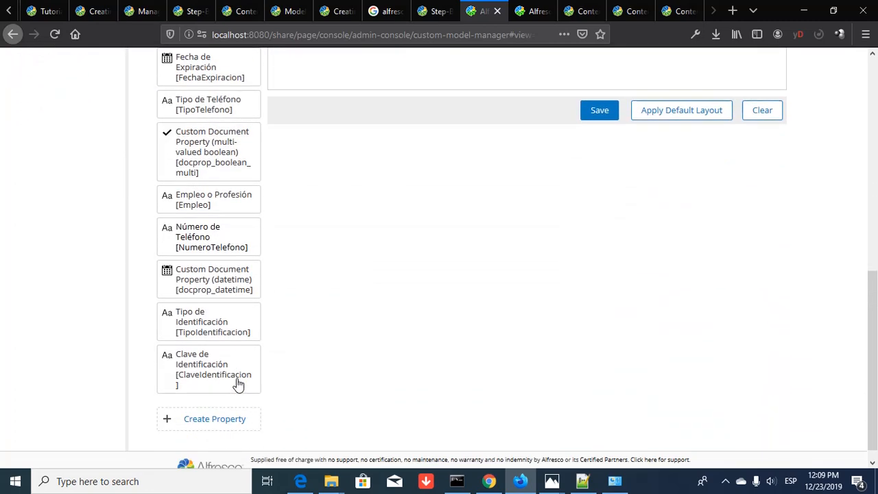
scroll(238, 384, "down", 1)
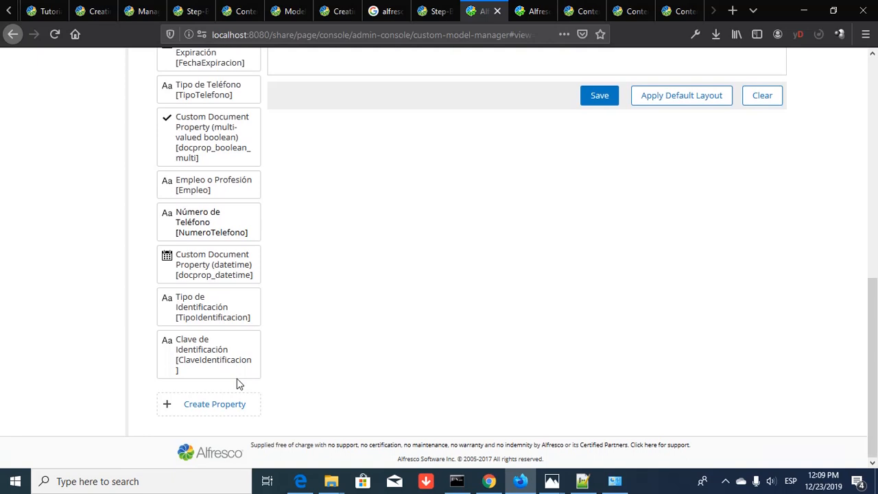
left_click_drag(199, 368, 308, 135)
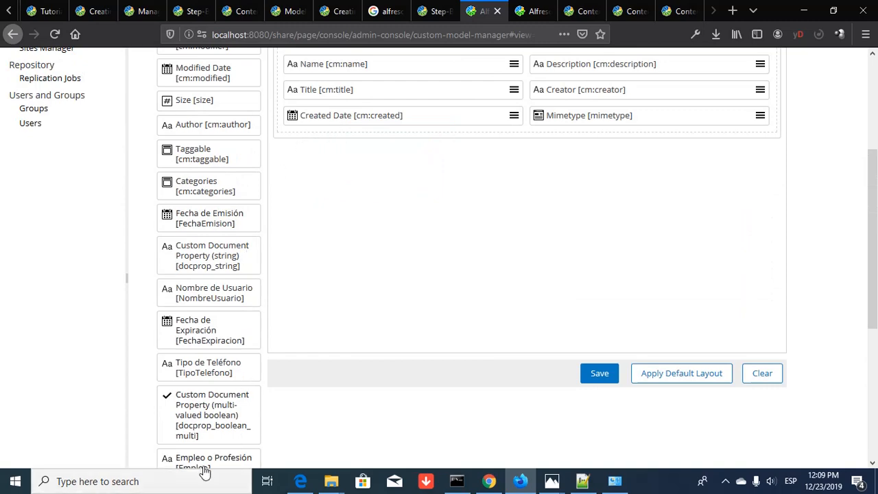
scroll(224, 419, "down", 5)
scroll(221, 417, "down", 1)
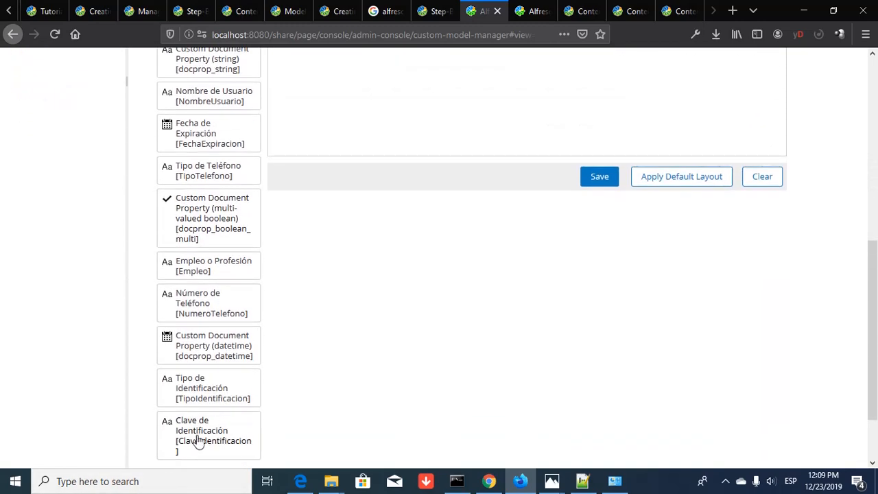
left_click_drag(184, 435, 719, 145)
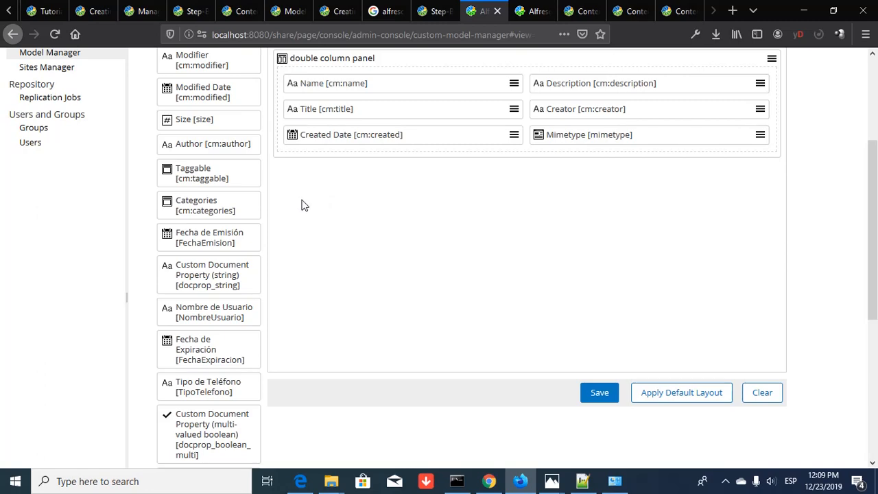
scroll(198, 435, "down", 5)
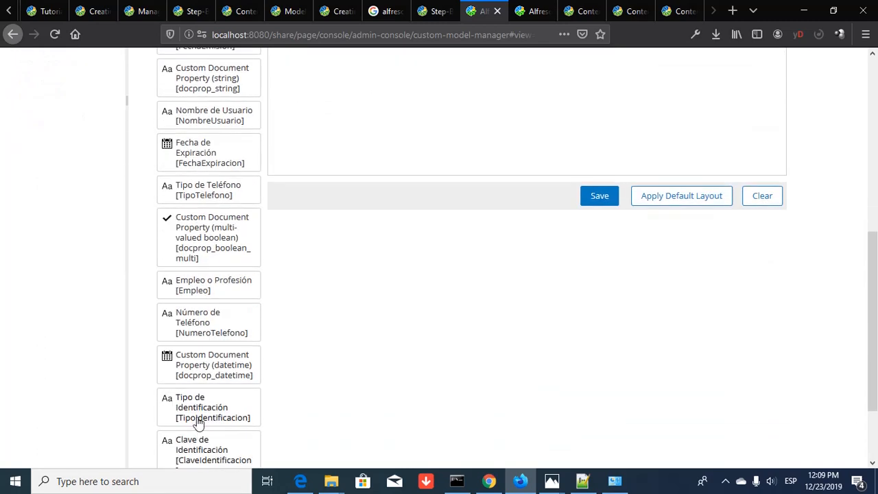
left_click_drag(203, 452, 766, 135)
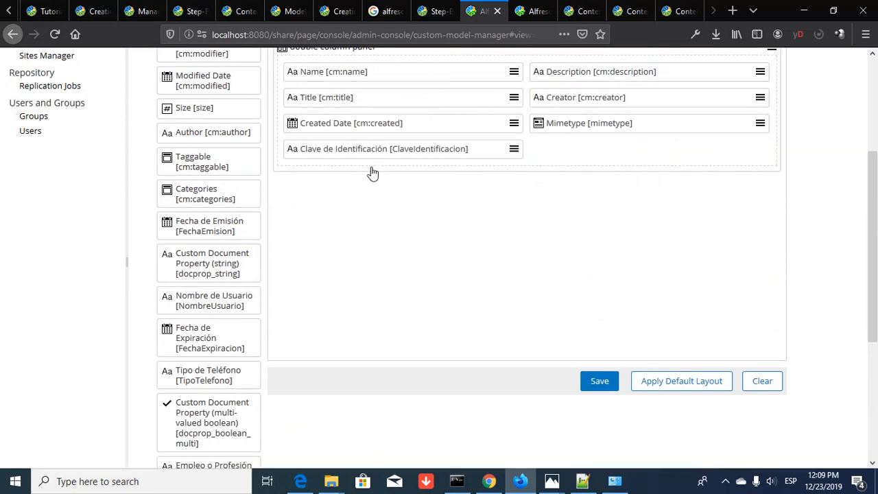
- Add Empleo o Profesión, Tipo de Teléfono, Fecha de Expiración, Número de Teléfono, Tipo de Identificación, Nombre de Usuario, Fecha de Emisión
scroll(239, 410, "down", 2)
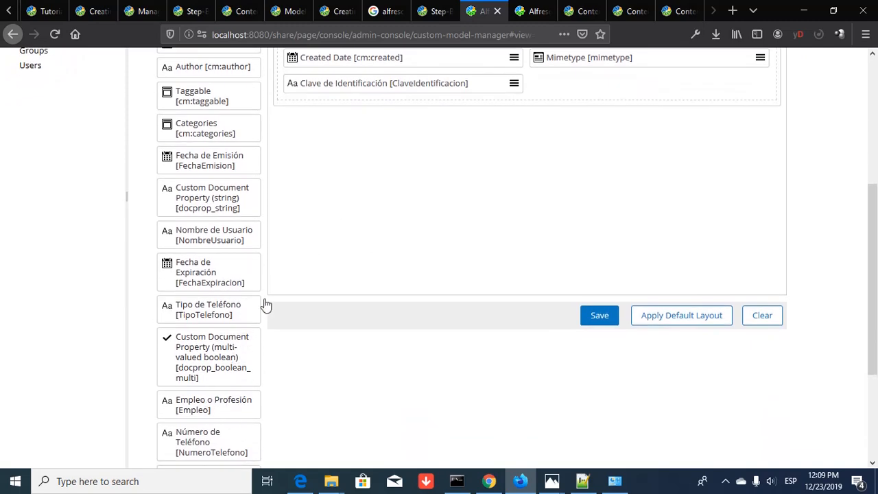
scroll(274, 291, "up", 5)
scroll(273, 290, "down", 8)
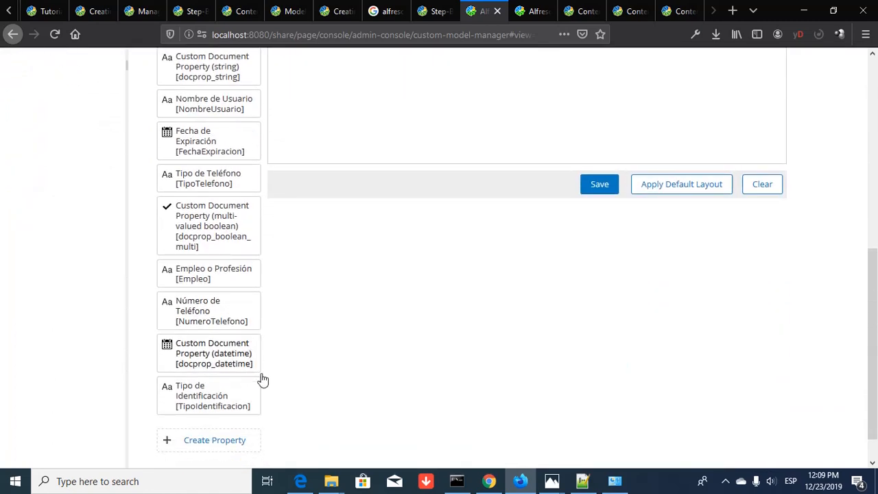
left_click_drag(178, 394, 516, 129)
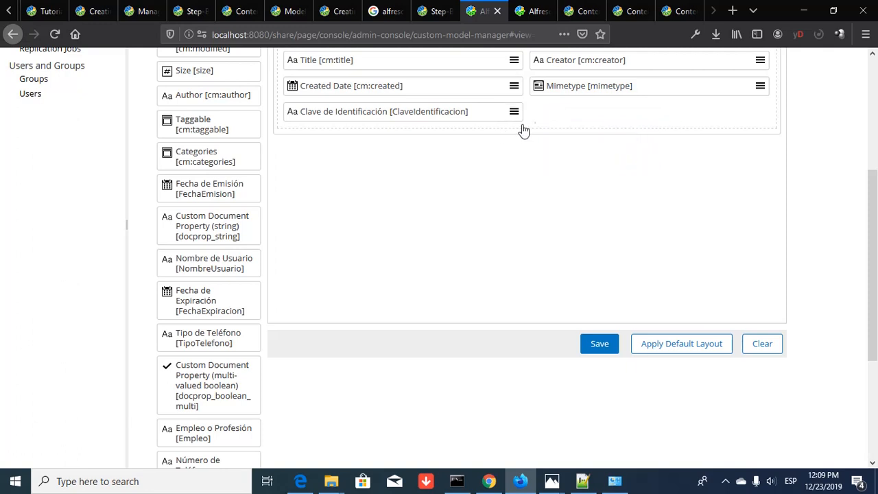
left_click_drag(194, 440, 519, 113)
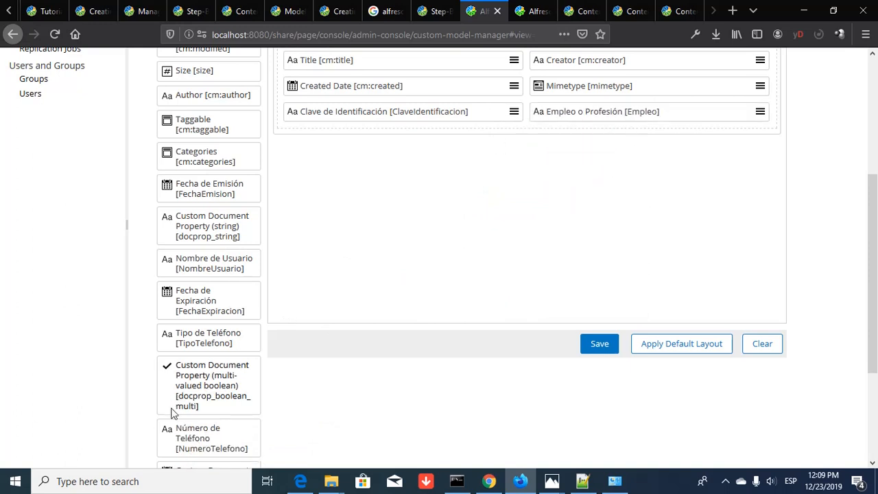
left_click_drag(200, 343, 371, 130)
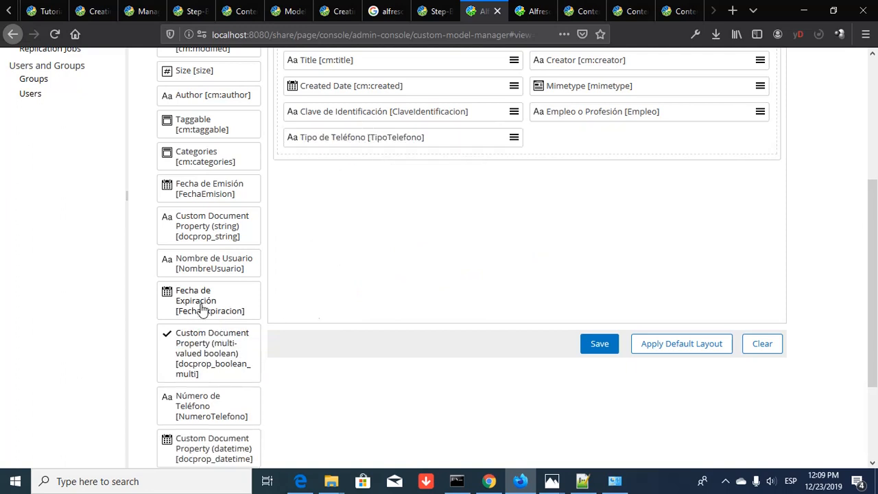
left_click_drag(199, 307, 521, 143)
left_click_drag(197, 353, 729, 155)
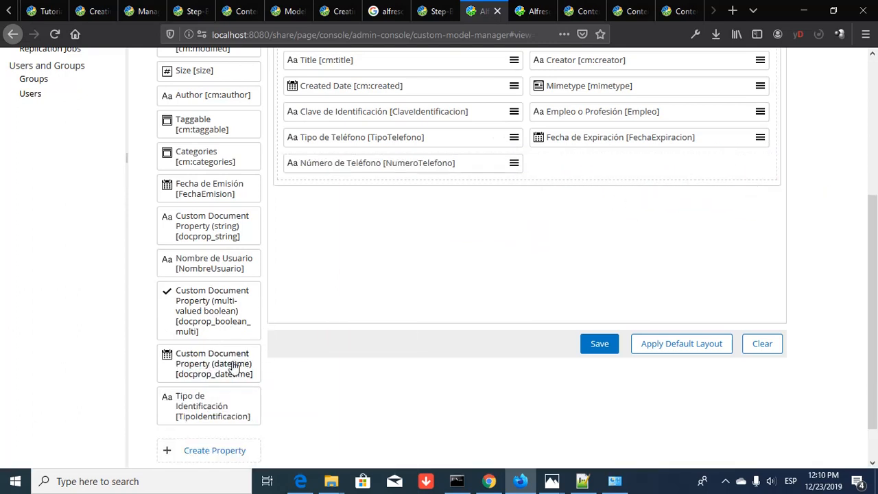
left_click_drag(205, 411, 528, 175)
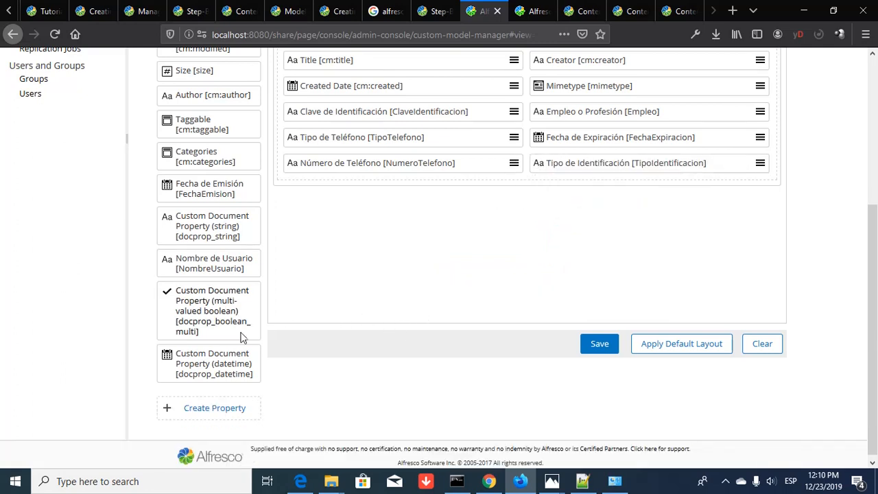
left_click_drag(227, 272, 741, 179)
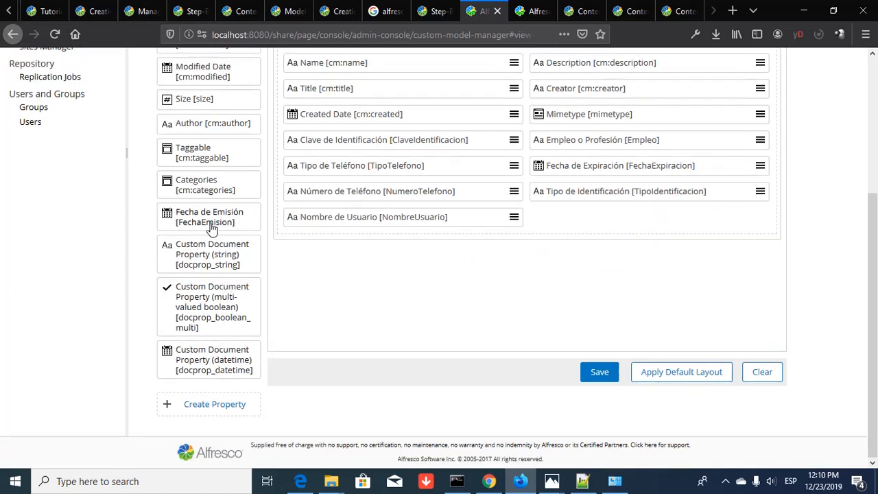
left_click_drag(212, 229, 513, 224)
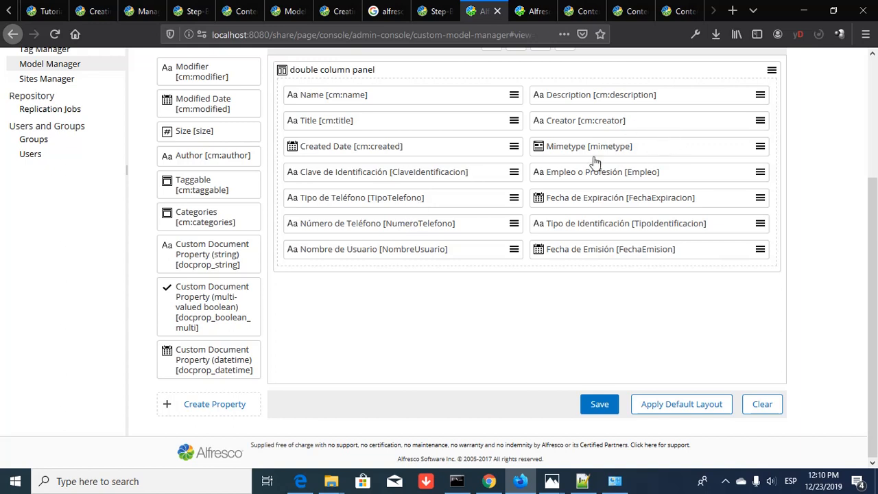
- Move the Nombre de Usuario field beside Clave de Identificación in the panel
left_click(348, 174)
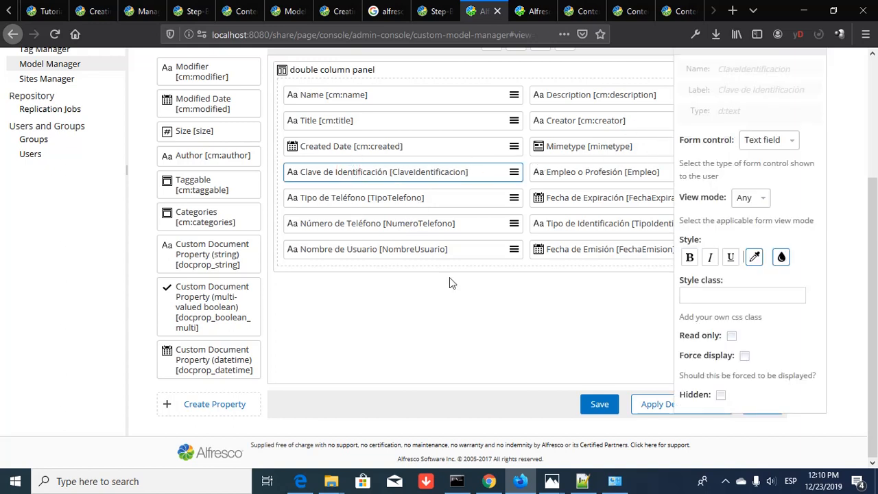
scroll(449, 277, "up", 2)
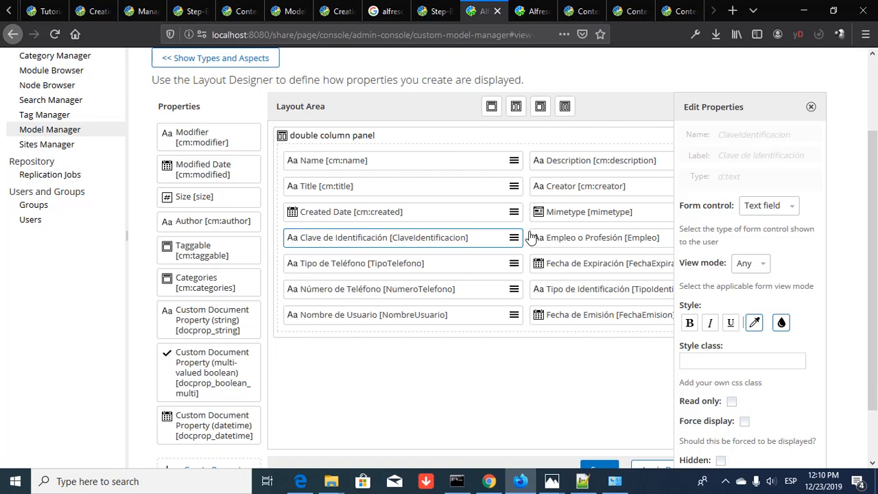
left_click(405, 318)
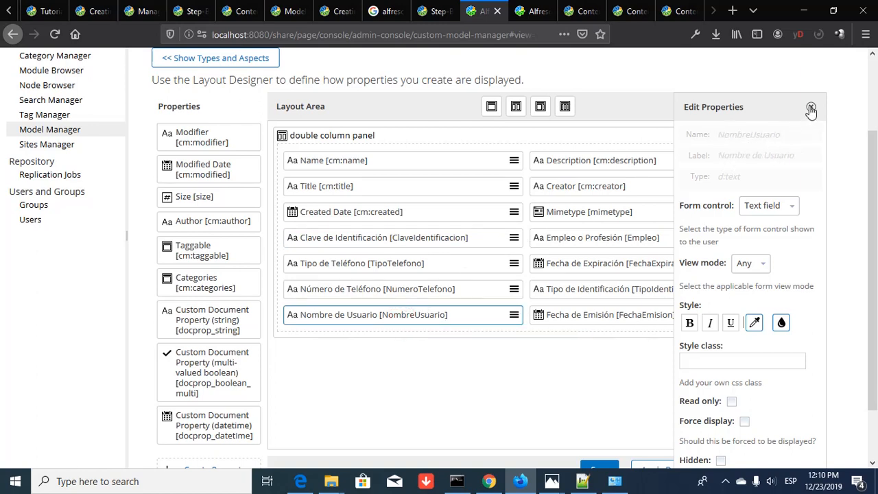
left_click(810, 107)
left_click(354, 319)
left_click(810, 107)
left_click_drag(361, 315, 534, 238)
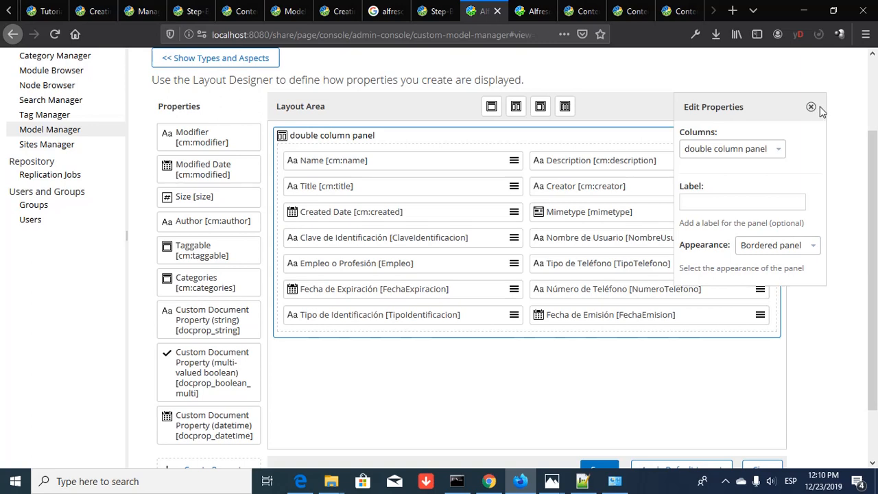
left_click(810, 110)
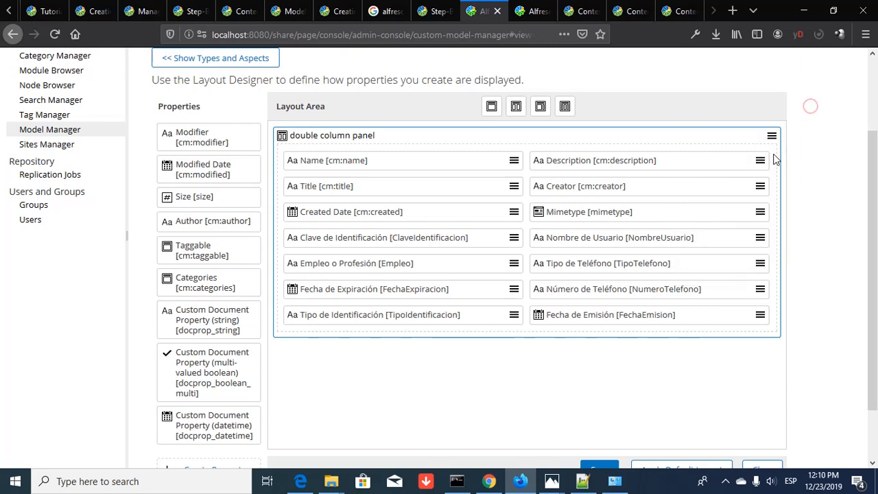
- Delete the Tipo de Identificación field from the layout panel
left_click(315, 240)
left_click(553, 237)
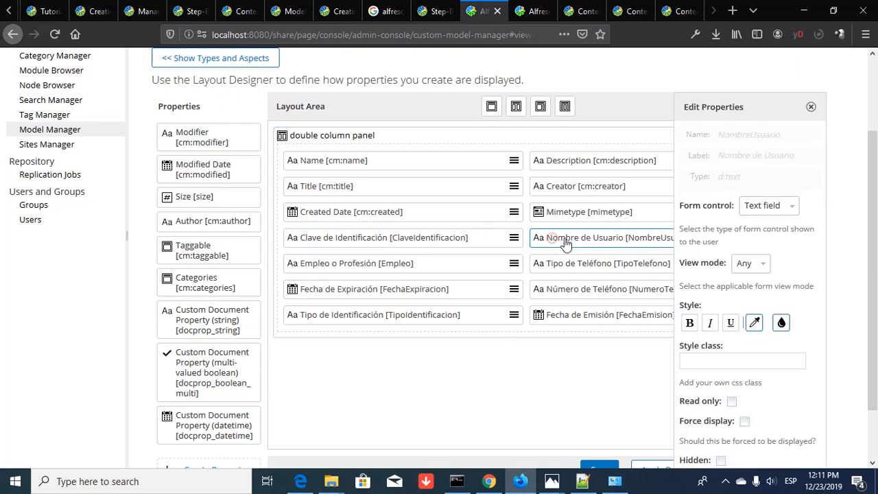
left_click(811, 108)
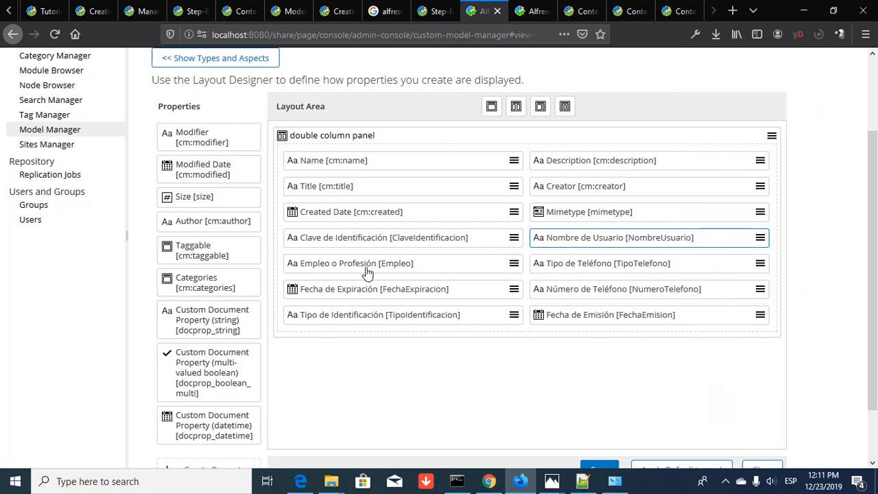
left_click(350, 320)
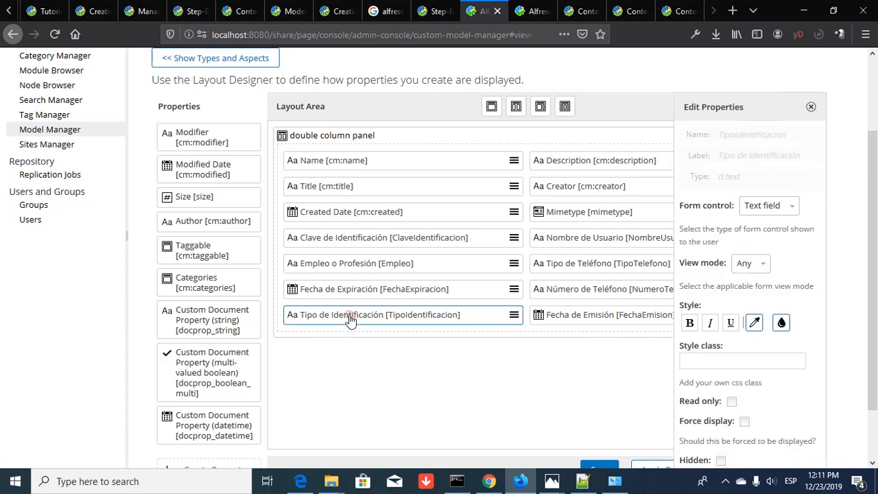
left_click(811, 107)
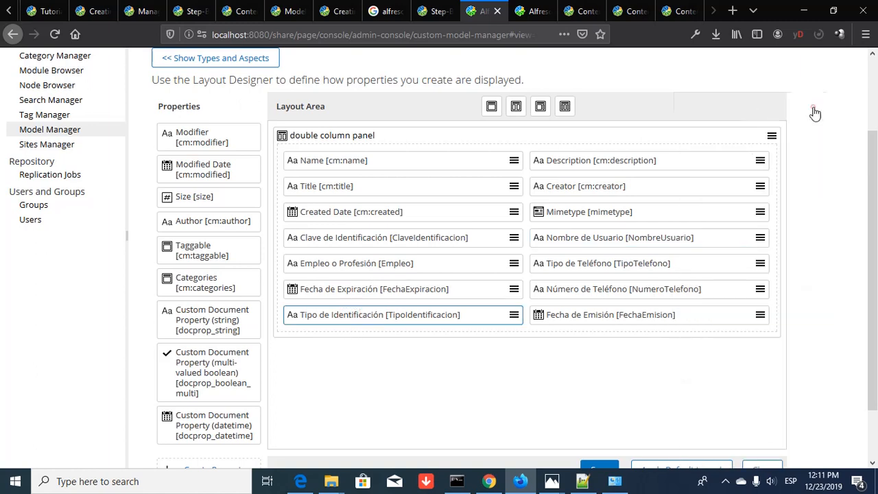
left_click(478, 315)
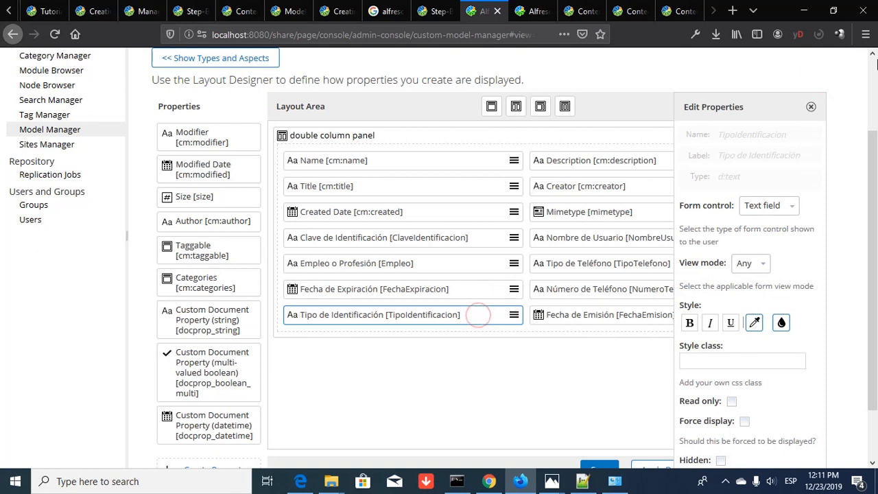
left_click(811, 108)
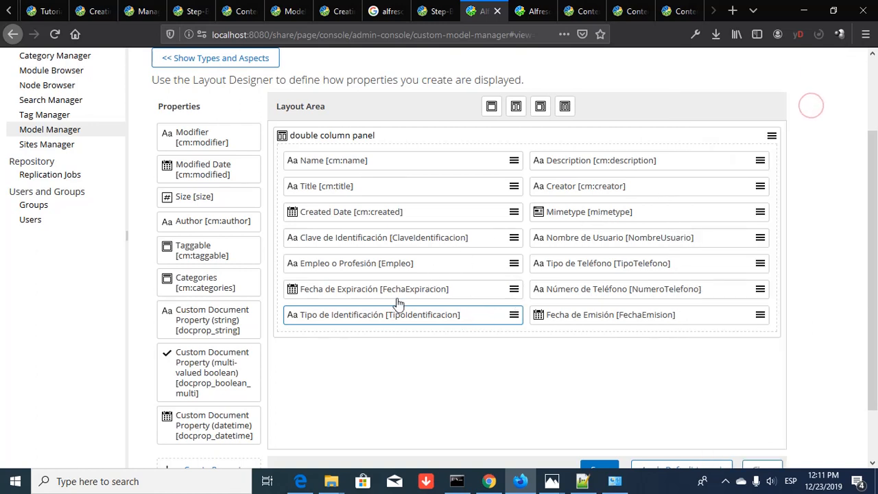
left_click(381, 316)
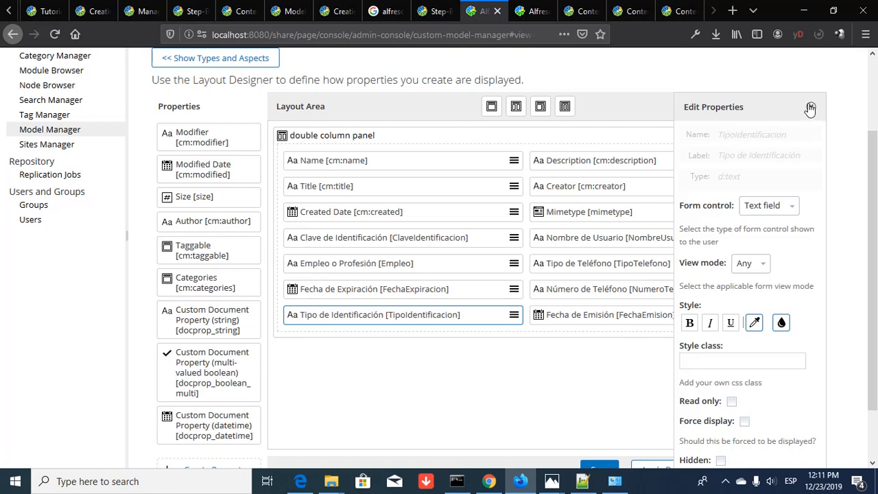
left_click(810, 109)
left_click(513, 316)
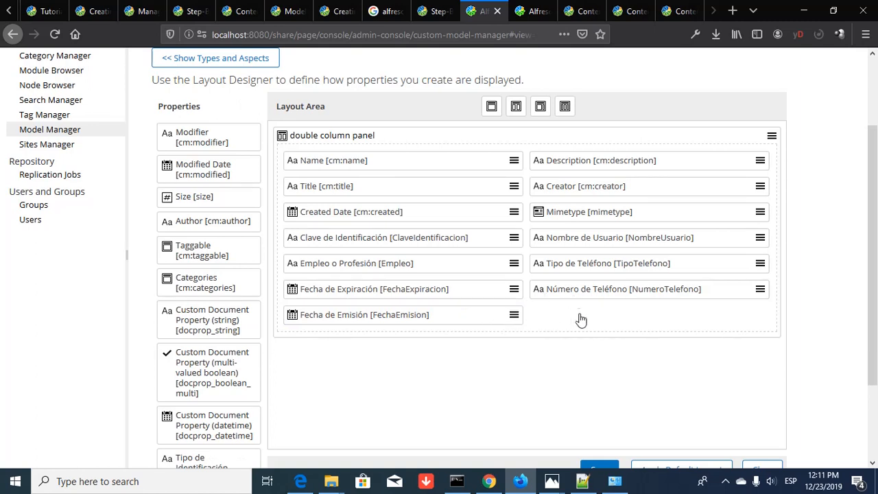
- Drag Tipo de Identificación back into the panel beside Fecha de Emisión
mouse_move(503, 315)
left_click(557, 317)
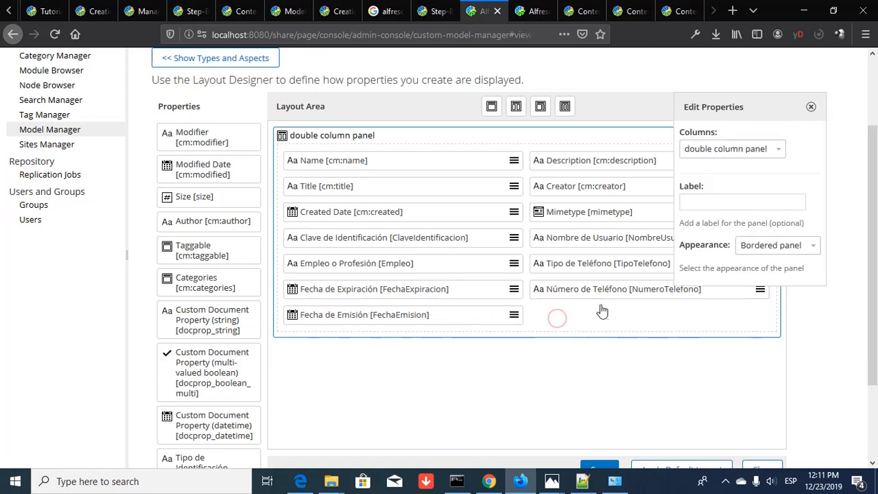
left_click(810, 106)
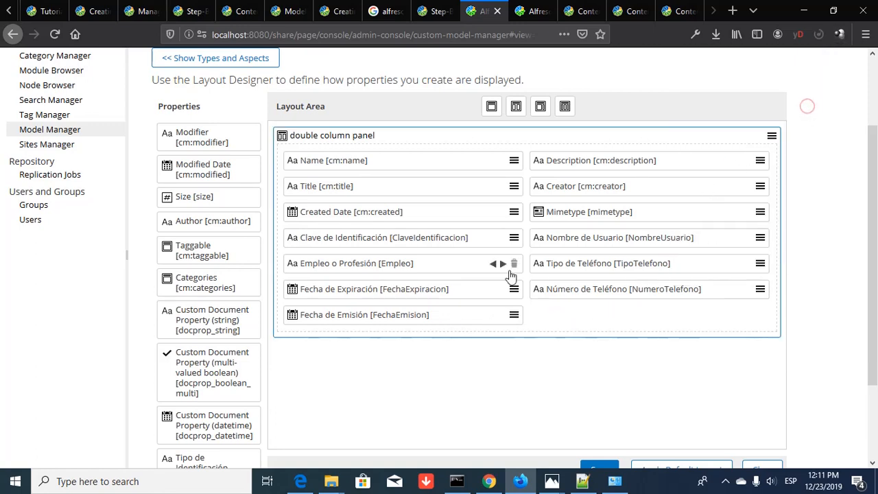
scroll(364, 334, "down", 3)
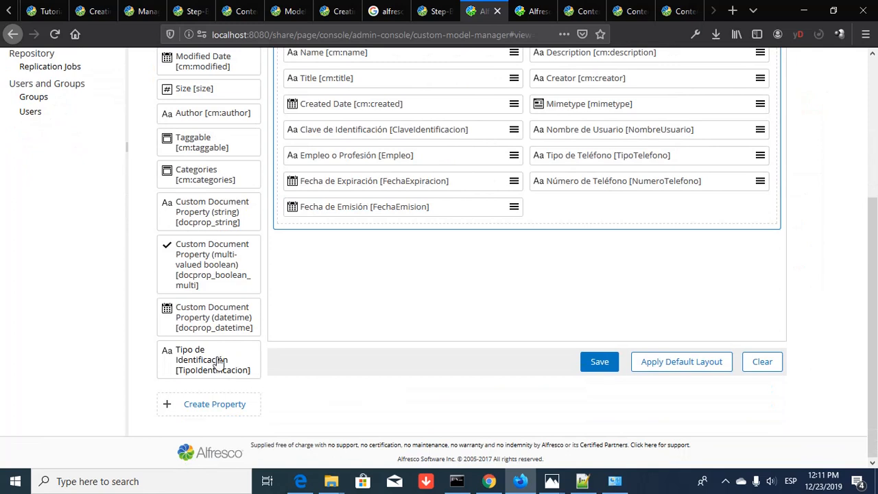
left_click_drag(217, 361, 533, 208)
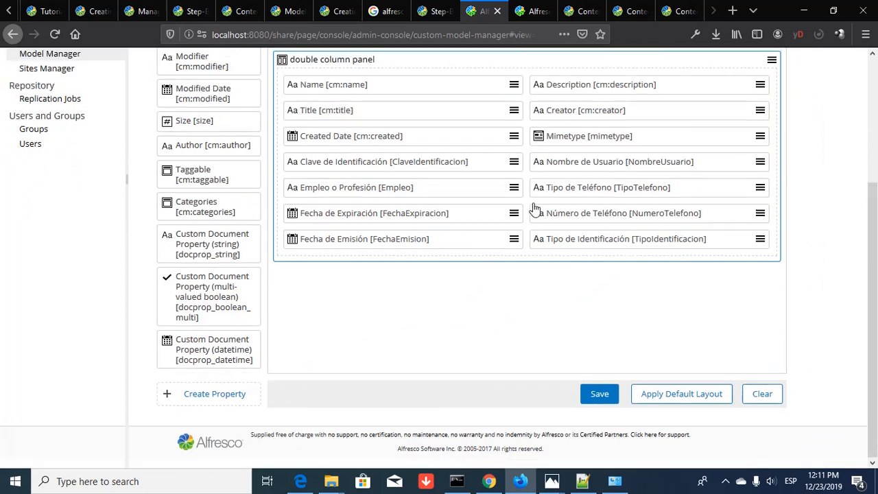
left_click(593, 257)
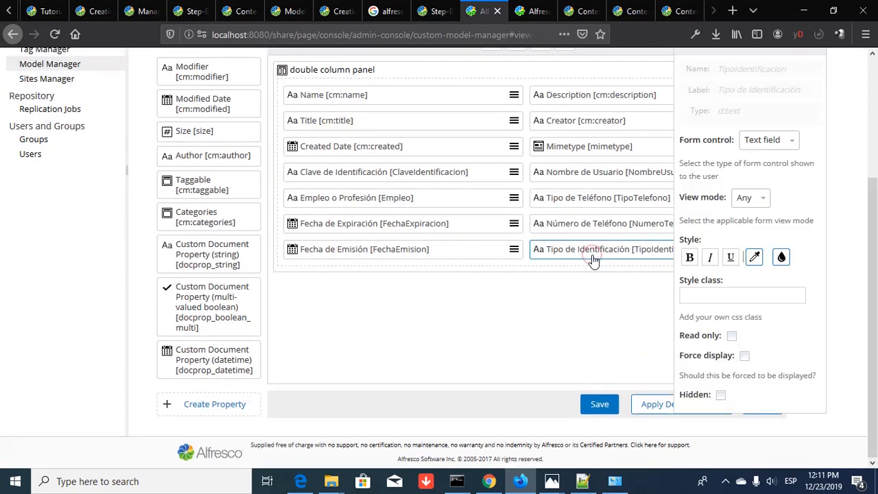
scroll(815, 127, "up", 2)
left_click(814, 108)
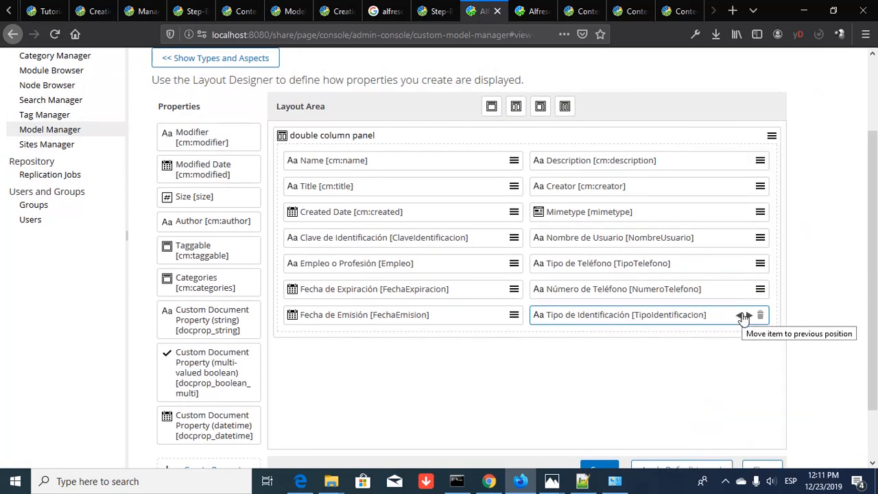
- Shift Tipo de Identificación and Tipo de Teléfono to the left column, Empleo o Profesión to the right
left_click(741, 315)
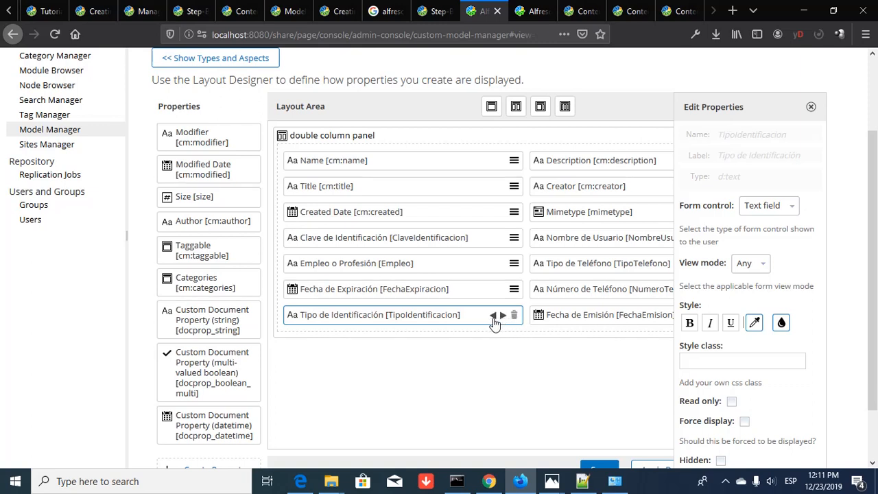
left_click(494, 317)
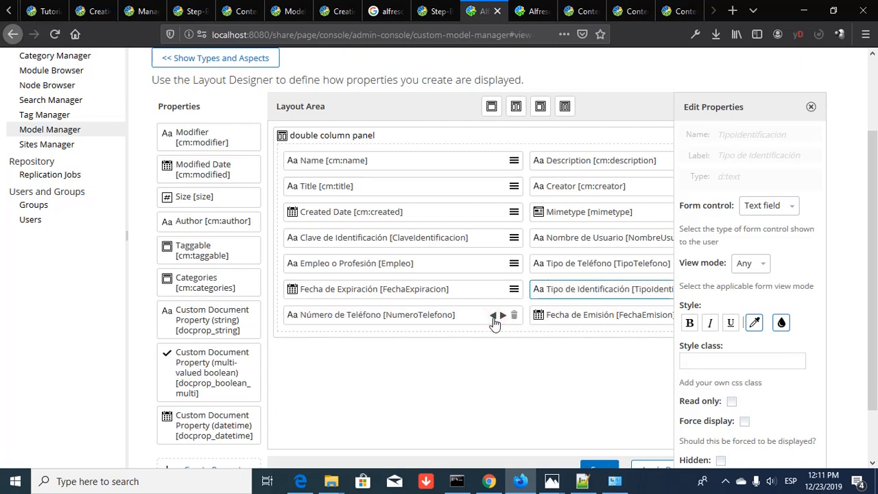
left_click(811, 108)
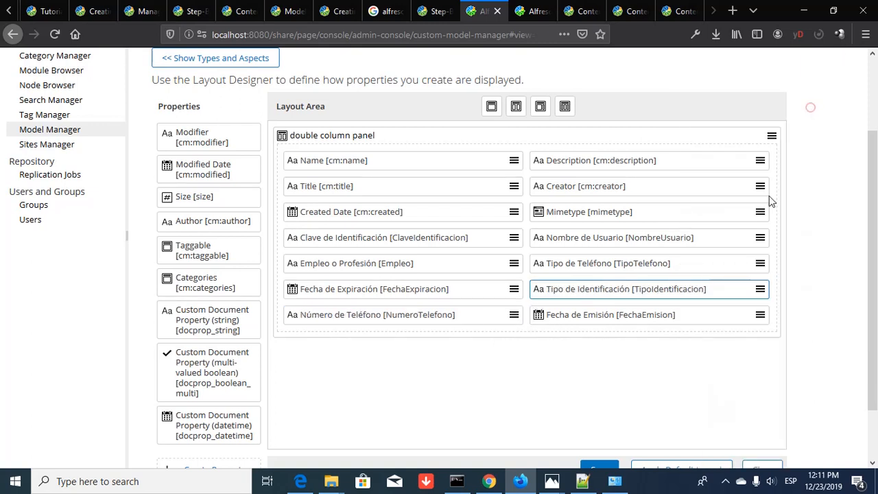
left_click(741, 290)
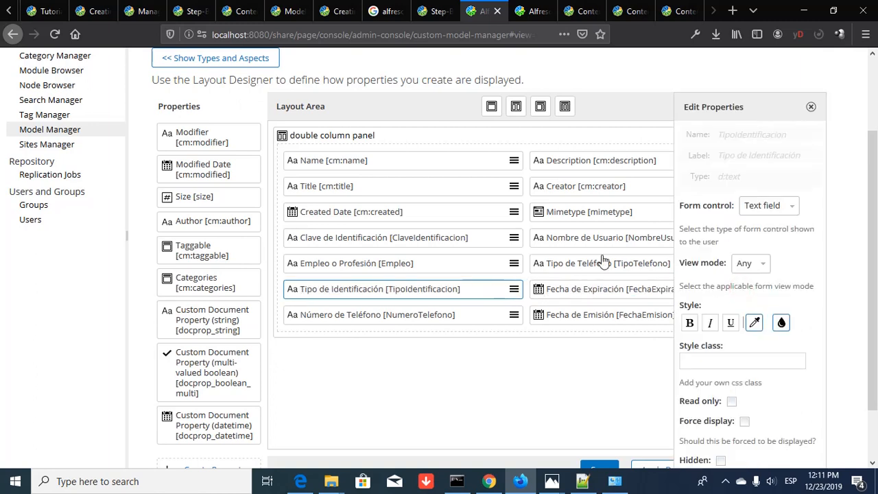
left_click(811, 108)
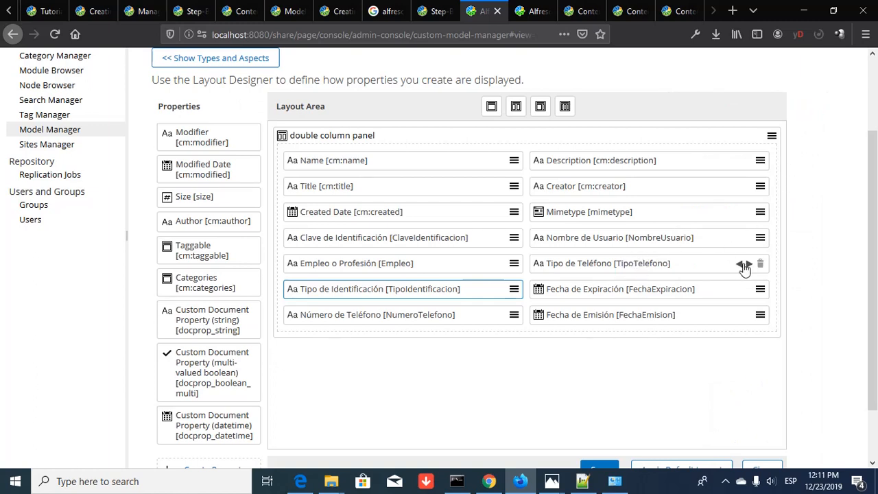
left_click(741, 265)
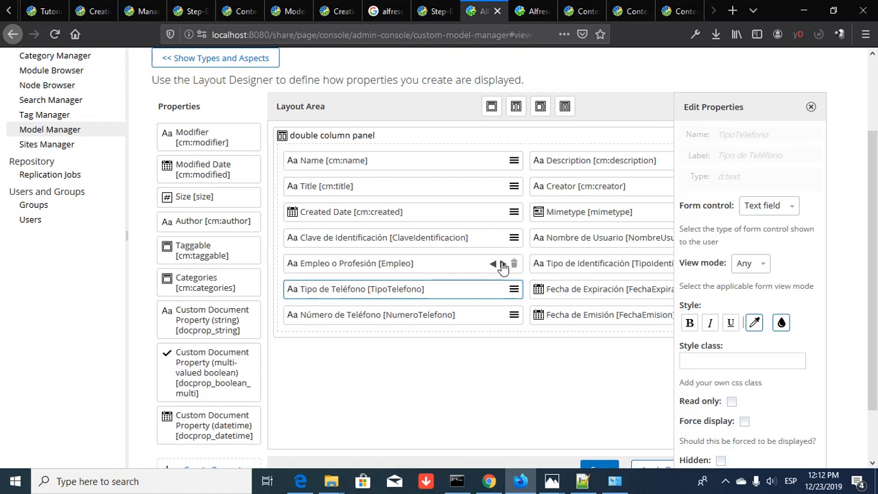
left_click(503, 265)
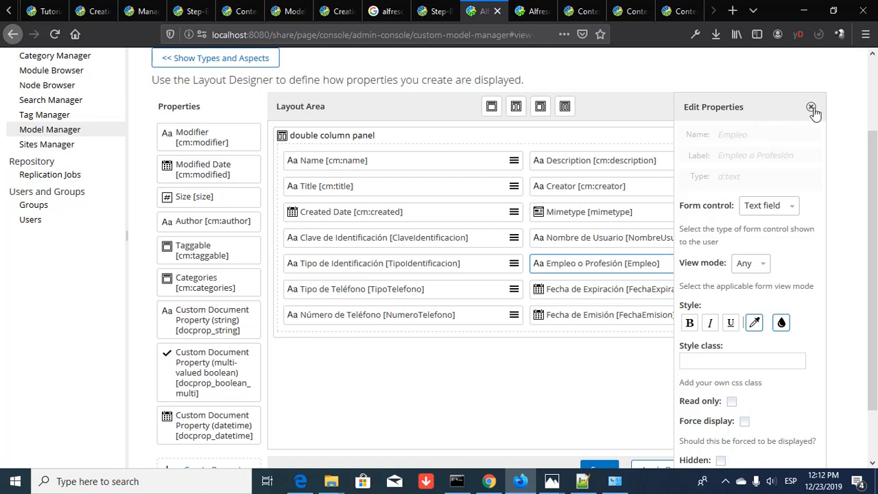
left_click(810, 107)
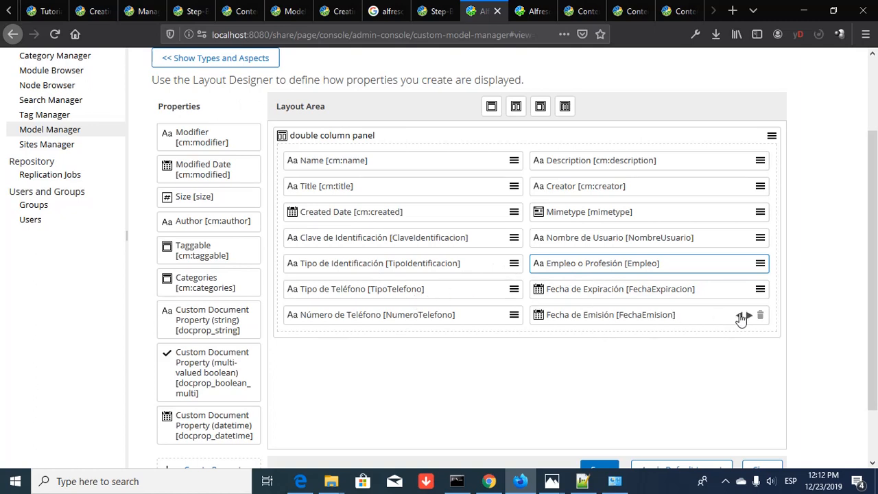
- Swap Fecha de Emisión with Número de Teléfono and move Fecha de Expiración and Tipo de Teléfono into the right column
left_click(740, 314)
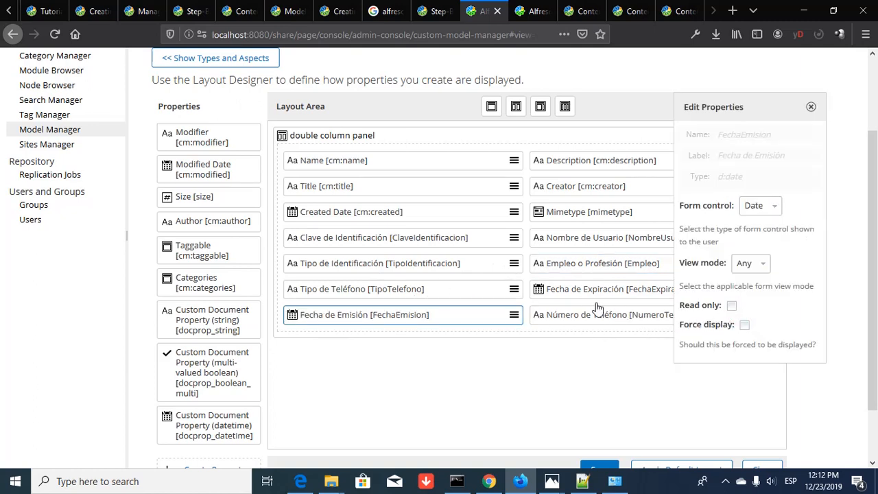
left_click(811, 108)
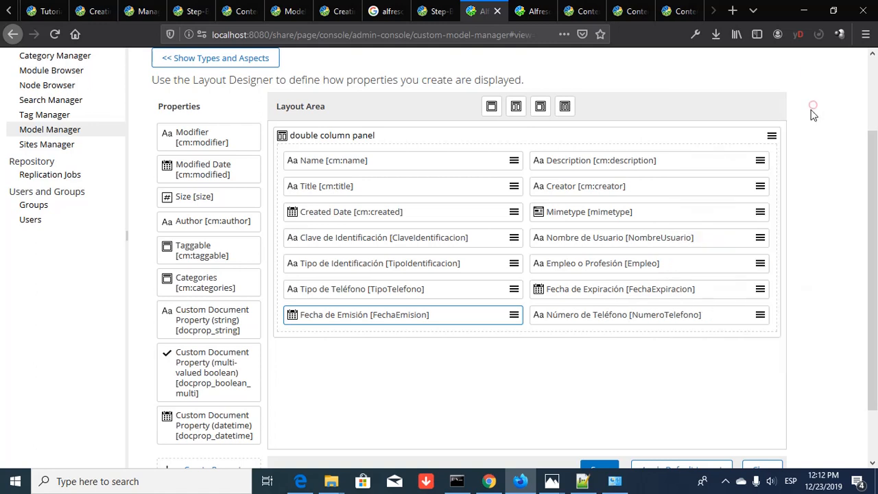
left_click(749, 291)
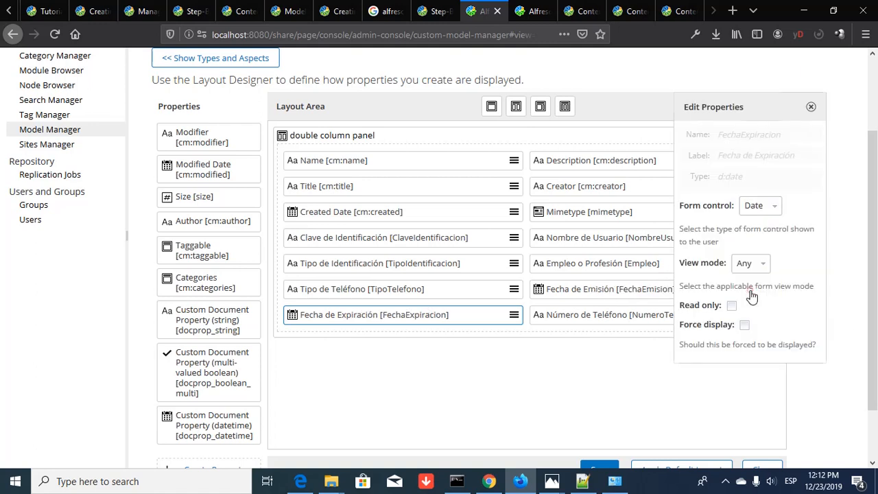
left_click(811, 107)
mouse_move(743, 292)
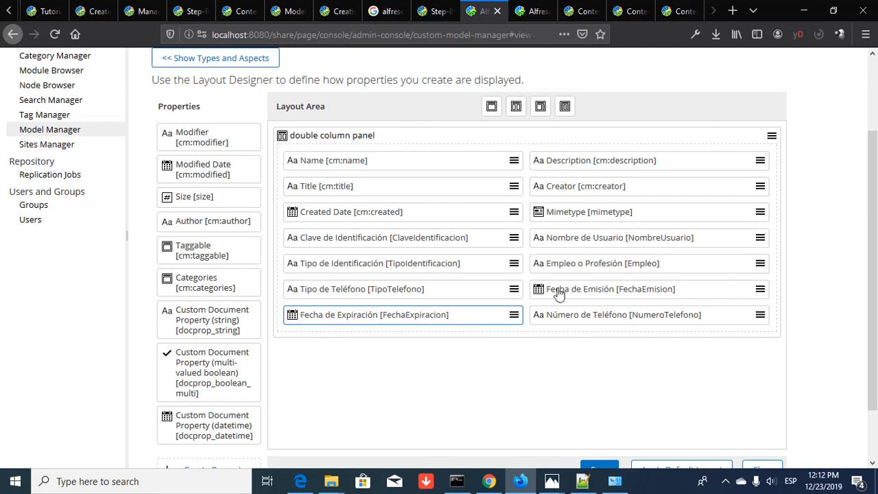
left_click(502, 290)
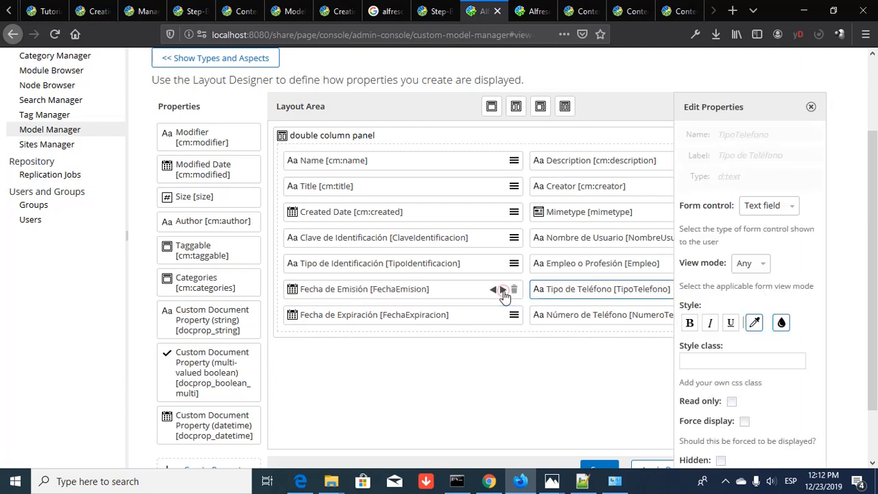
left_click(811, 108)
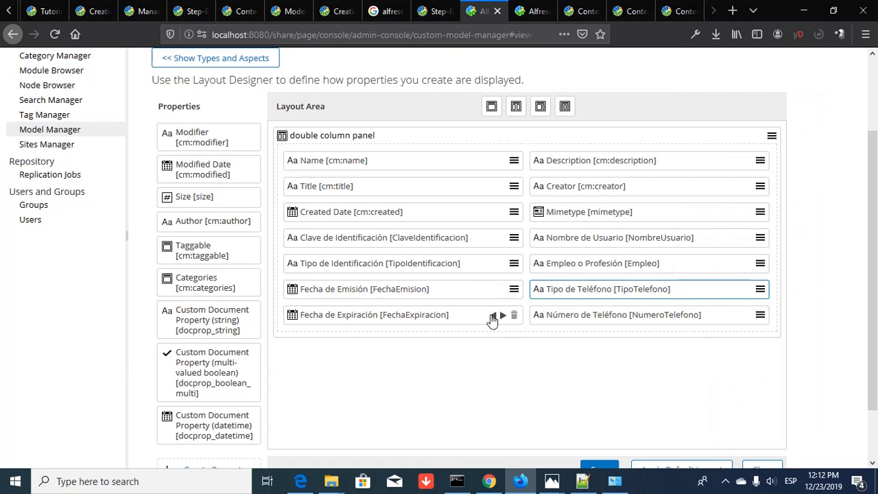
left_click(491, 317)
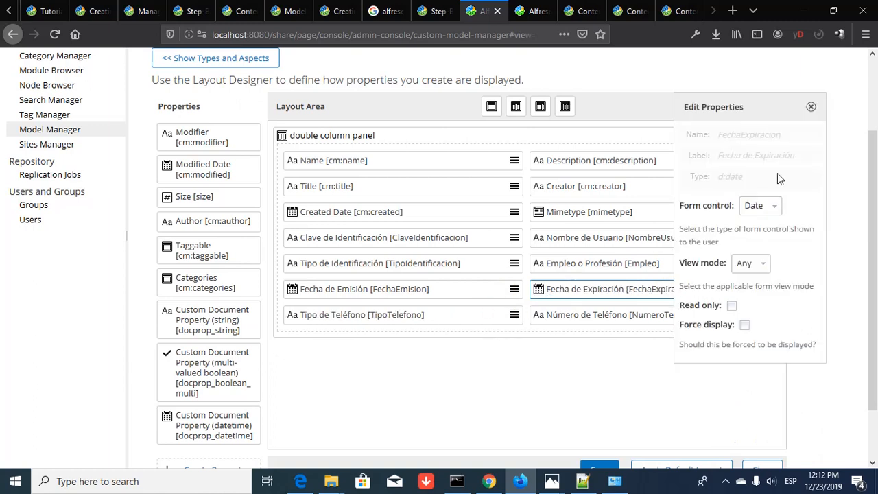
left_click(812, 108)
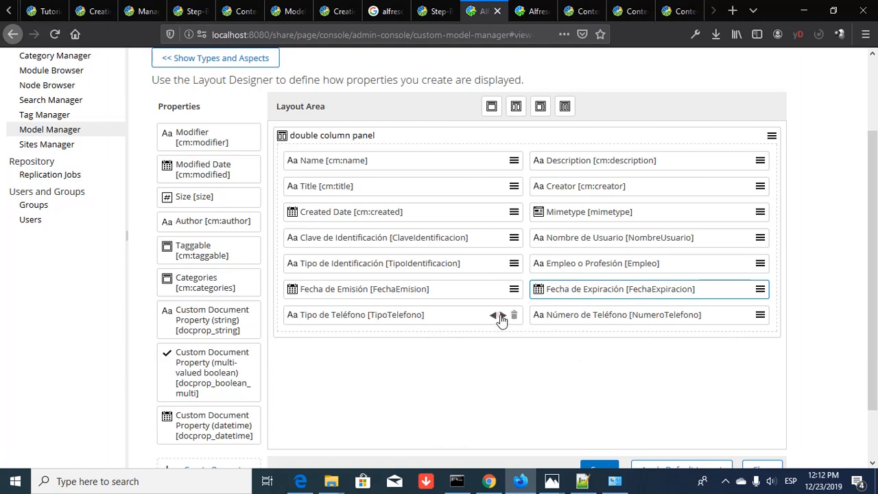
left_click(502, 316)
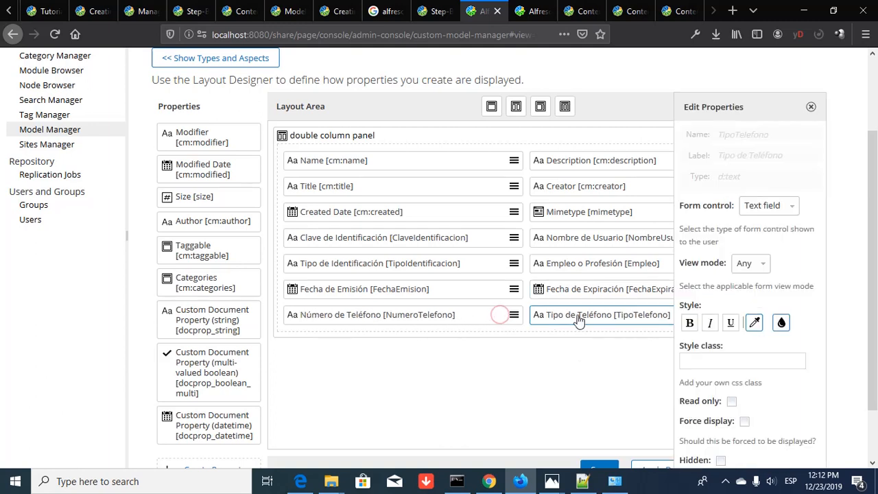
left_click(811, 107)
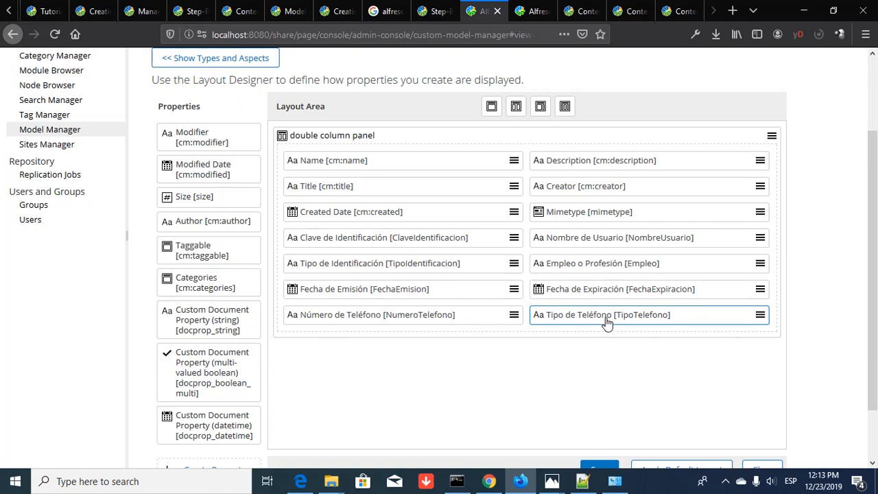
- Save the documentoIdentidad layout and go back to the model's types and aspects list
scroll(608, 324, "down", 2)
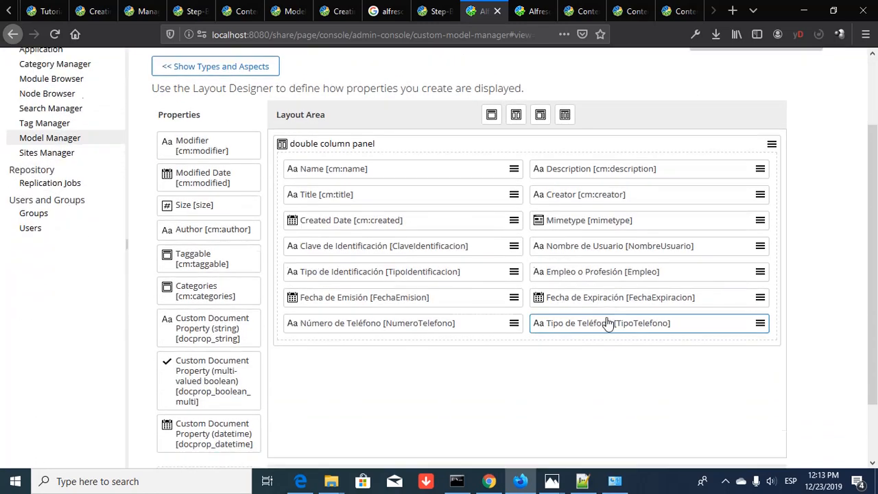
scroll(607, 323, "up", 4)
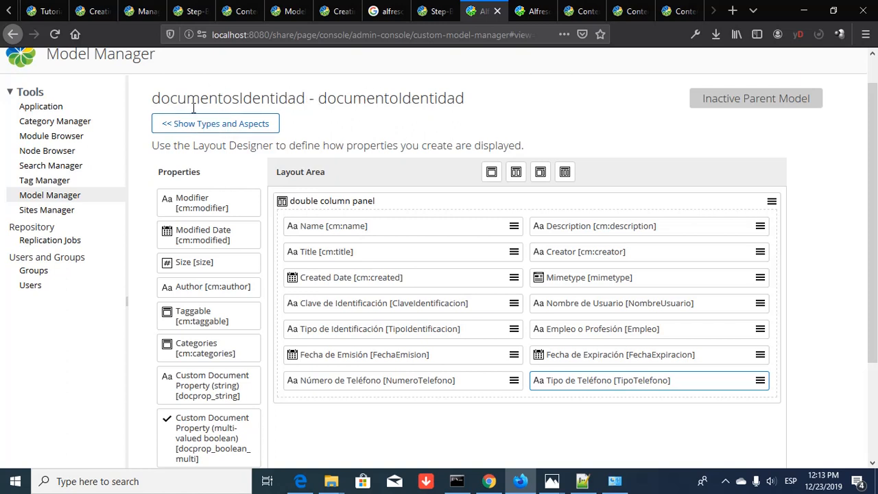
scroll(573, 126, "down", 3)
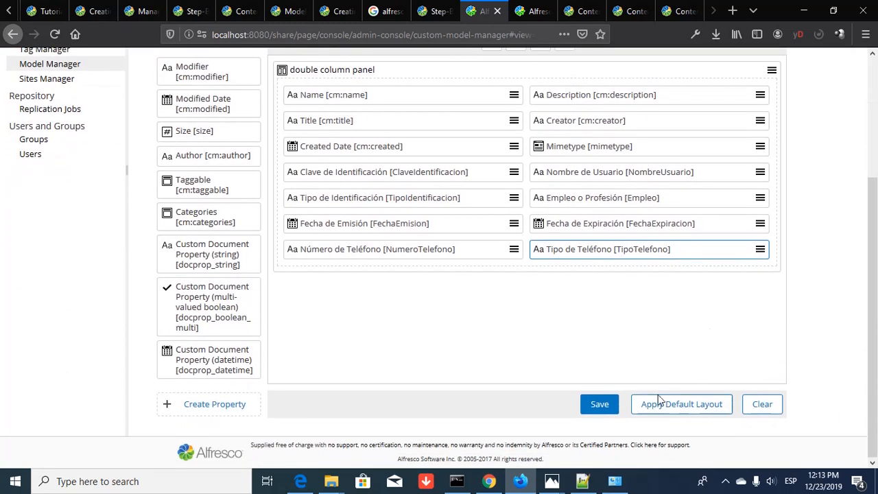
left_click(600, 406)
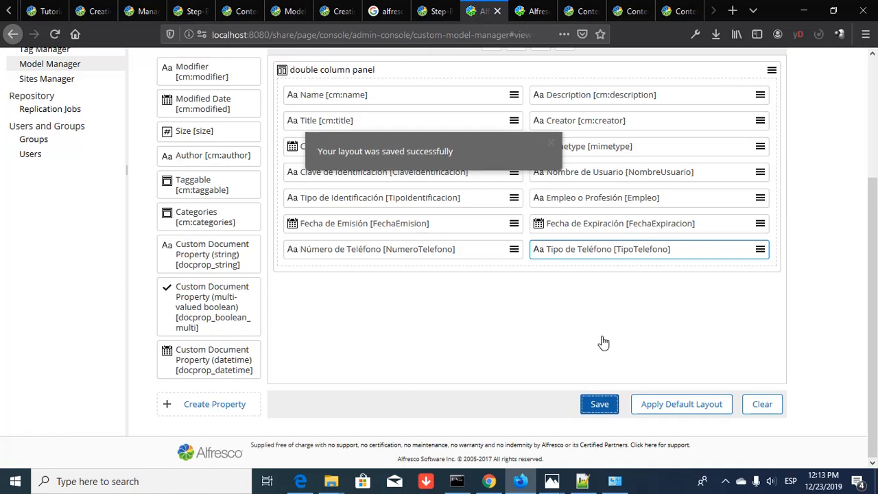
scroll(603, 341, "up", 4)
scroll(603, 341, "down", 4)
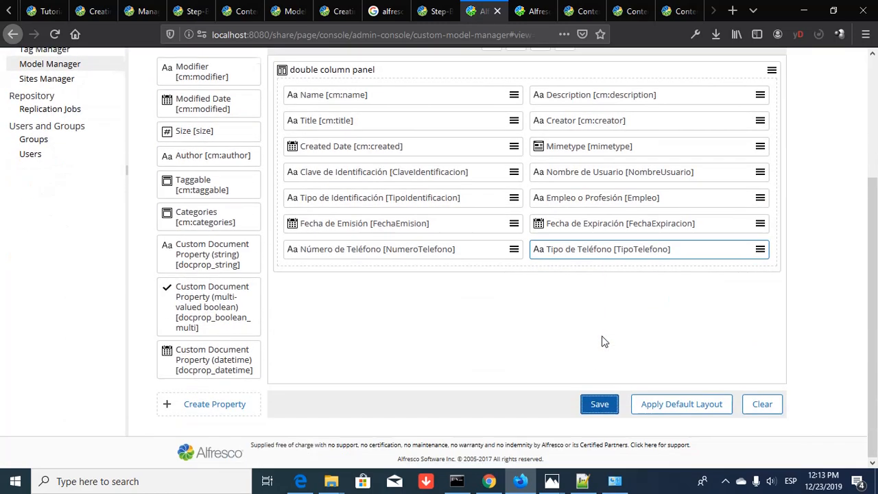
scroll(609, 339, "up", 4)
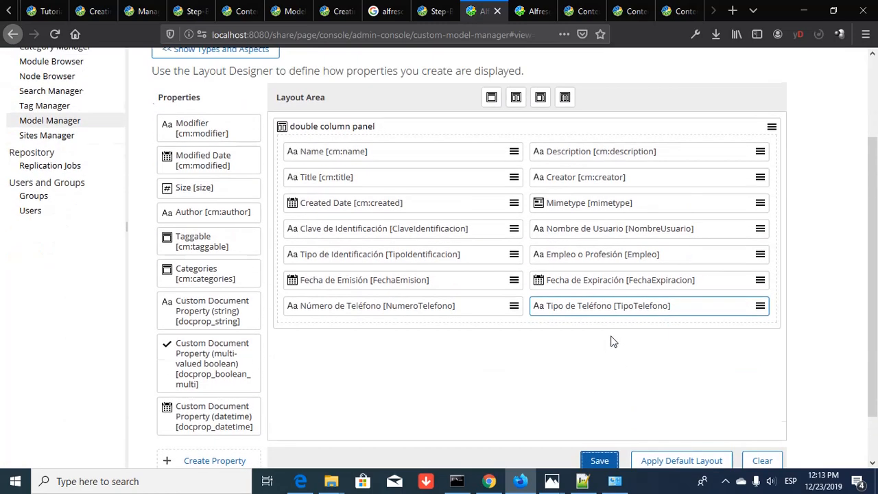
scroll(613, 341, "down", 4)
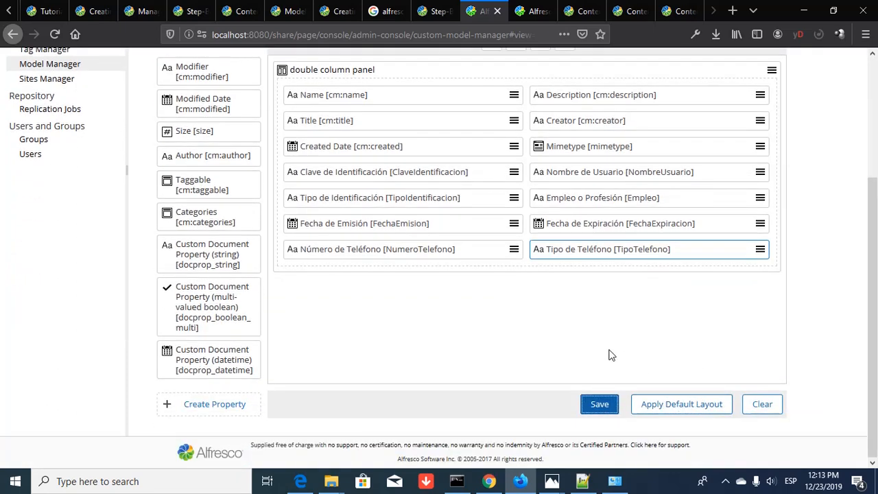
scroll(612, 355, "up", 4)
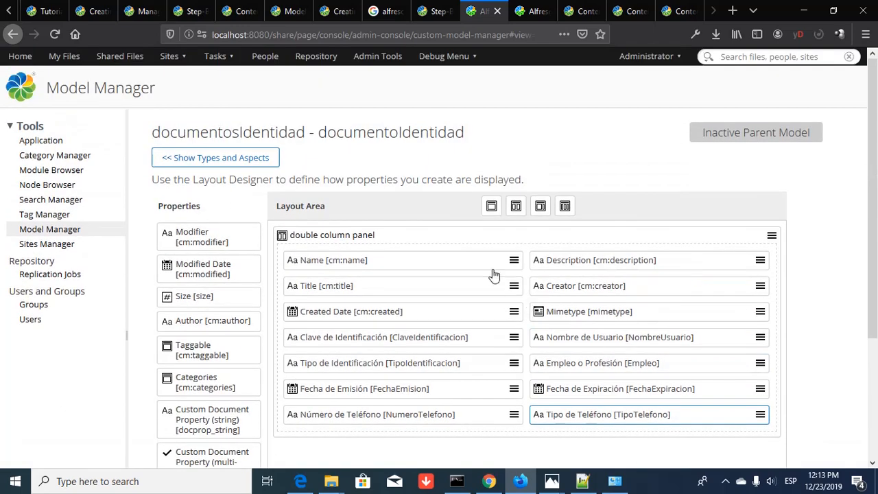
left_click(248, 160)
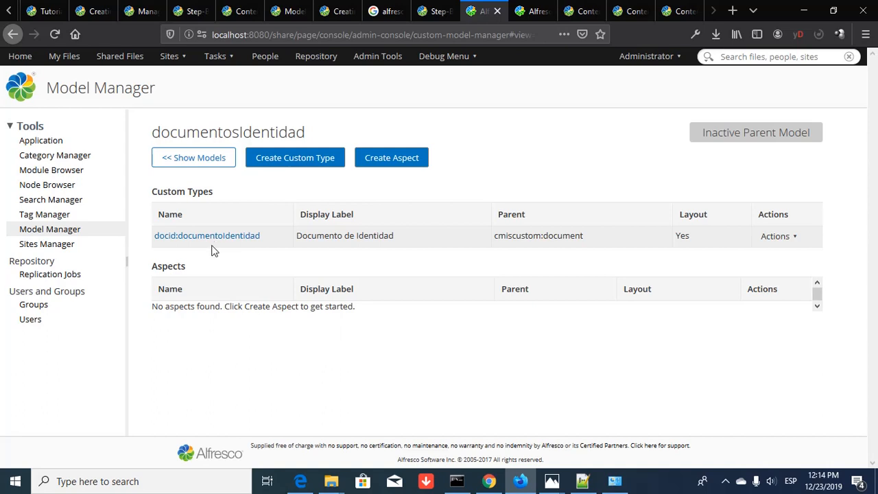
- Start a documentoAutorizable aspect, look through its parent aspect choices, then cancel it
left_click(397, 157)
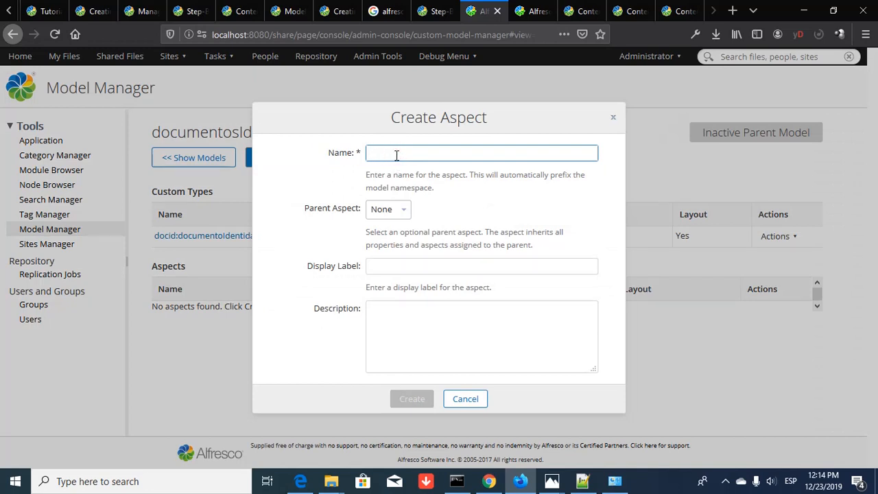
left_click_drag(366, 122, 513, 160)
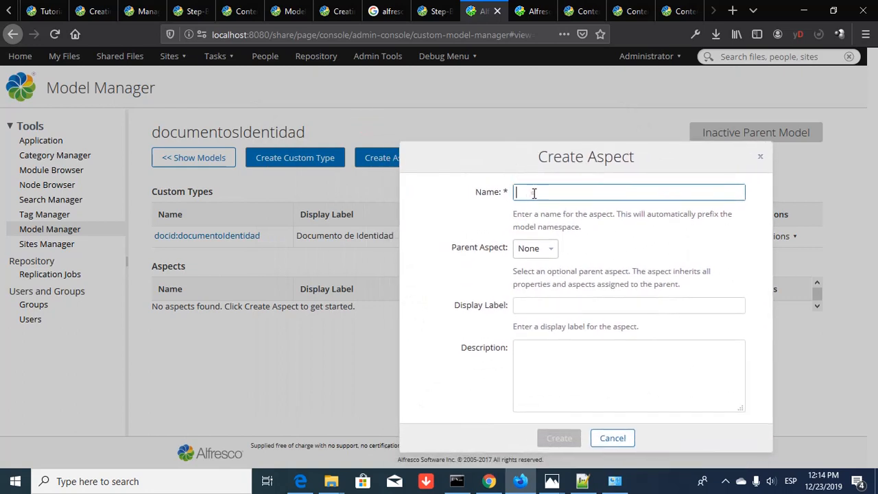
type("documento")
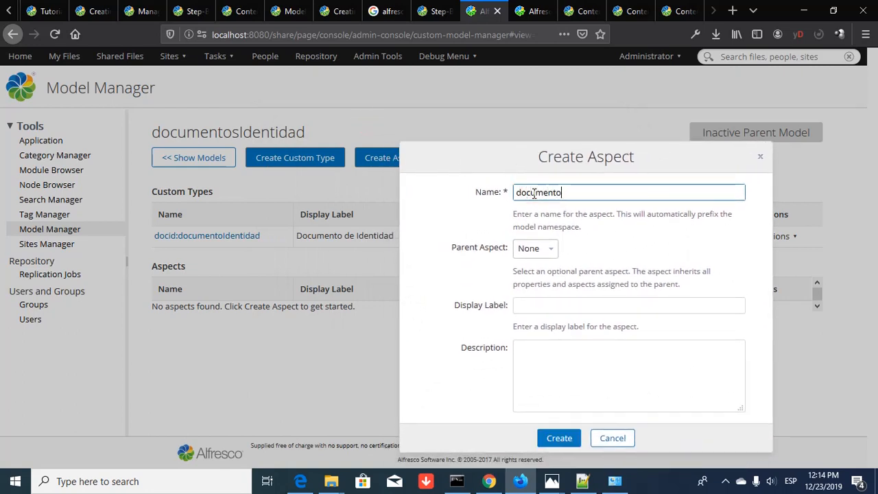
type("Autorizable")
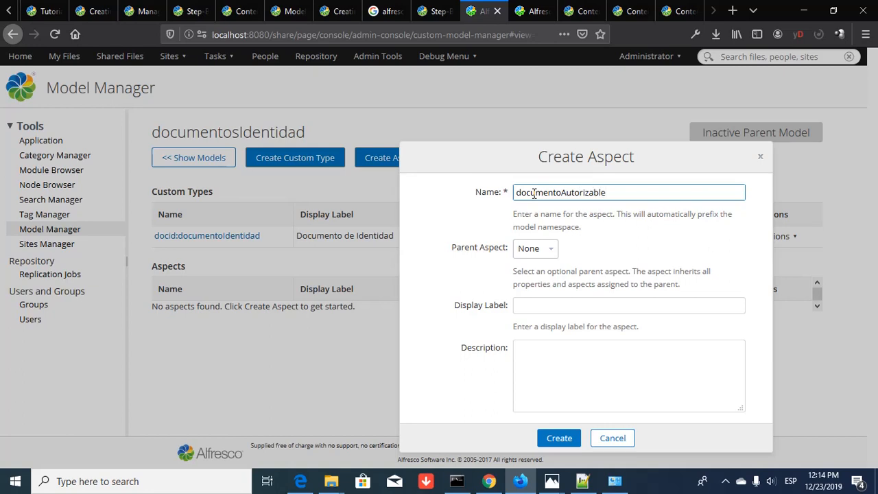
left_click(552, 250)
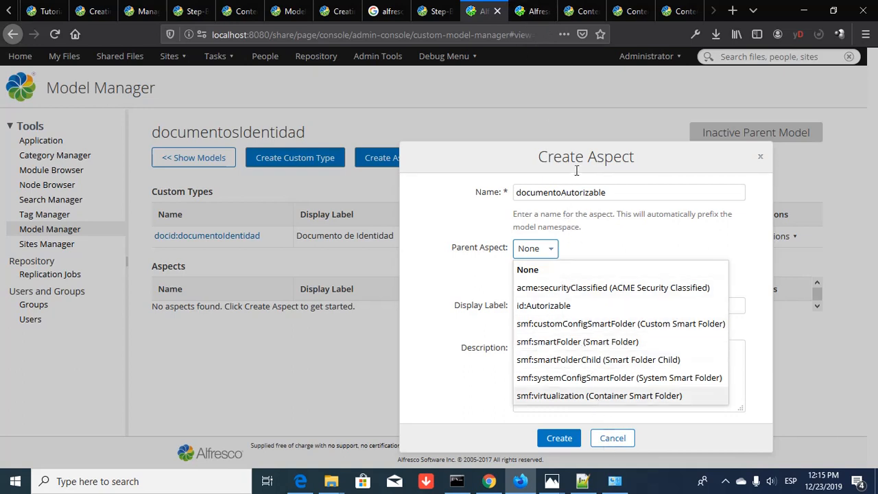
left_click(612, 438)
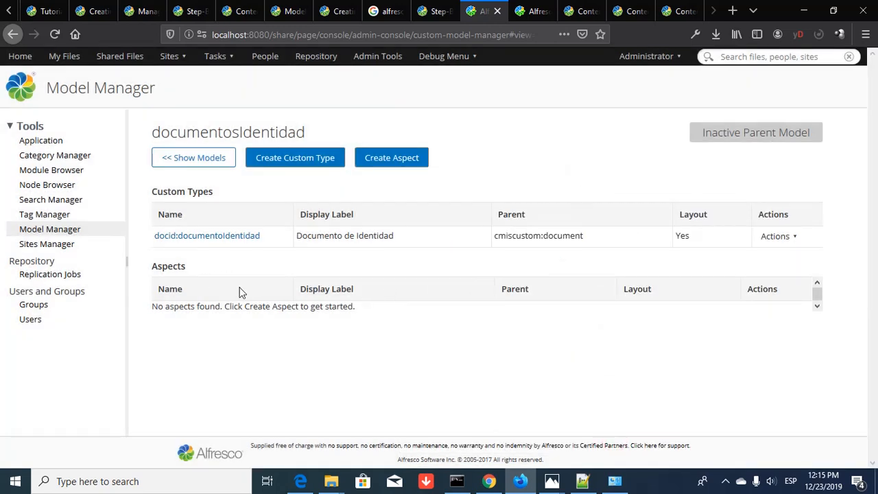
- Create aspect documentoAutorizable, labelled Documento Autorizable, described 'Información sobre la autorización del revisor del documento'
left_click(387, 159)
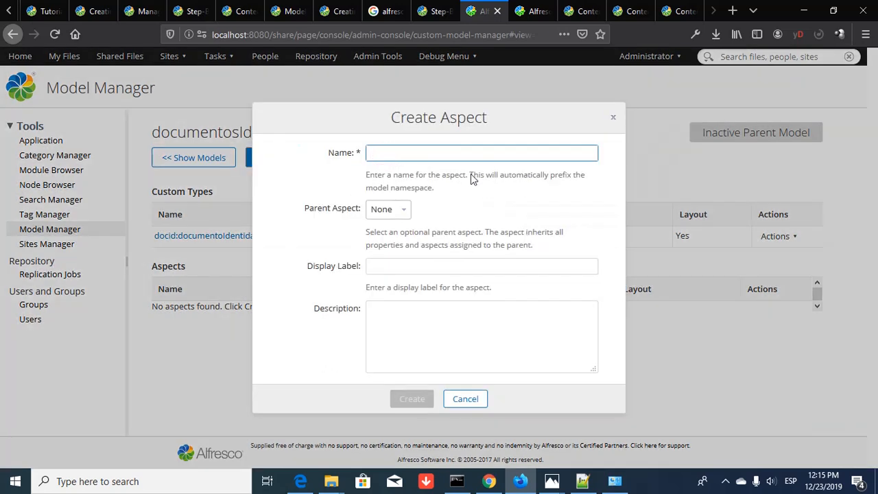
left_click(444, 154)
type("documentoAutorizable")
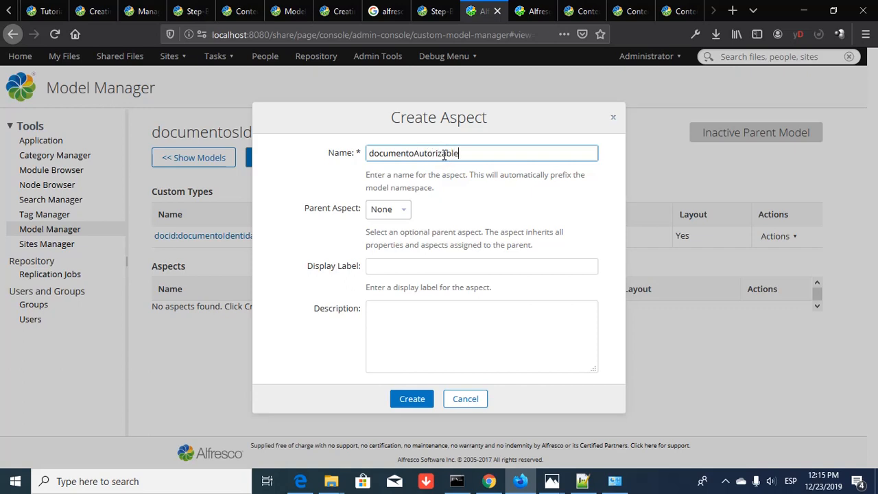
left_click(414, 268)
type("D")
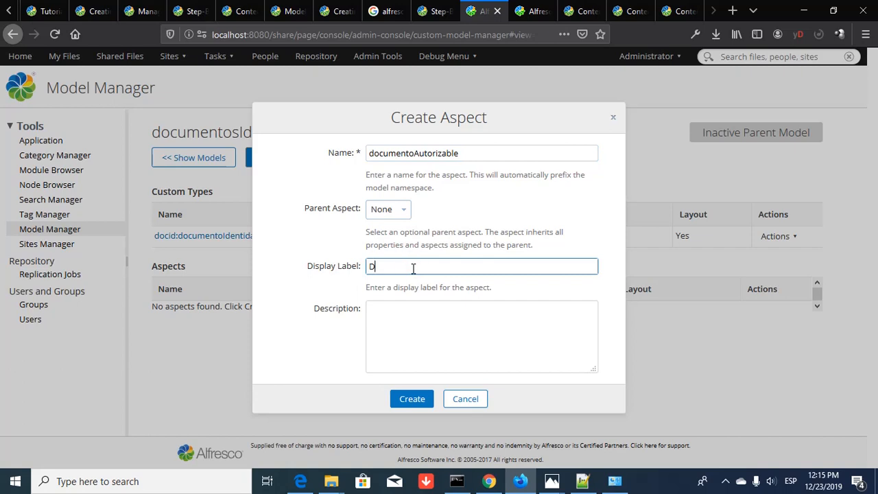
type("ocumento Autorizable")
key("Tab")
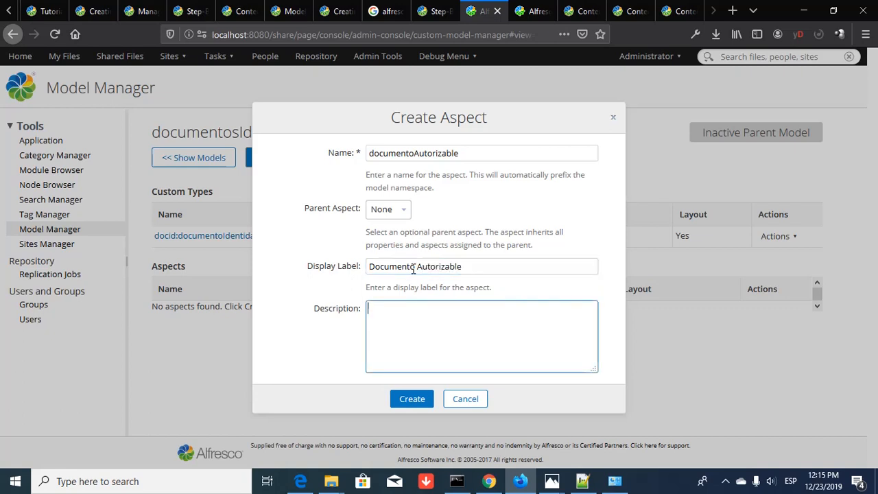
type("Información sobre l")
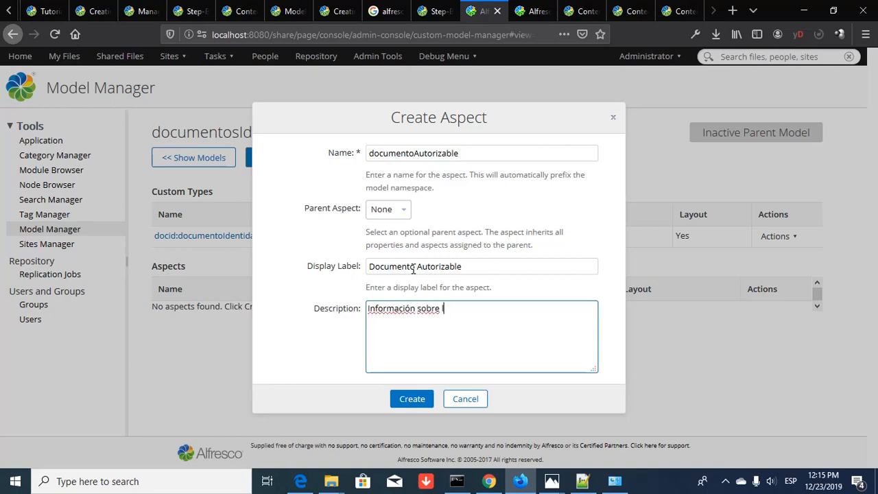
type("a autorización del revis")
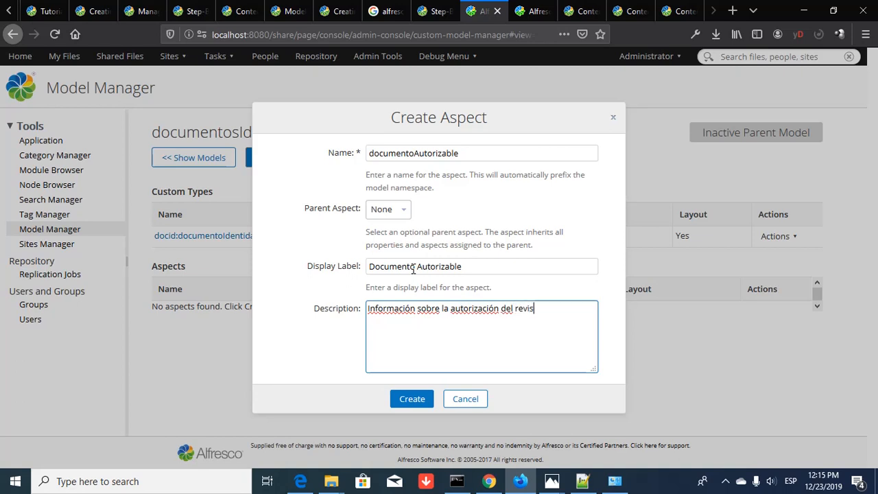
type("or del documento")
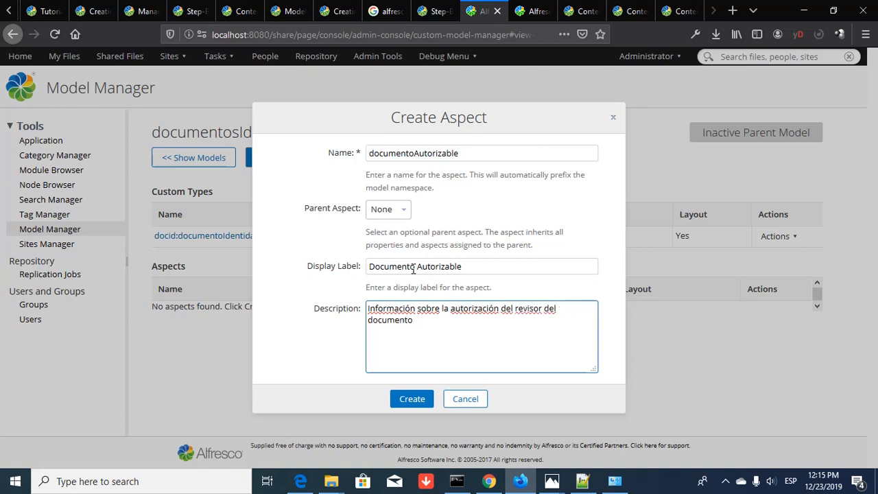
left_click(410, 400)
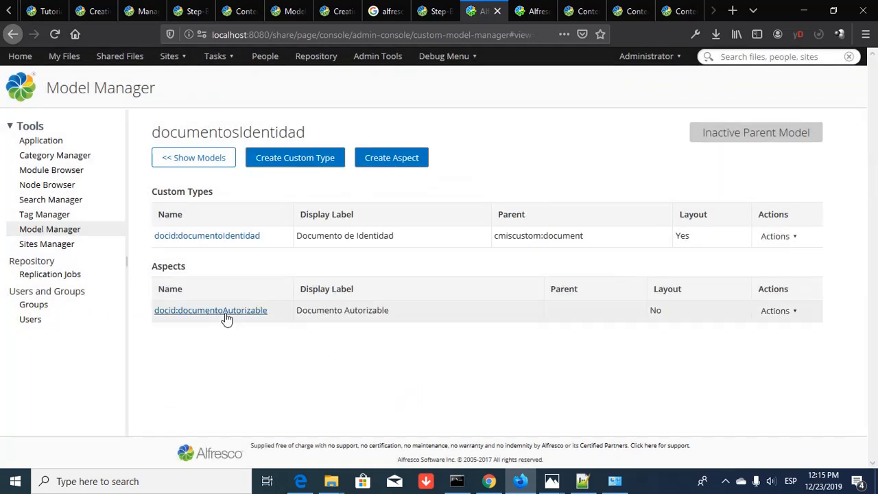
left_click(226, 316)
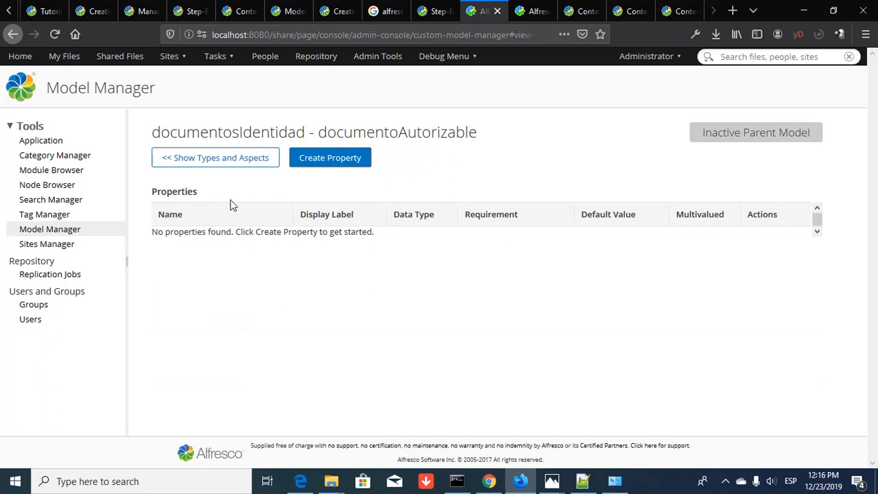
- Start property NombreAutorizado, labelled 'Nombre del Funcionario que Autoriza', with its authorising-official description
left_click(320, 163)
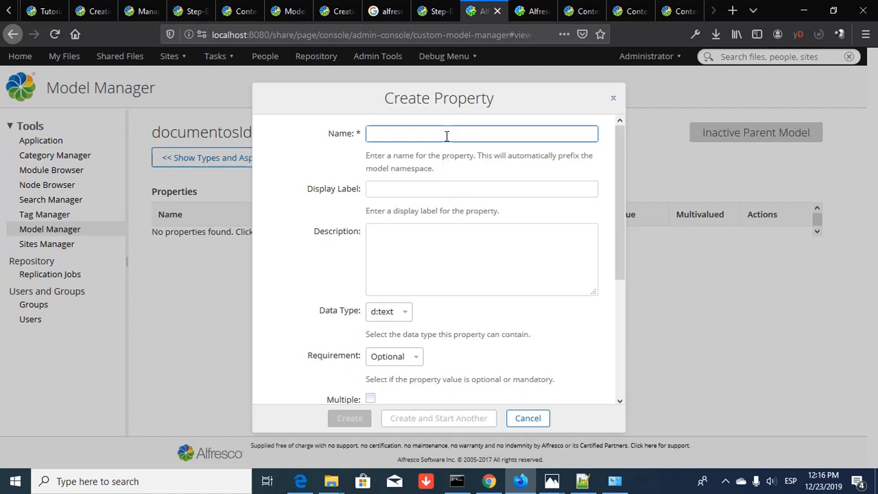
type("Nombr")
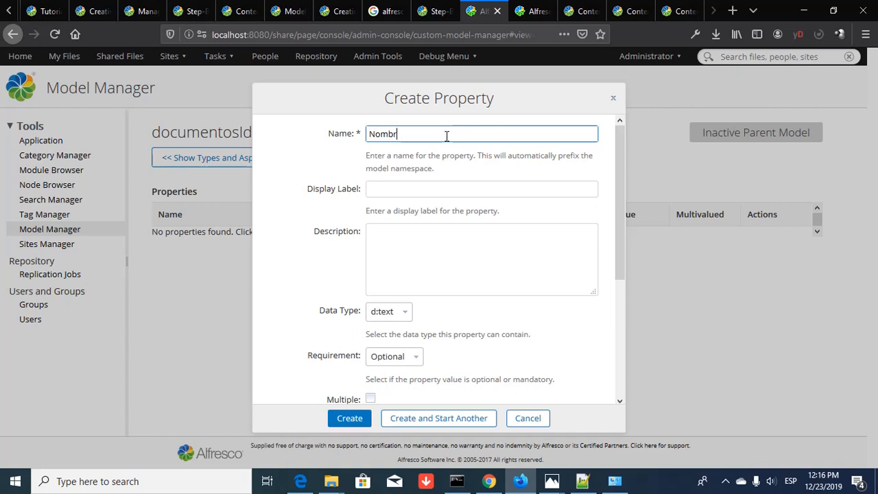
type("eAutorizador")
key("Tab")
type("N")
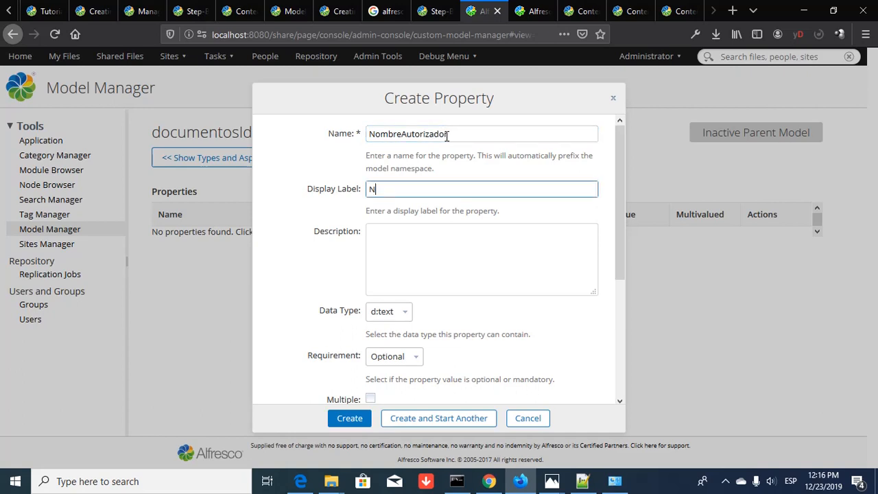
type("ombre del Funcionario que")
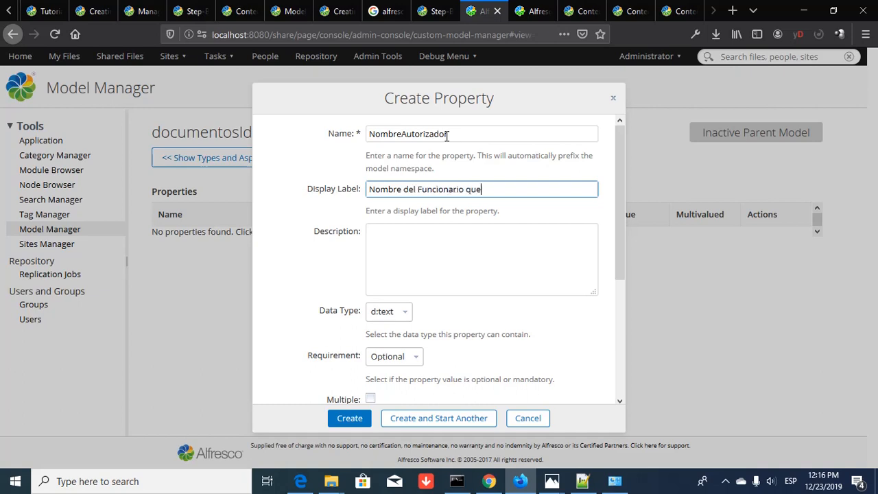
type(" Autoriza")
key("Tab")
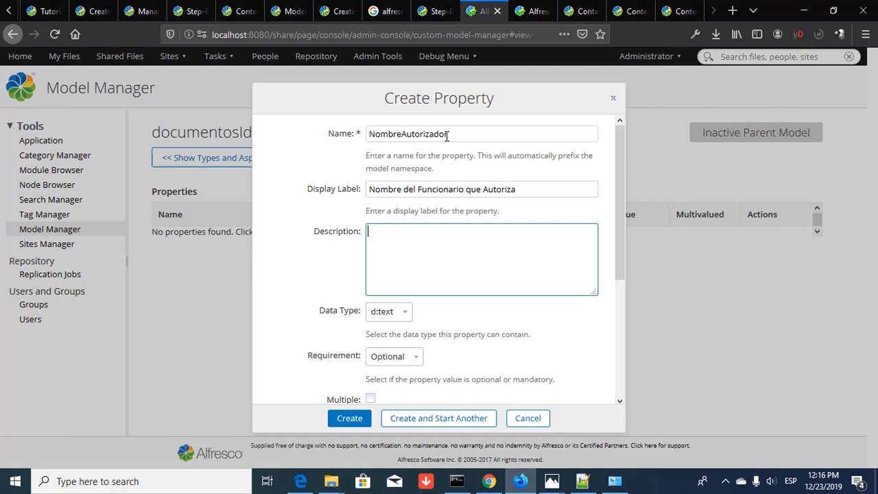
type("Funcionario con ")
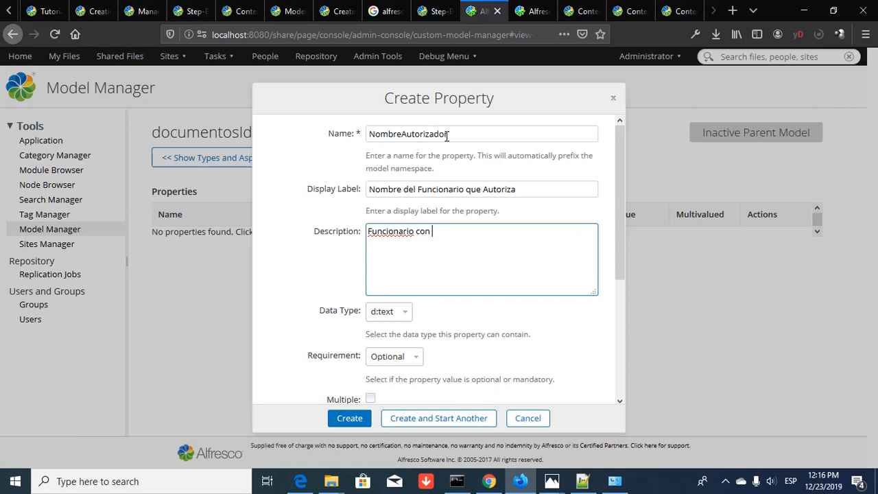
type("privilegios plenos para autorizaci")
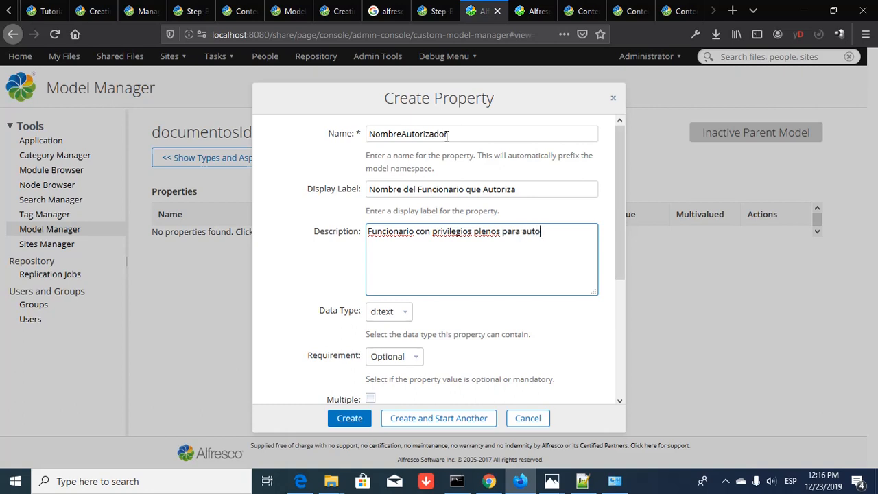
key("BackSpace")
type("r el uso de este")
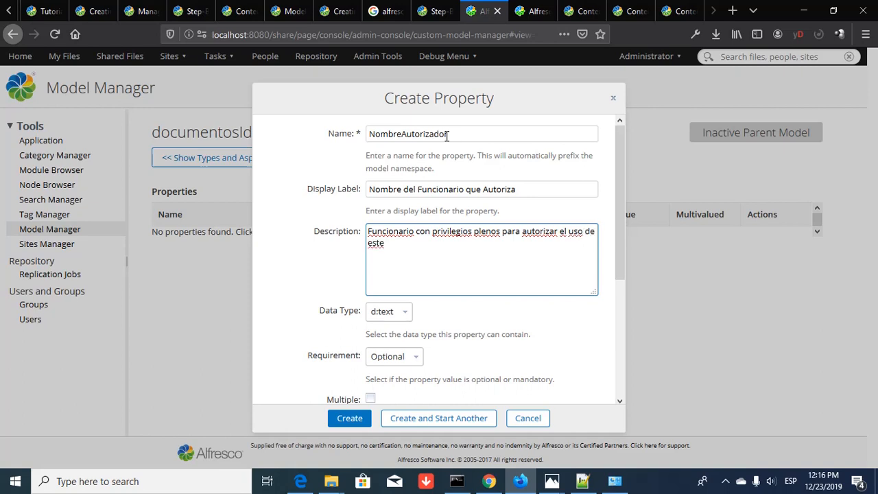
type(" documento como parte del ")
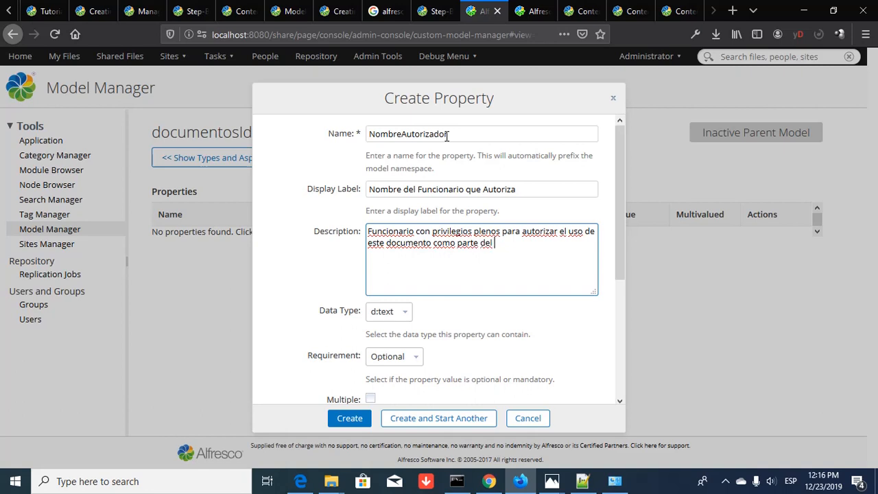
type("trámite")
- Make it mandatory with a 0–75 min/max length constraint, then create and start another
scroll(404, 319, "down", 2)
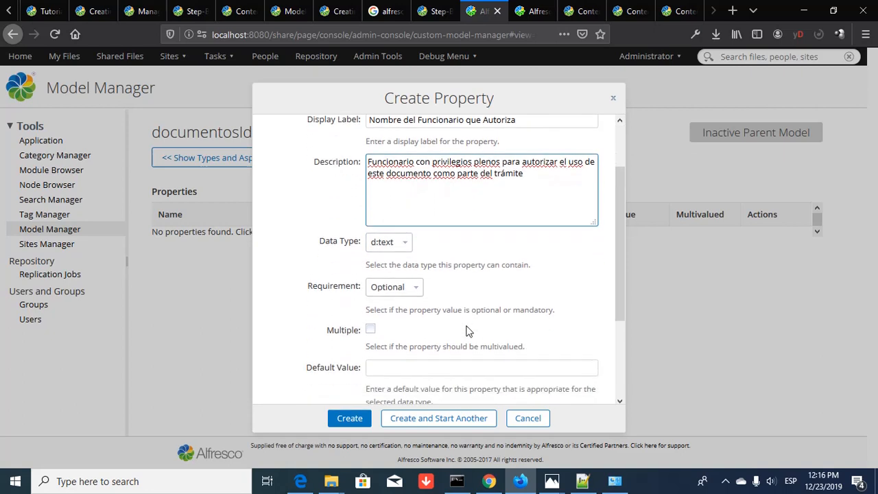
left_click(417, 293)
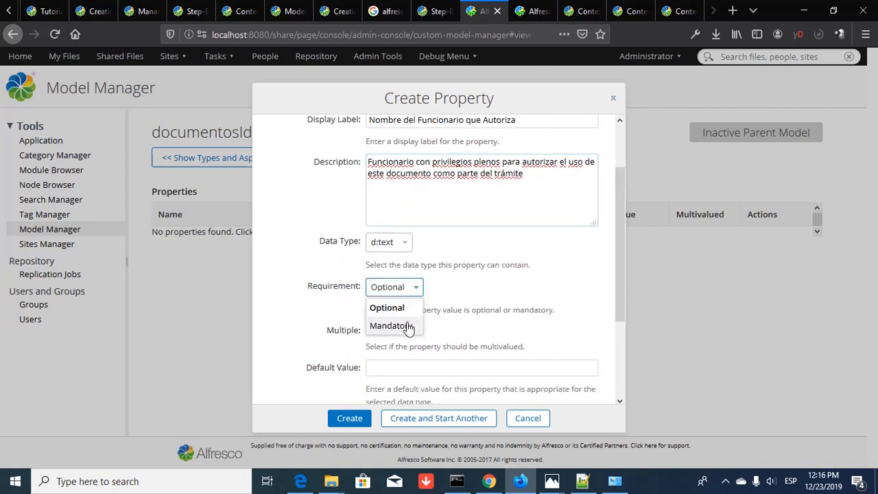
left_click(407, 324)
scroll(443, 325, "down", 3)
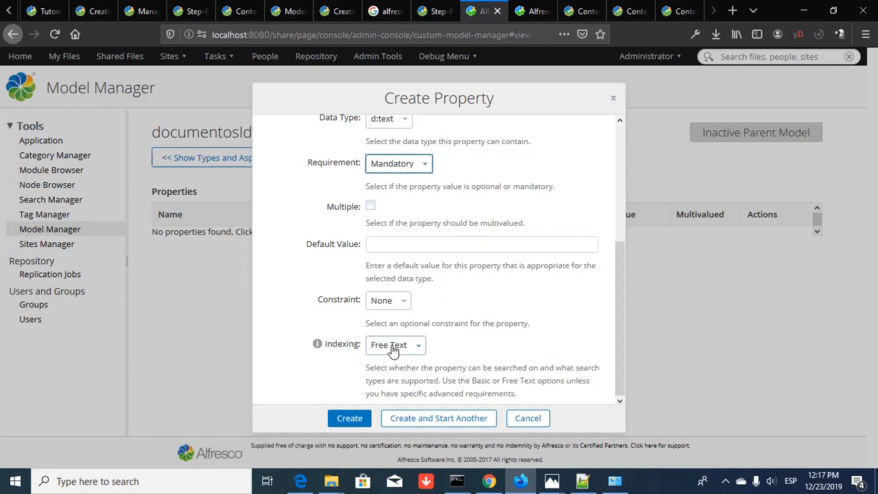
left_click(404, 301)
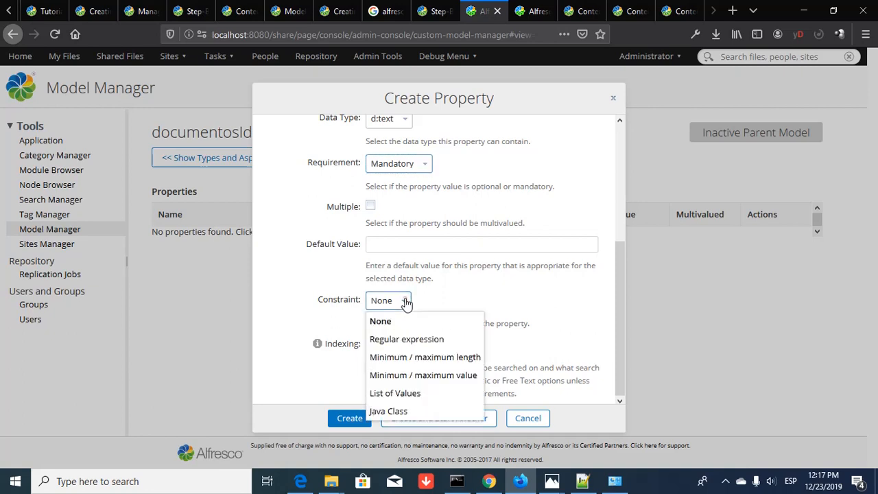
left_click(418, 362)
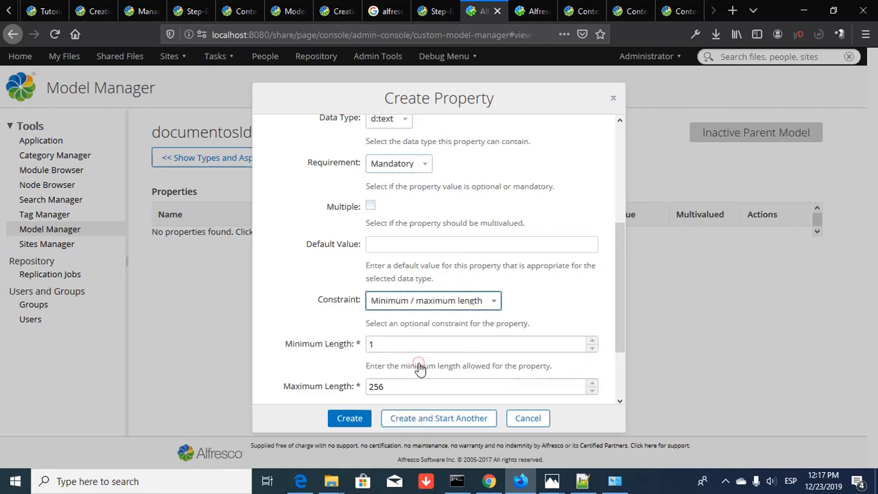
double_click(457, 348)
type("0")
double_click(423, 384)
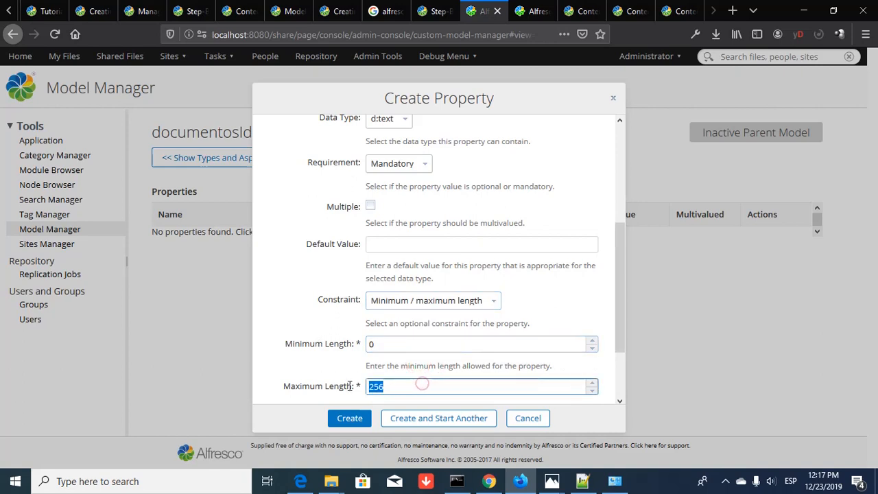
type("75")
left_click(426, 341)
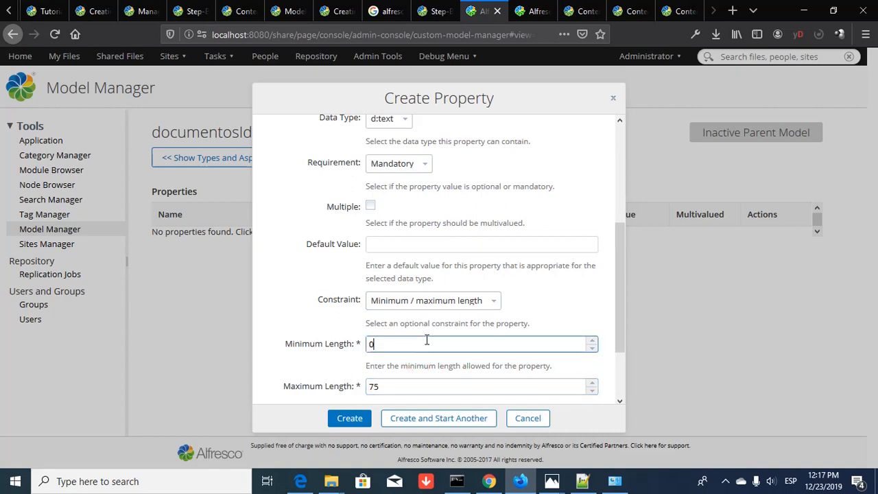
left_click(436, 417)
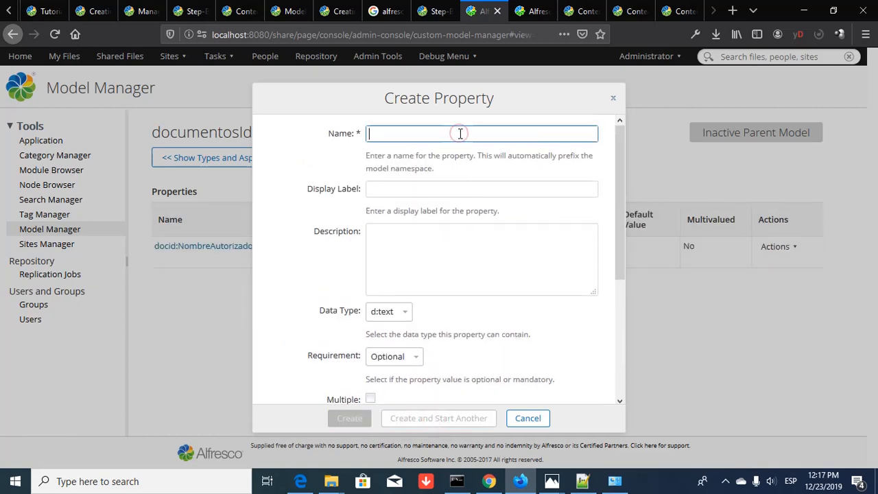
- Enter name FechaAutorizacion, label 'Fecha de Autorizació', and description 'en que se hace la autorización'
type("FechaAuto")
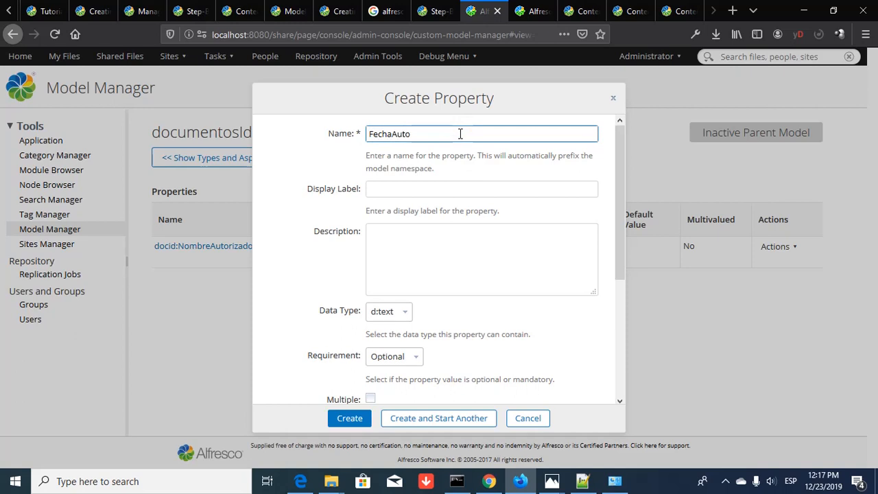
type("rizació")
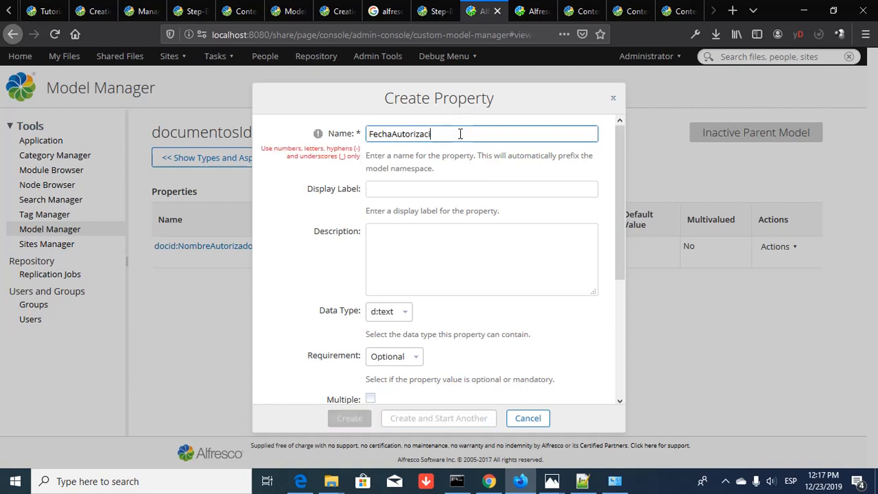
key("BackSpace")
type("on")
key("Tab")
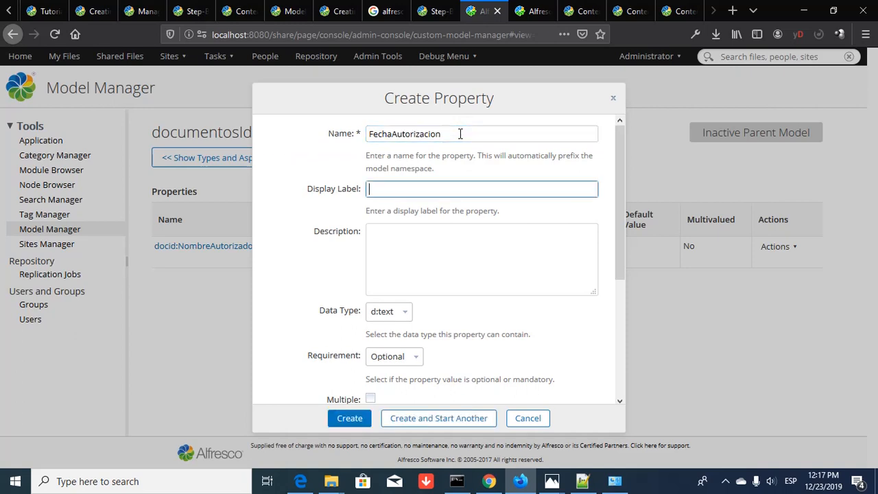
type("Fecha de Autorización")
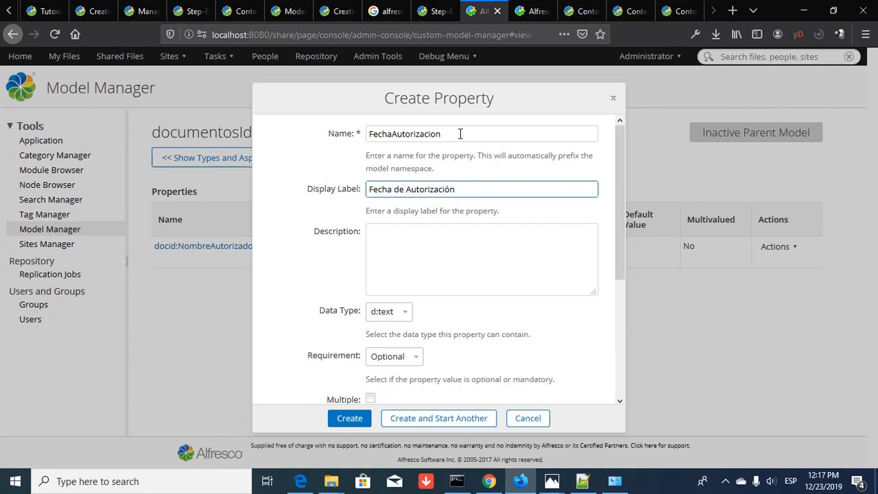
key("Tab")
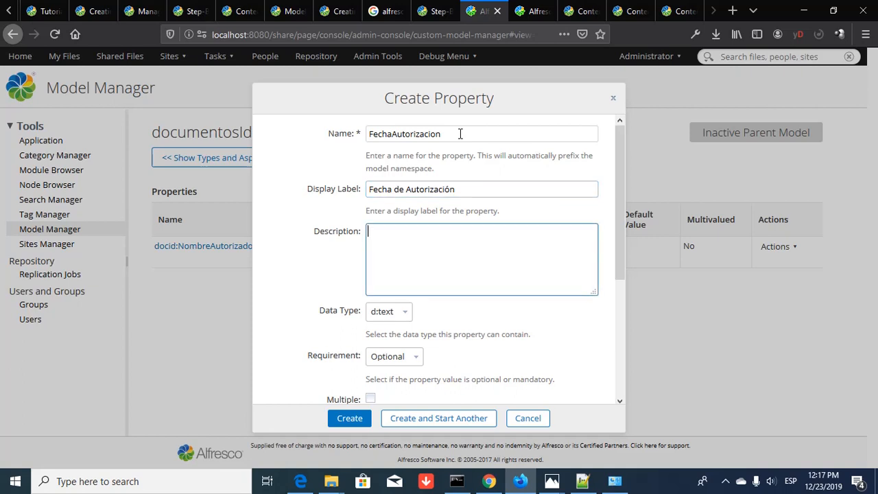
type("Fecha")
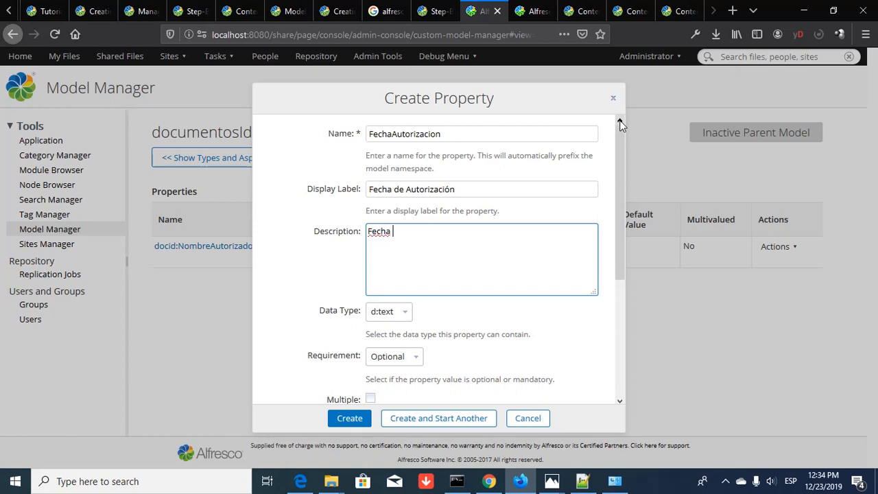
type("en que se hace la autoriza")
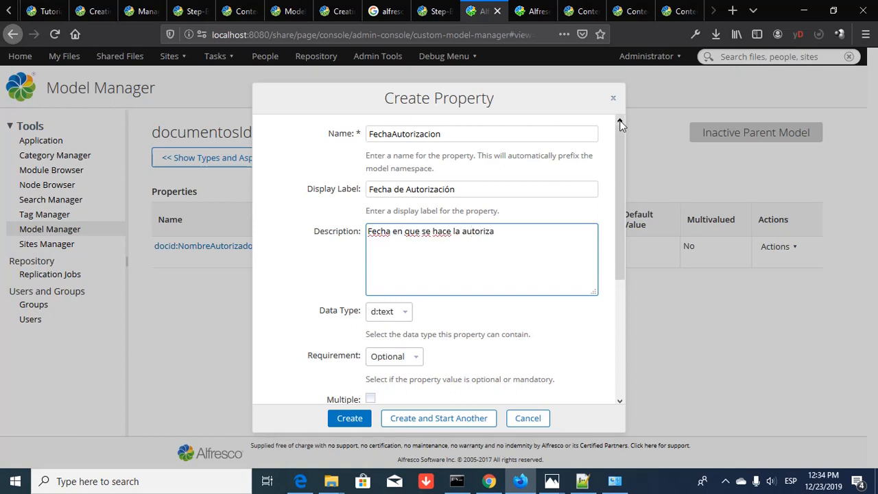
type("cio")
key("BackSpace")
key("BackSpace")
type("ón")
- Set the data type to d:date and requirement to Mandatory, leaving no default date
left_click(403, 312)
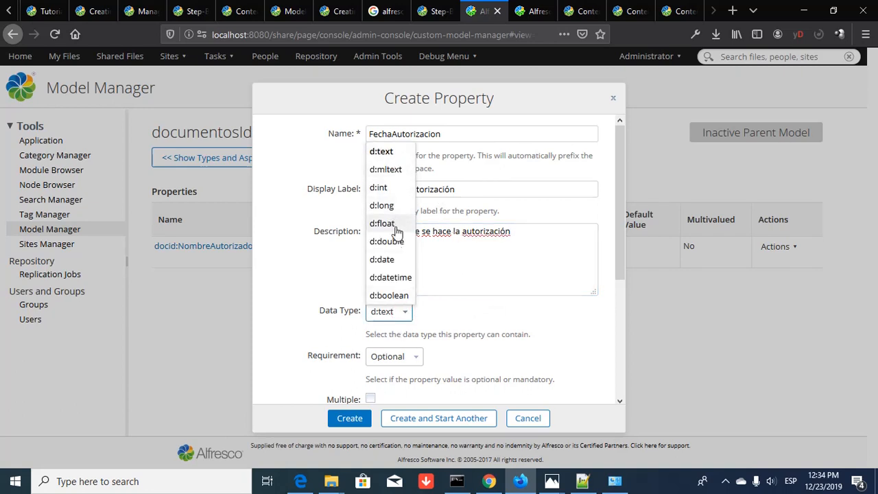
left_click(397, 261)
left_click(415, 356)
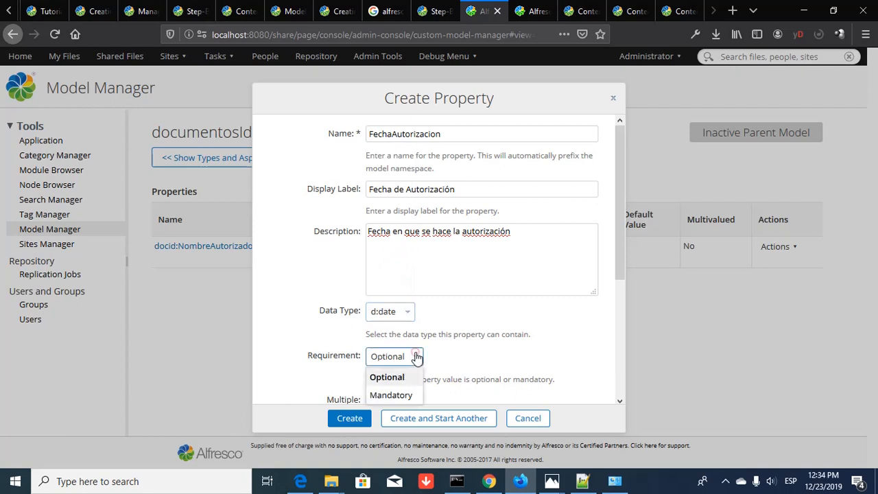
left_click(392, 395)
scroll(440, 359, "down", 4)
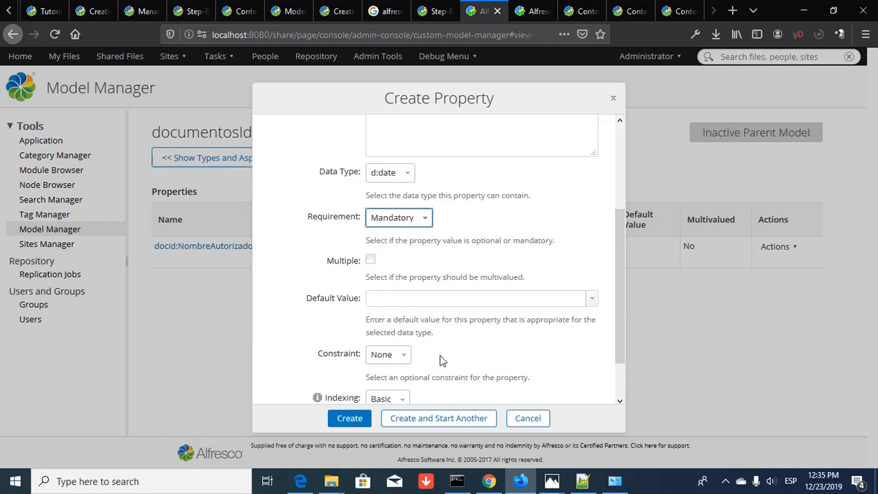
scroll(414, 360, "down", 2)
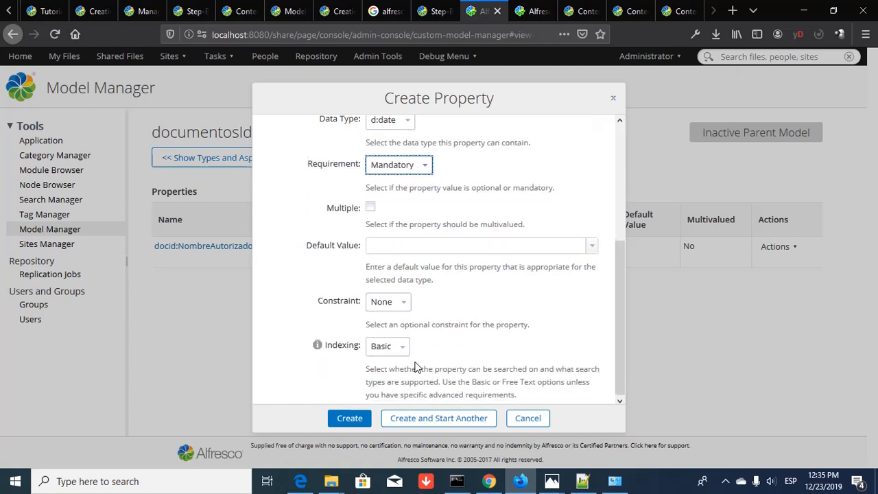
left_click(593, 245)
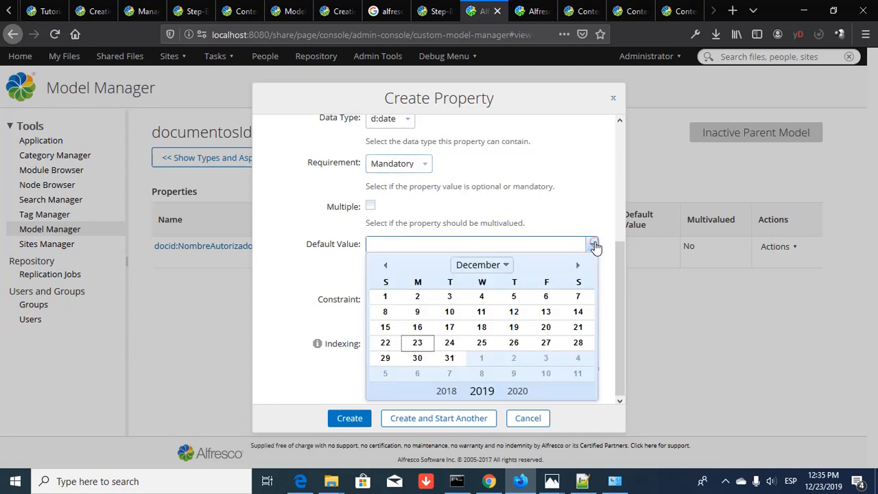
left_click(258, 271)
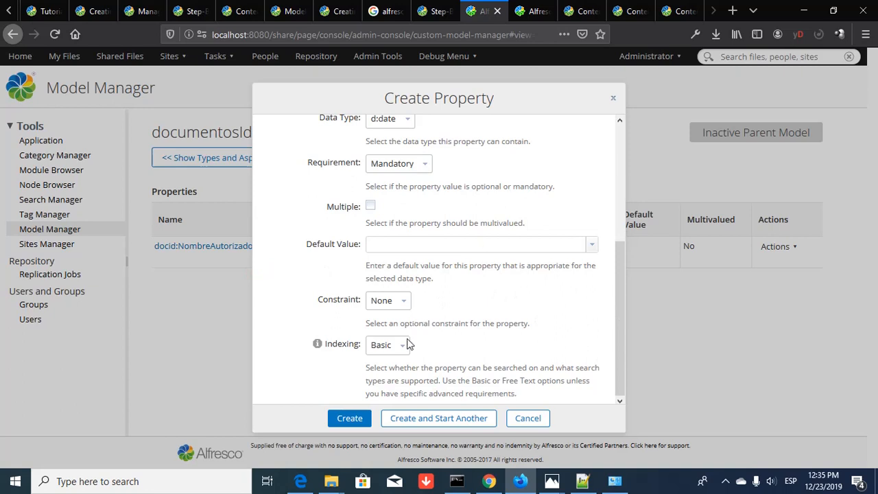
- Save the FechaAutorizacion property, then open the documentoAutorizable aspect's Layout Designer
left_click(355, 419)
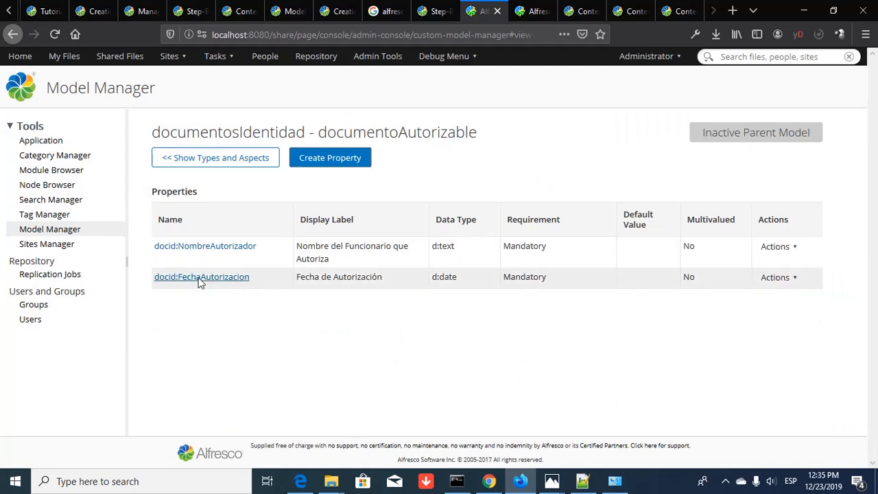
left_click(209, 162)
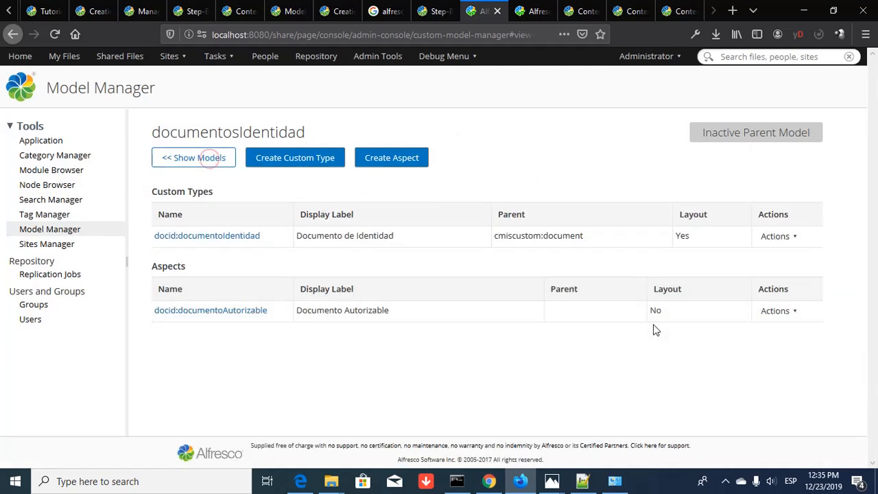
left_click(780, 313)
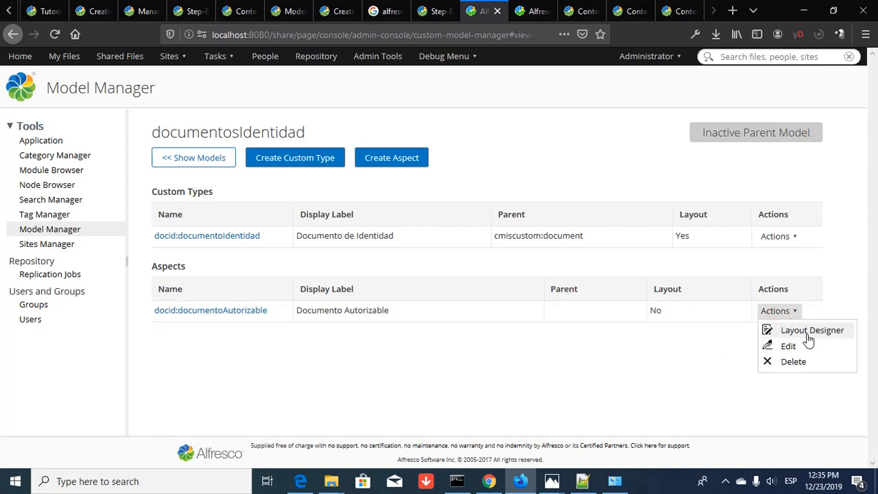
left_click(812, 330)
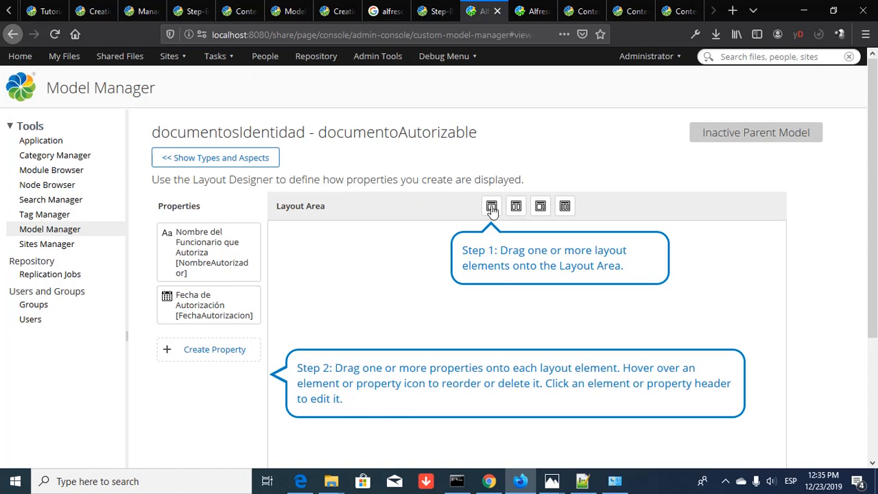
- Add a single column panel holding Nombre del Funcionario que Autoriza above Fecha de Autorización
left_click_drag(491, 206, 366, 249)
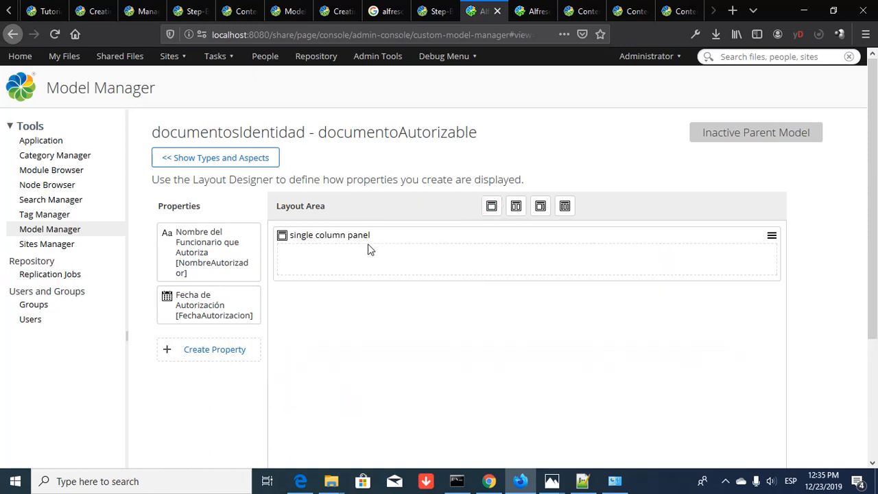
left_click_drag(180, 268, 299, 256)
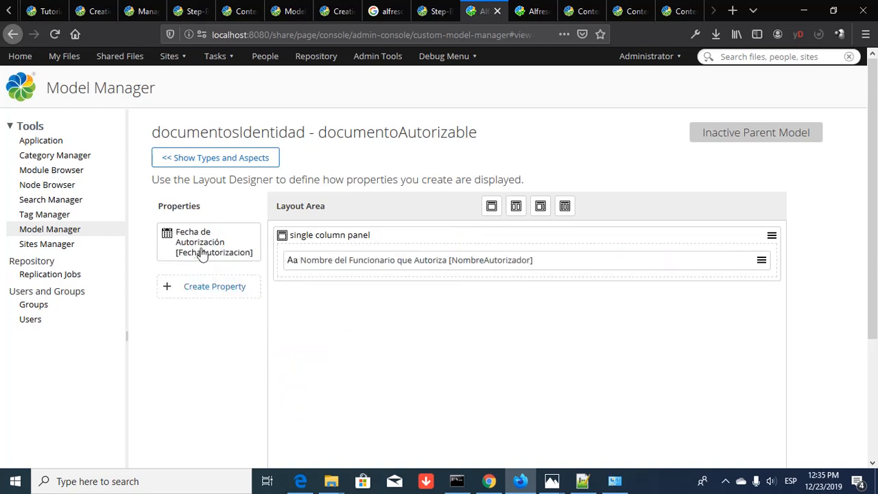
left_click_drag(199, 254, 301, 279)
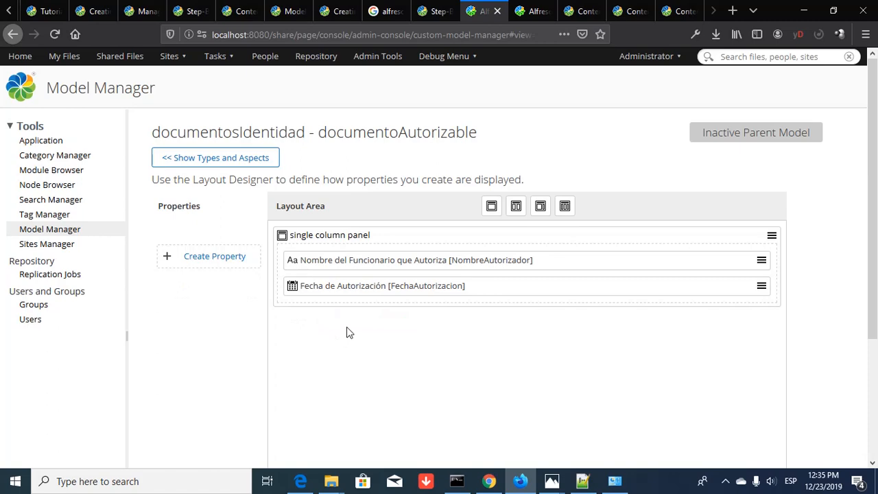
- Save the layout, apply the default layout, save again and return to the model
scroll(403, 304, "down", 4)
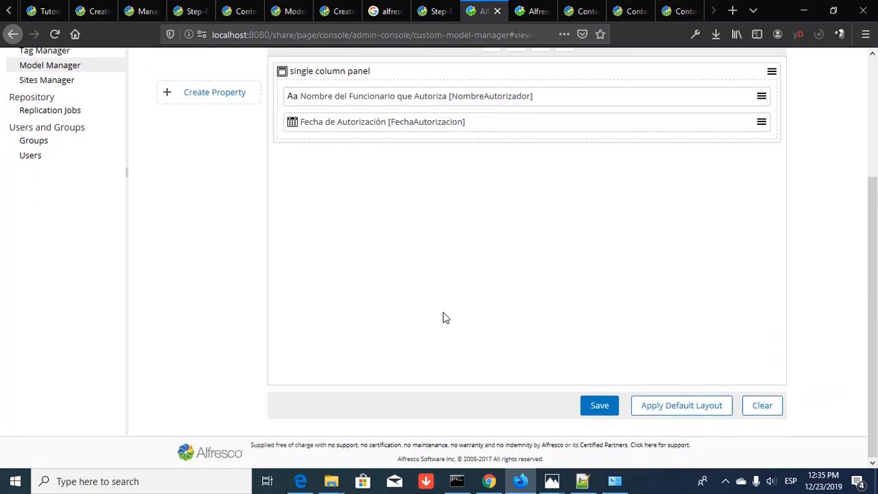
left_click(600, 406)
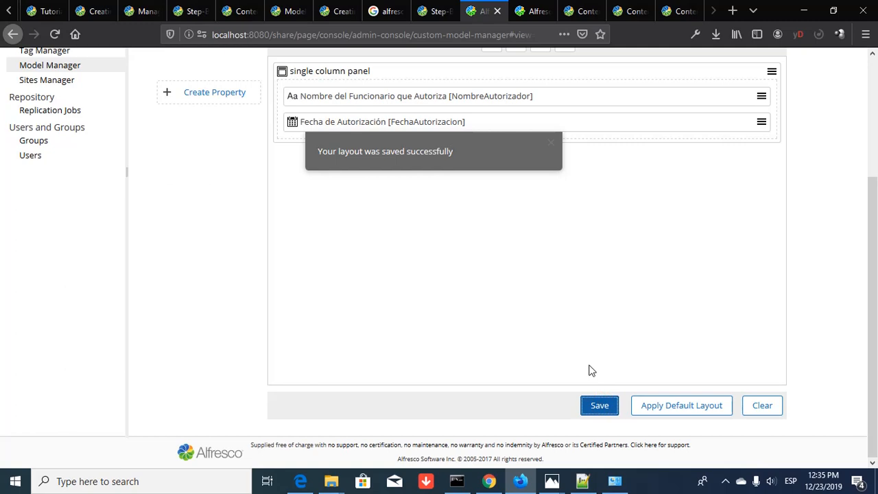
scroll(592, 371, "up", 2)
scroll(592, 371, "down", 2)
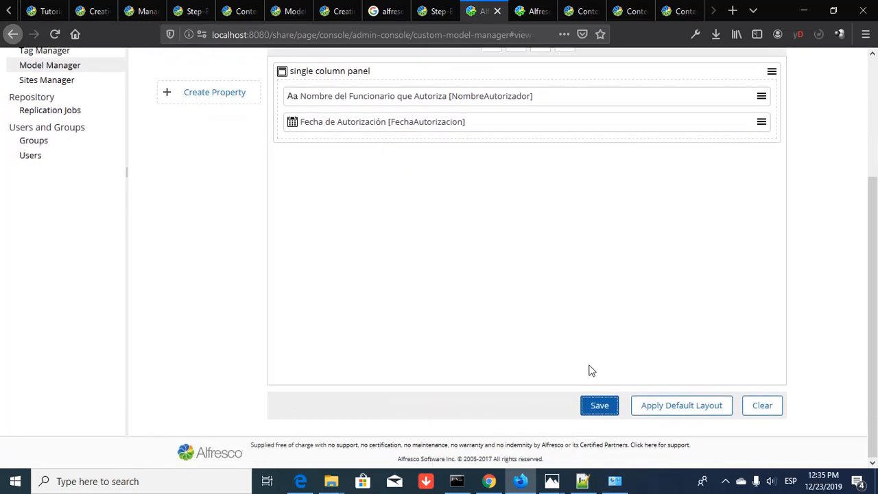
left_click(679, 409)
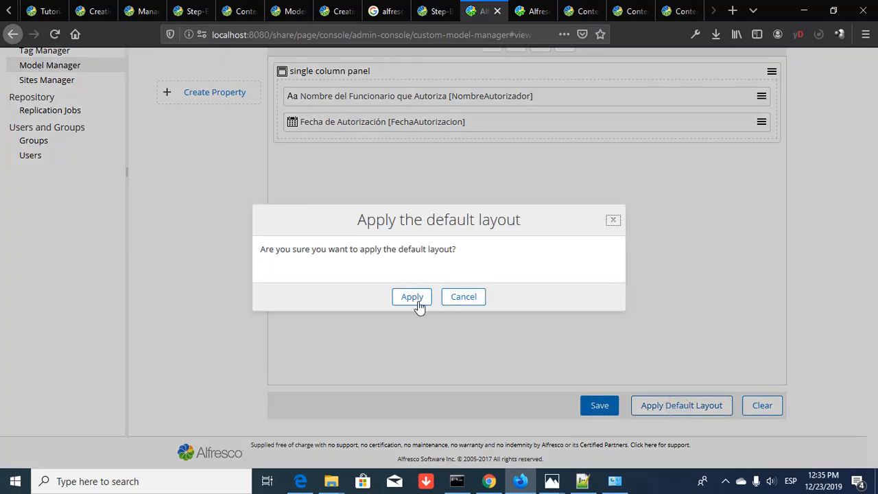
left_click(413, 297)
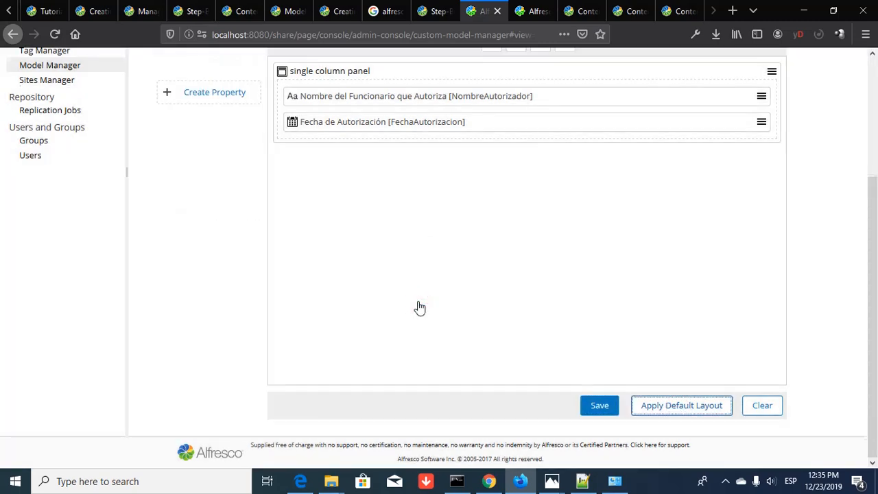
scroll(419, 308, "up", 3)
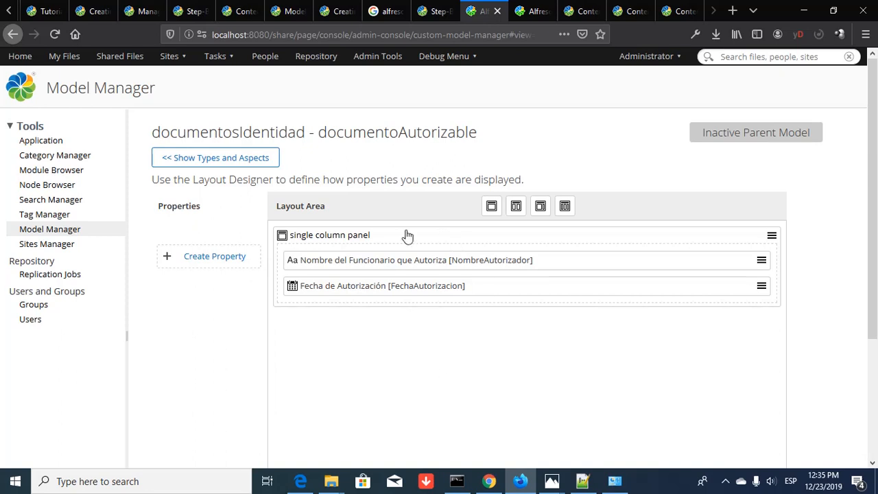
scroll(538, 361, "down", 1)
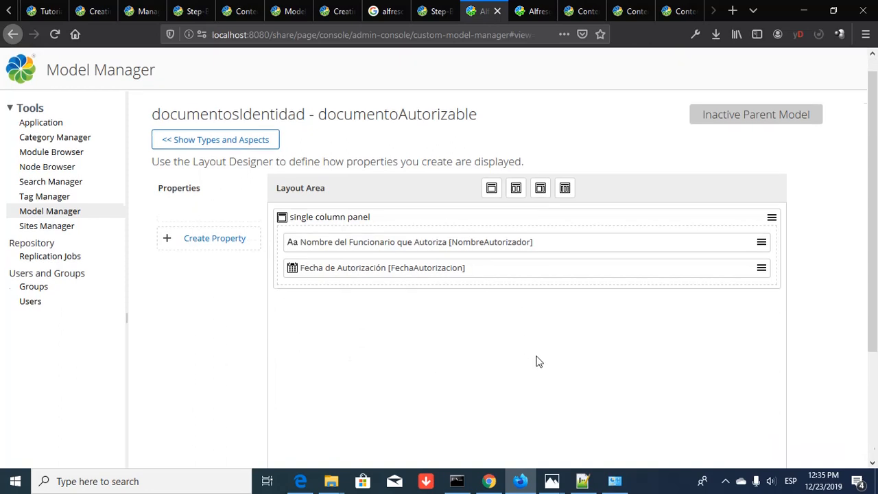
scroll(538, 361, "down", 3)
left_click(599, 405)
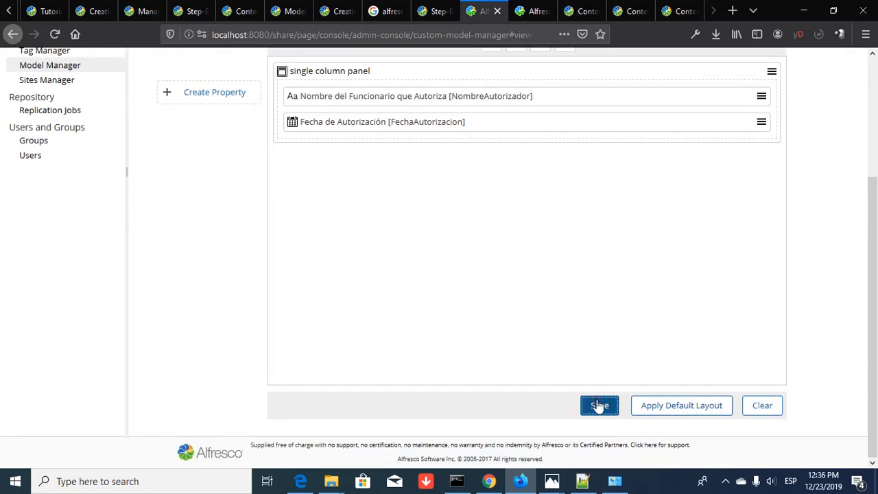
scroll(439, 216, "up", 3)
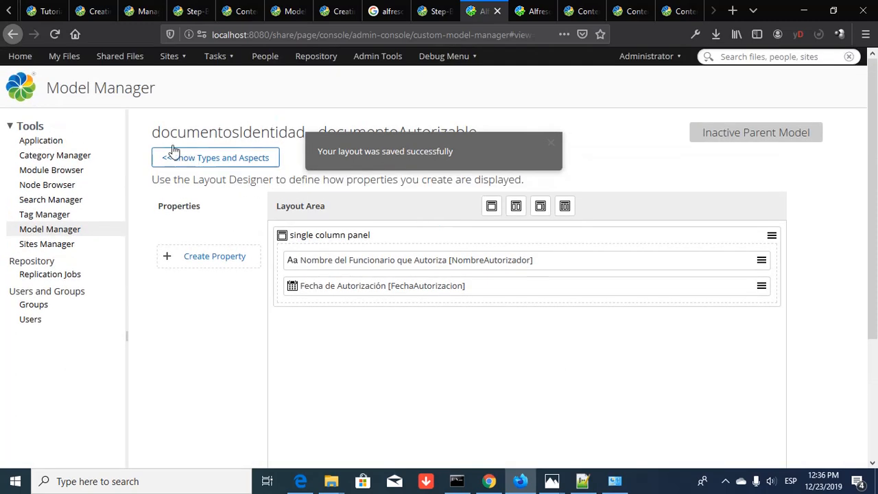
left_click(214, 157)
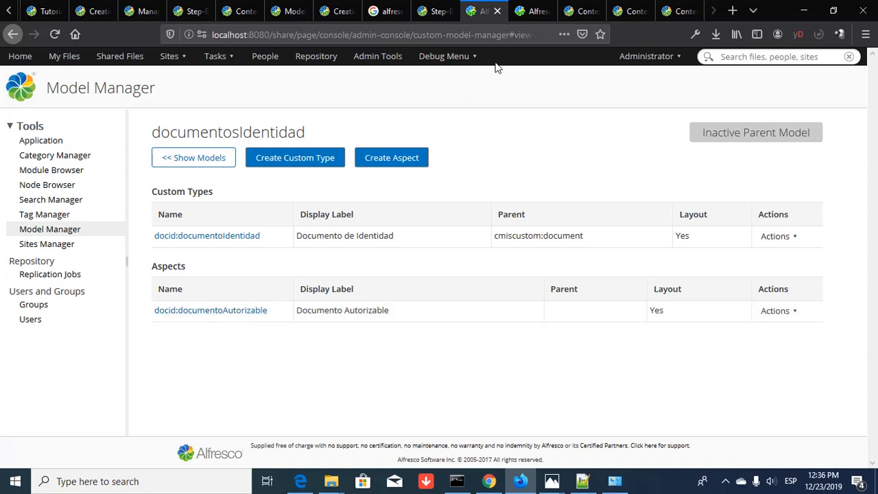
- Switch to the browser tab showing the Administrator Dashboard
left_click(533, 16)
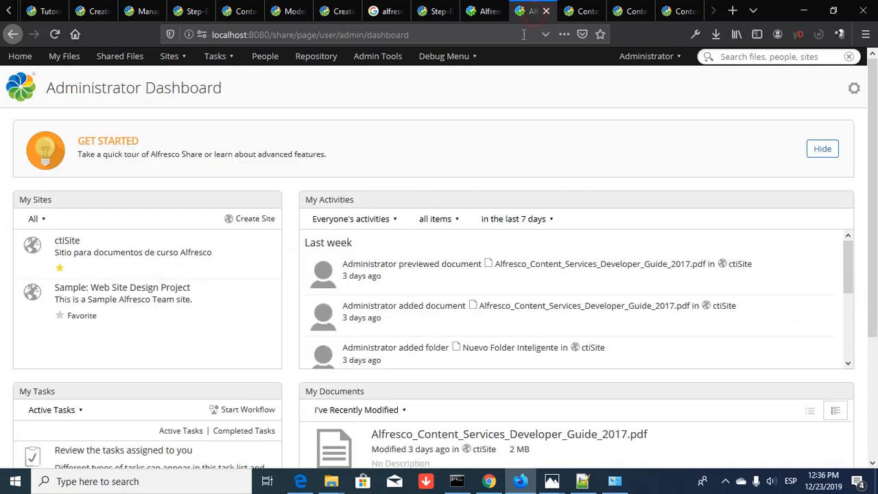
- Go to the ctiSite site from the Sites menu
left_click(173, 56)
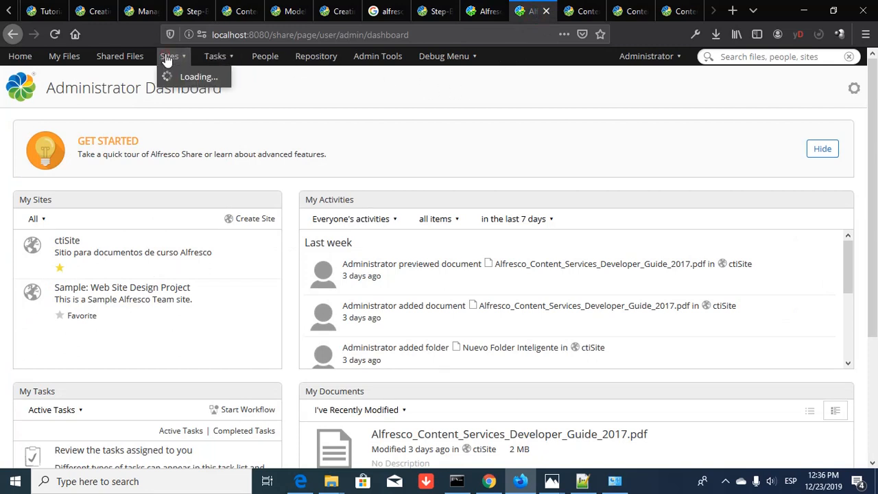
left_click(185, 108)
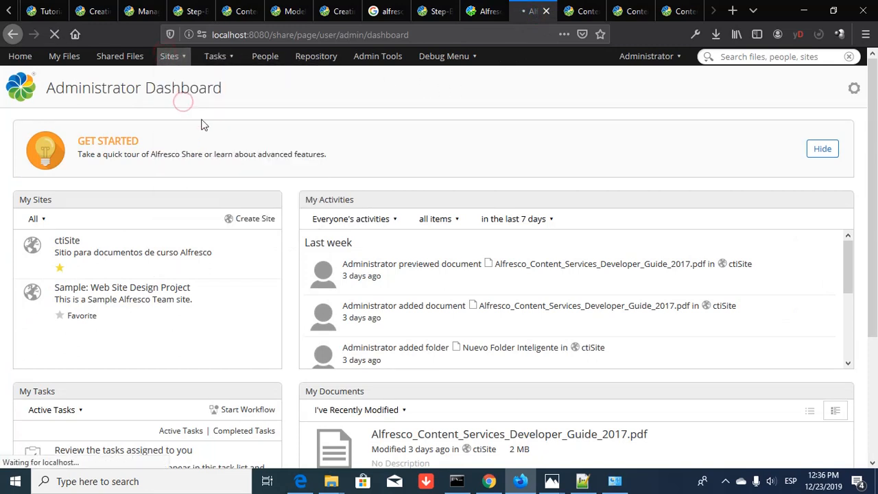
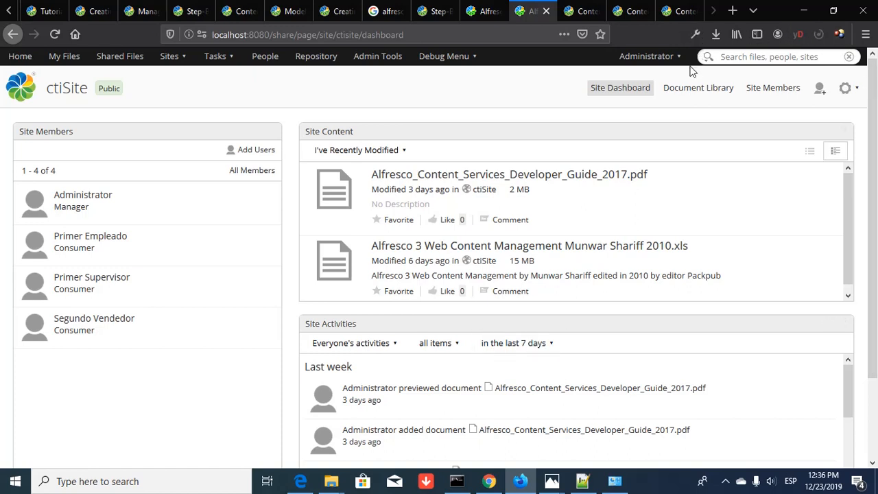
- Open the ctiSite Document Library showing AlfrescoDocs, DeveloperDocs, Nuevo Folder Inteligente and Otros docs
left_click(690, 93)
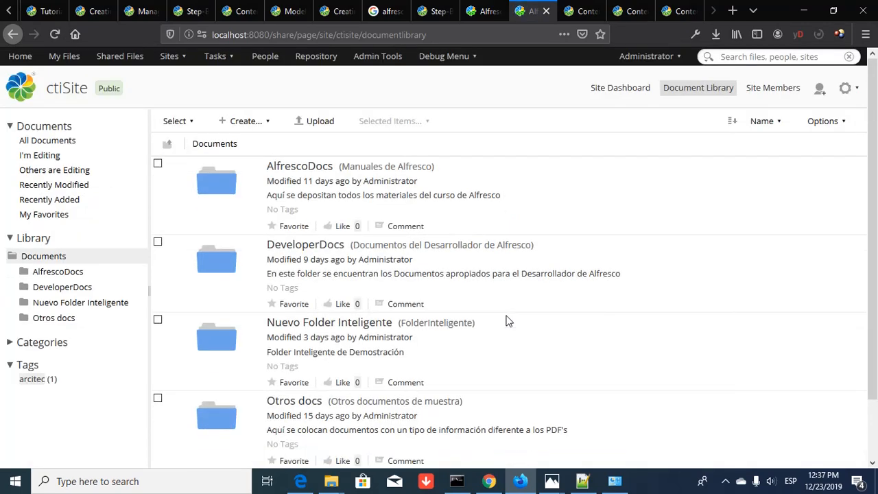
scroll(508, 321, "down", 3)
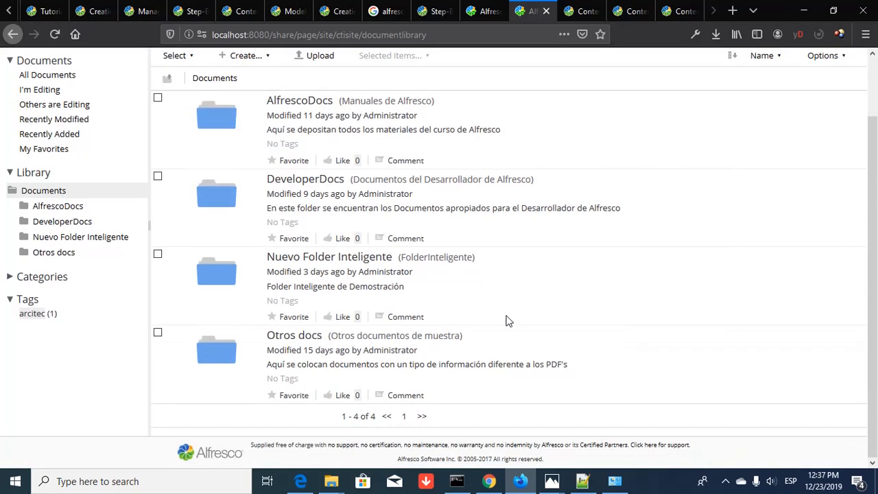
scroll(506, 320, "up", 3)
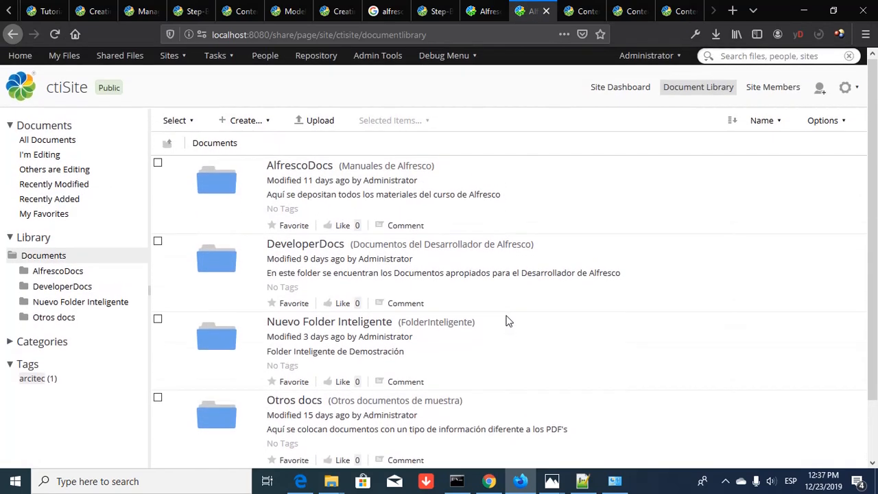
- Start a new folder and name it DepositoIdentificaciones, fixing the accent and typo
left_click(241, 122)
left_click(253, 142)
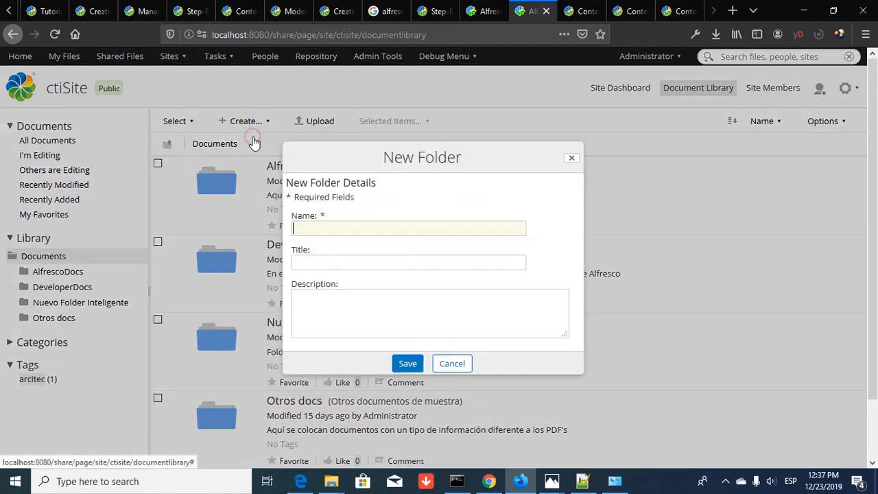
left_click(389, 226)
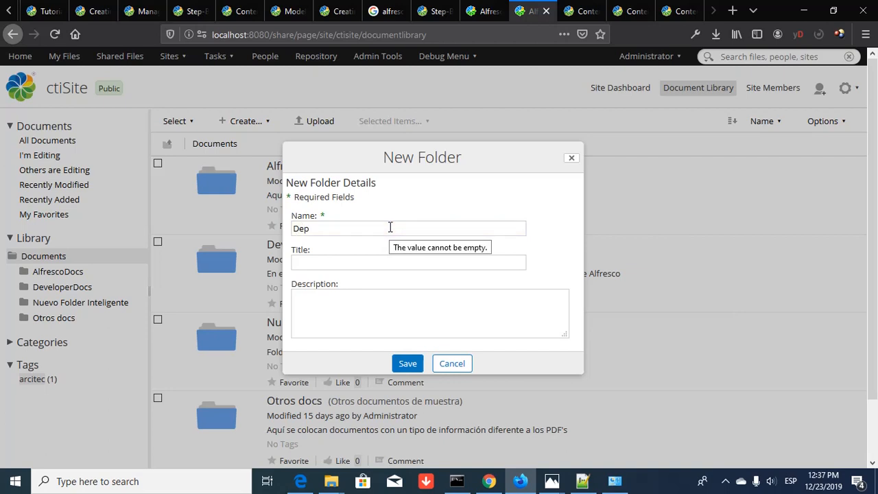
type("Depósito")
type("ldentificcaciones")
key("Home")
key("Right")
key("Right")
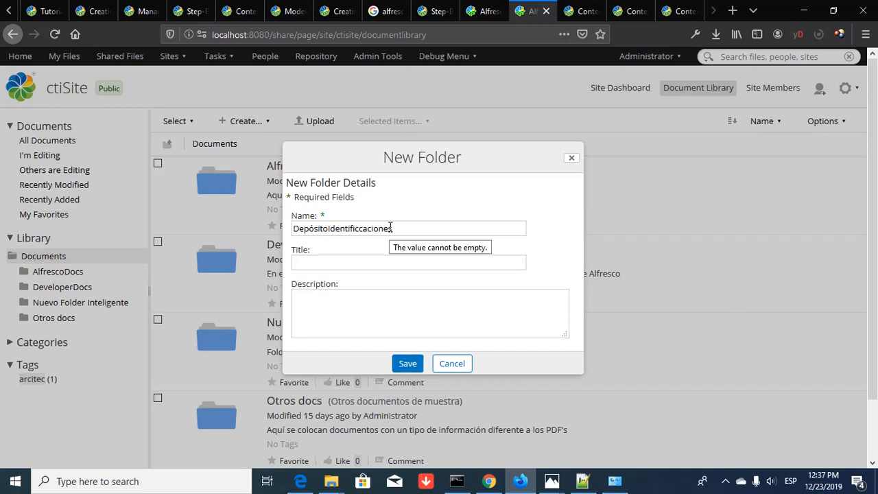
key("shift+Right")
type("o")
key("BackSpace")
- Title it 'Depósito de Identificaciones', describe it as where users' identifications go, and save
type("Depo")
key("BackSpace")
type("ósito de Identificacion")
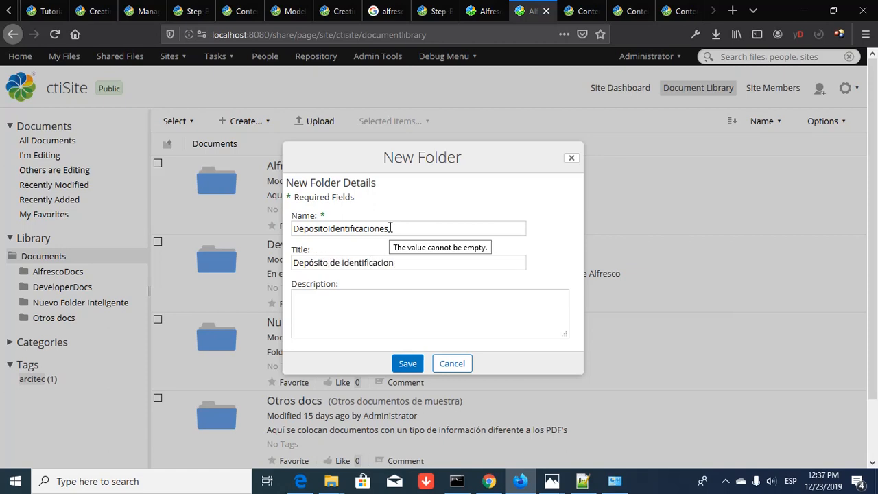
type("es")
type("Aquí se")
type(" coolocarán l")
type("as ")
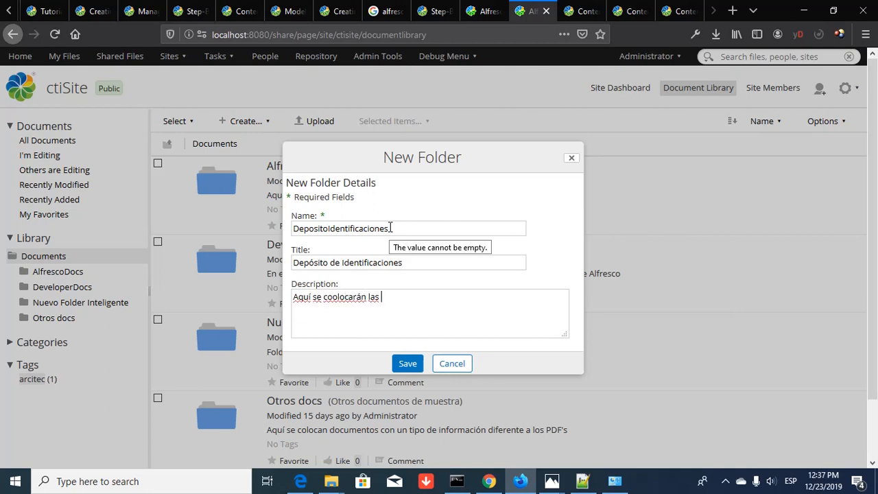
type("identificaciones de los usuarios")
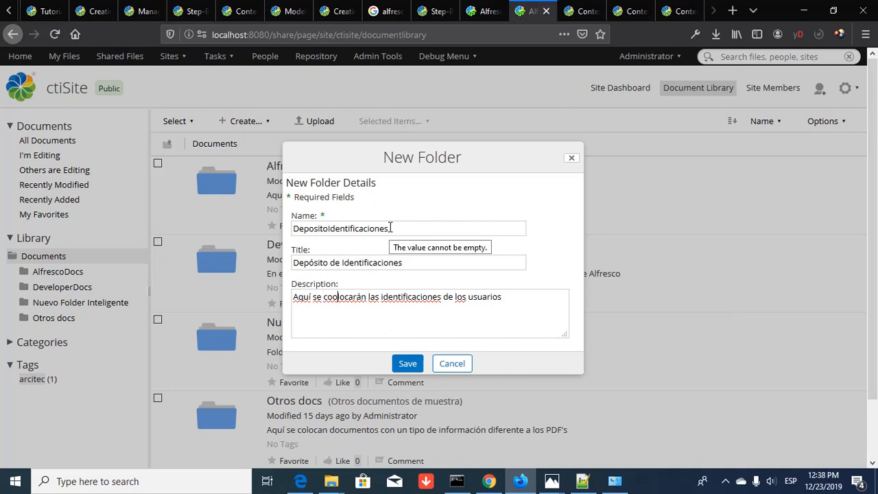
key("BackSpace")
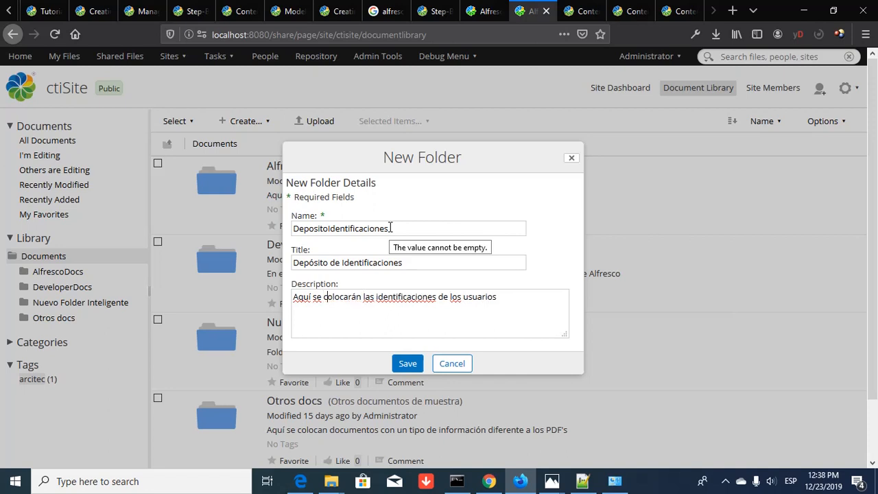
left_click(408, 364)
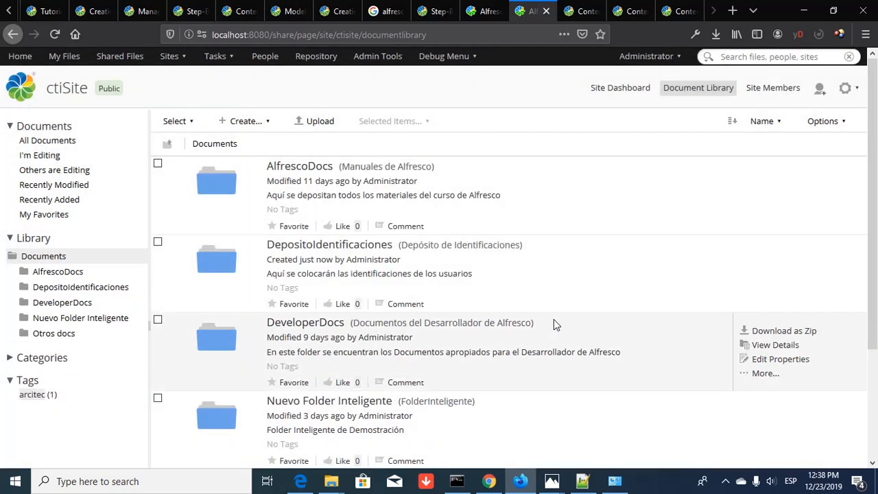
- Open DepositoIdentificaciones and upload the INE identification PDF from Downloads
left_click(343, 245)
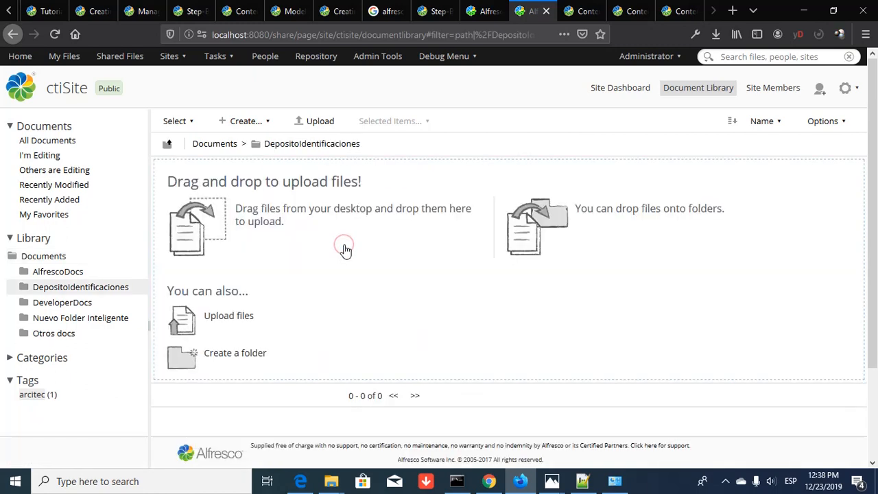
left_click(216, 321)
left_click(429, 264)
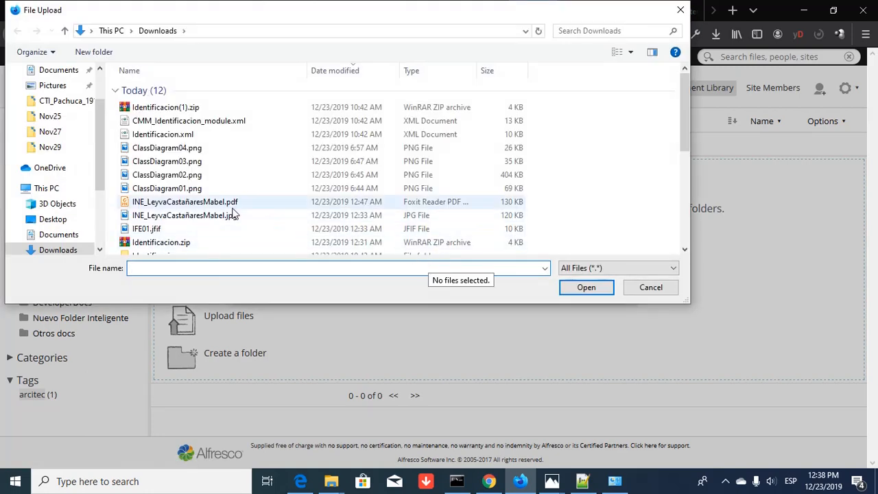
left_click(206, 206)
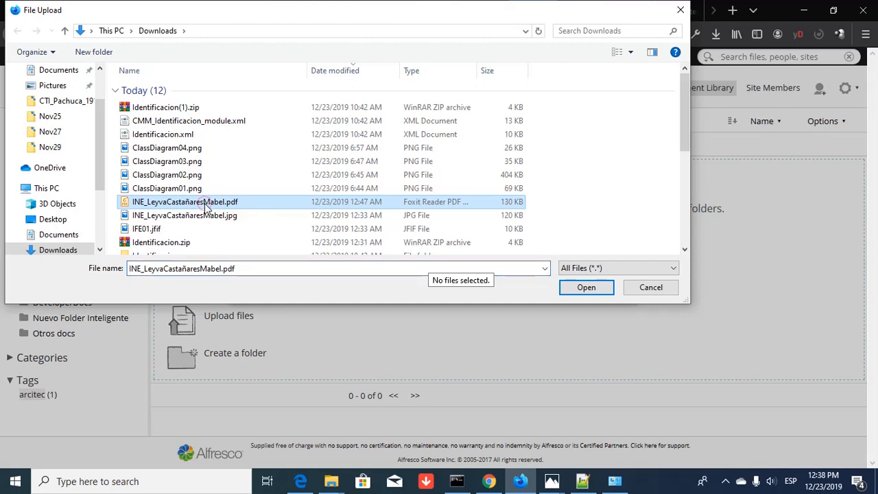
right_click(206, 206)
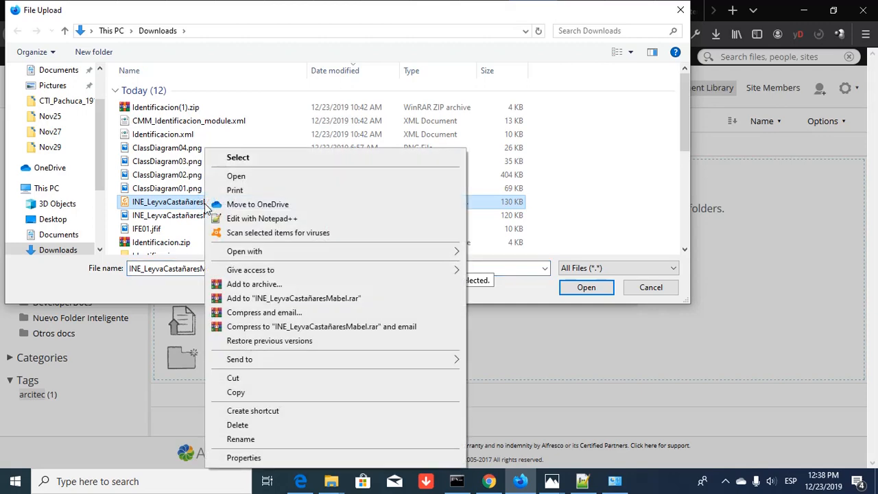
left_click(274, 438)
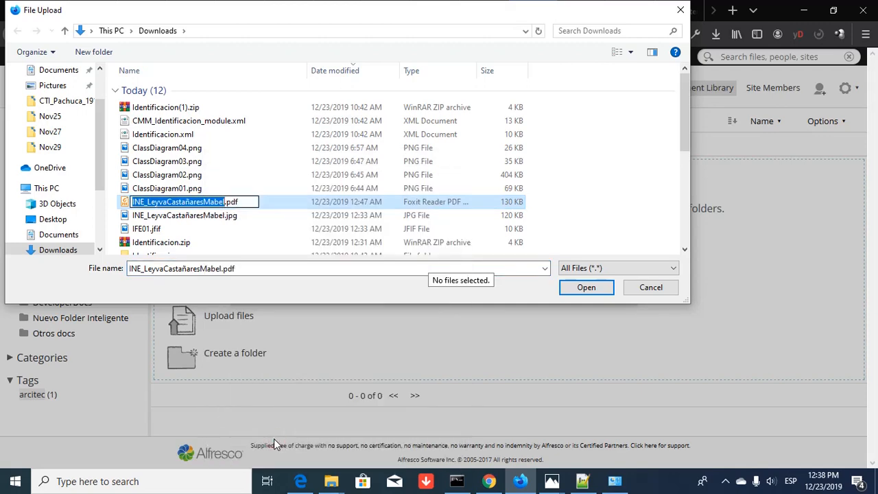
key("Right")
key("shift+Left")
key("shift+Left")
key("shift+Left")
key("shift+Left")
key("shift+Left")
key("shift+Left")
key("shift+Left")
key("shift+Left")
key("shift+Left")
key("shift+Left")
key("shift+Left")
key("shift+Left")
key("shift+Left")
key("shift+Left")
key("shift+Left")
key("shift+Left")
key("shift+Left")
key("shift+Left")
key("shift+Left")
key("shift+Left")
key("ctrl+c")
left_click(592, 288)
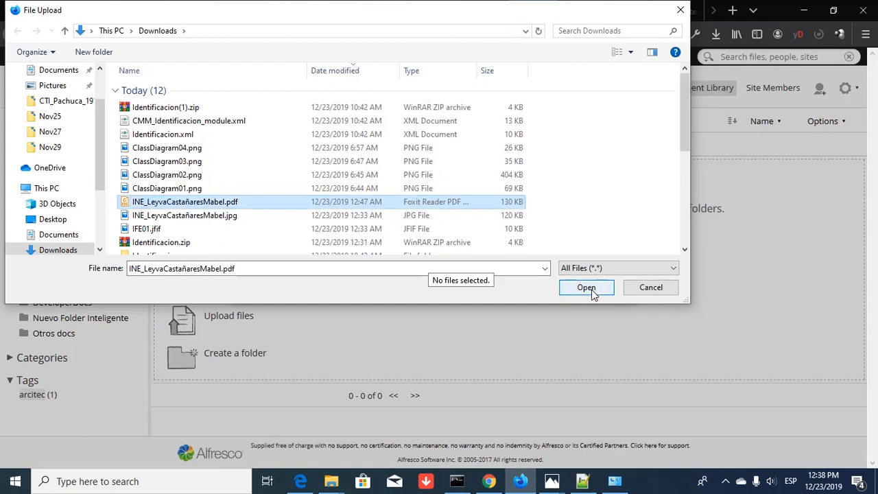
left_click(587, 289)
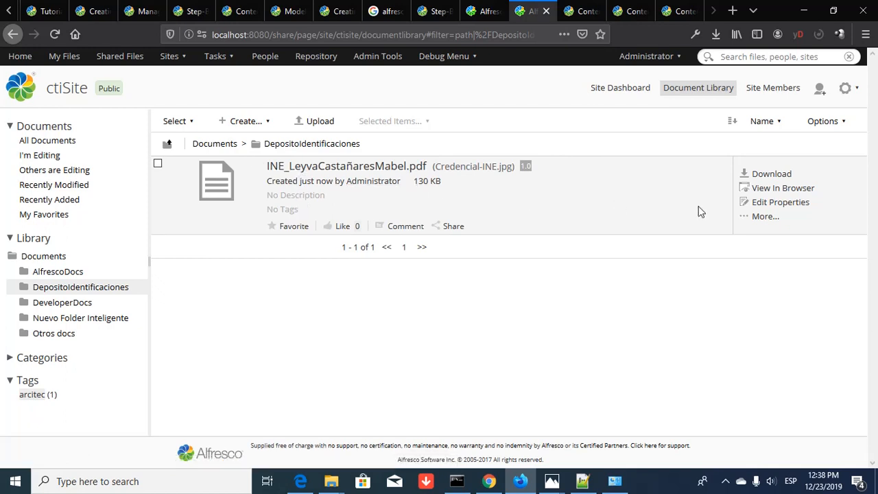
- Remove the .pdf extension from the uploaded document's name in its properties
left_click(780, 203)
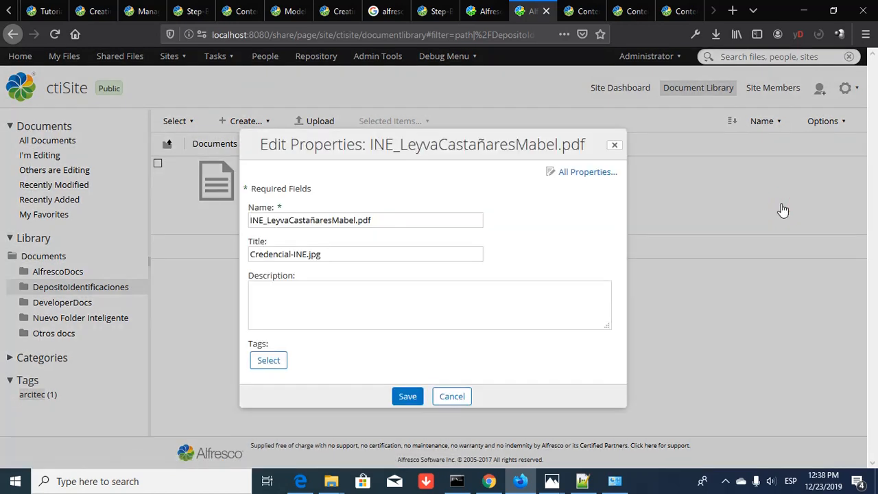
left_click(407, 221)
key("BackSpace")
key("BackSpace")
key("BackSpace")
key("BackSpace")
- Title it 'INE de' plus the owner's name, describe it as proof of identity, and save
key("Tab")
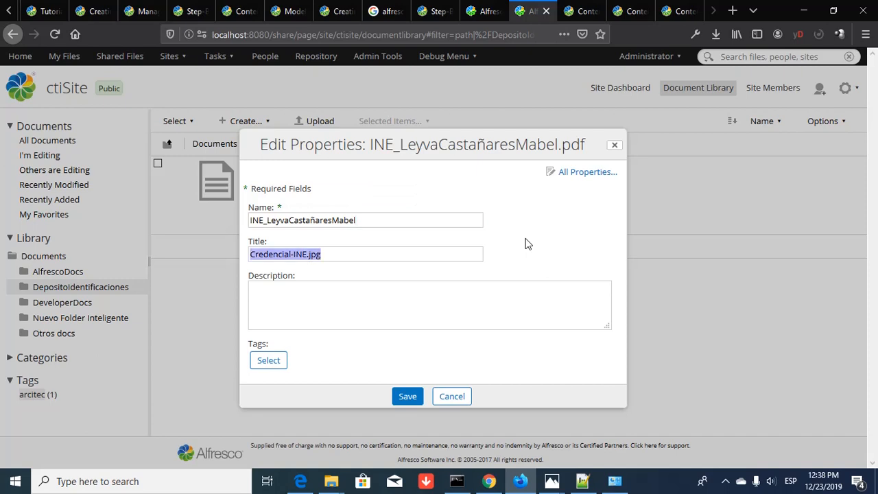
type("INDE")
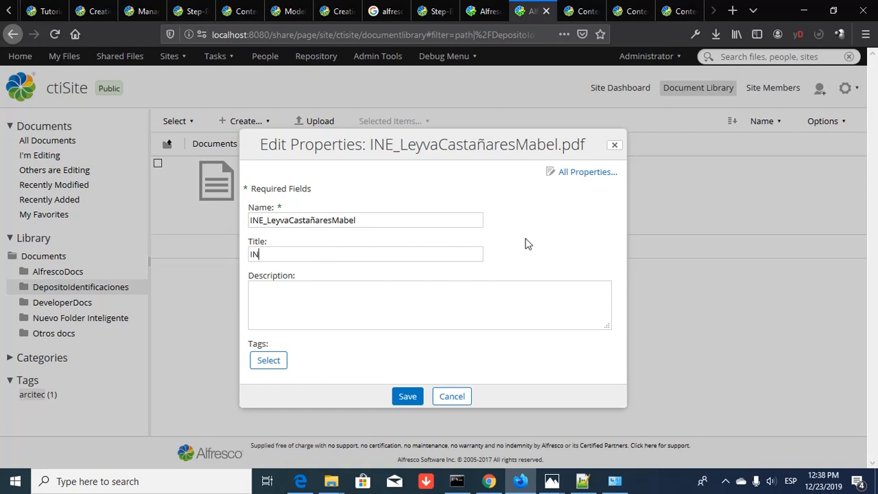
key("BackSpace")
type("E de")
key("ctrl+v")
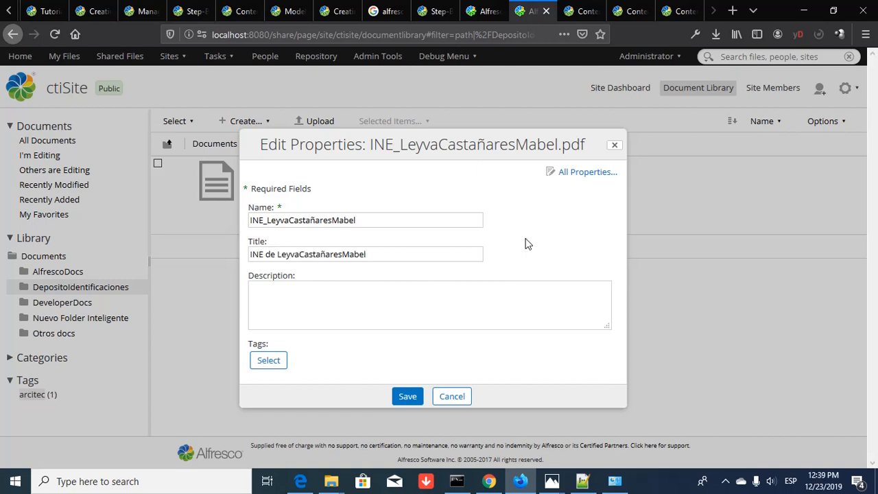
type("Mabel")
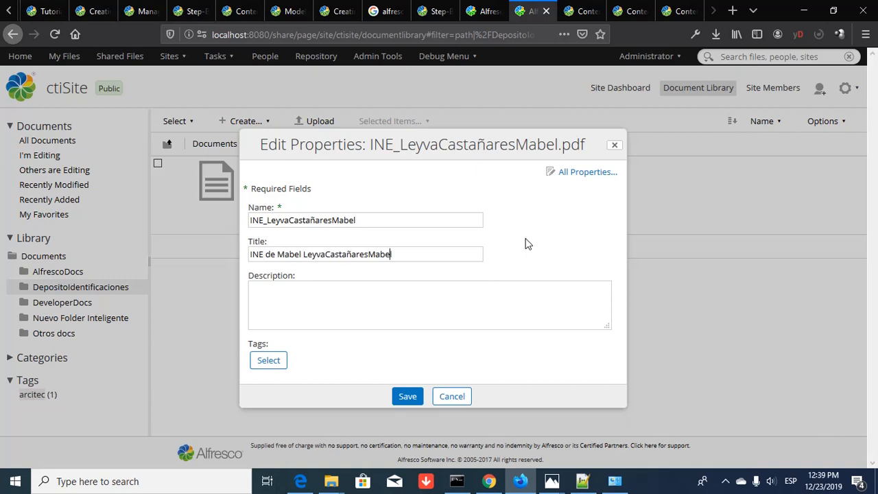
key("Left")
key("Left")
key("Left")
key("Left")
key("Left")
key("Left")
key("Left")
key("Left")
key("Left")
key("Left")
key("Left")
key("Left")
key("shift+Left")
key("shift+Left")
key("shift+Left")
key("shift+Left")
key("shift+Left")
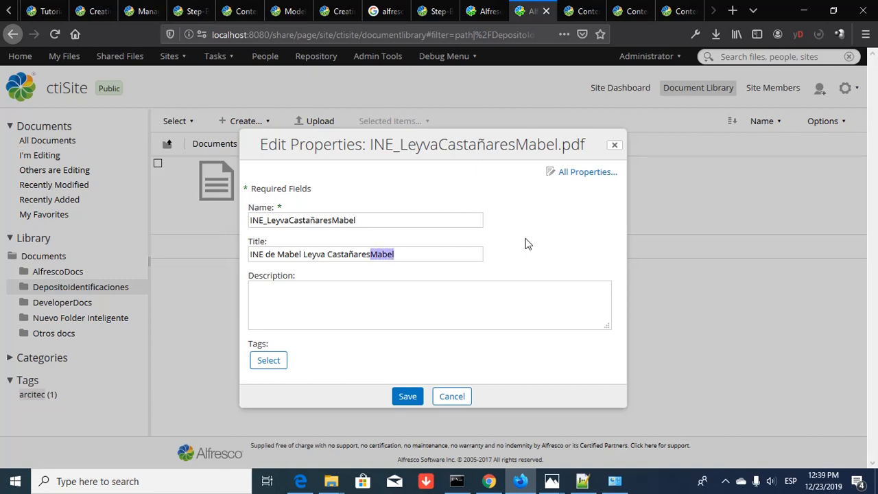
key("BackSpace")
key("Tab")
type("Mabel")
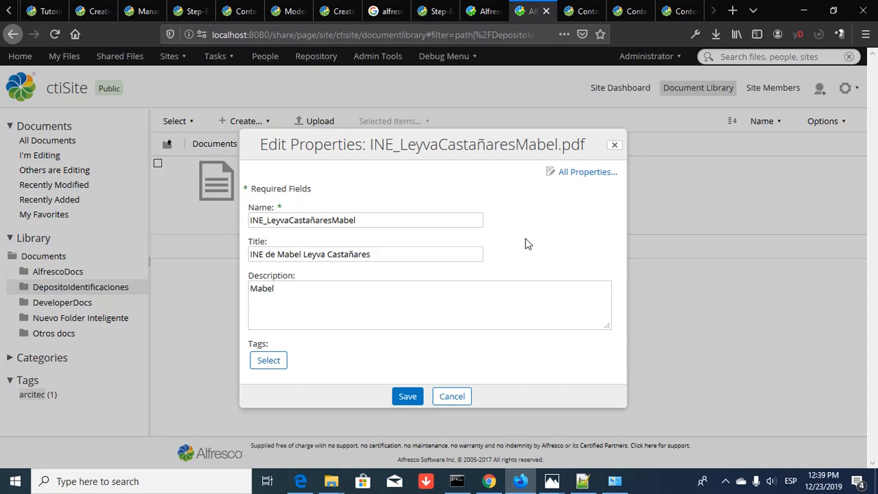
type(" entrega este documento")
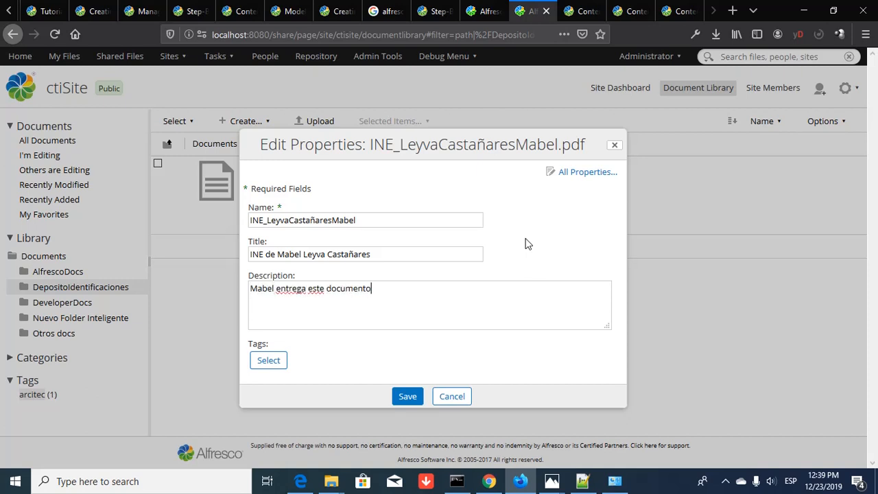
type(" como prueba de ")
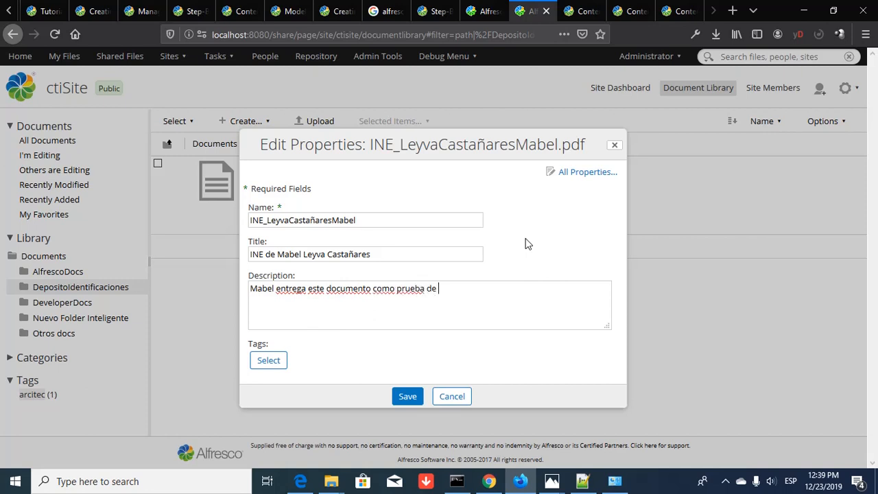
type("identidad")
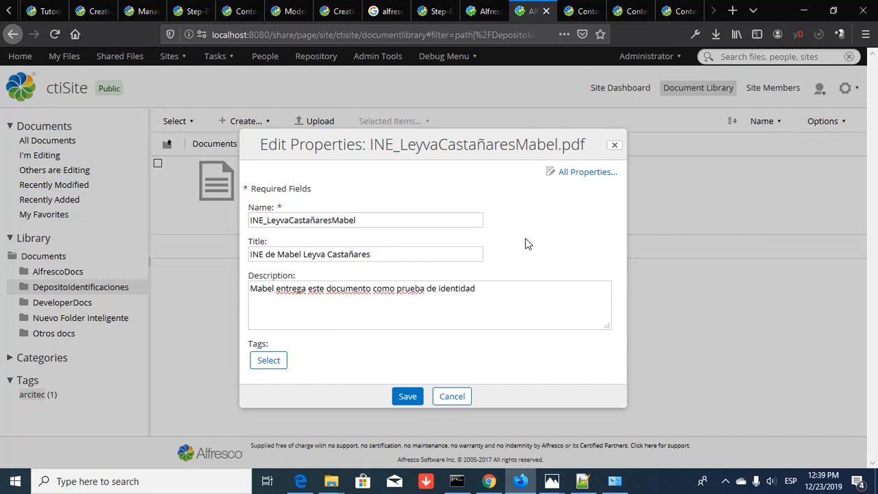
left_click(408, 397)
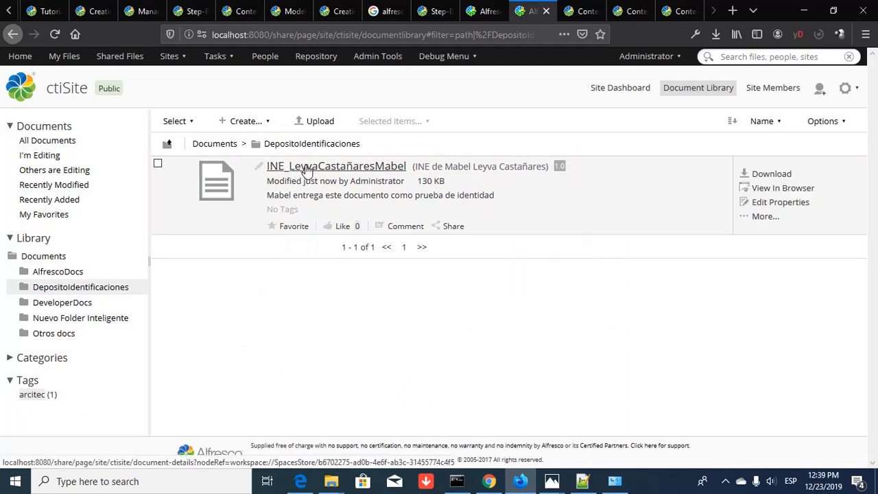
- Open the INE document's details page and scroll through the ID card preview
left_click(306, 167)
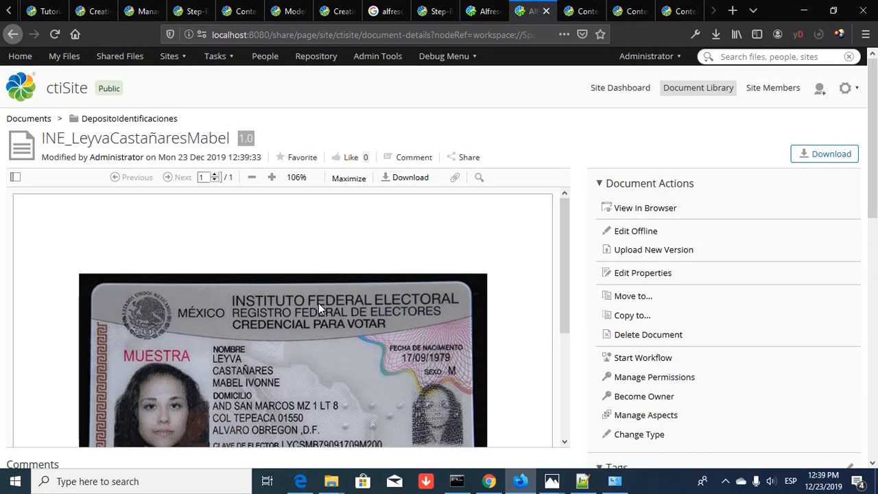
scroll(318, 303, "down", 4)
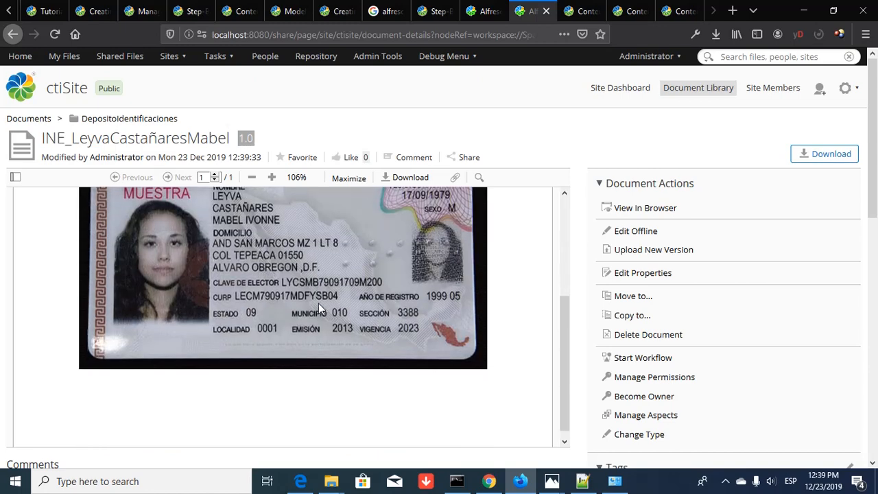
scroll(319, 303, "up", 4)
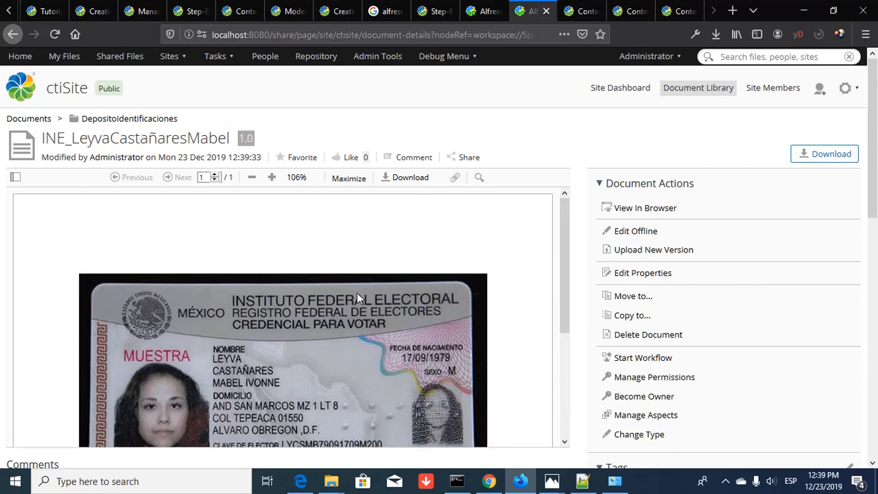
- Open the full Edit Properties page for the INE document and review its fields
left_click(642, 274)
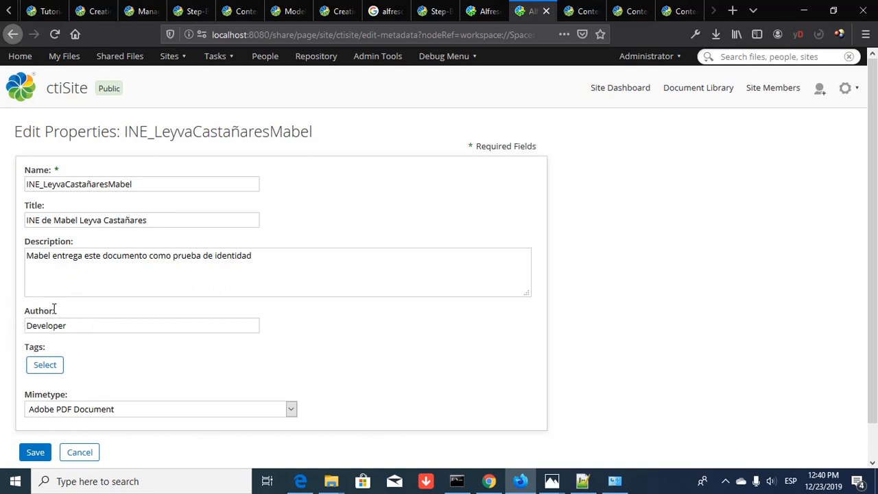
scroll(82, 337, "down", 1)
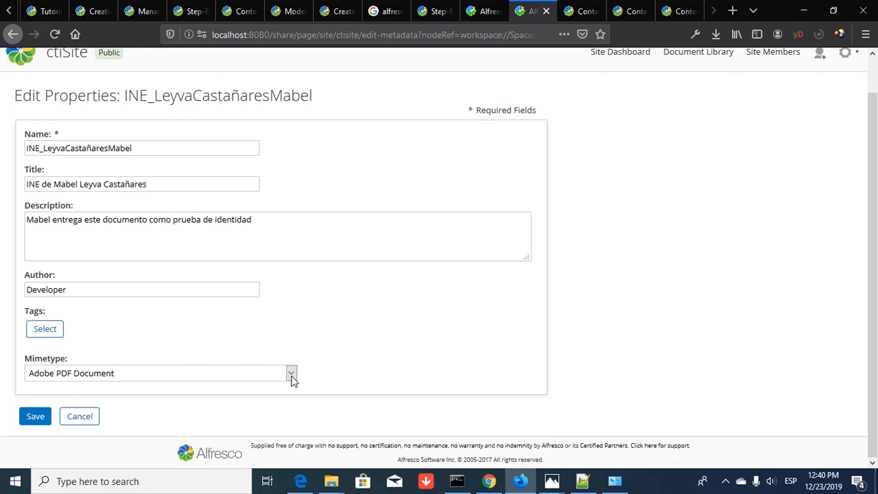
scroll(291, 382, "up", 1)
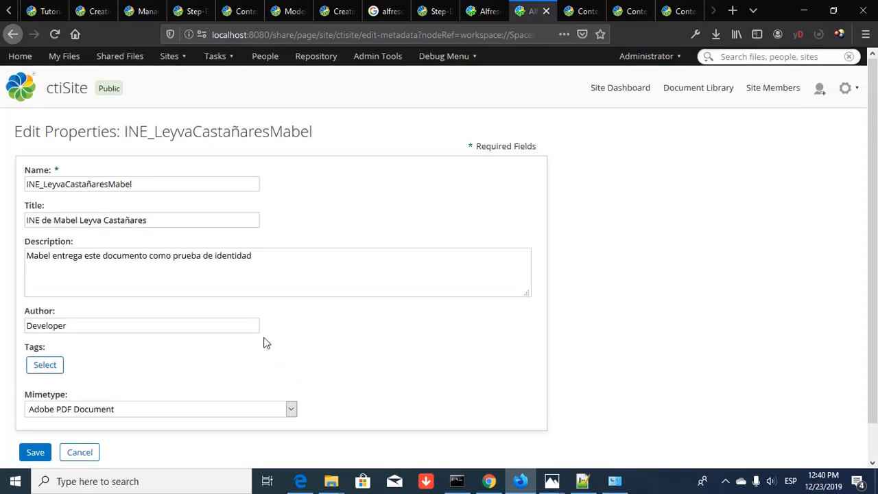
- Save the INE document's properties unchanged and return to its details page
left_click(30, 454)
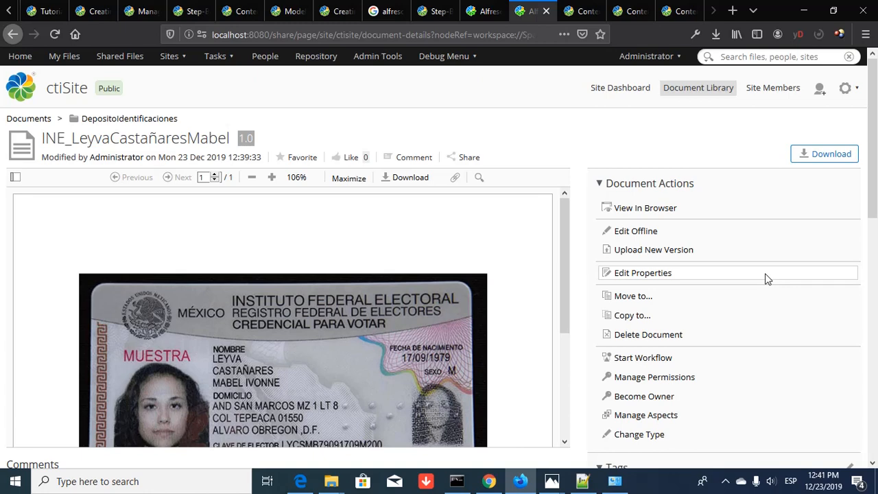
scroll(764, 281, "down", 5)
scroll(758, 282, "up", 2)
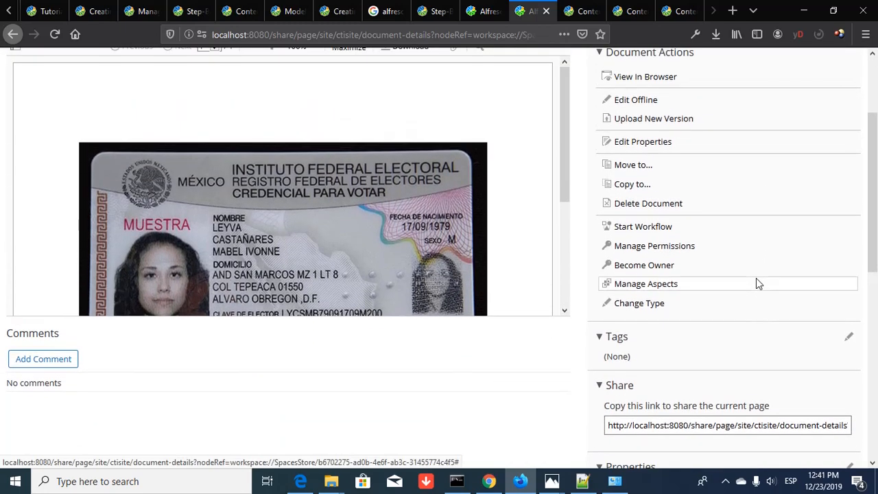
- Change the INE document's type to Identificacion (id:Identificacion)
left_click(646, 303)
left_click(493, 262)
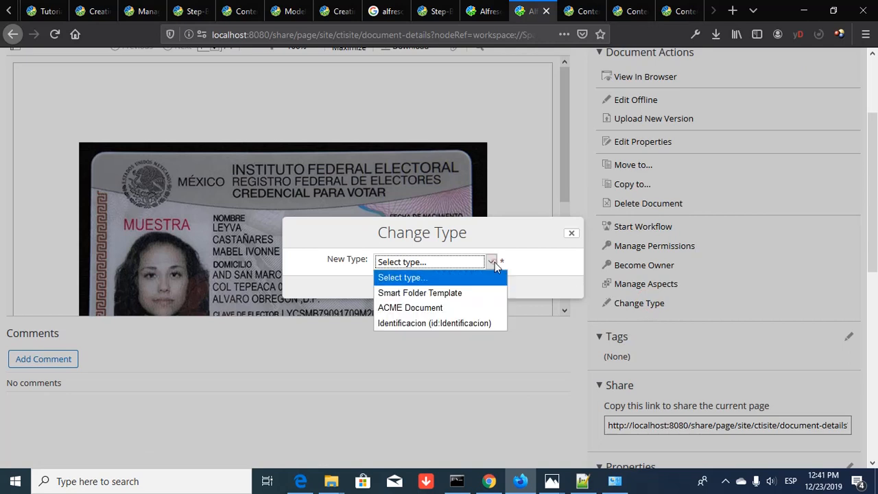
left_click(414, 322)
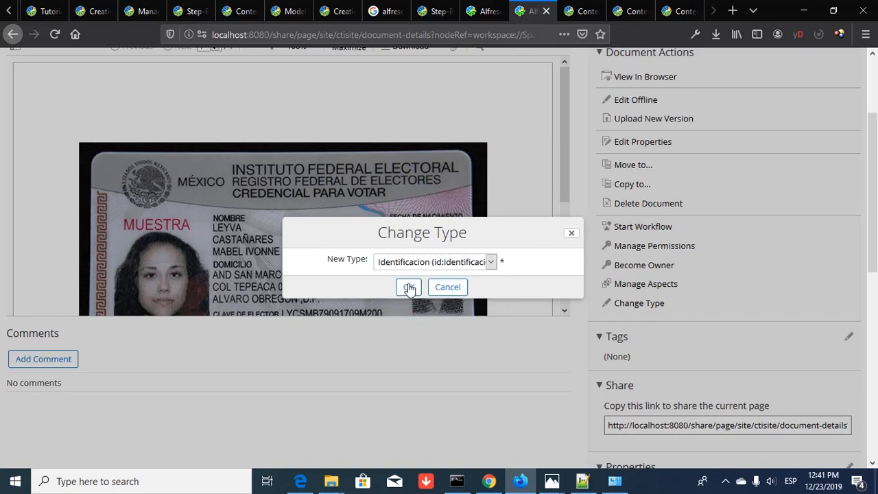
left_click(409, 289)
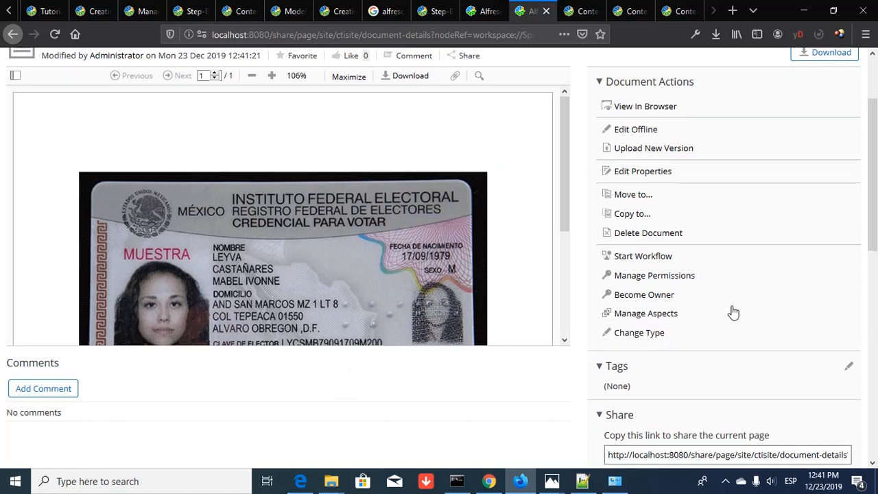
scroll(732, 310, "down", 3)
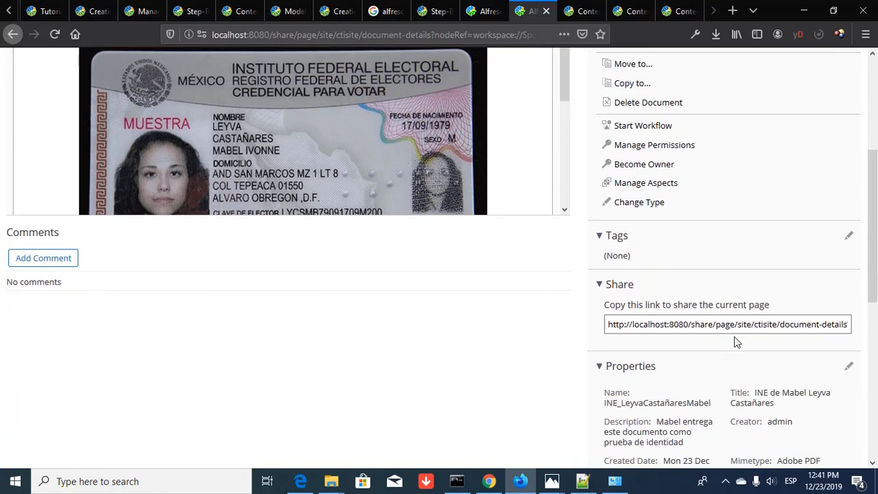
scroll(737, 337, "up", 3)
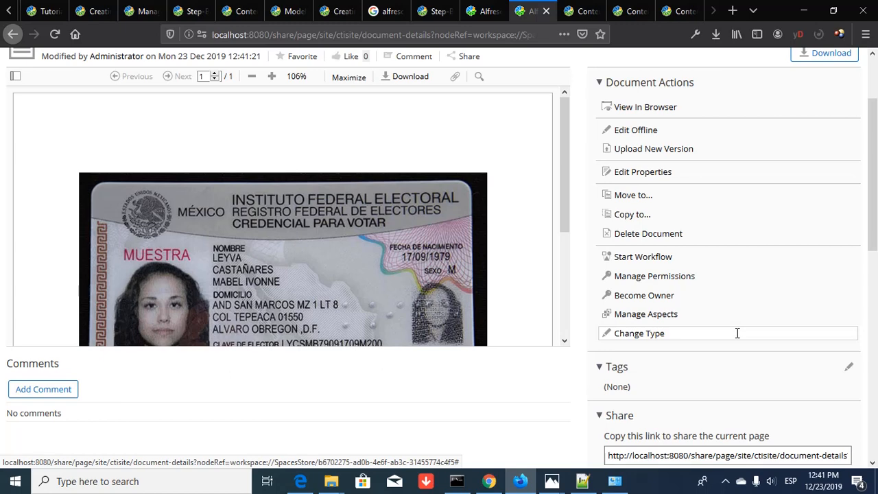
left_click(647, 177)
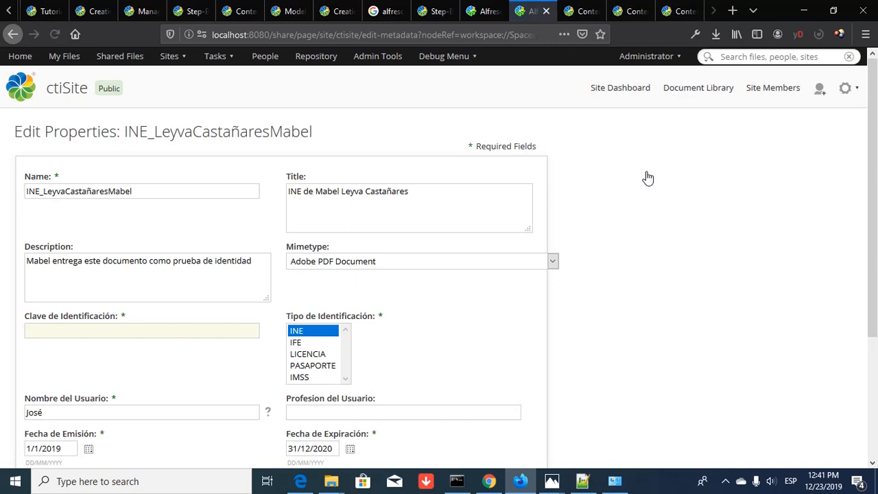
- Enter the identification key in Clave de Identificación and keep INE as Tipo de Identificación
scroll(500, 314, "down", 1)
scroll(499, 314, "down", 1)
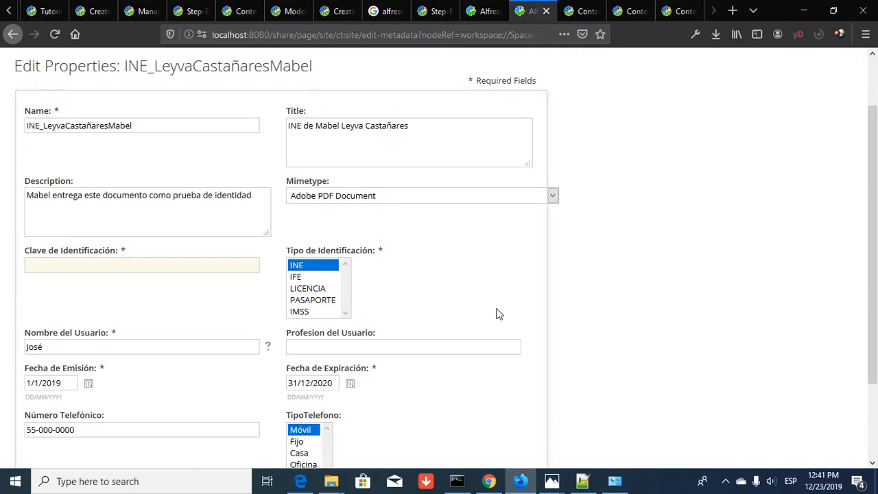
scroll(499, 313, "up", 2)
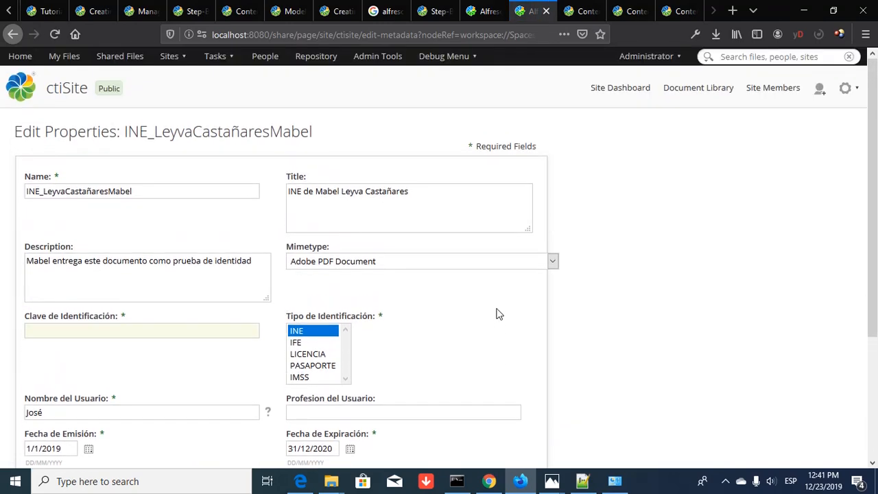
scroll(499, 313, "down", 2)
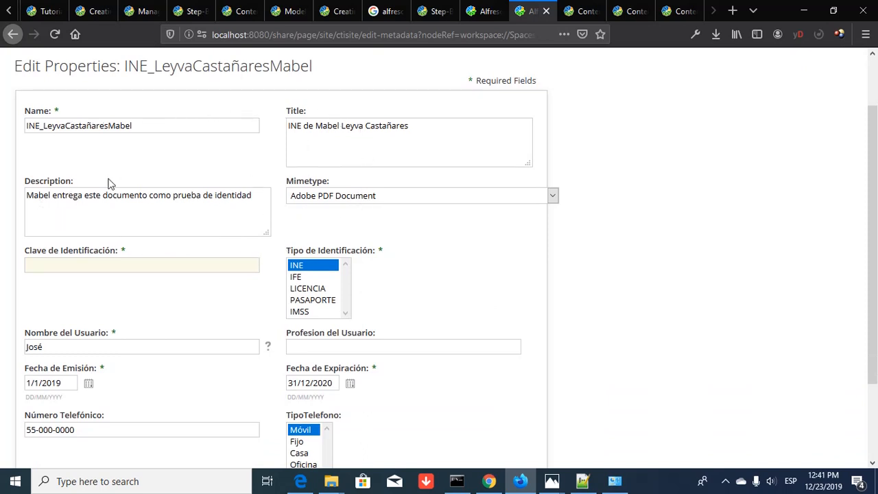
left_click(139, 261)
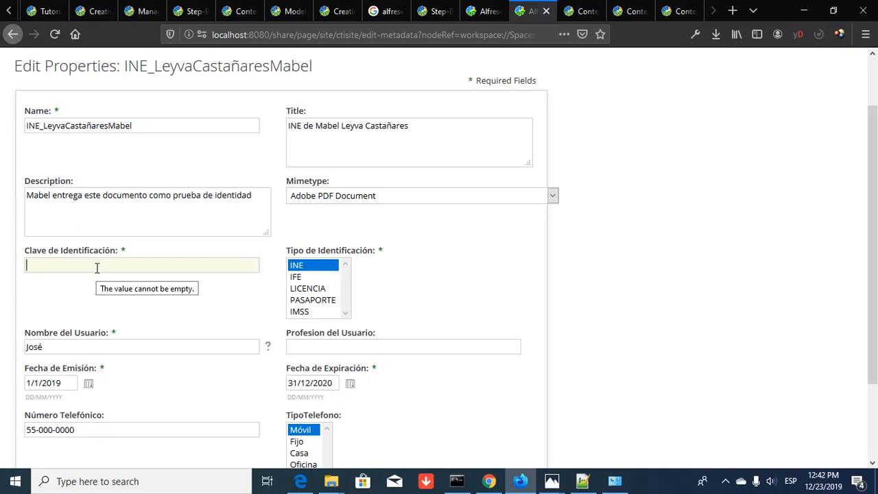
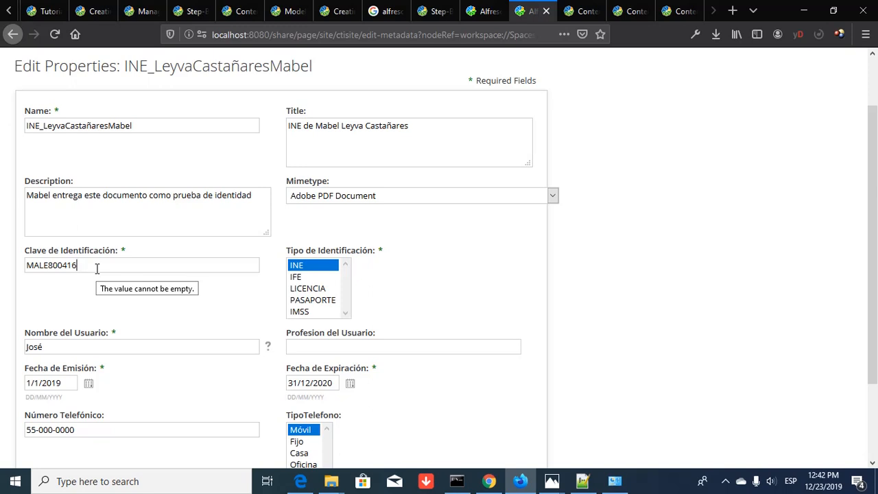
left_click(128, 310)
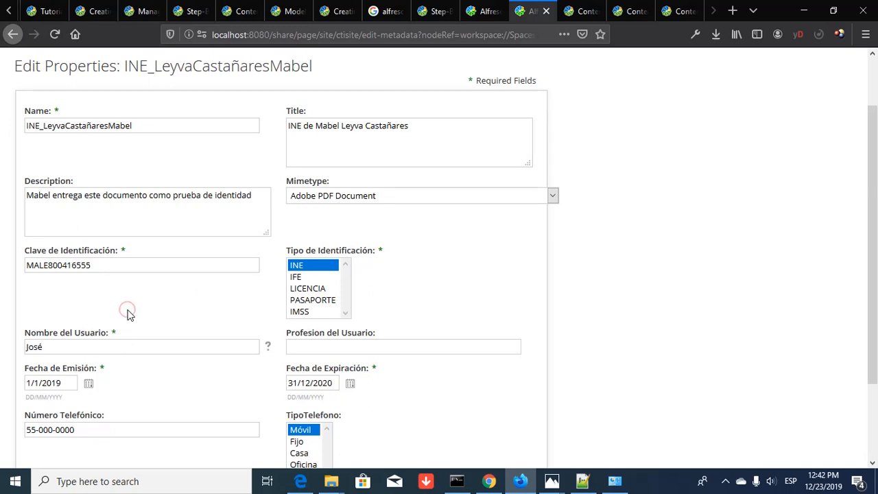
left_click(308, 266)
scroll(431, 290, "down", 1)
- Replace the Nombre del Usuario value with the user's full name
scroll(432, 290, "down", 2)
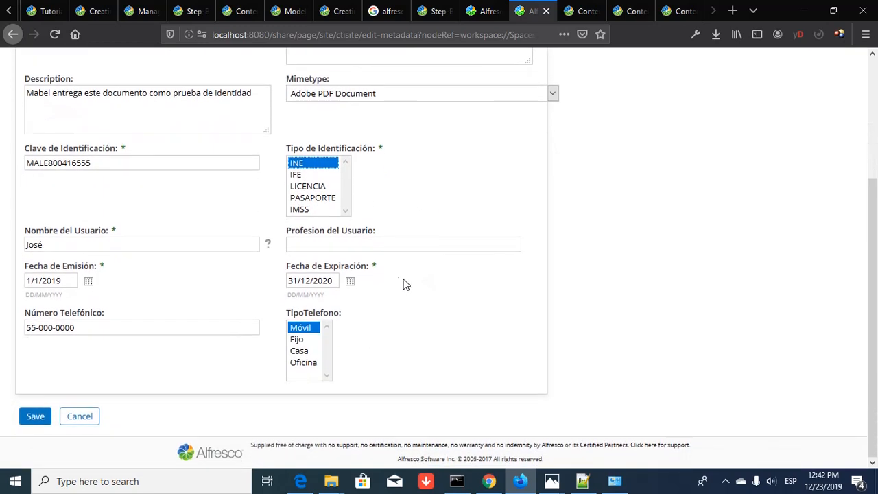
left_click(240, 245)
key("ctrl+a")
type("Developer")
key("Tab")
left_click_drag(83, 241, 3, 244)
scroll(126, 227, "up", 3)
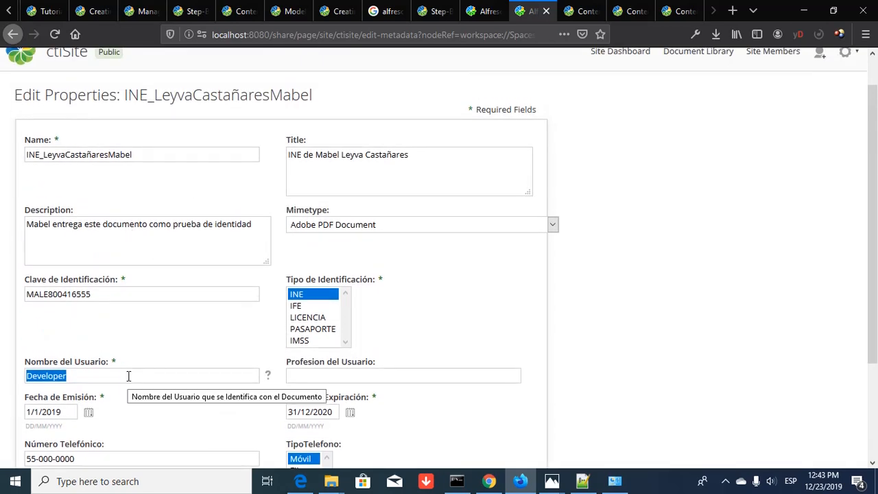
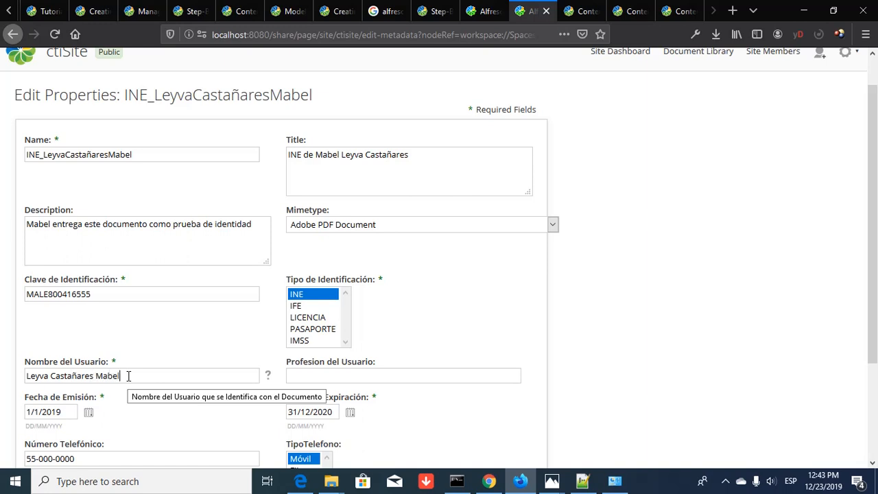
- Enter 'Maestra de Primaria' as the user's profession
left_click(323, 378)
type("Maaes")
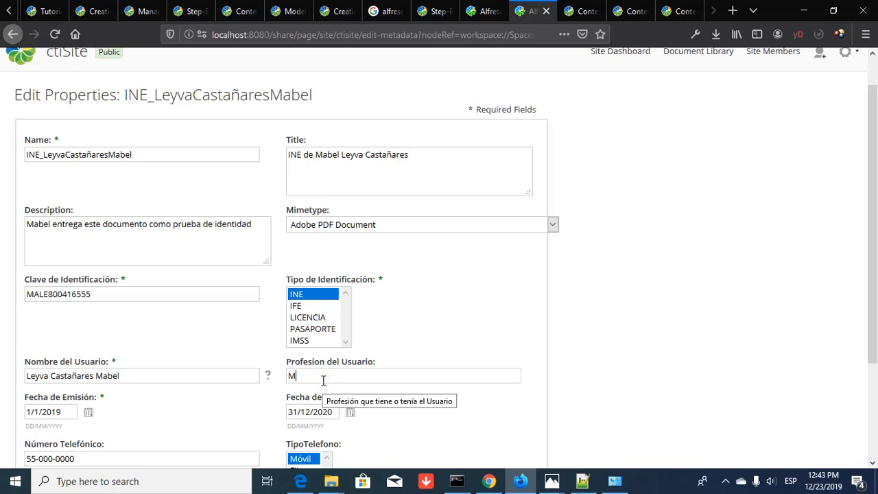
key("BackSpace")
key("BackSpace")
key("BackSpace")
type("estra de Primar")
key("BackSpace")
type("ria")
scroll(239, 391, "down", 3)
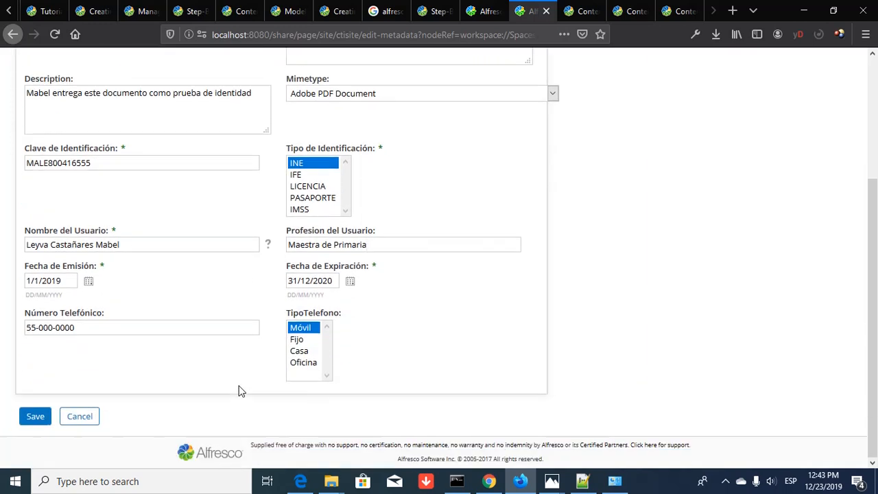
- Set Fecha de Emisión to 1 December 2018, leaving the expiry at 31 December 2020
left_click(88, 281)
scroll(195, 369, "down", 5)
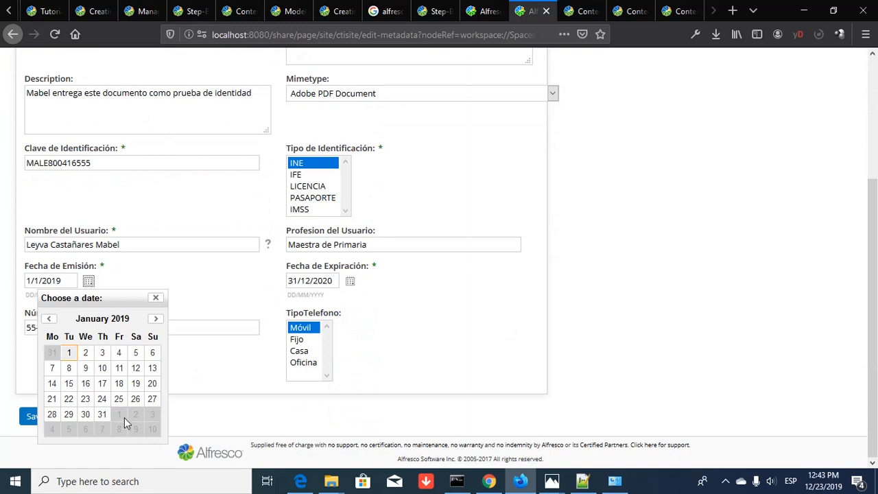
left_click(48, 319)
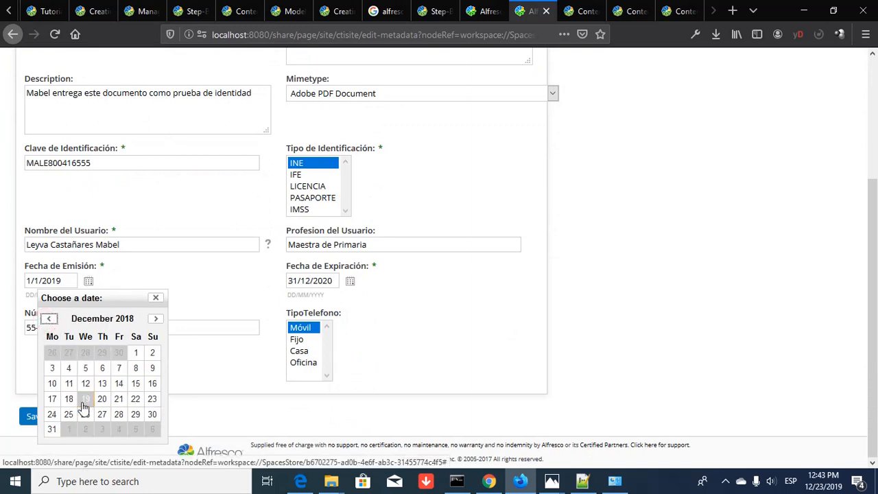
left_click(136, 352)
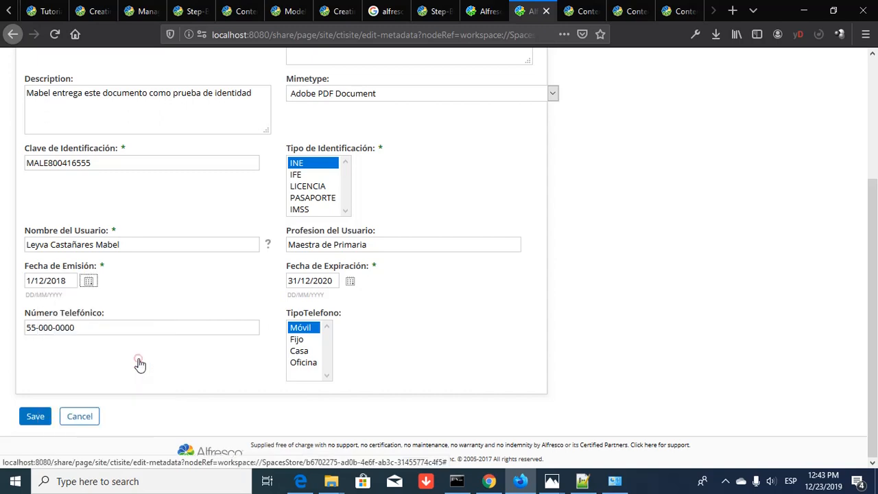
left_click(350, 284)
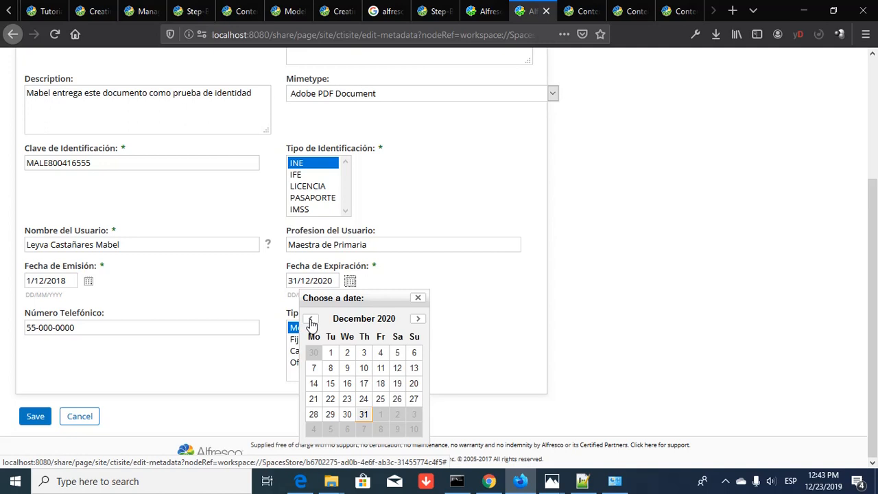
left_click(363, 415)
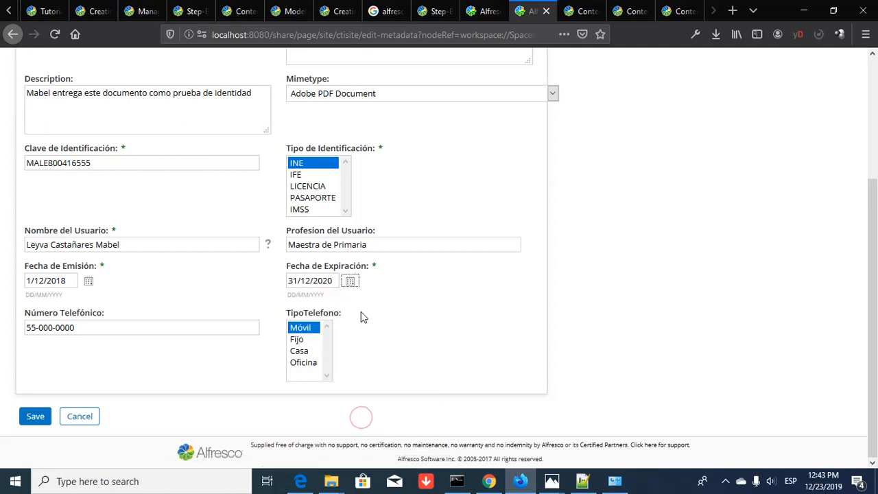
- Replace the middle and last digit groups of Número Telefónico with new digits
left_click(103, 326)
key("shift+Right")
key("shift+Right")
key("shift+Right")
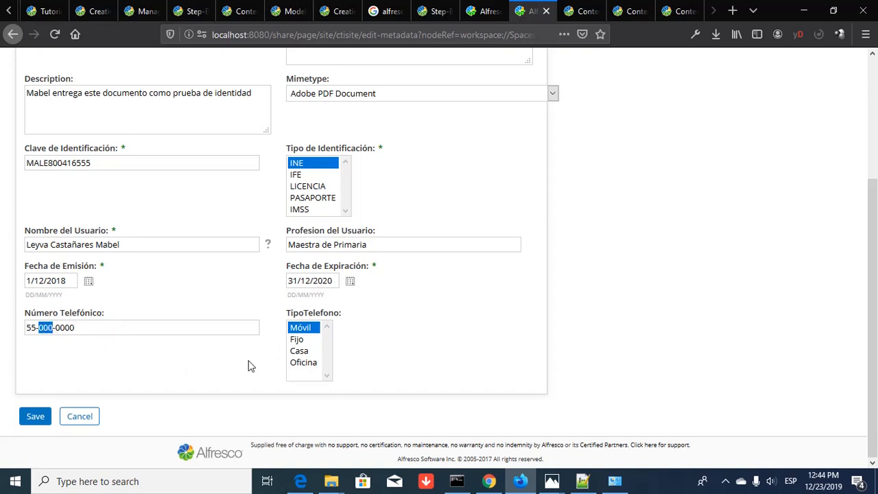
key("shift+Right")
key("shift+Right")
key("shift+Right")
key("shift+Right")
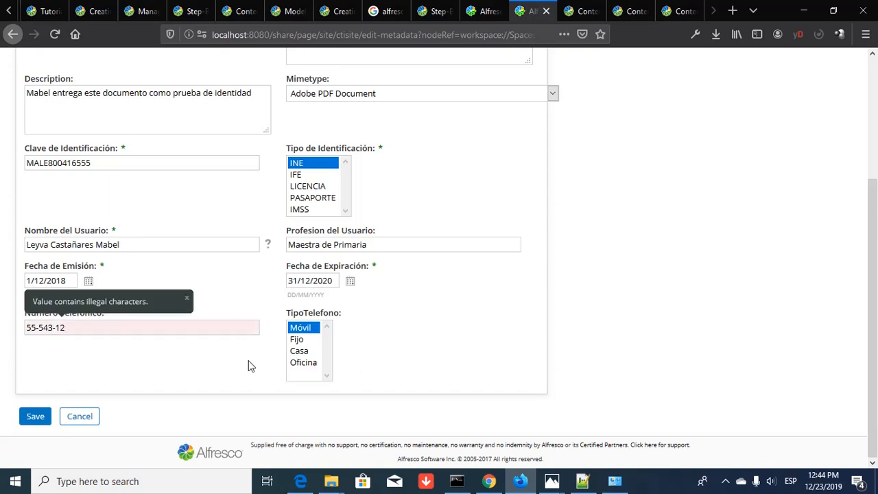
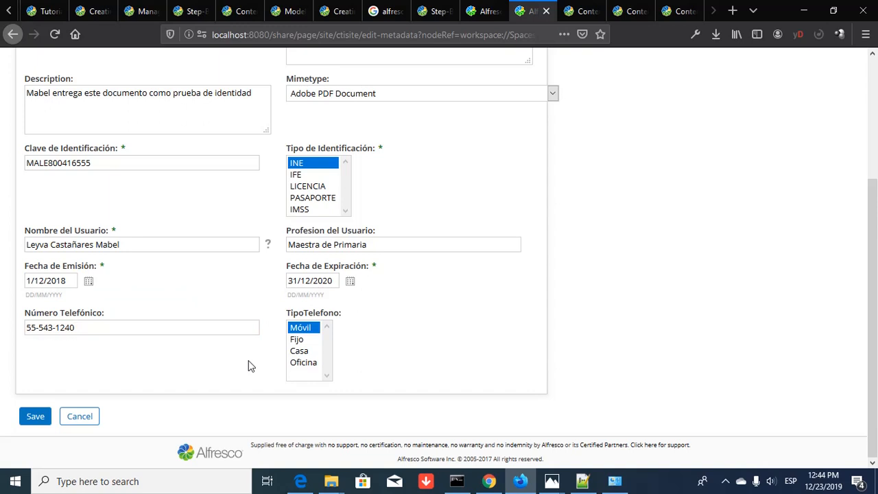
- Try saving the properties and dismiss the failure reporting 2 integrity violations
left_click(36, 416)
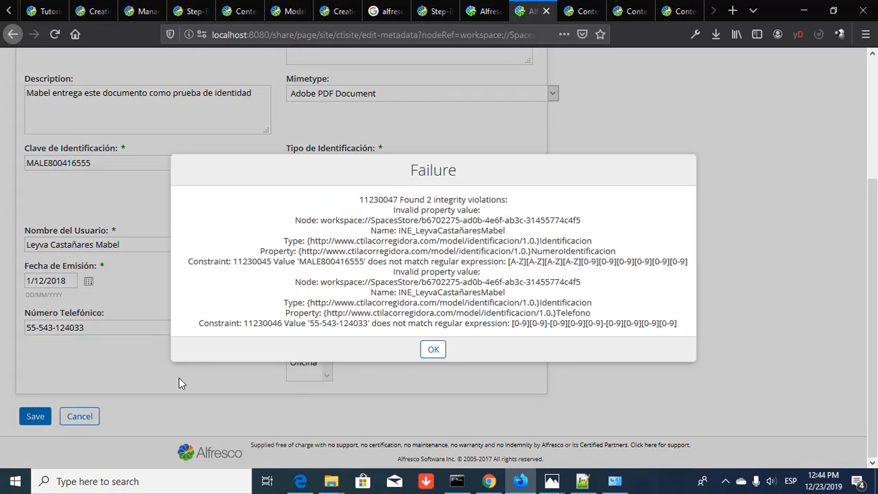
left_click_drag(425, 200, 519, 200)
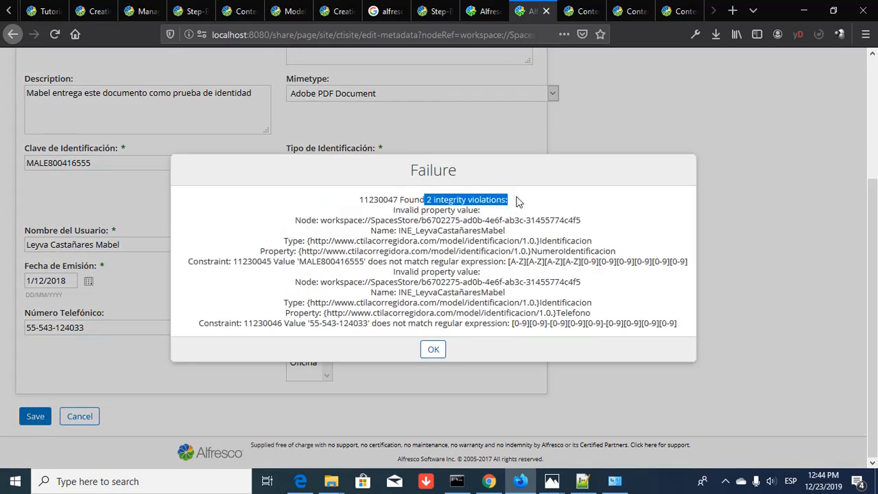
left_click(436, 351)
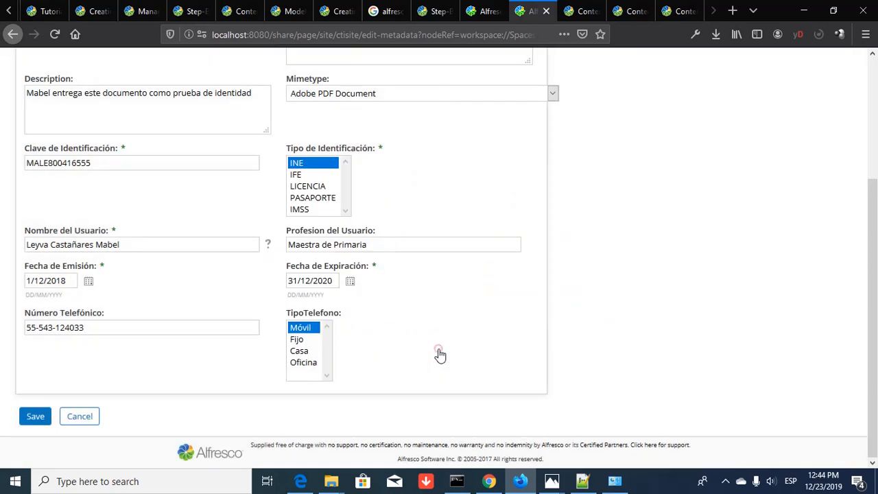
left_click(102, 326)
- Trim the phone number's extra two digits and set TipoTelefono to Fijo and Casa
key("BackSpace")
key("BackSpace")
left_click(296, 340)
left_click(298, 352, "ctrl")
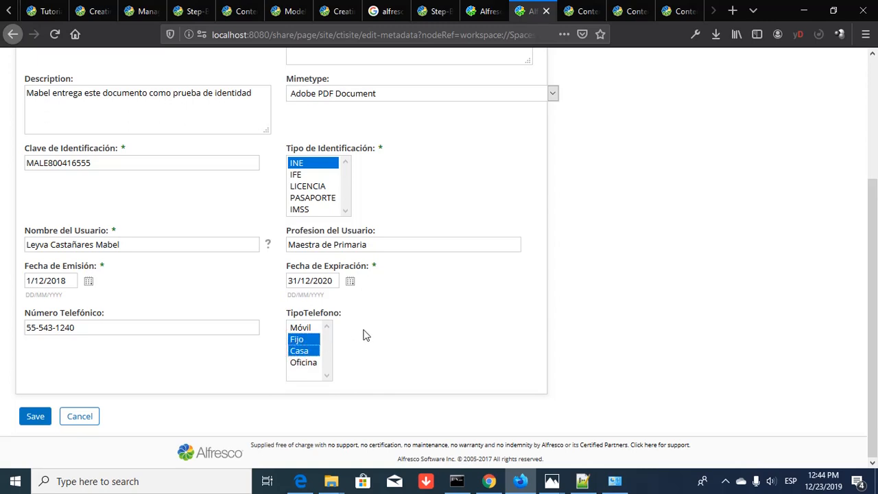
- Delete the trailing 555 from Clave de Identificación
scroll(366, 335, "up", 3)
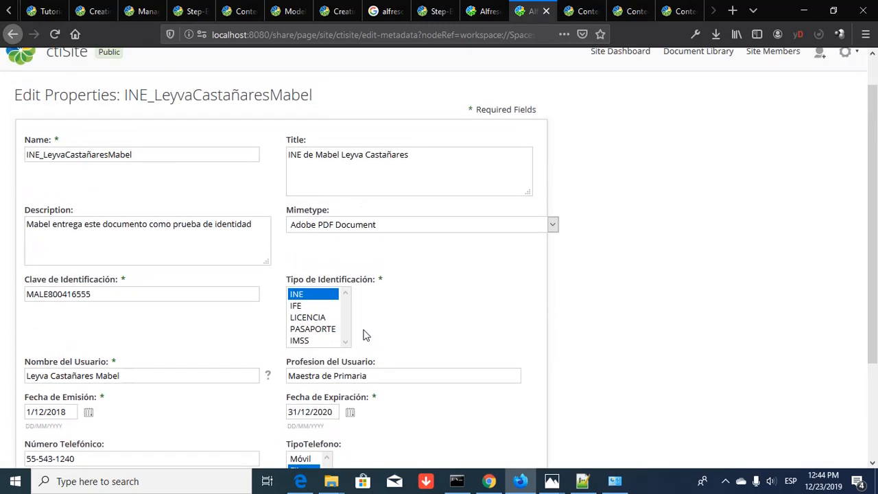
left_click(127, 294)
key("shift+Right")
key("shift+Right")
key("shift+Right")
key("BackSpace")
scroll(124, 310, "down", 3)
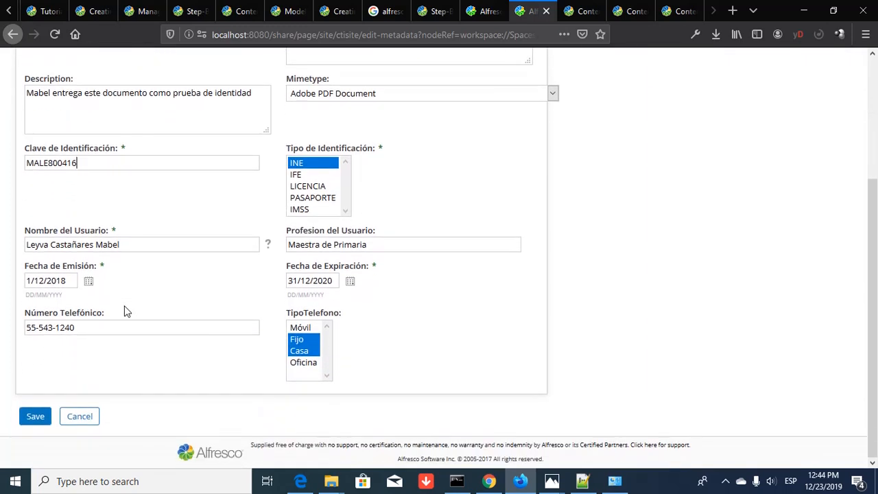
- Save the corrected document properties
left_click(37, 416)
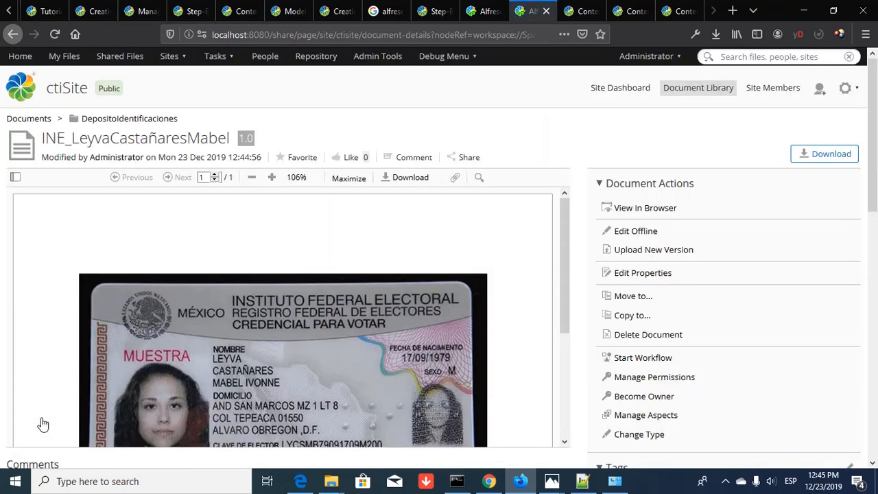
scroll(467, 288, "down", 3)
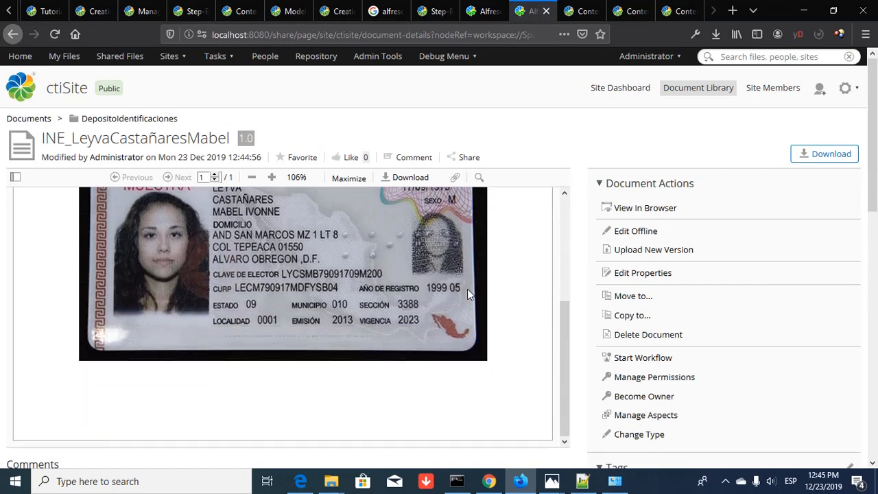
scroll(465, 291, "up", 3)
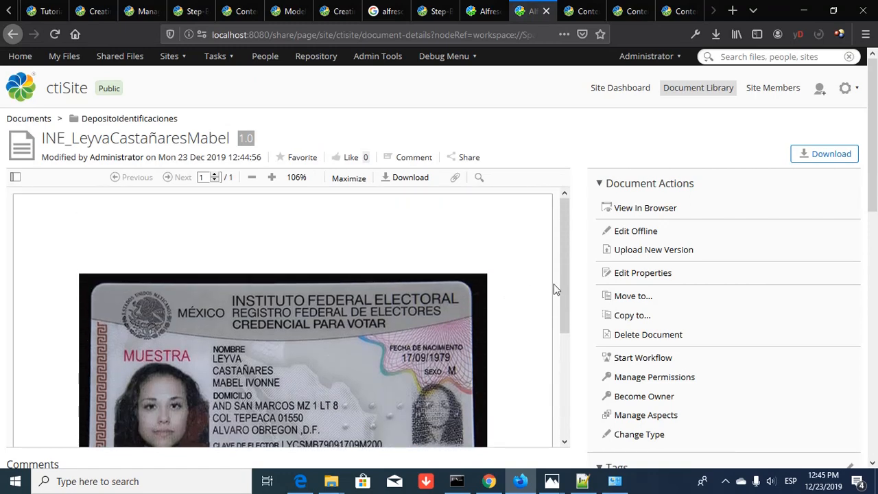
- Review the saved values in Edit Properties, then cancel back to the document details page
left_click(657, 271)
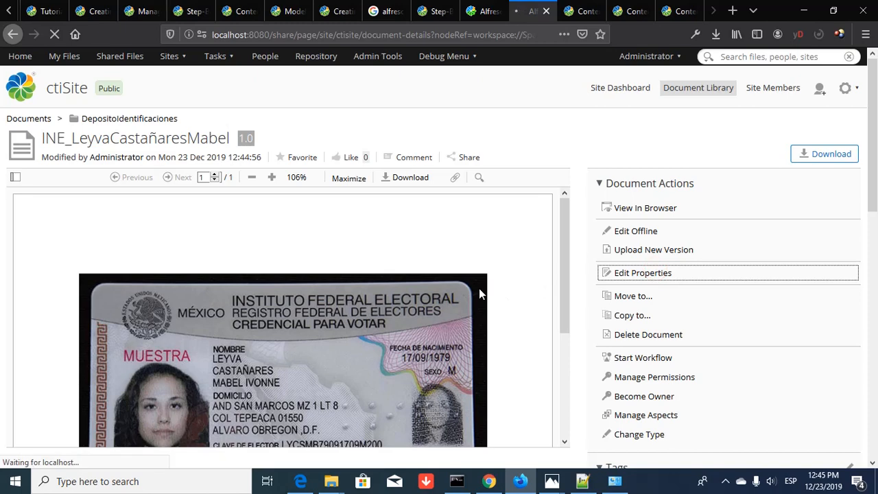
scroll(479, 289, "down", 3)
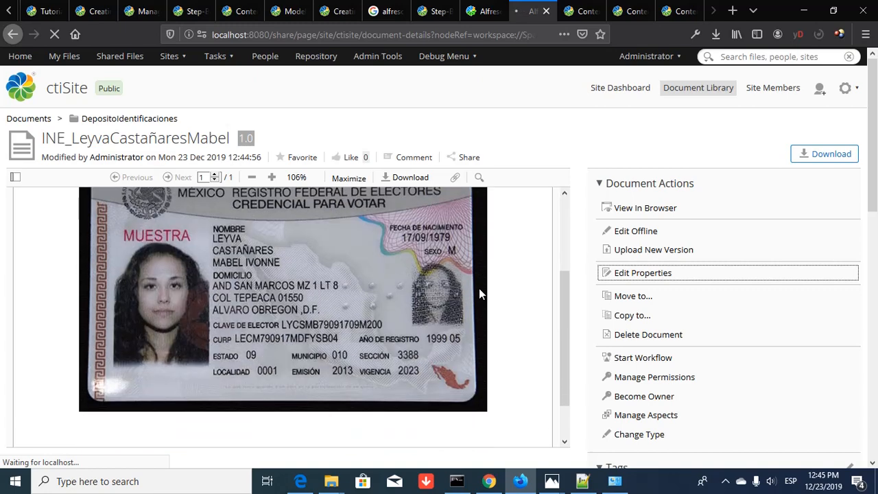
scroll(476, 295, "up", 1)
scroll(478, 300, "up", 2)
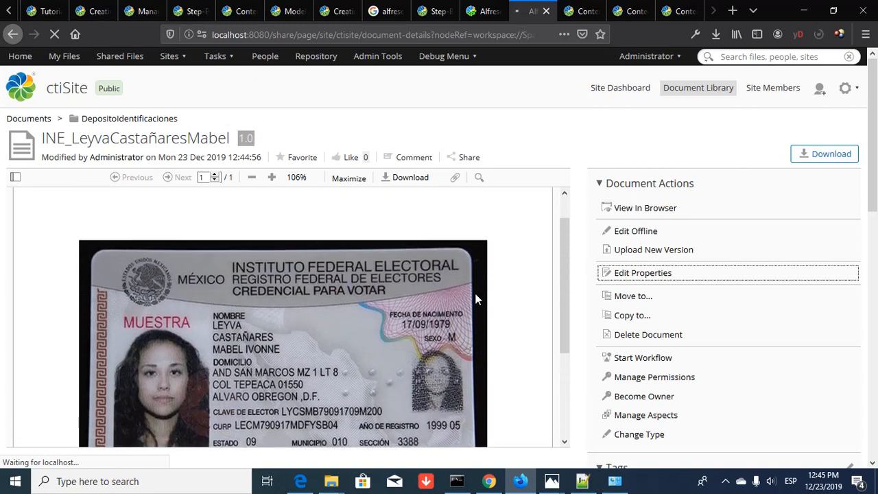
scroll(477, 300, "down", 2)
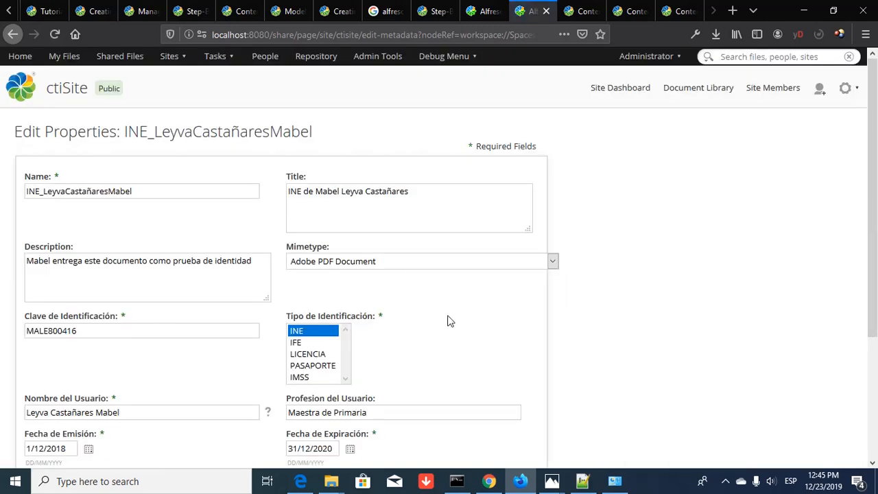
scroll(448, 321, "down", 5)
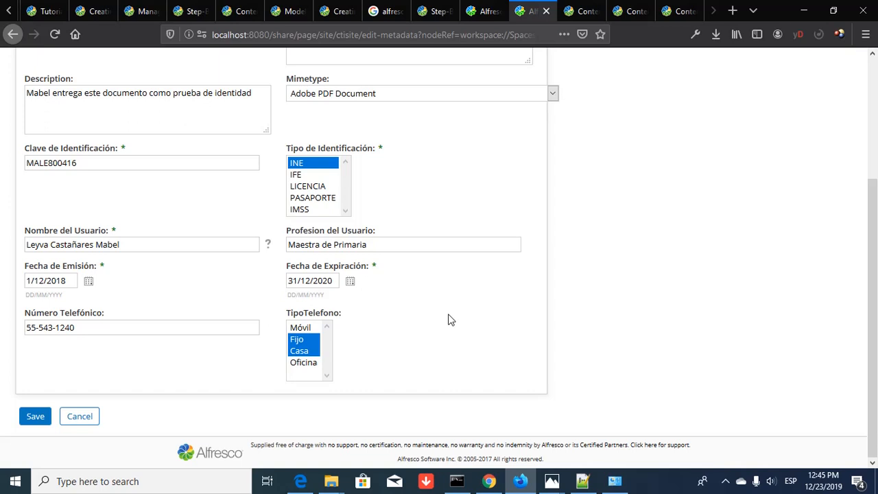
left_click(79, 417)
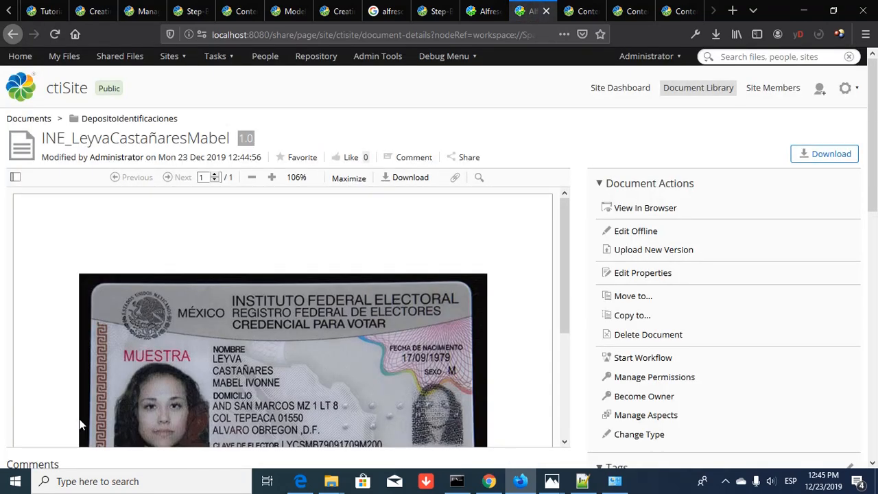
scroll(727, 329, "down", 3)
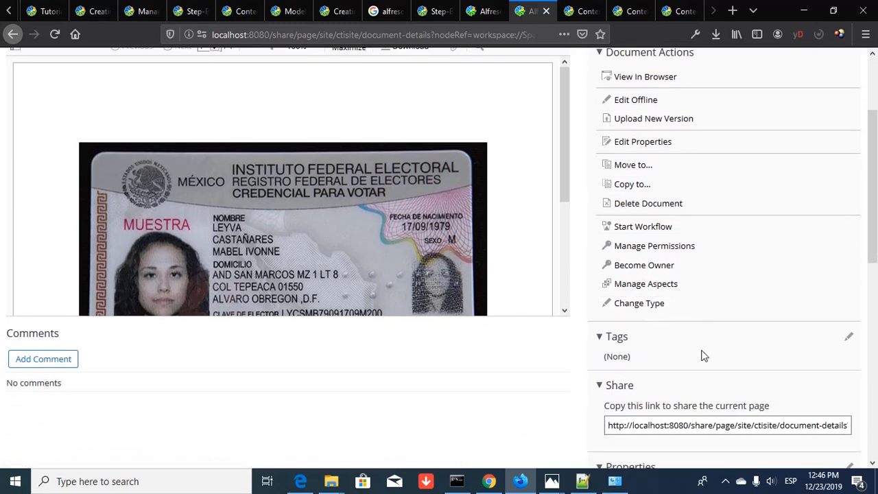
- In Manage Aspects, add id:Autorizable to the INE document and apply the change
left_click(653, 286)
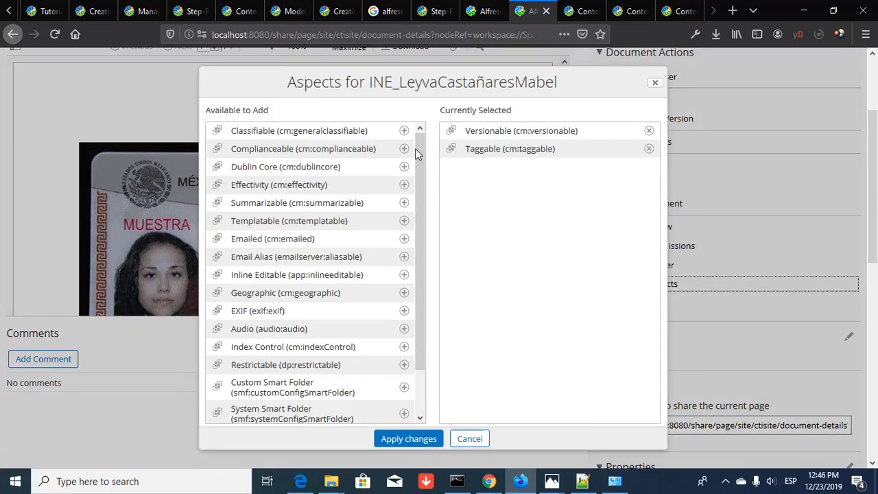
left_click_drag(419, 151, 418, 203)
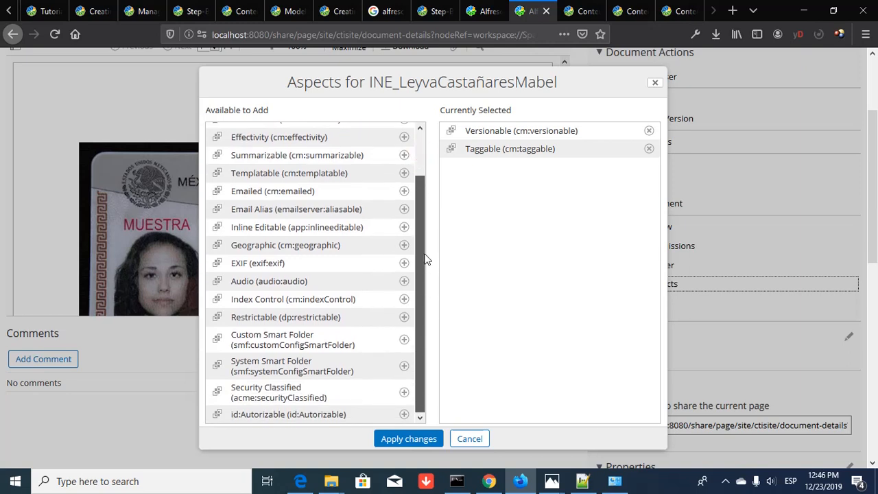
left_click_drag(425, 259, 412, 102)
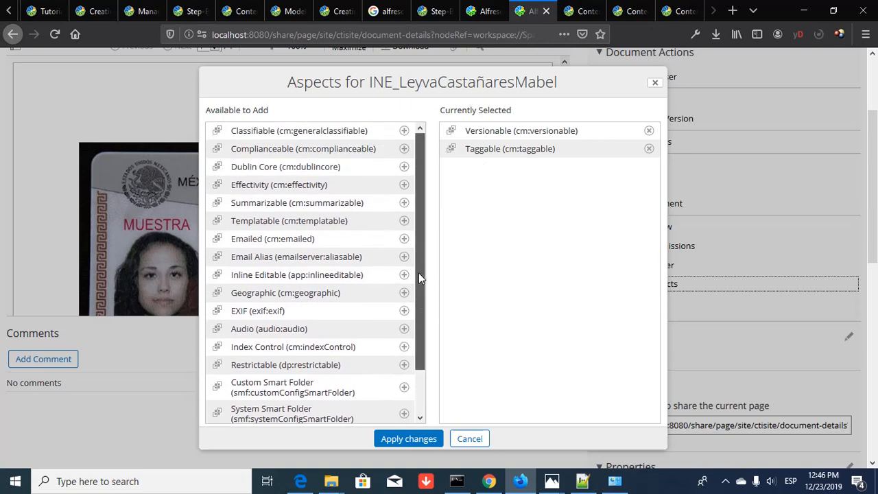
left_click_drag(418, 277, 425, 377)
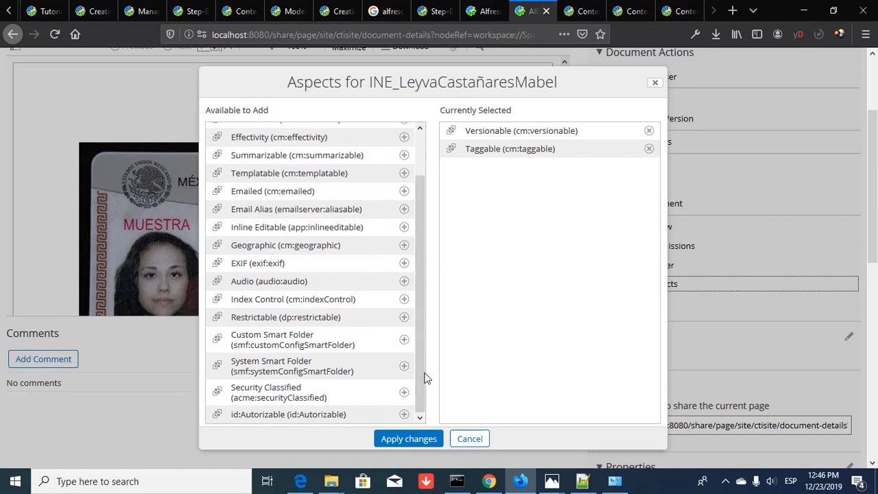
left_click(277, 414)
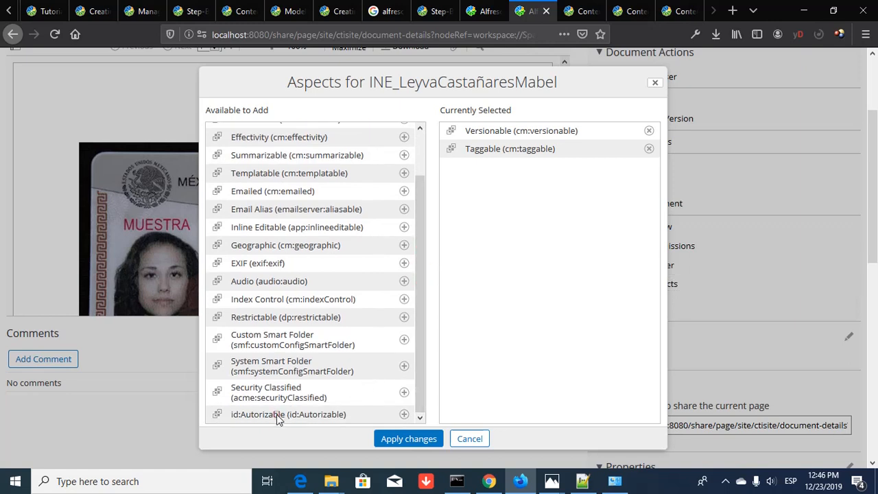
left_click(404, 415)
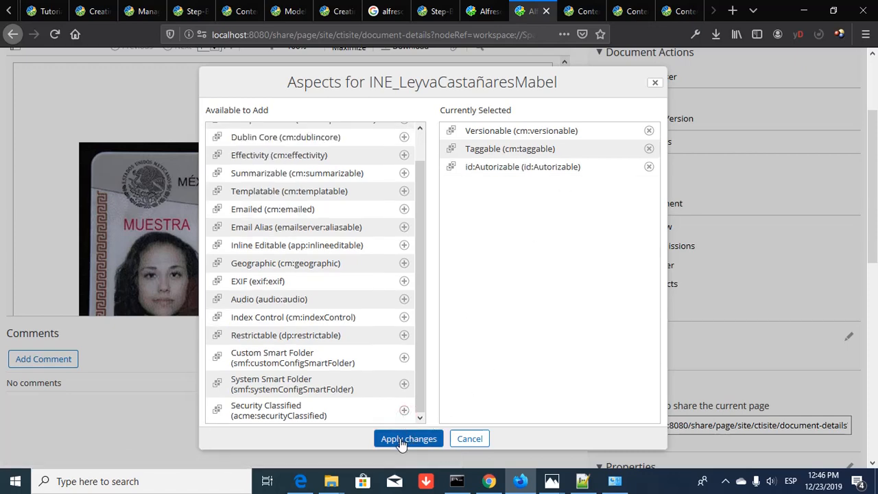
left_click(403, 439)
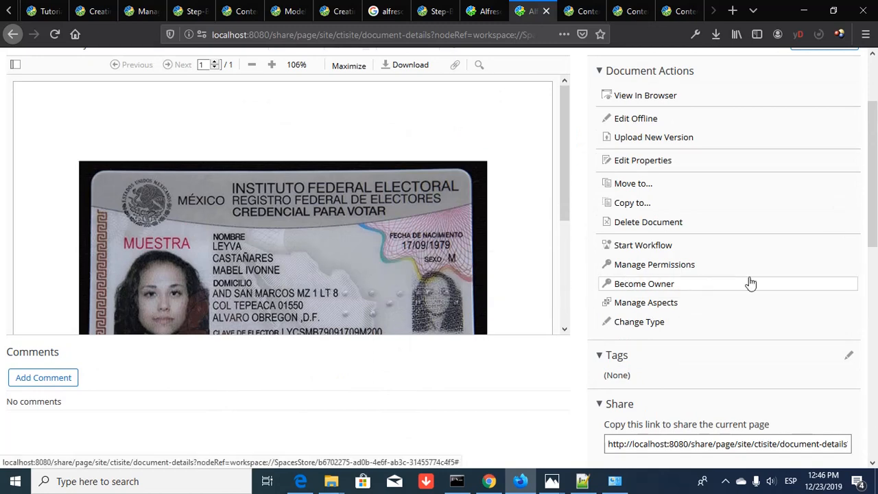
scroll(749, 282, "down", 1)
scroll(751, 282, "down", 3)
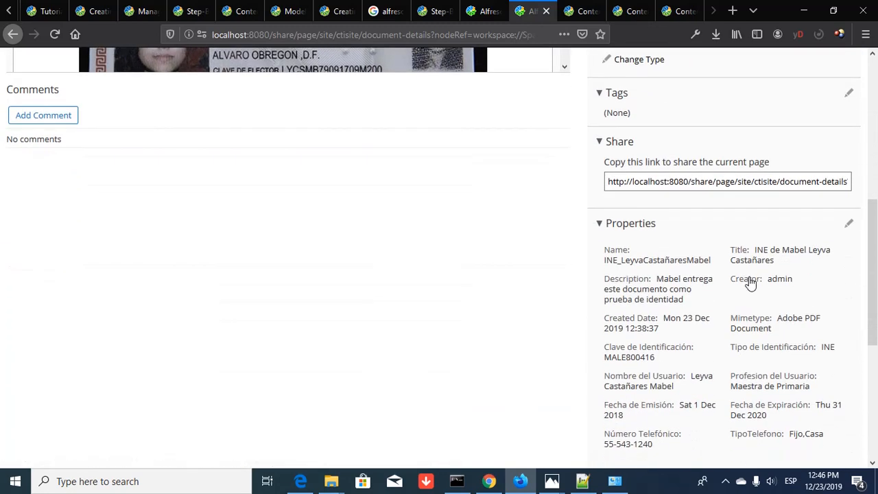
scroll(750, 282, "down", 2)
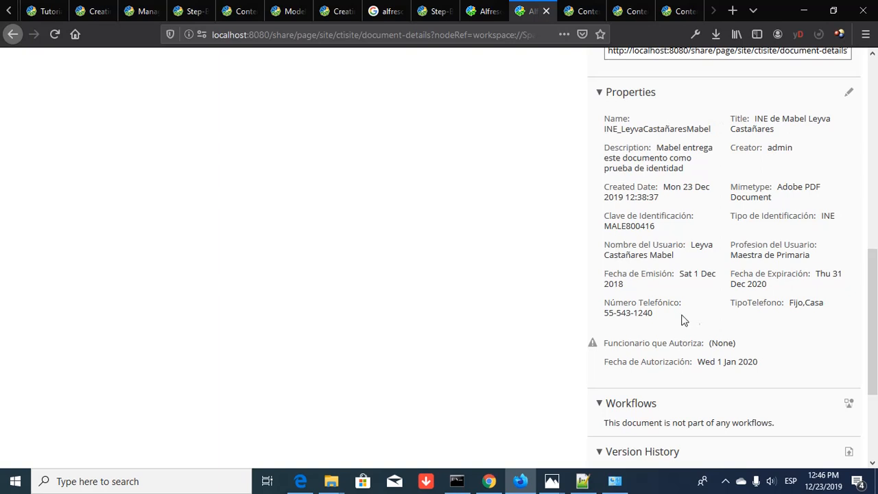
scroll(815, 309, "down", 1)
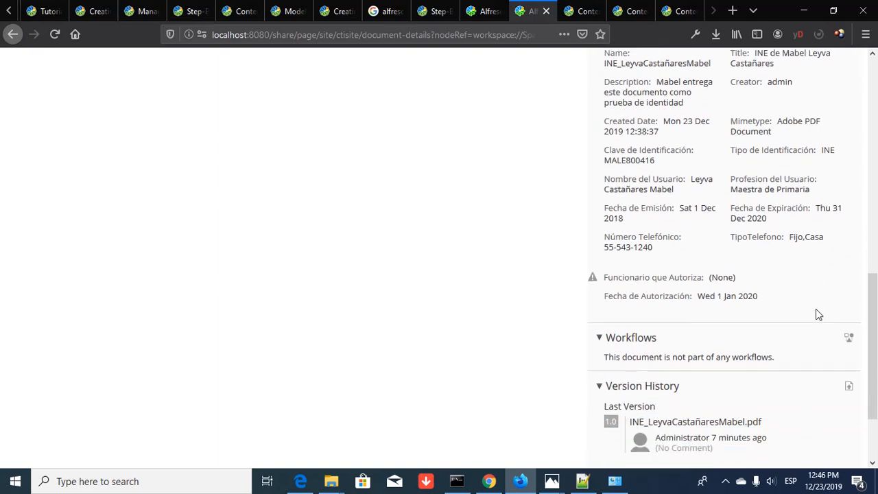
left_click_drag(790, 238, 827, 238)
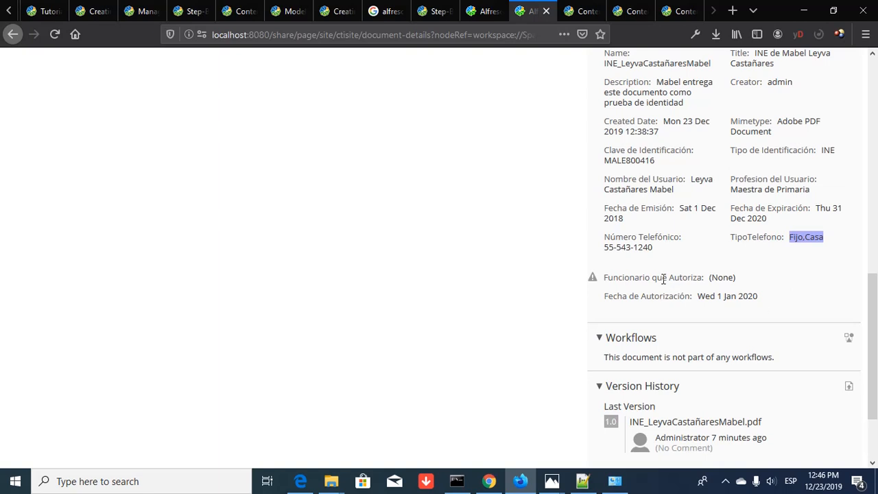
left_click(703, 298)
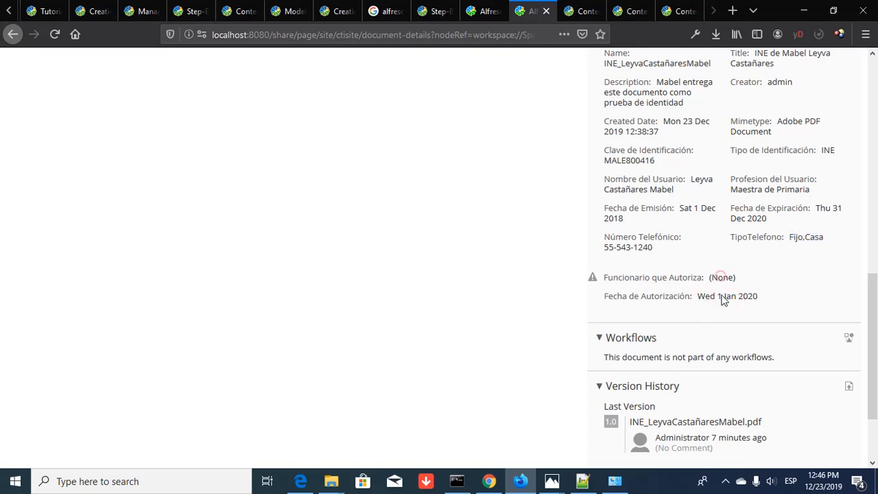
scroll(722, 299, "up", 10)
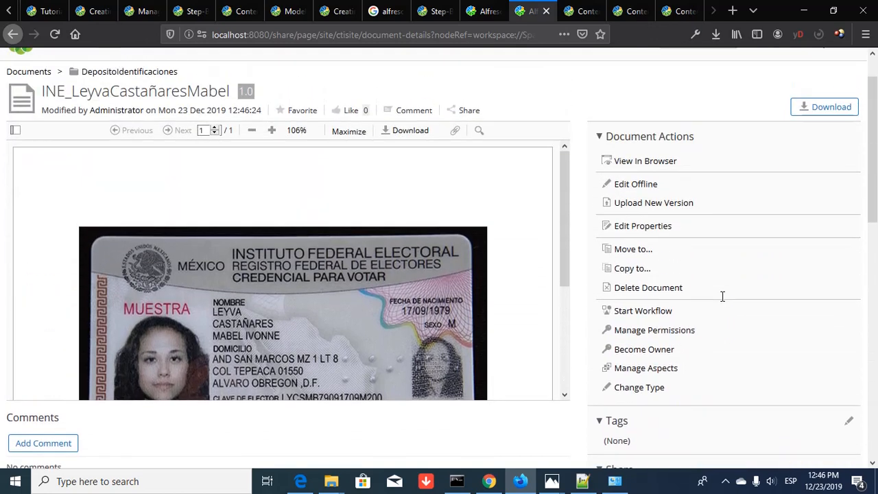
- Enter the authorizing official's full name in Funcionario que Autoriza
left_click(645, 233)
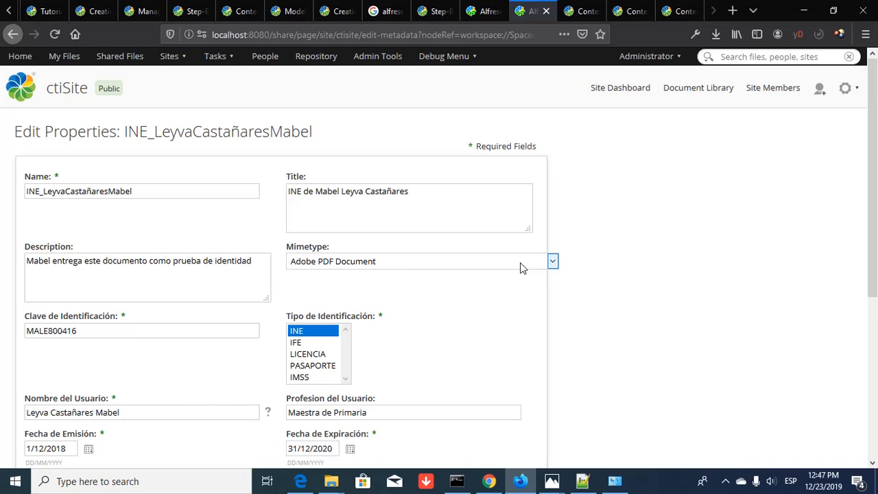
scroll(520, 268, "down", 5)
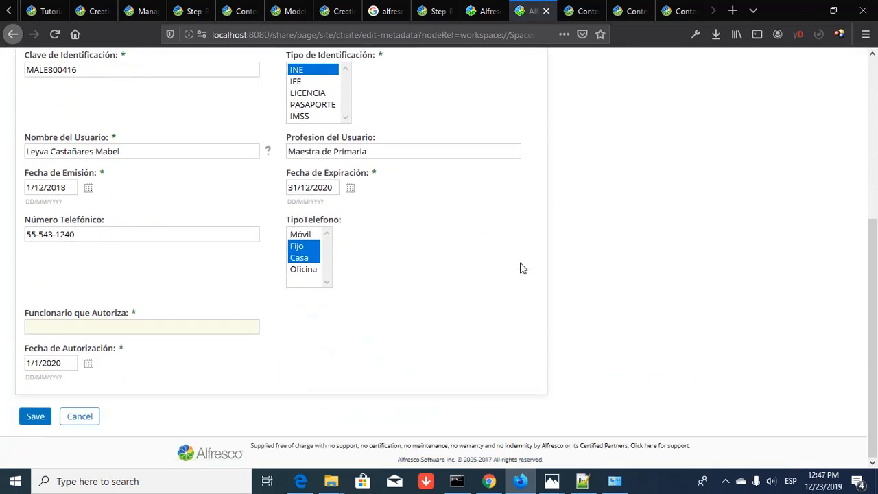
left_click(107, 329)
type("Beni")
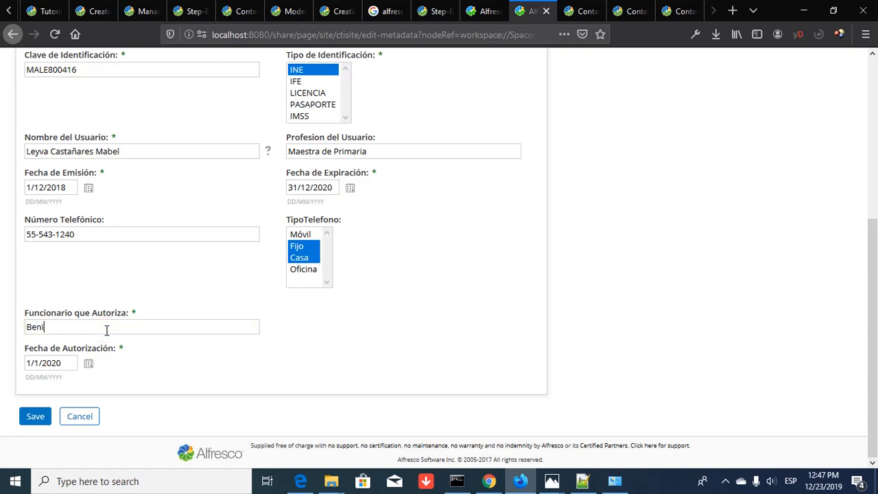
type("to Jupare")
key("BackSpace")
key("BackSpace")
key("BackSpace")
key("BackSpace")
type("ár")
- Set Fecha de Autorización to 1 January 2020 and save the properties
key("Tab")
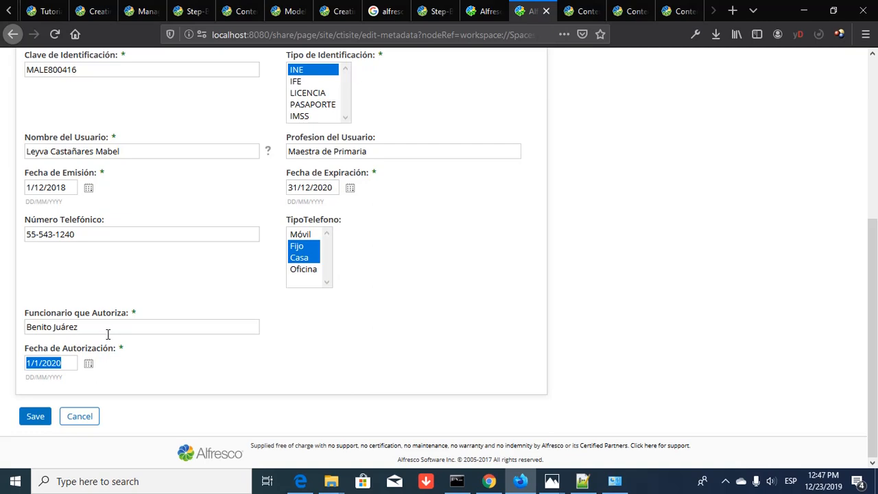
left_click(88, 365)
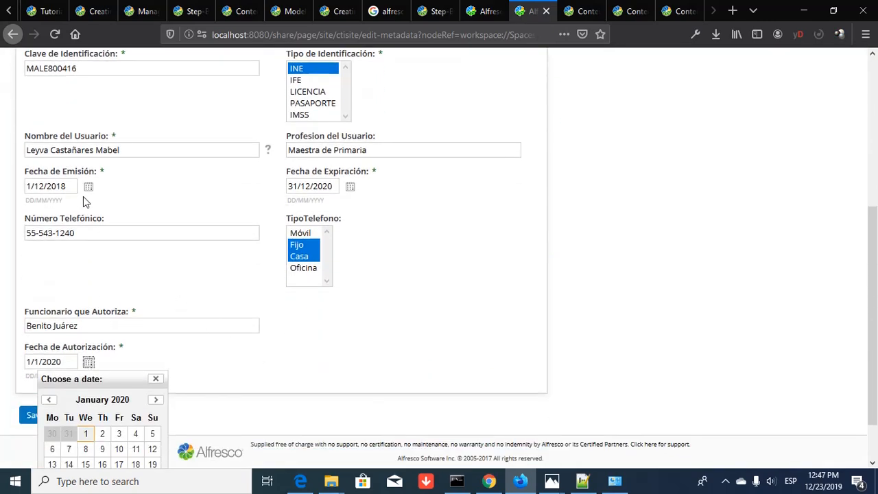
scroll(172, 353, "down", 2)
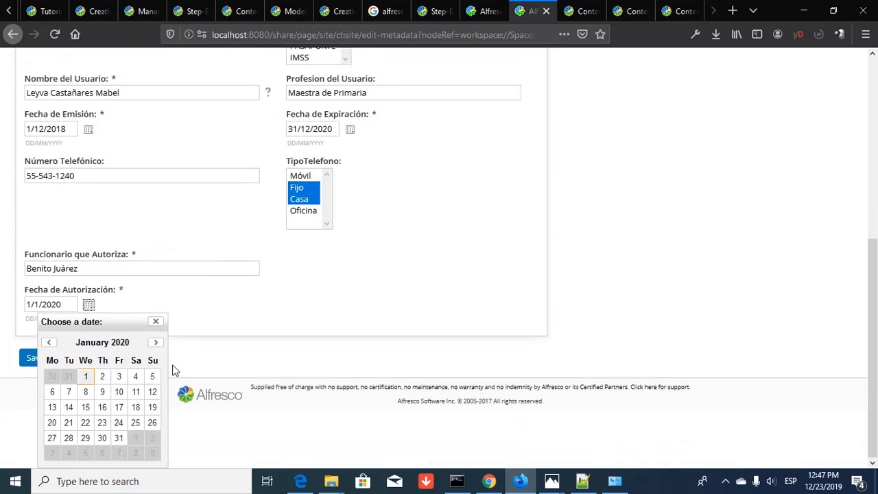
left_click(85, 377)
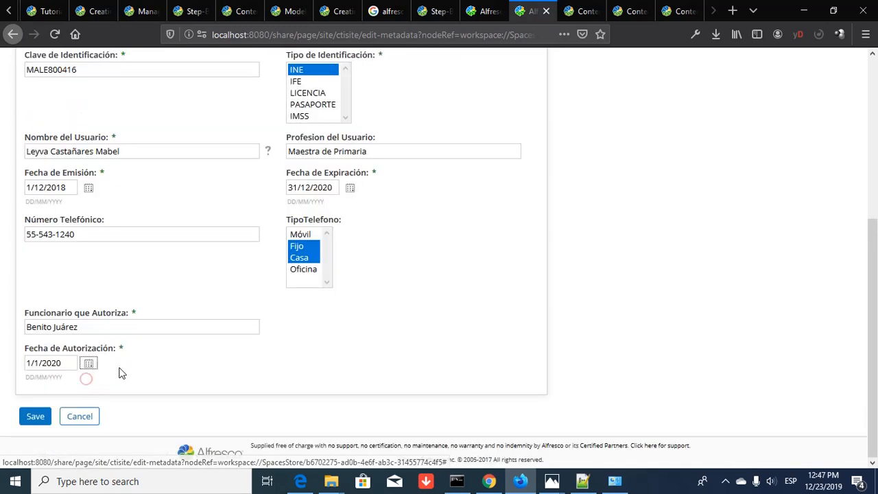
left_click(35, 417)
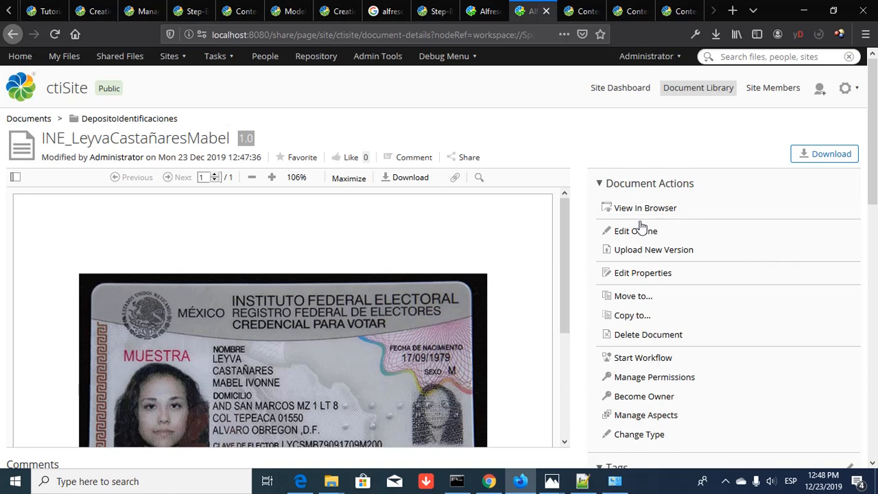
- Check the card preview, then return to the DepositoIdentificaciones folder
scroll(479, 232, "down", 3)
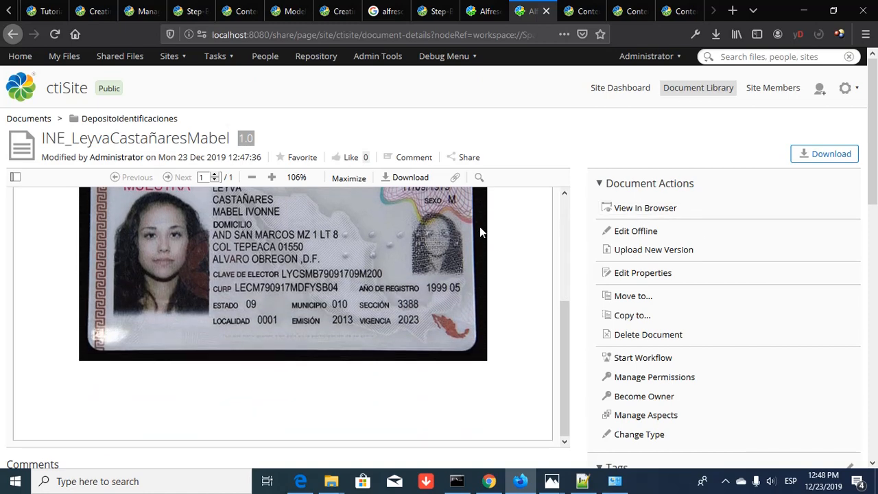
scroll(480, 232, "up", 3)
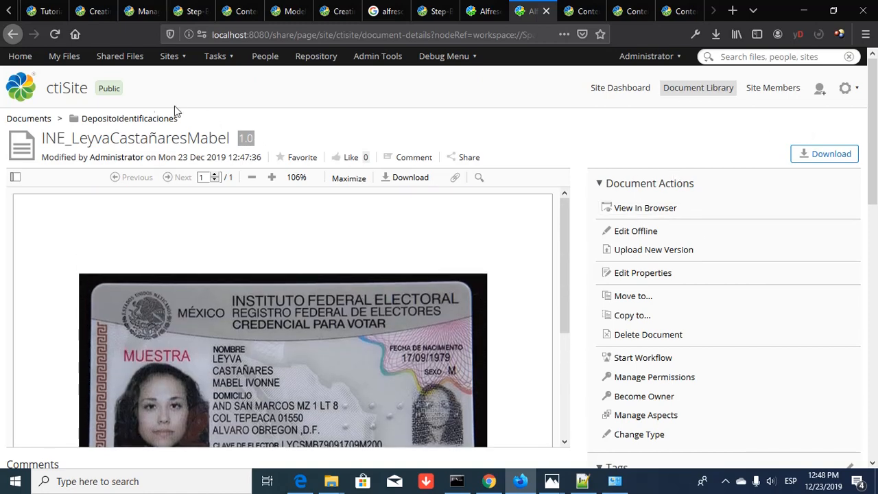
left_click(122, 124)
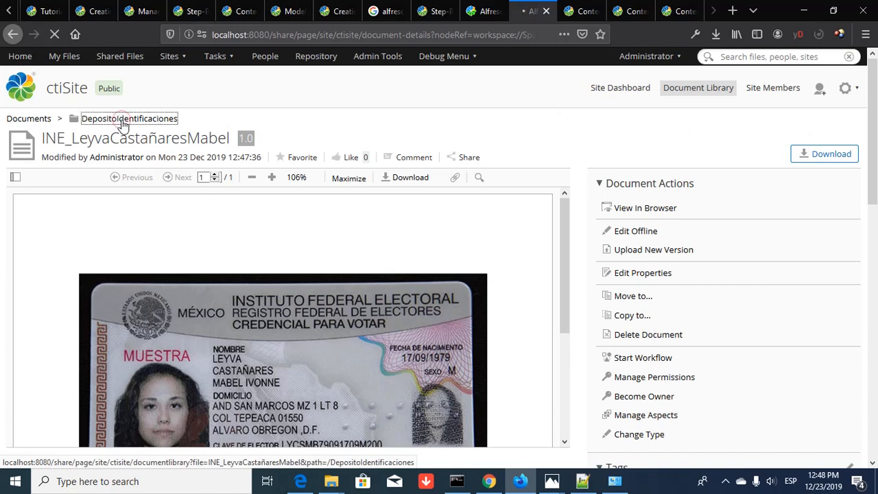